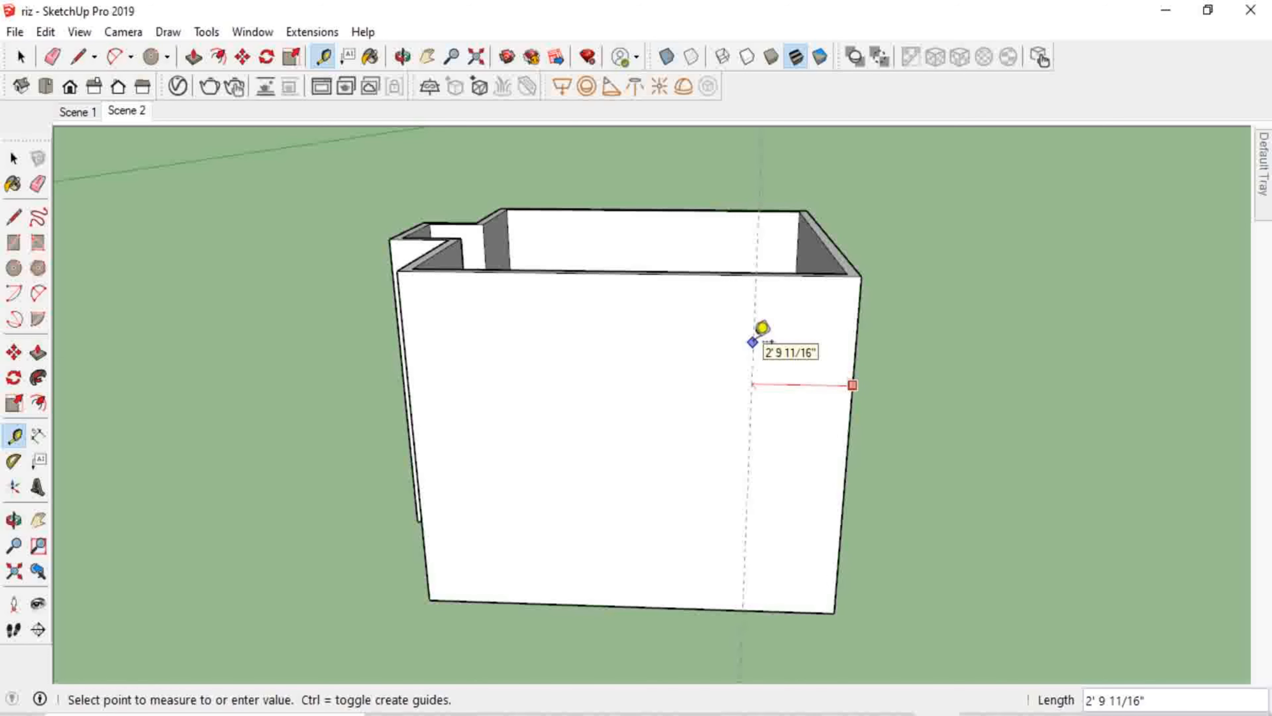
Place vertical guides on the plain outer wall, one 4" from its right edge and another 36" from the first guide.
{"action": "type", "text": "4"}
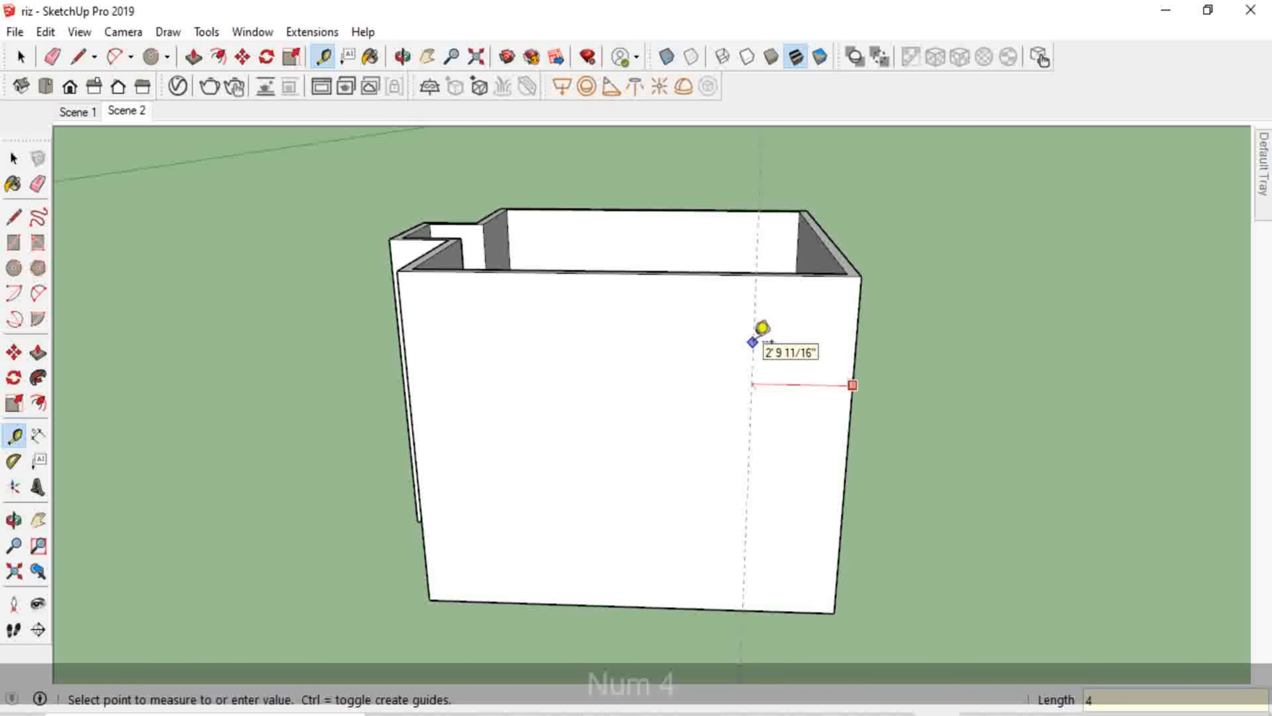
{"action": "key", "text": "Return"}
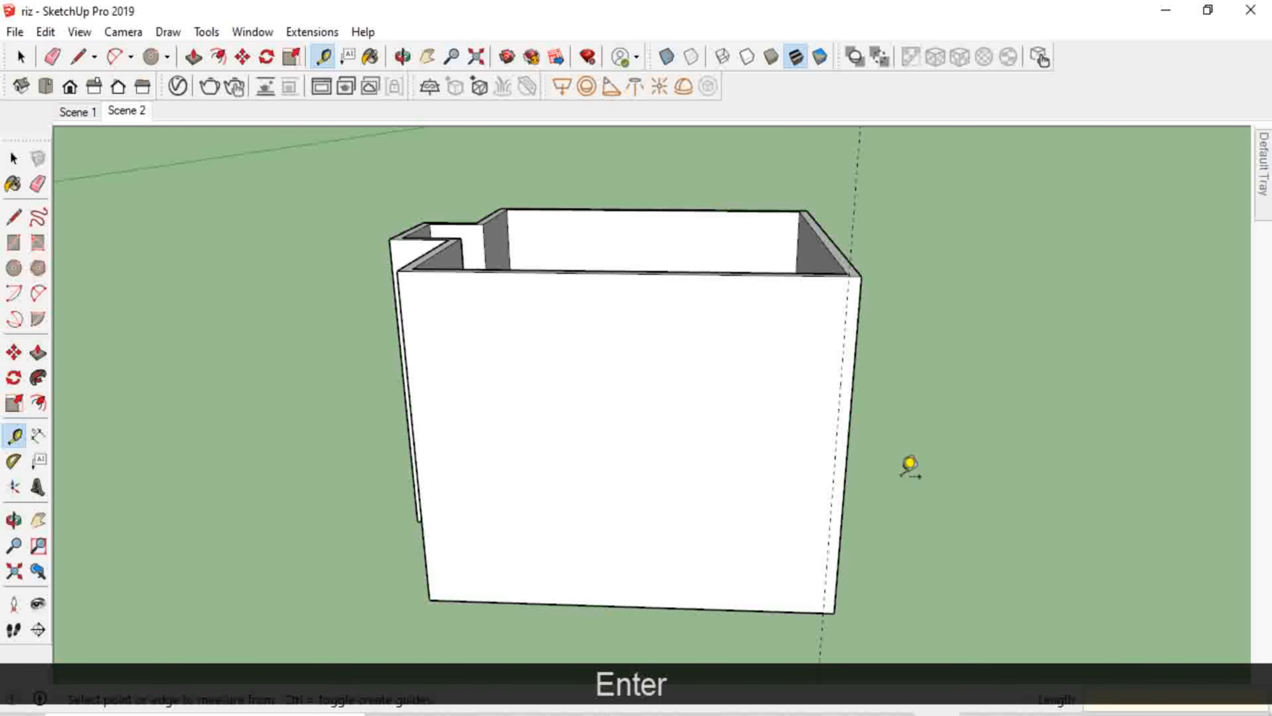
{"action": "left_click", "coordinate": [834, 457]}
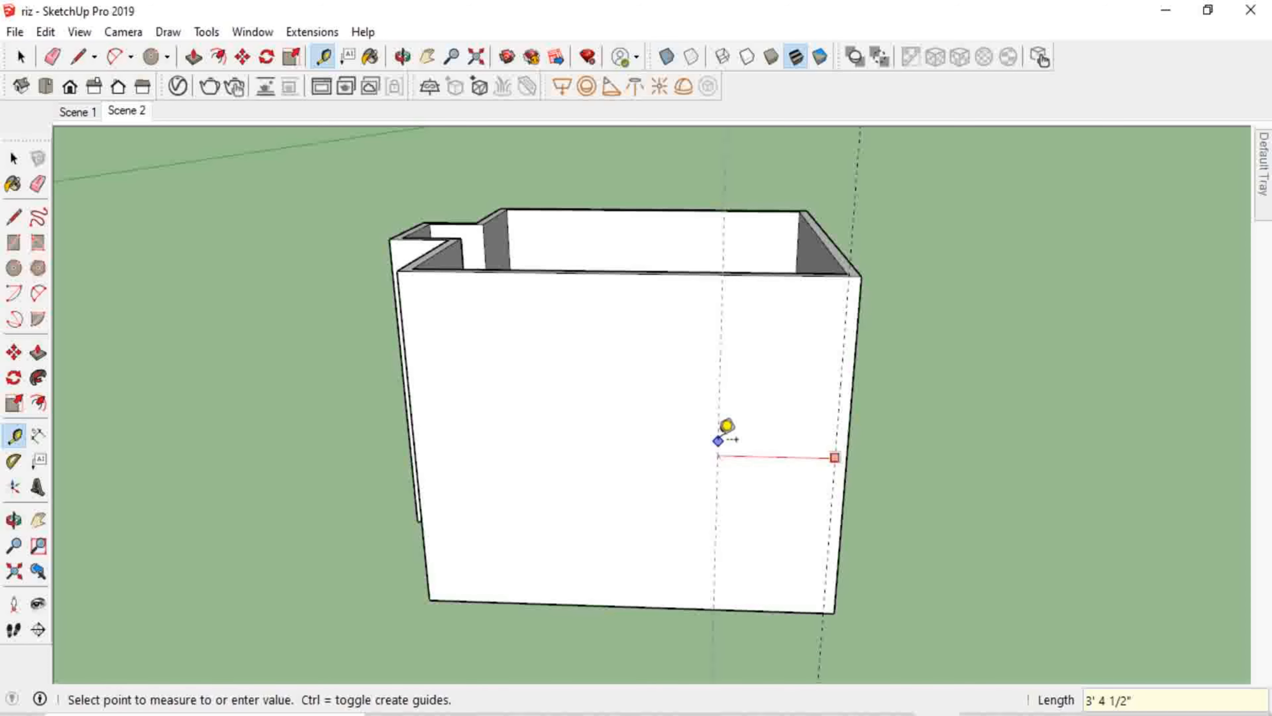
{"action": "type", "text": "36"}
{"action": "key", "text": "Return"}
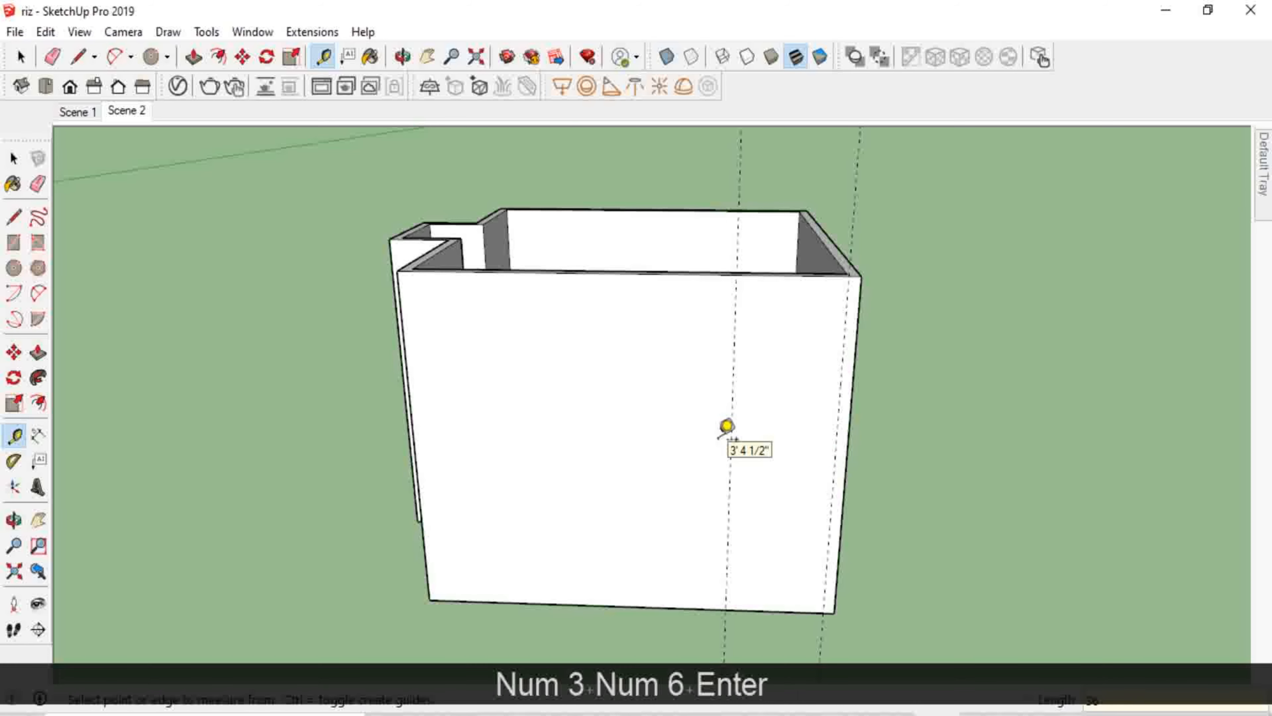
Place a horizontal guide 6' above the bottom edge of the same outer wall.
{"action": "left_click", "coordinate": [764, 609]}
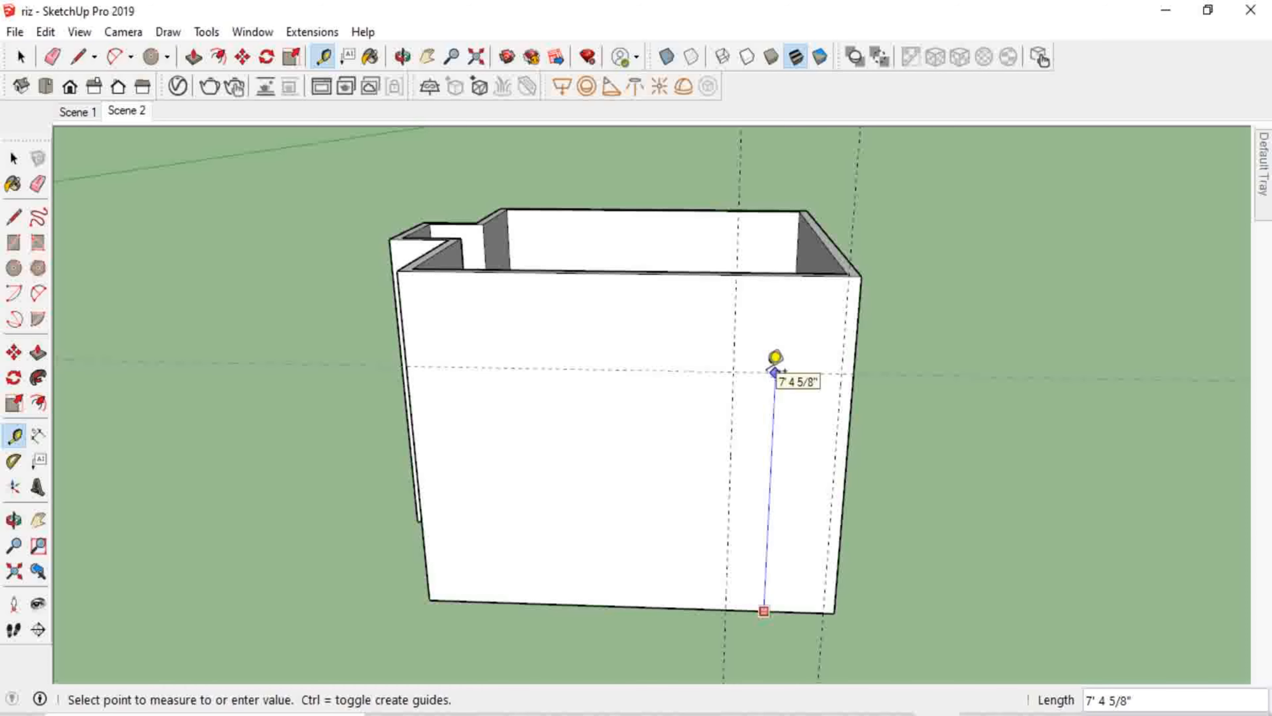
{"action": "type", "text": "6'"}
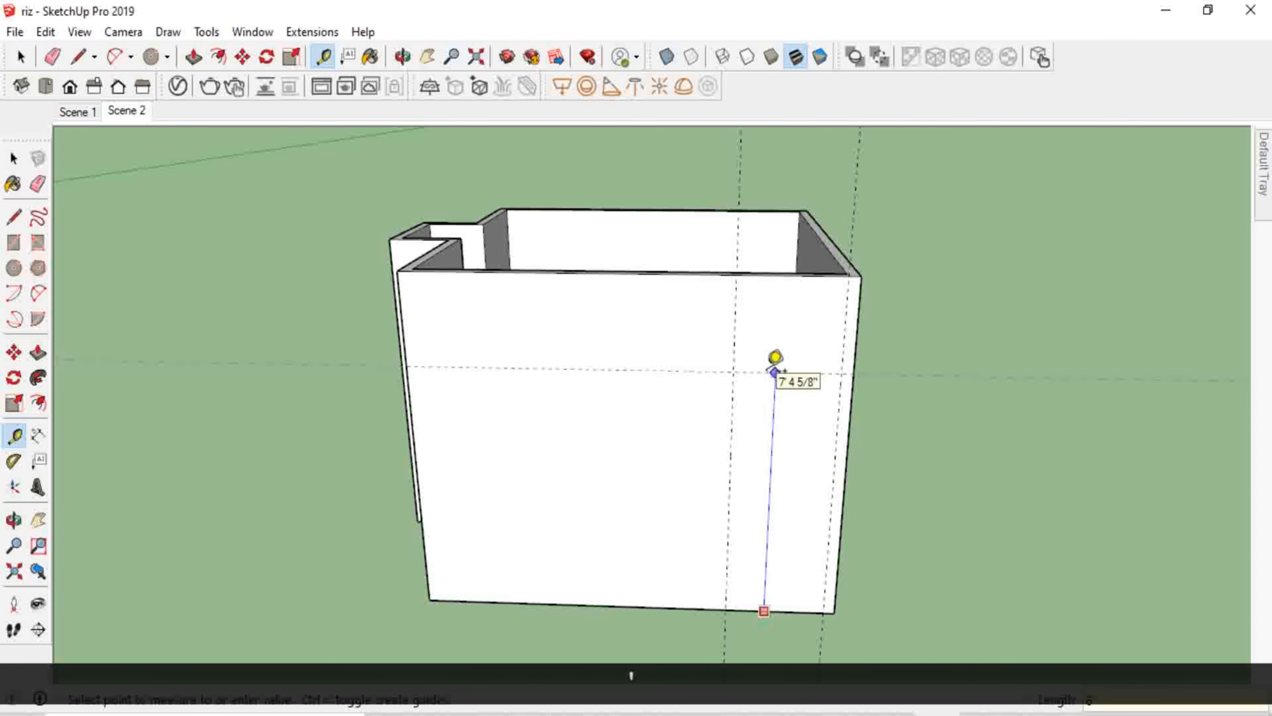
{"action": "key", "text": "Return"}
{"action": "middle_click_drag", "start_coordinate": [775, 356], "coordinate": [764, 420]}
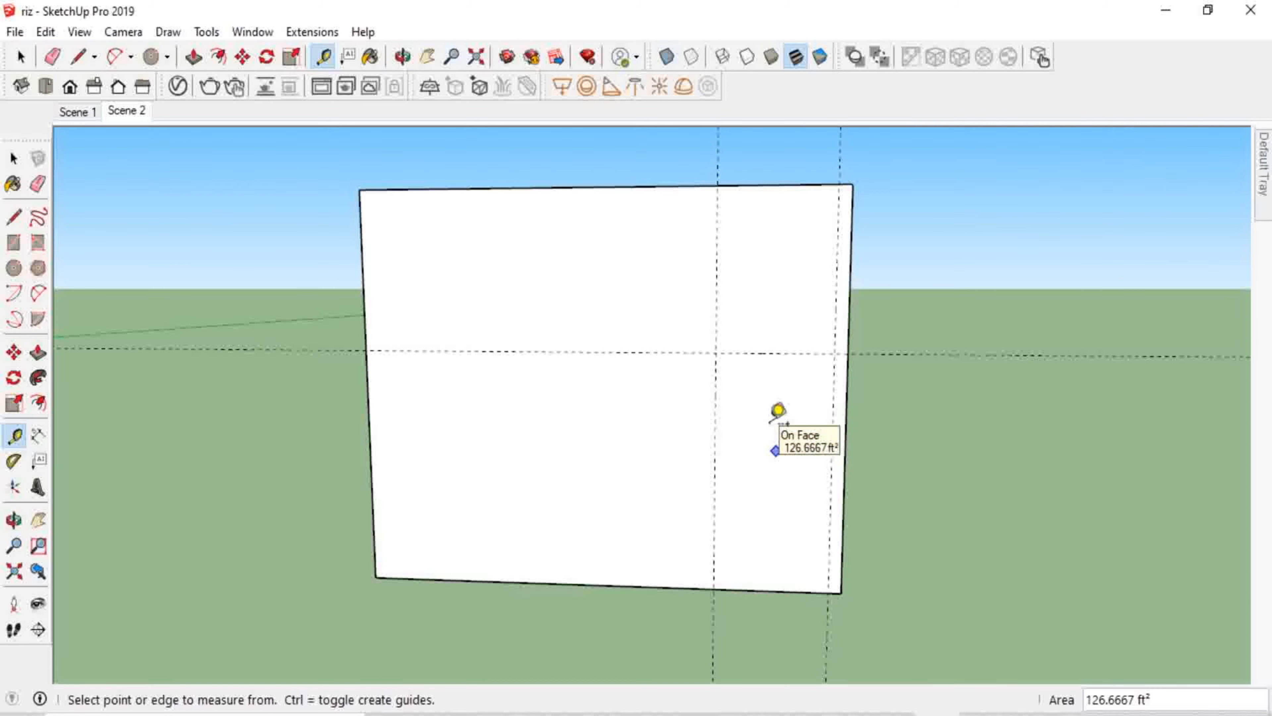
Draw a 3' wide by 6' high door rectangle on the wall between the two vertical guides, below the horizontal guide.
{"action": "key", "text": "space"}
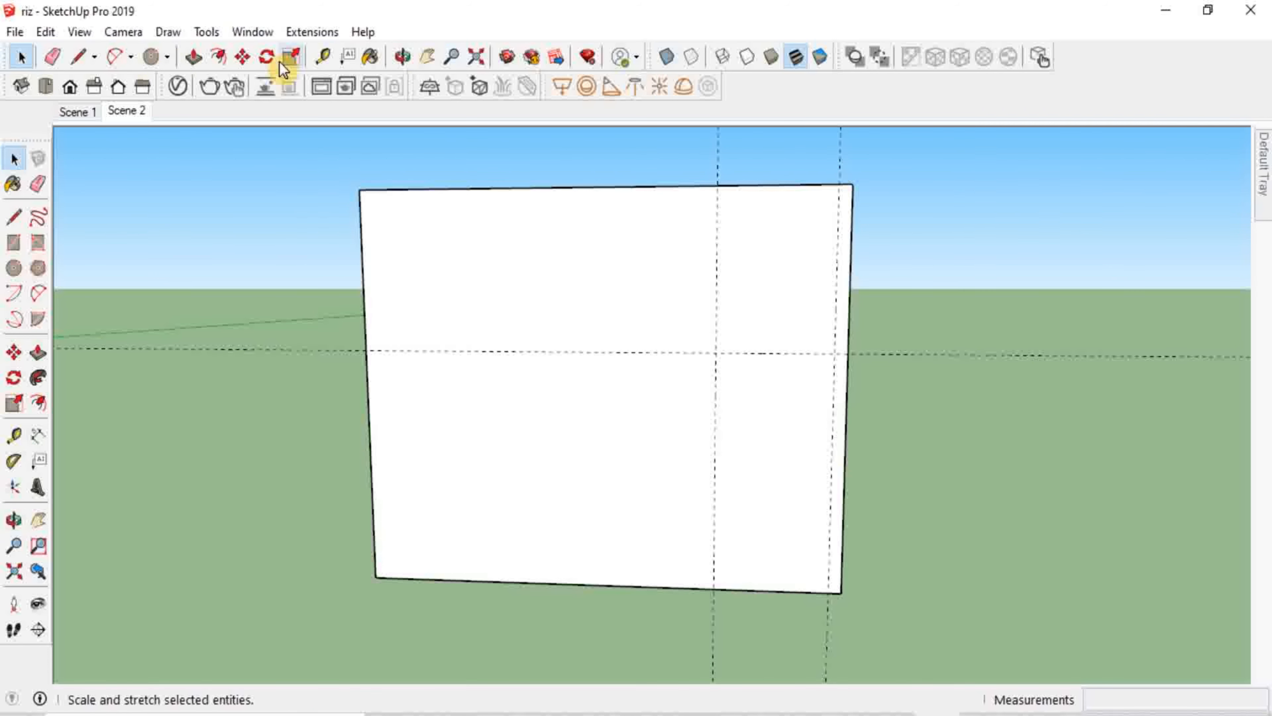
{"action": "left_click", "coordinate": [168, 59]}
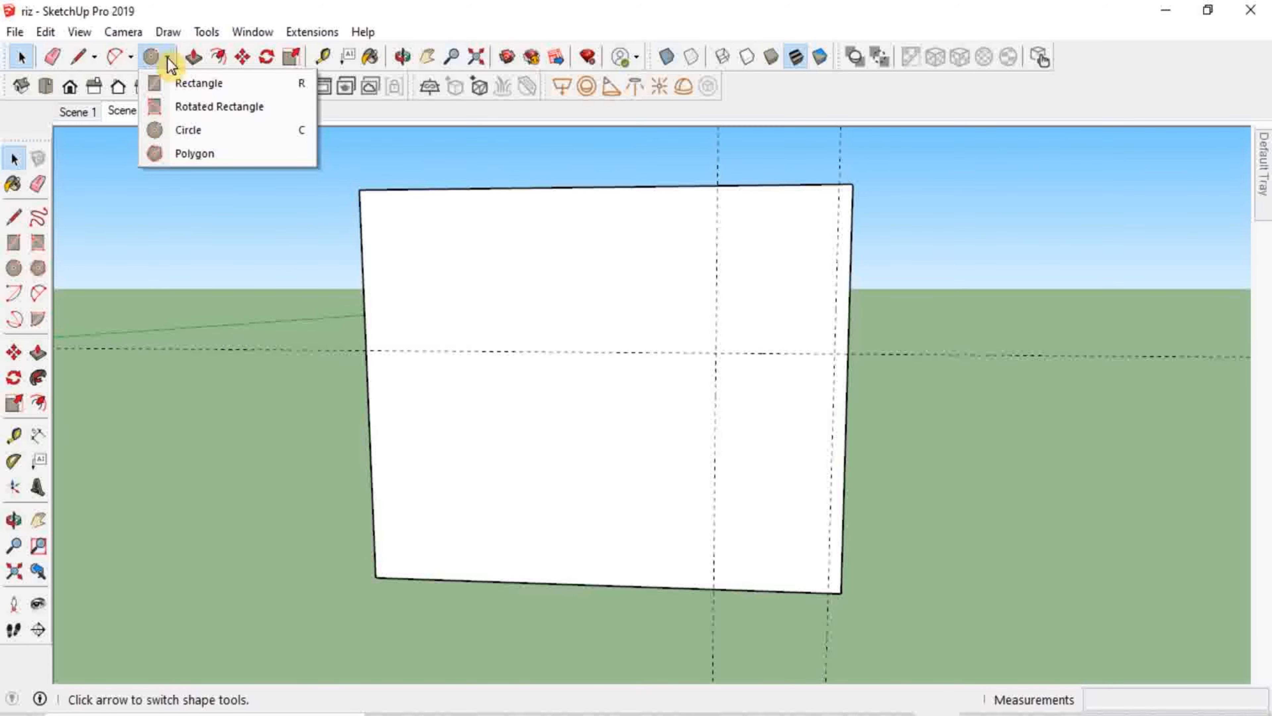
{"action": "left_click", "coordinate": [168, 59]}
{"action": "left_click", "coordinate": [169, 59]}
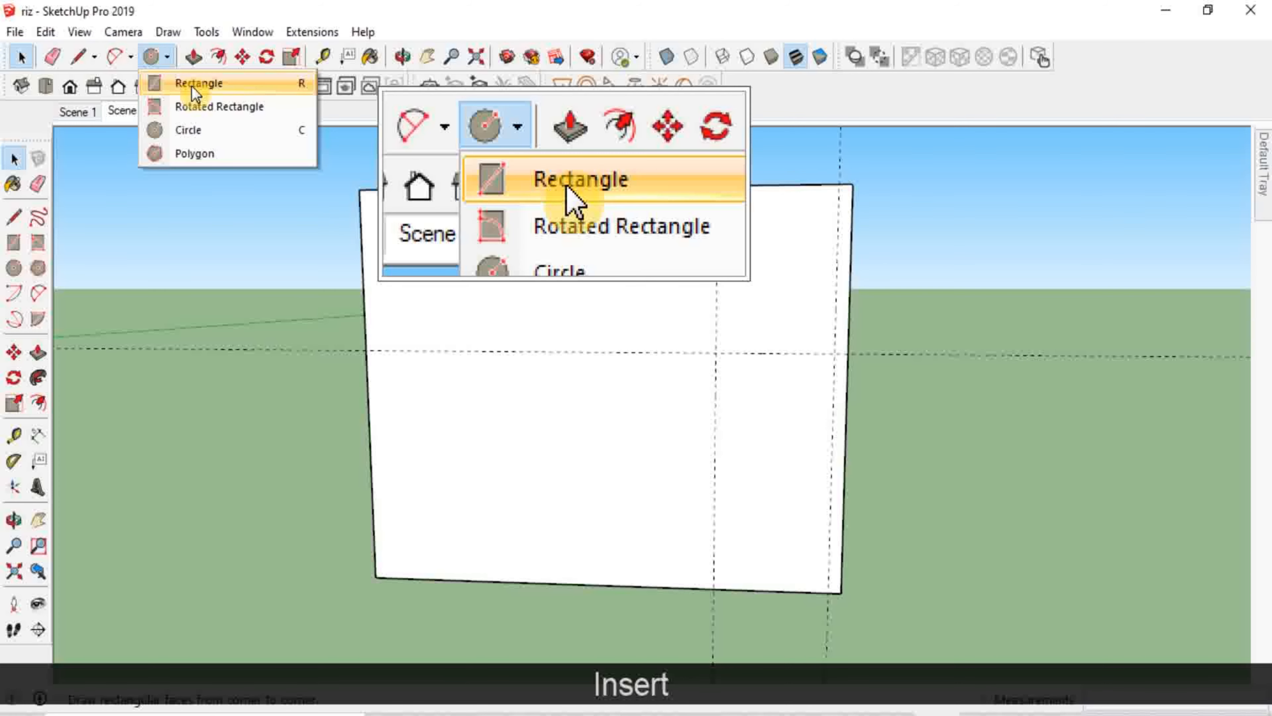
{"action": "left_click", "coordinate": [195, 83]}
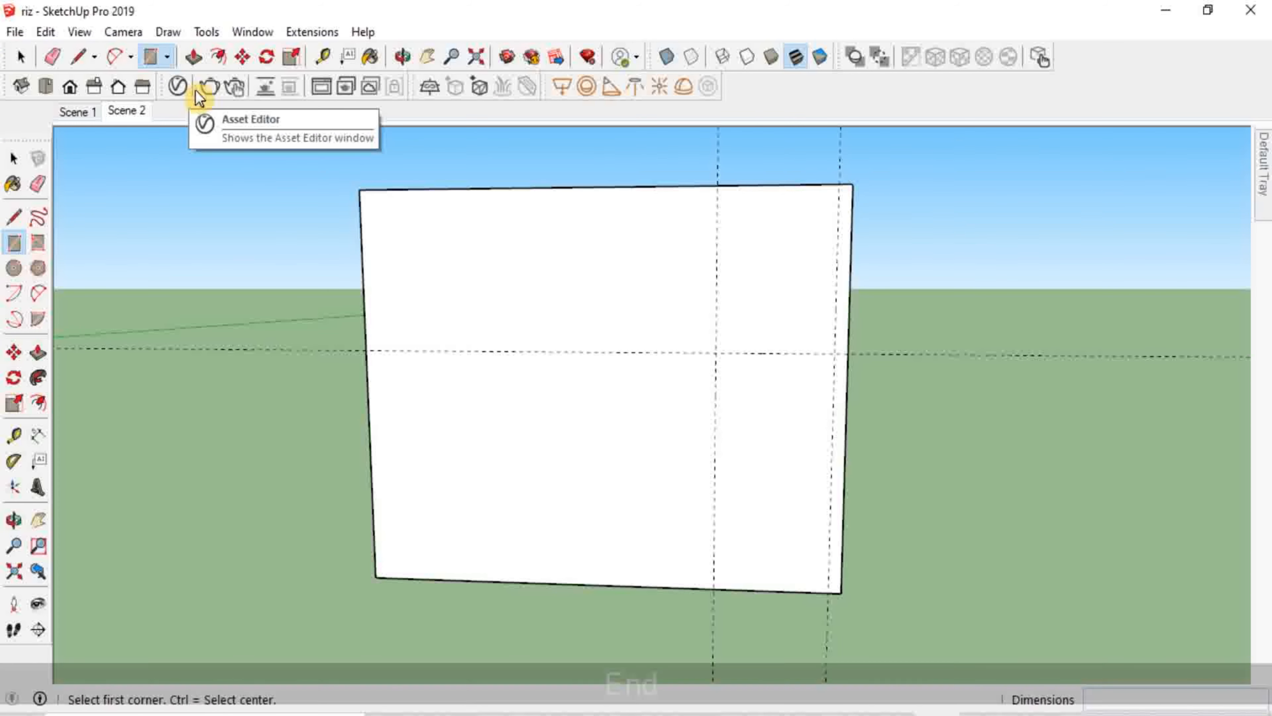
{"action": "left_click", "coordinate": [715, 352]}
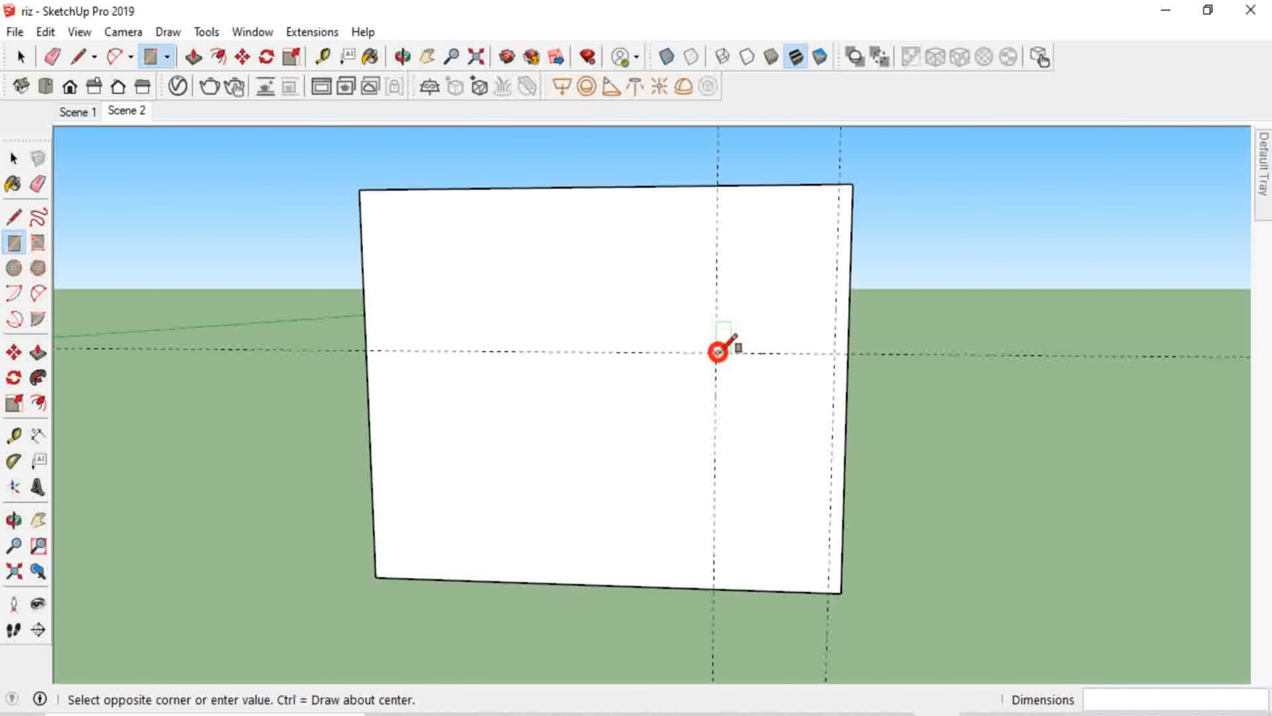
{"action": "left_click", "coordinate": [828, 591]}
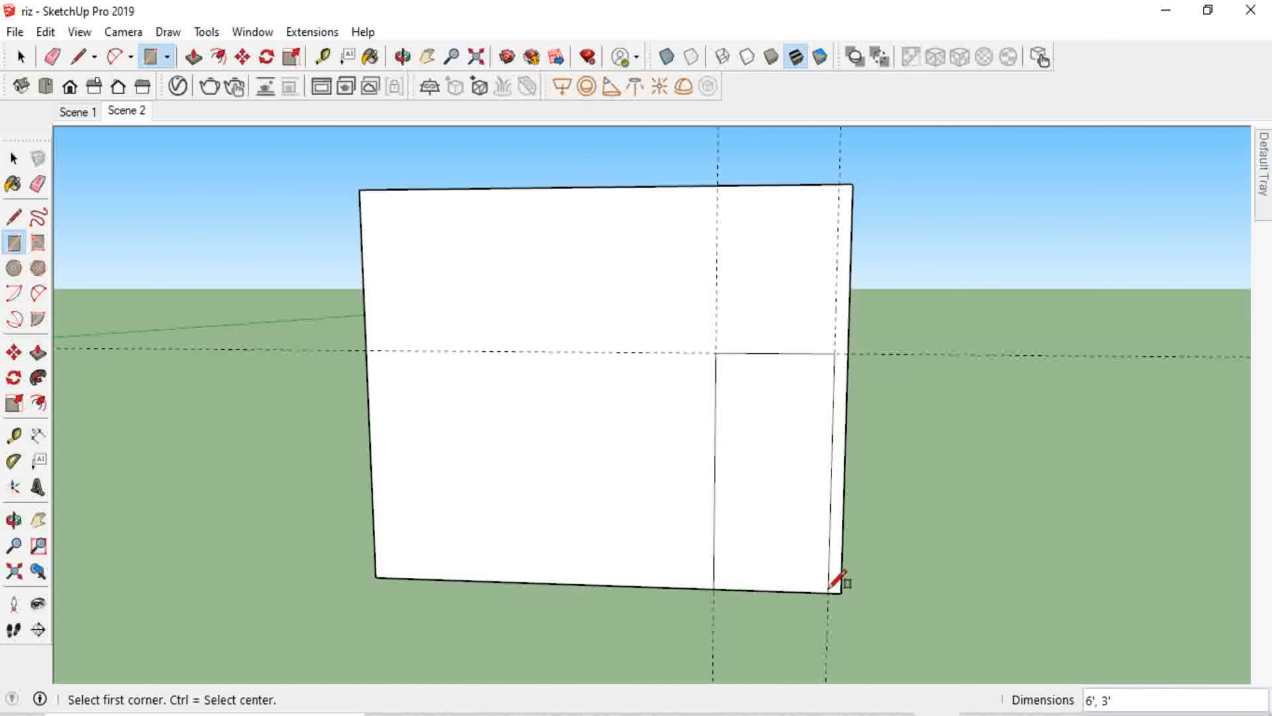
Push the door rectangle 4" through the wall thickness to cut the door opening.
{"action": "middle_click_drag", "start_coordinate": [784, 430], "coordinate": [651, 541]}
{"action": "key", "text": "space"}
{"action": "left_click", "coordinate": [651, 551]}
{"action": "left_click", "coordinate": [194, 61]}
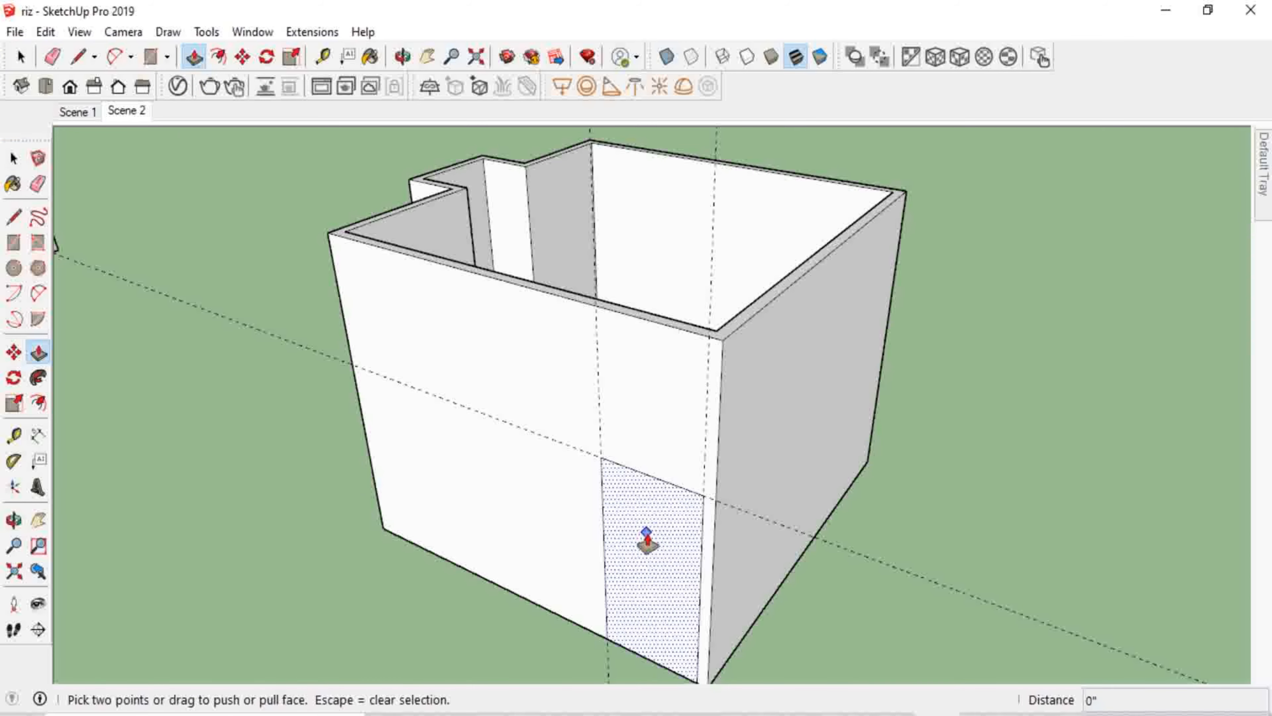
{"action": "left_click", "coordinate": [646, 539]}
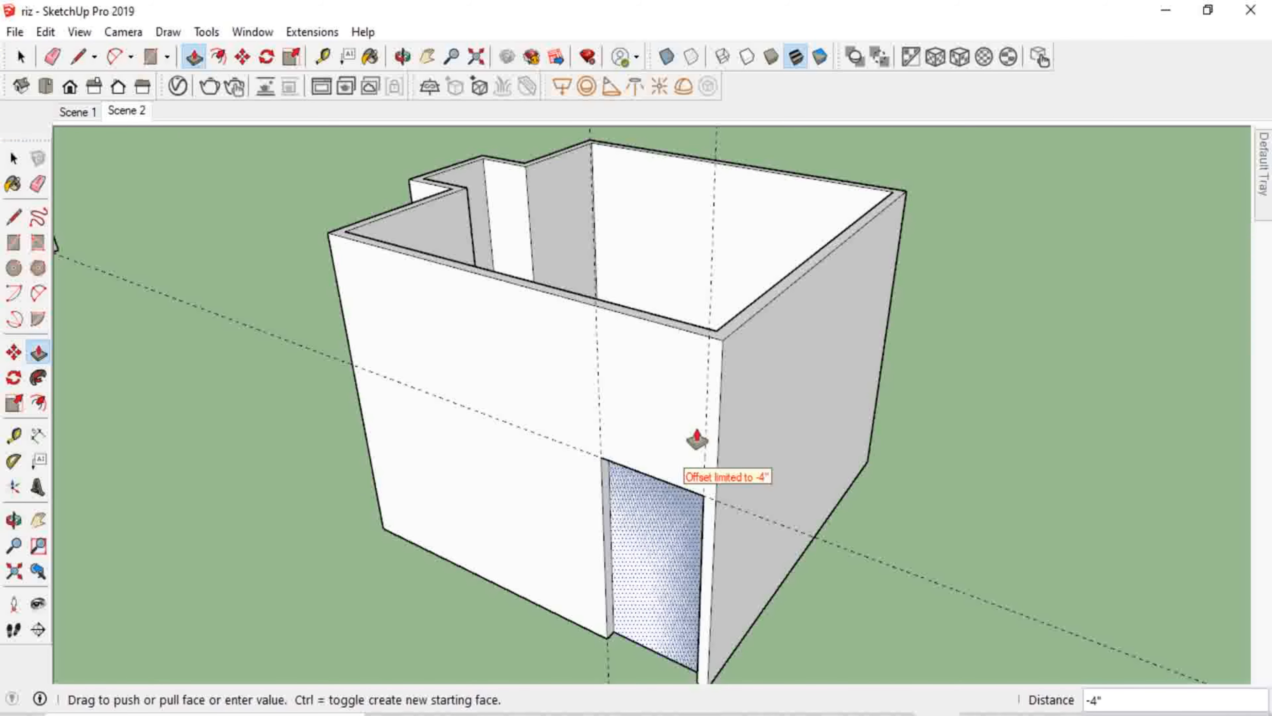
{"action": "middle_click_drag", "start_coordinate": [695, 440], "coordinate": [565, 554]}
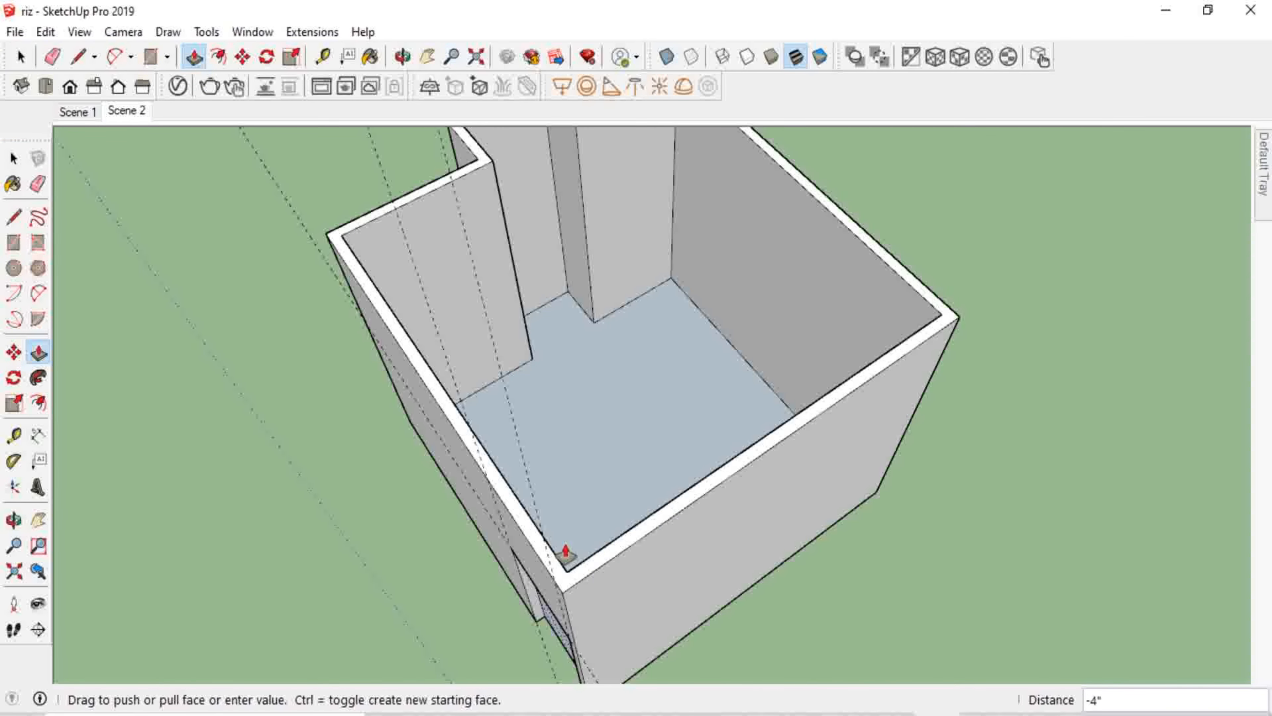
{"action": "scroll", "coordinate": [528, 512], "scroll_direction": "up", "scroll_amount": 2}
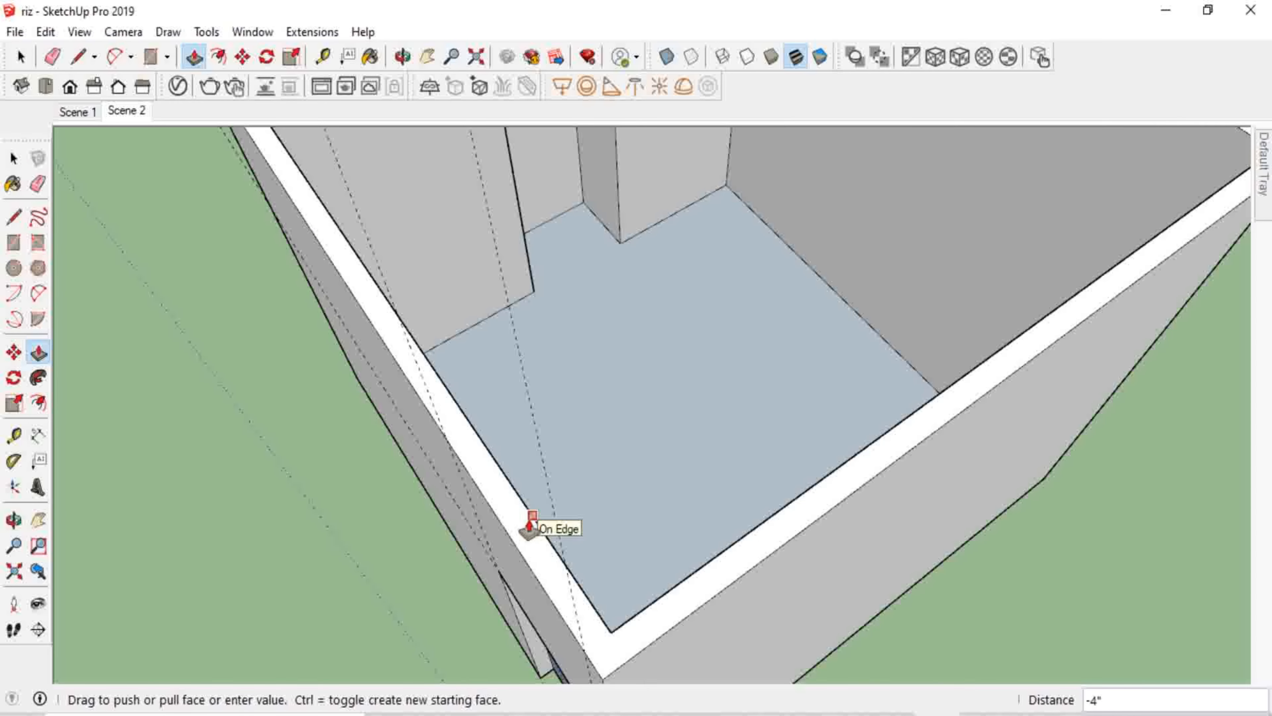
{"action": "left_click", "coordinate": [527, 513]}
Place a horizontal guide 36" above the floor on the back wall of the recess inside the room.
{"action": "middle_click_drag", "start_coordinate": [525, 511], "coordinate": [778, 207]}
{"action": "middle_click_drag", "start_coordinate": [951, 335], "coordinate": [705, 279]}
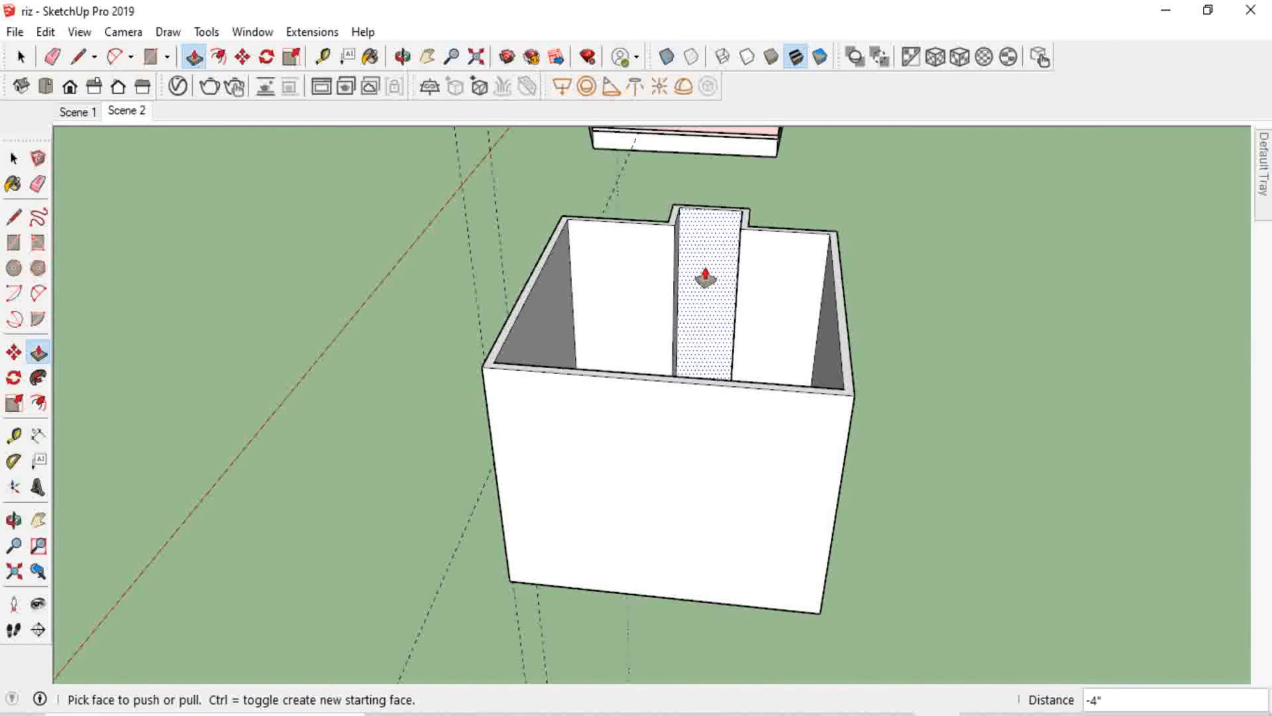
{"action": "scroll", "coordinate": [778, 342], "scroll_direction": "up", "scroll_amount": 3}
{"action": "scroll", "coordinate": [778, 342], "scroll_direction": "up", "scroll_amount": 2}
{"action": "key", "text": "space"}
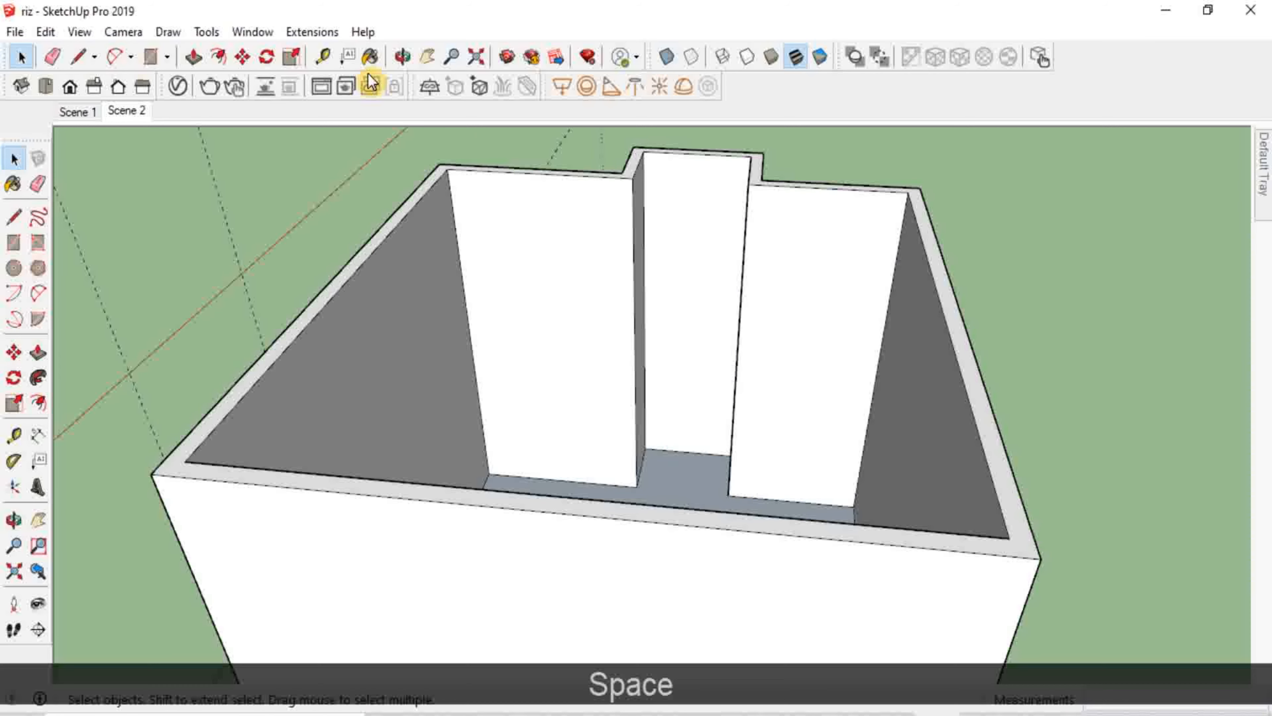
{"action": "left_click", "coordinate": [325, 57]}
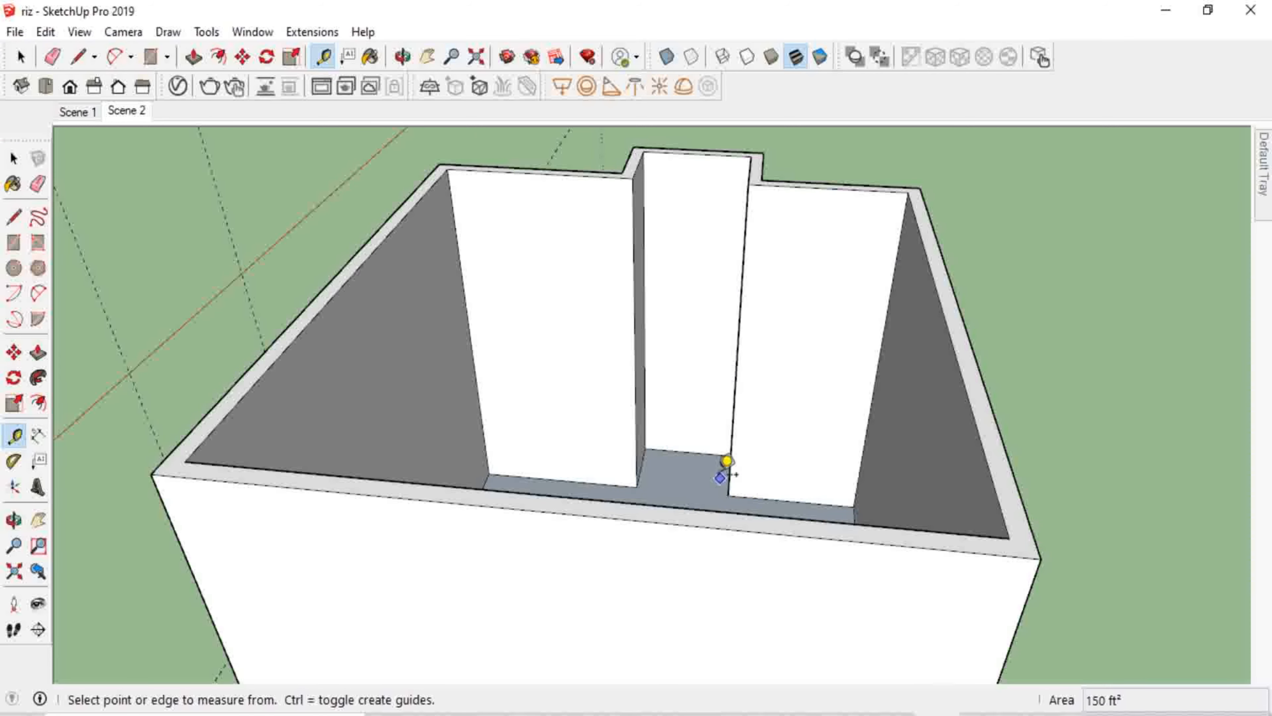
{"action": "left_click", "coordinate": [672, 450]}
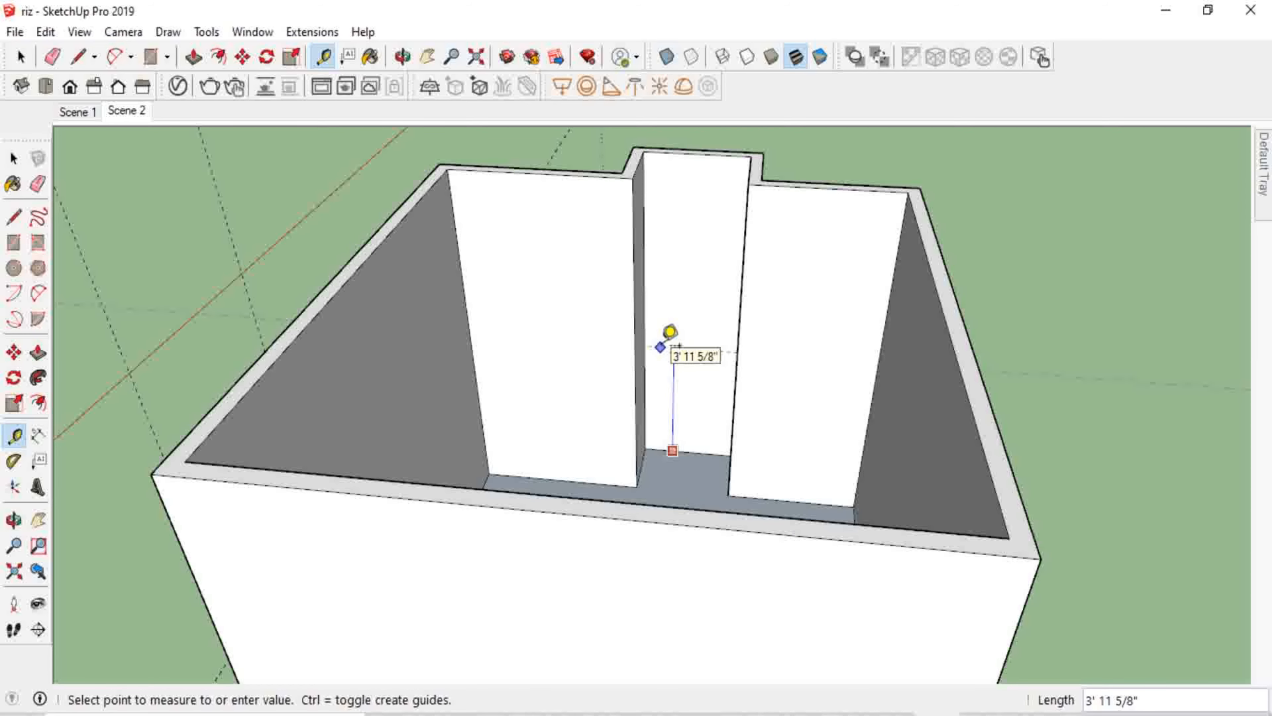
{"action": "type", "text": "36"}
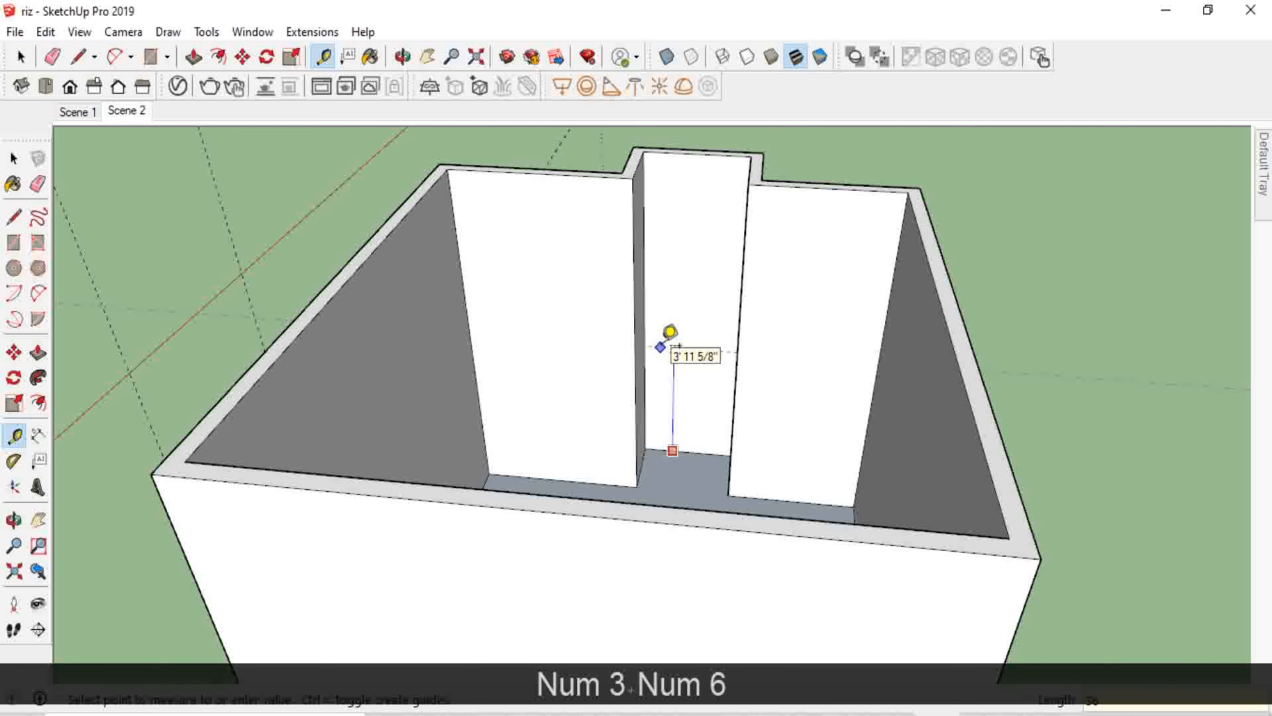
{"action": "key", "text": "Return"}
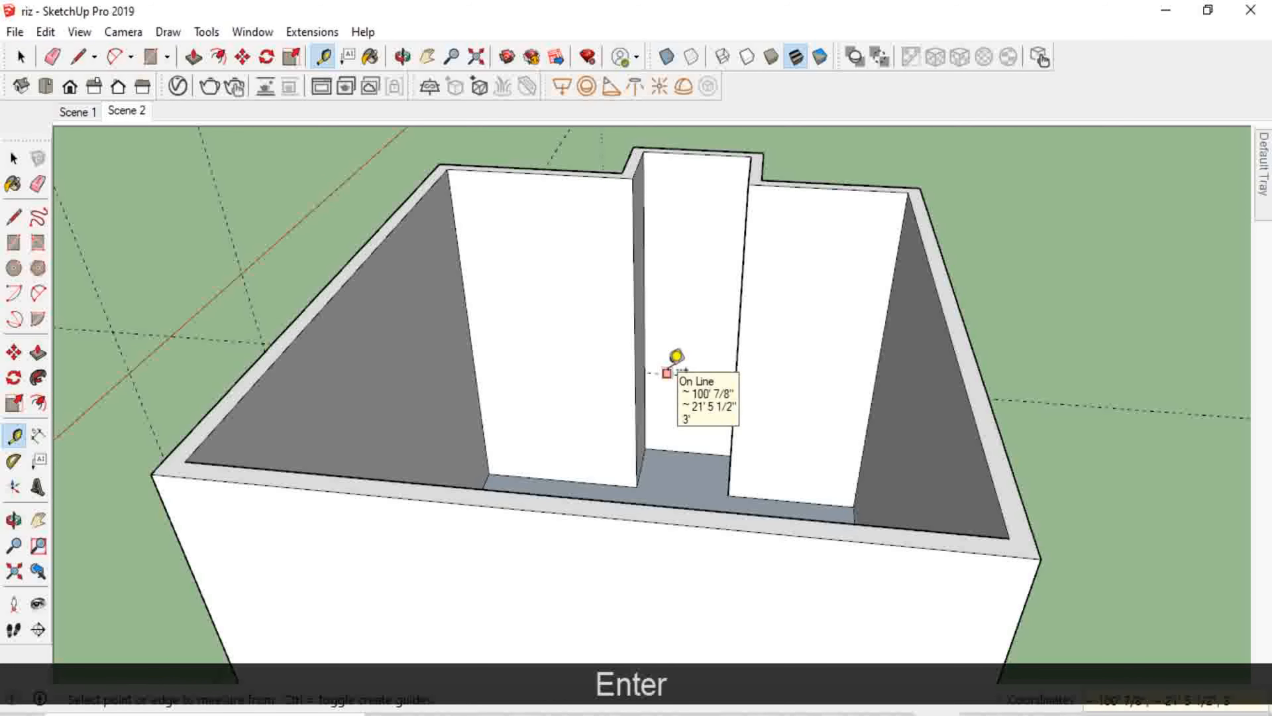
Add a second horizontal guide on the recess wall, 36" above the first one.
{"action": "left_click", "coordinate": [667, 373]}
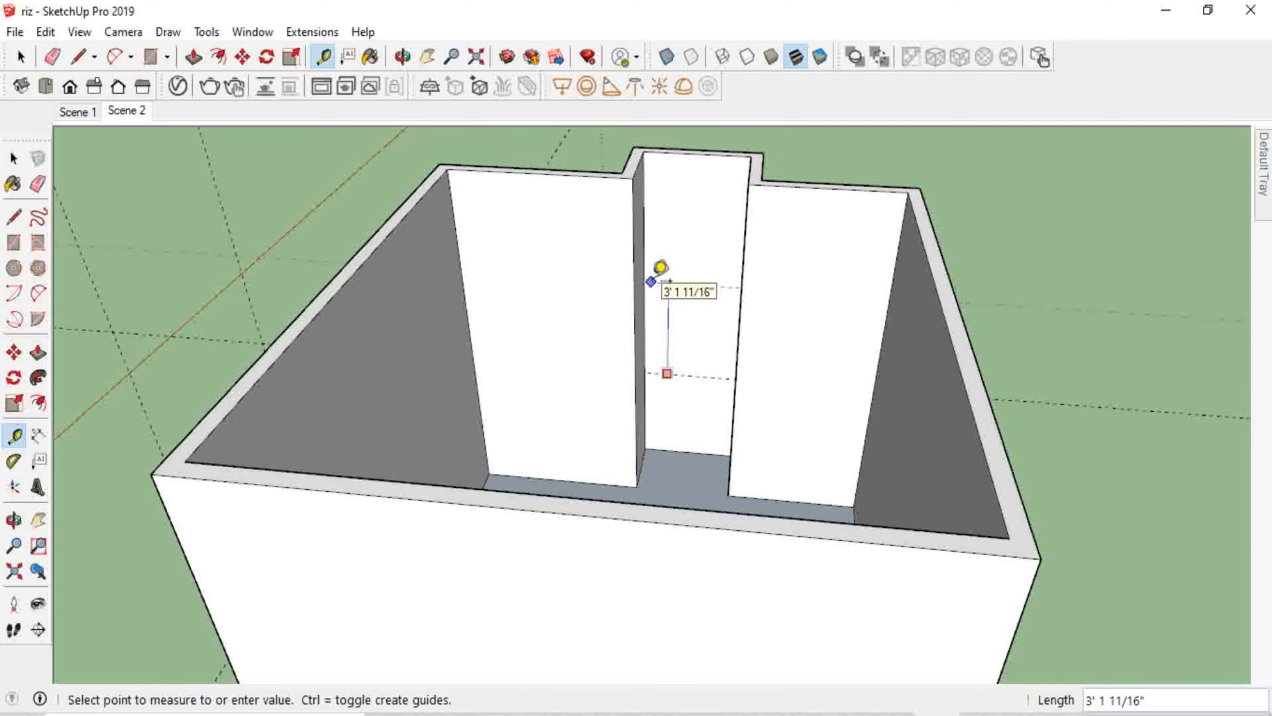
{"action": "type", "text": "36"}
{"action": "key", "text": "Return"}
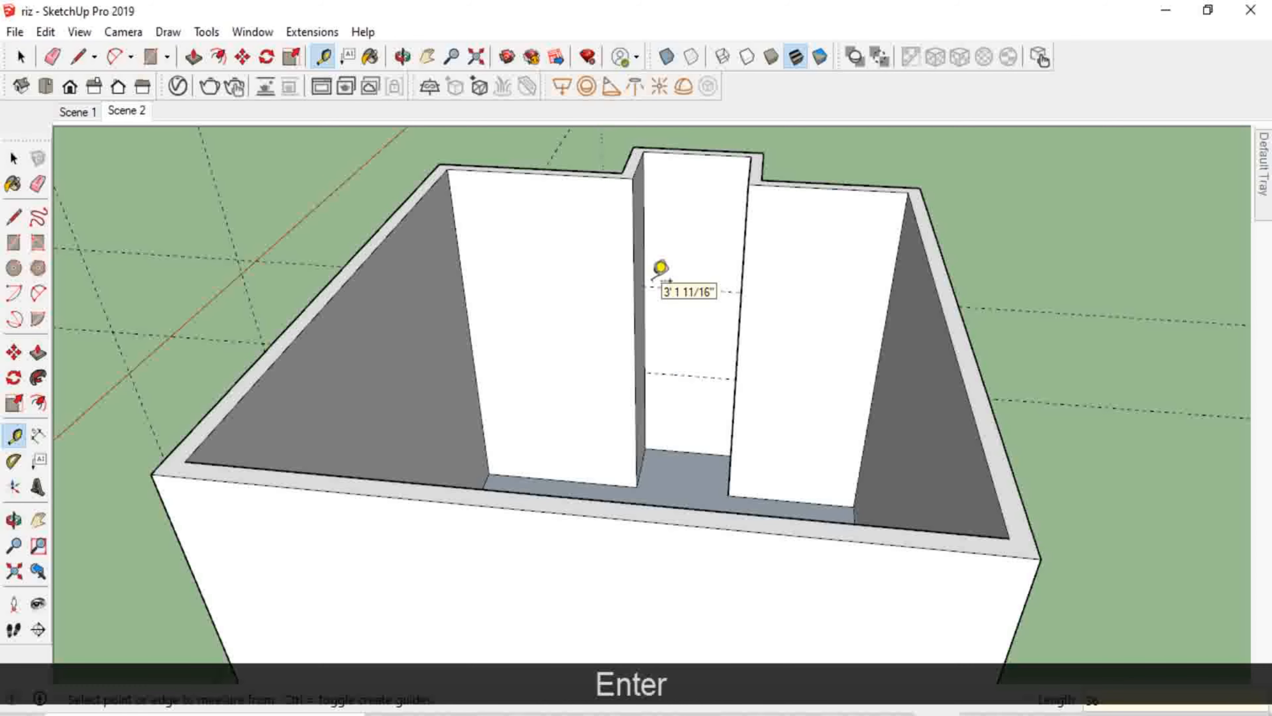
Draw a window rectangle across the full width of the recess wall between the two horizontal guides.
{"action": "mouse_move", "coordinate": [789, 351]}
{"action": "middle_mouse_down"}
{"action": "mouse_move", "coordinate": [950, 331]}
{"action": "mouse_move", "coordinate": [903, 313]}
{"action": "mouse_move", "coordinate": [915, 375]}
{"action": "mouse_move", "coordinate": [903, 369]}
{"action": "middle_mouse_up"}
{"action": "scroll", "coordinate": [637, 368], "scroll_direction": "up", "scroll_amount": 4}
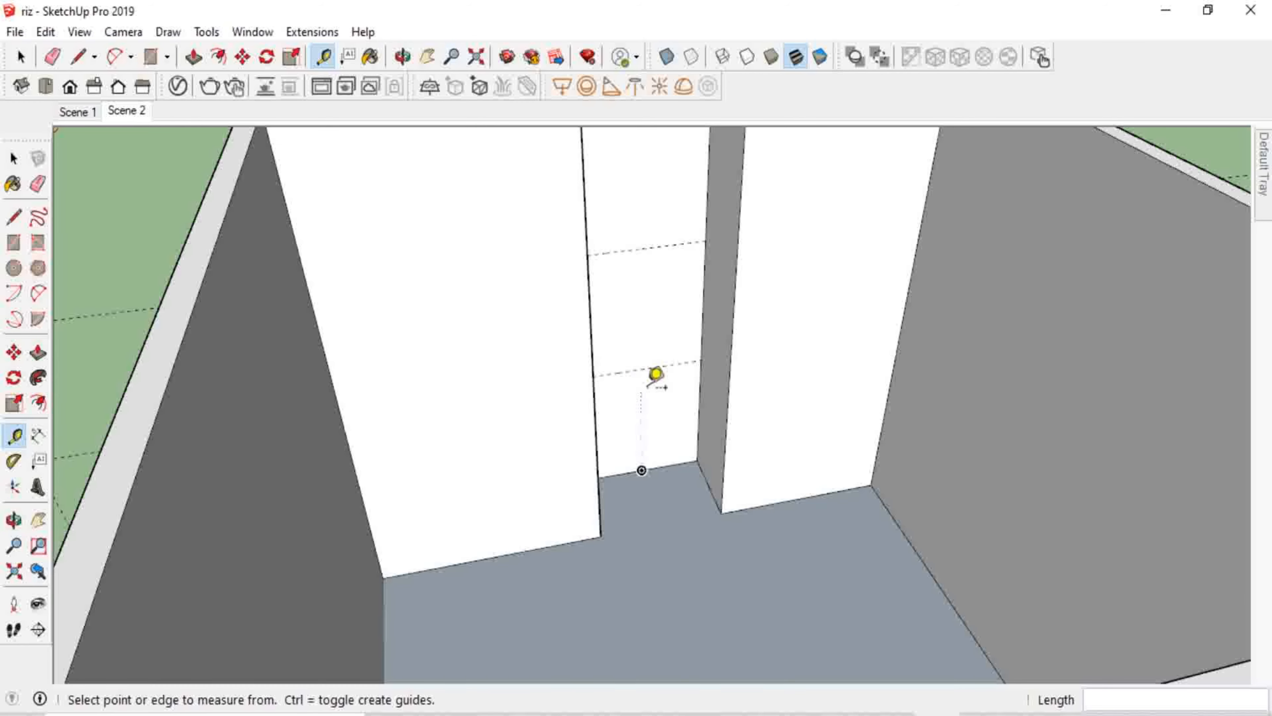
{"action": "key", "text": "space"}
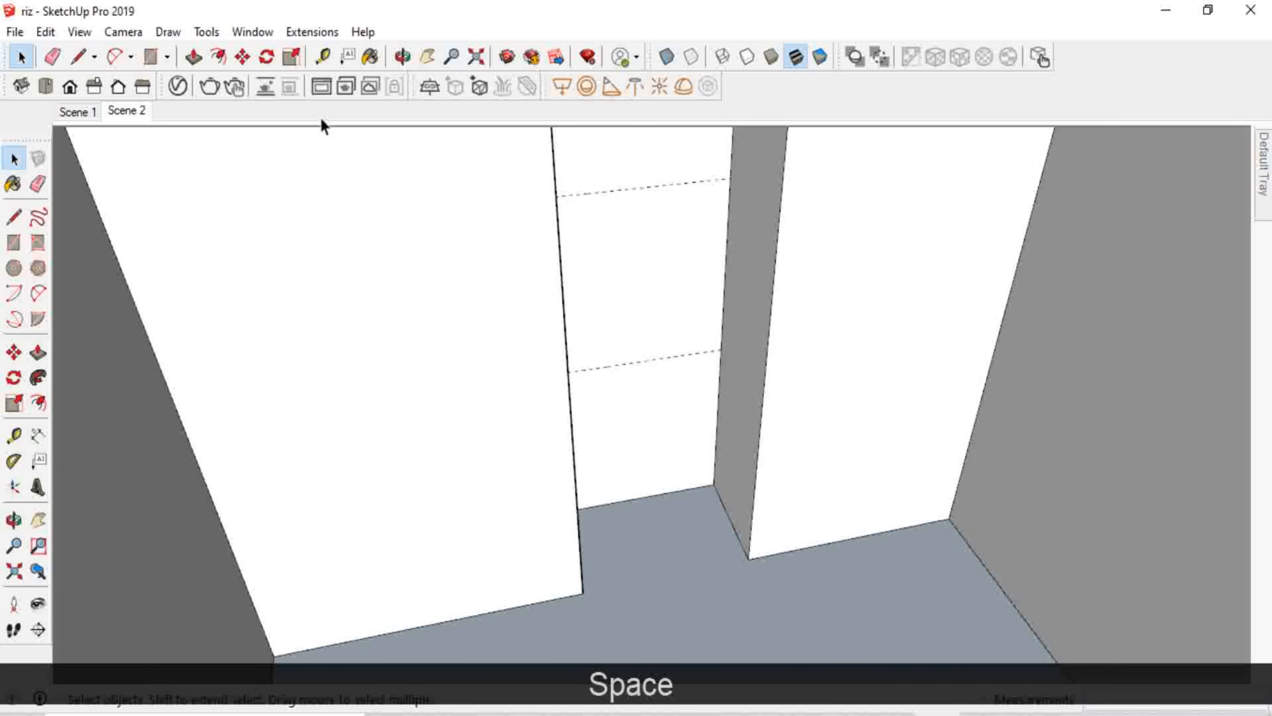
{"action": "middle_click_drag", "start_coordinate": [315, 176], "coordinate": [590, 358]}
{"action": "key", "text": "r"}
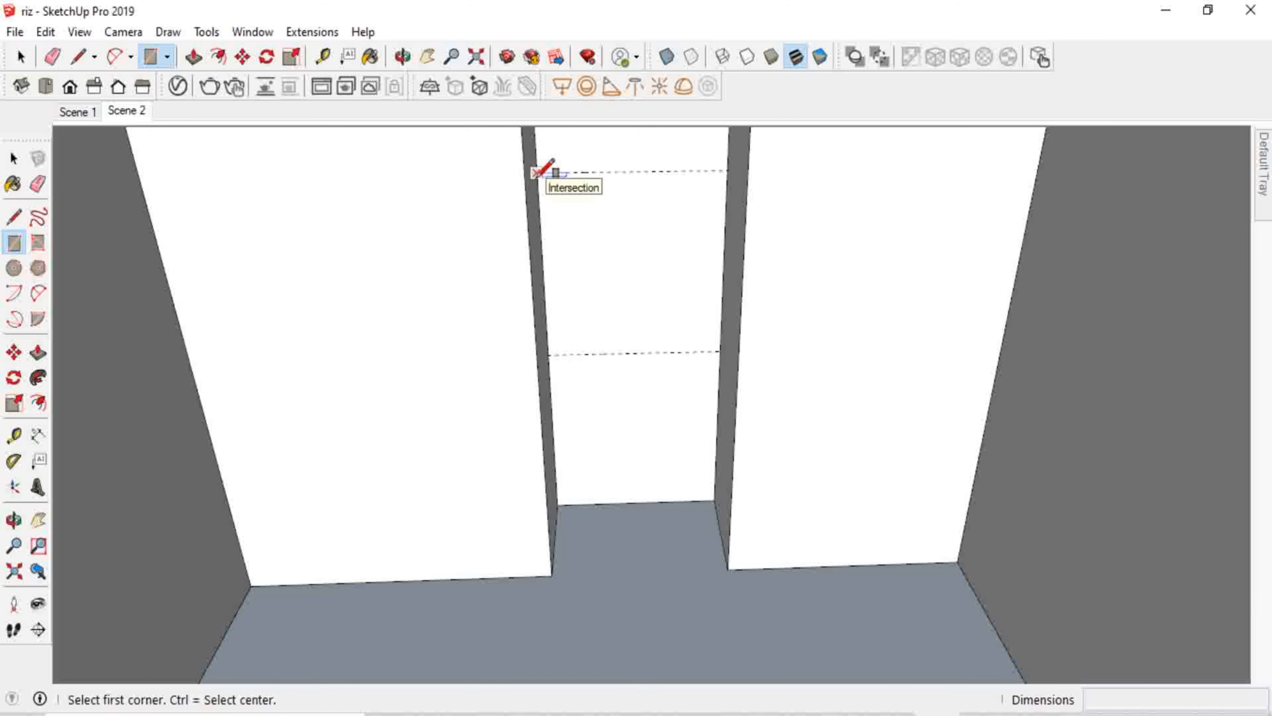
{"action": "left_click", "coordinate": [536, 172]}
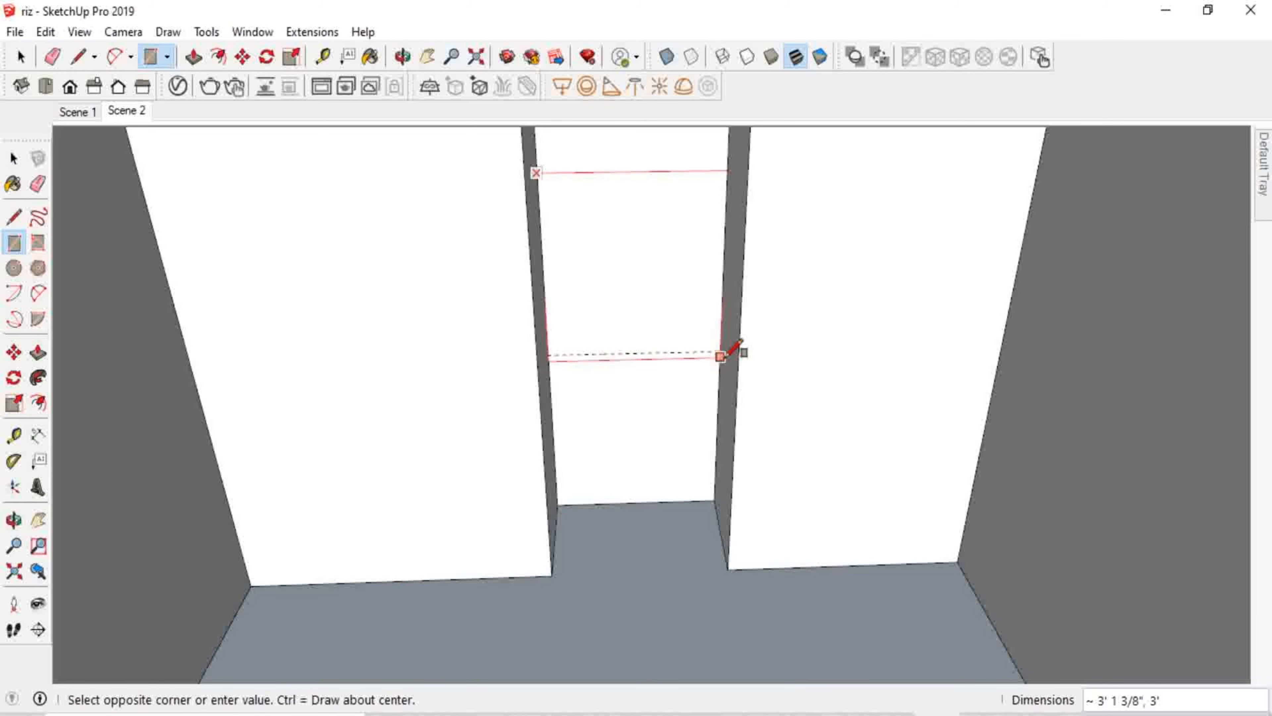
{"action": "left_click", "coordinate": [721, 351]}
{"action": "key", "text": "space"}
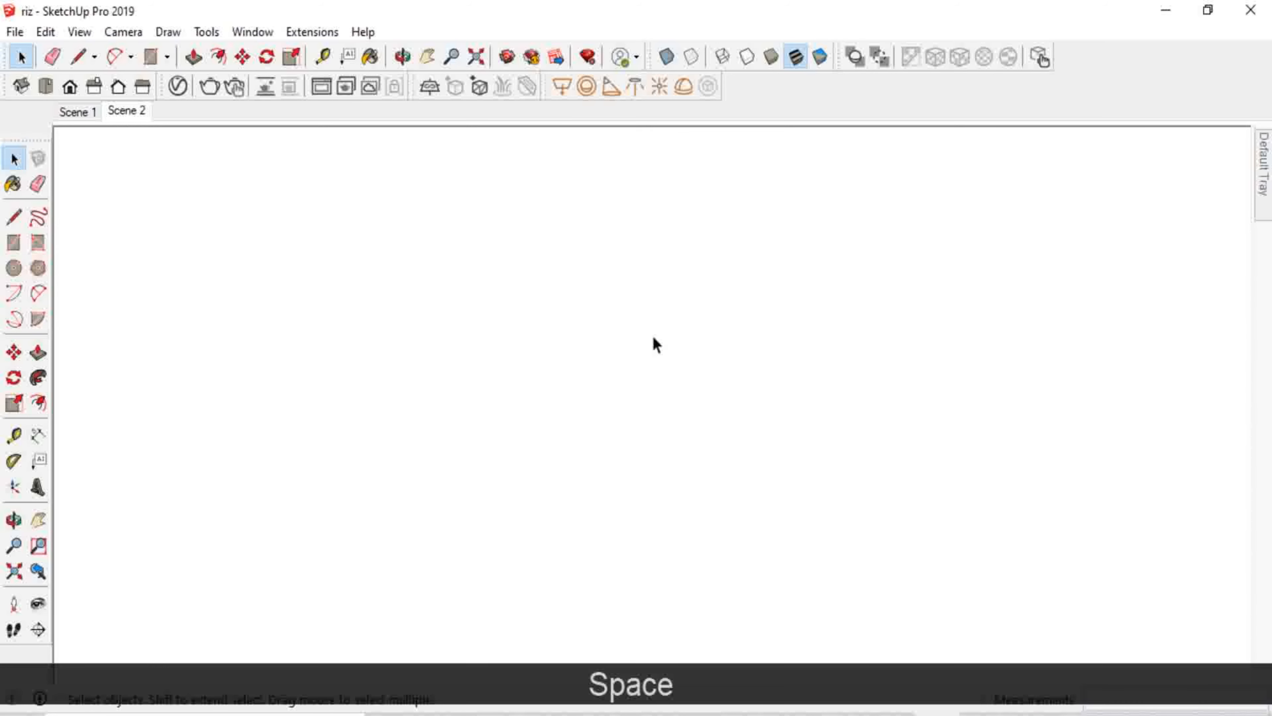
Push the window rectangle 4" through the recess wall to cut the window opening.
{"action": "left_click", "coordinate": [14, 571]}
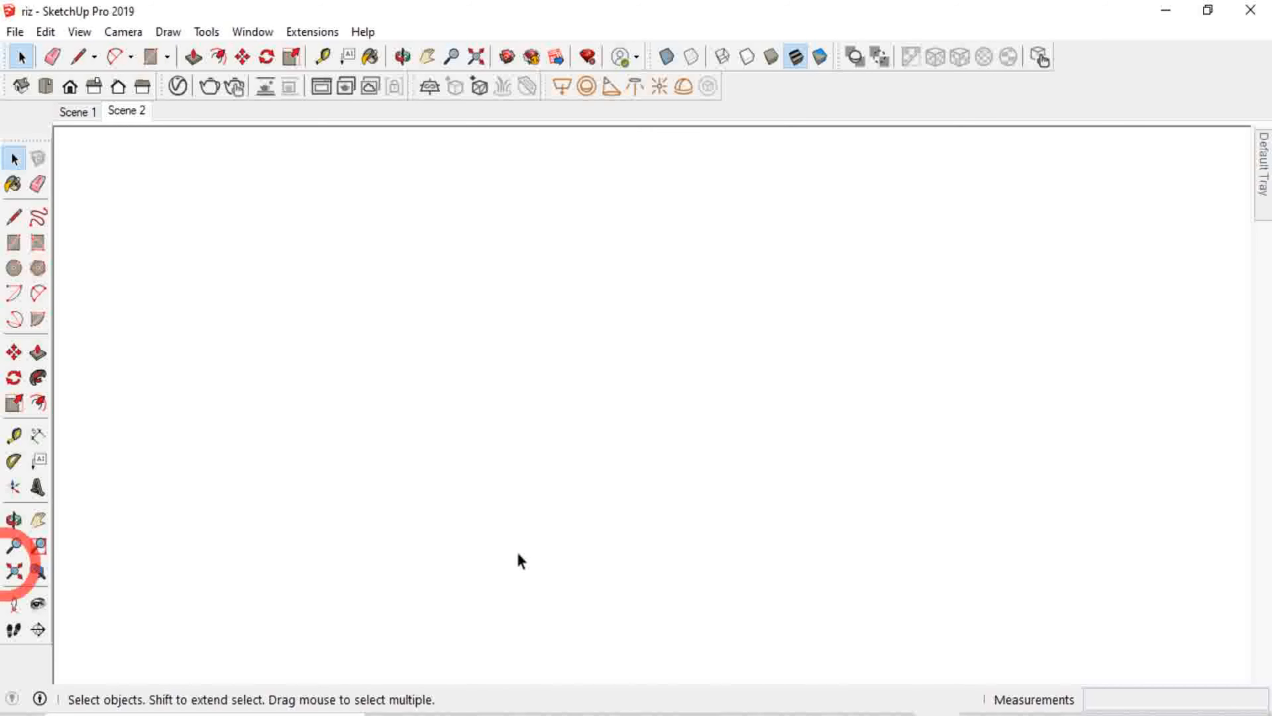
{"action": "scroll", "coordinate": [641, 476], "scroll_direction": "up", "scroll_amount": 5}
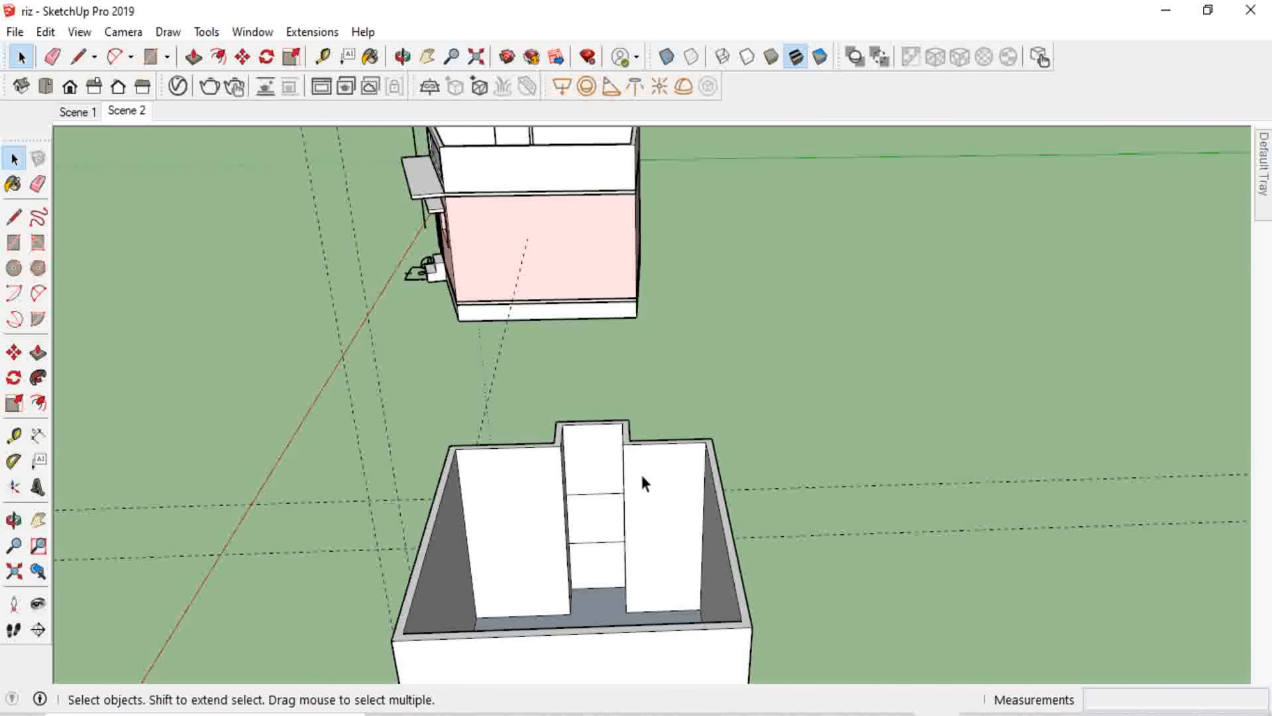
{"action": "middle_click_drag", "start_coordinate": [641, 475], "coordinate": [571, 516]}
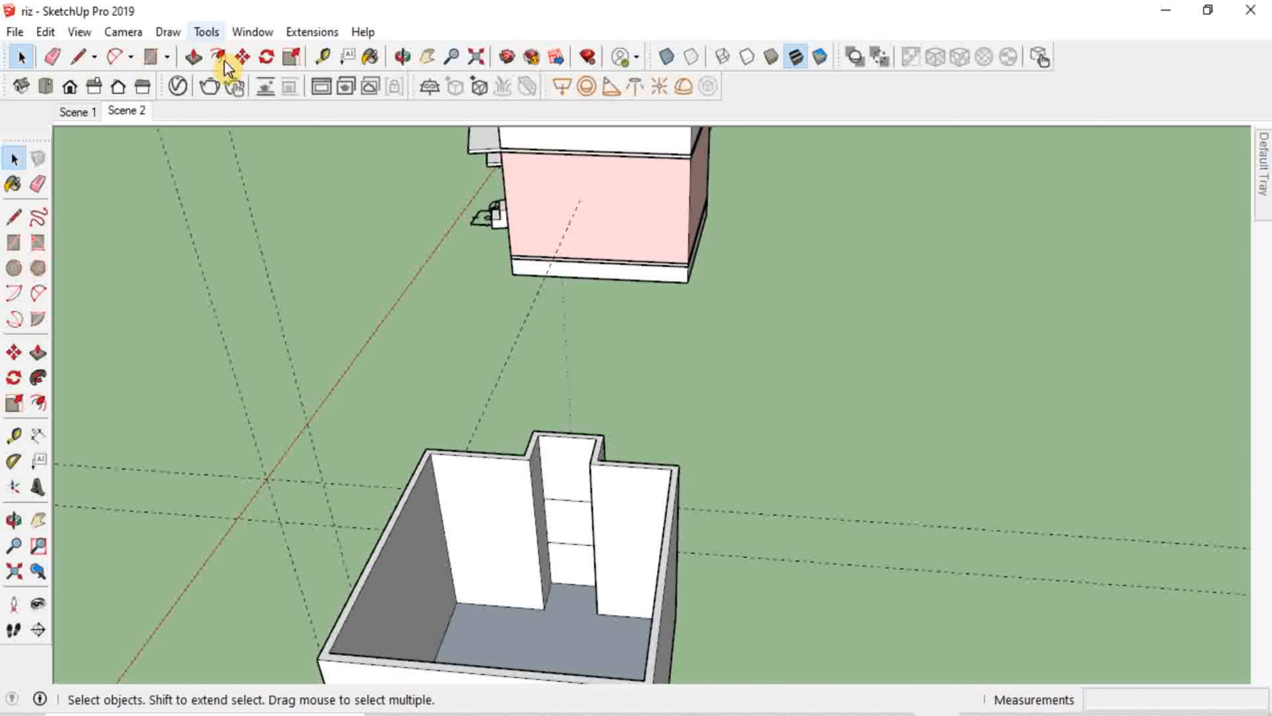
{"action": "left_click", "coordinate": [194, 57]}
{"action": "scroll", "coordinate": [546, 546], "scroll_direction": "up", "scroll_amount": 4}
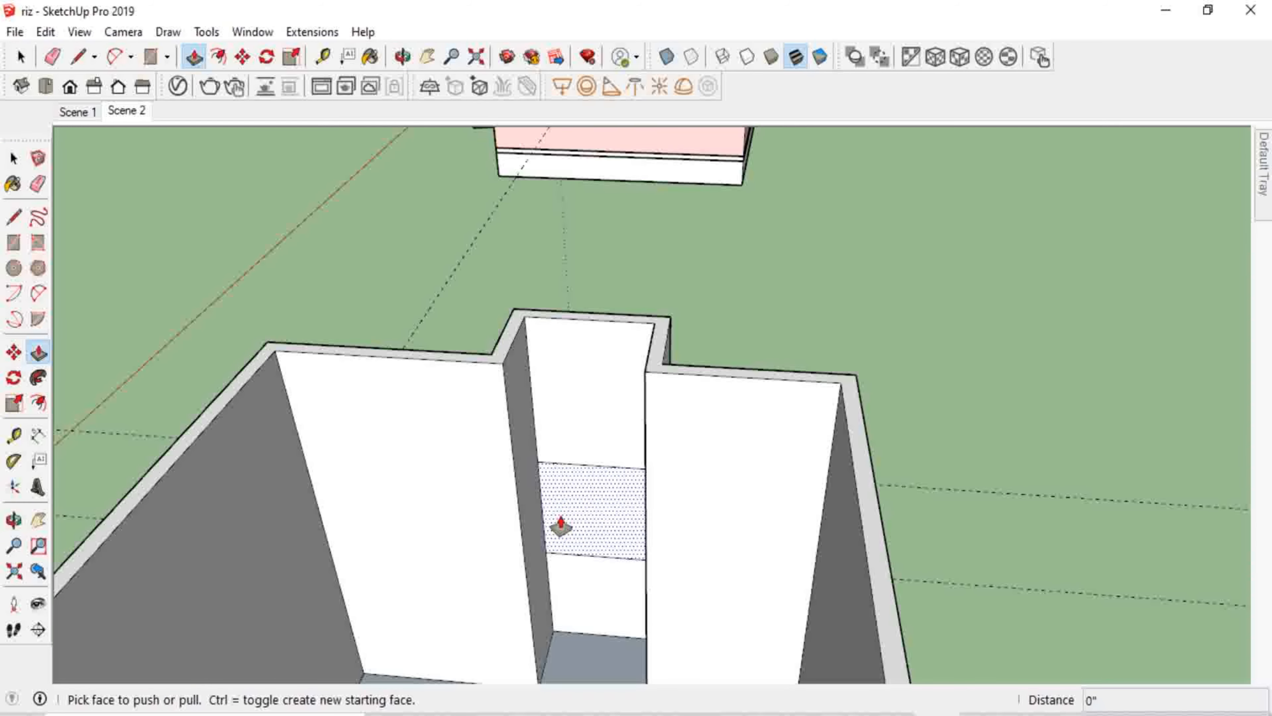
{"action": "left_click", "coordinate": [560, 521]}
{"action": "middle_click_drag", "start_coordinate": [696, 301], "coordinate": [631, 474]}
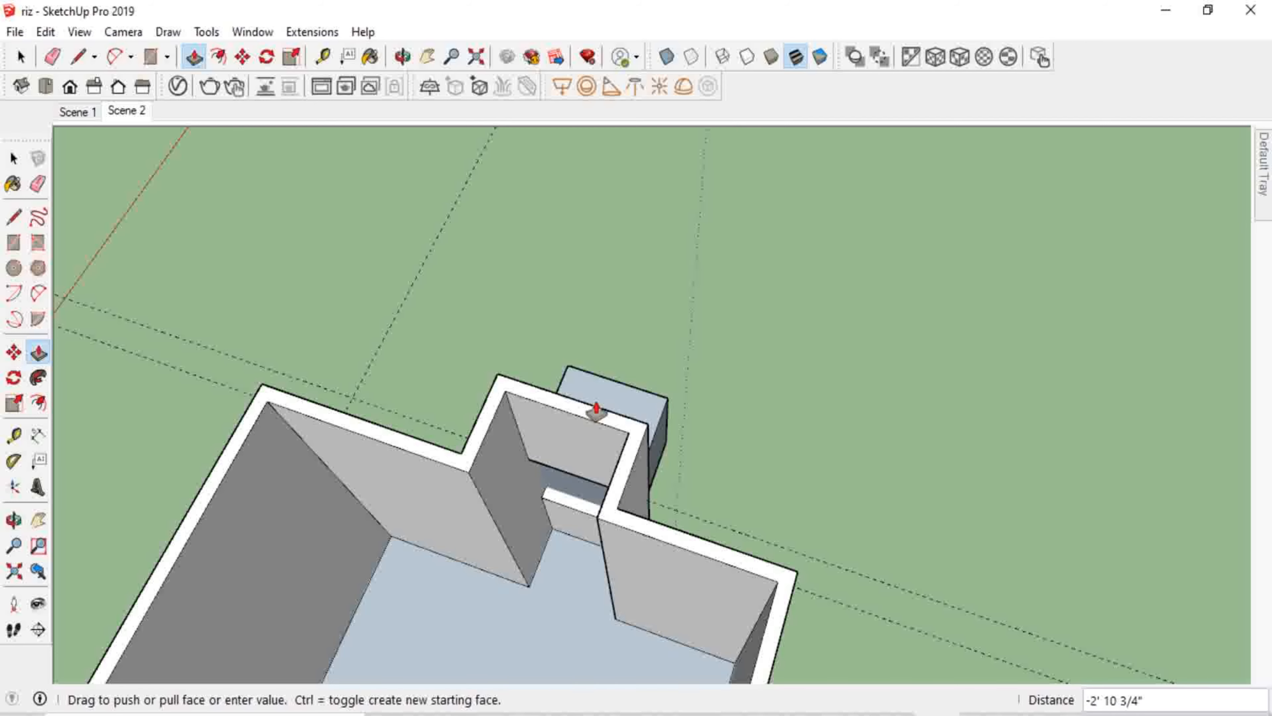
{"action": "scroll", "coordinate": [599, 404], "scroll_direction": "up", "scroll_amount": 3}
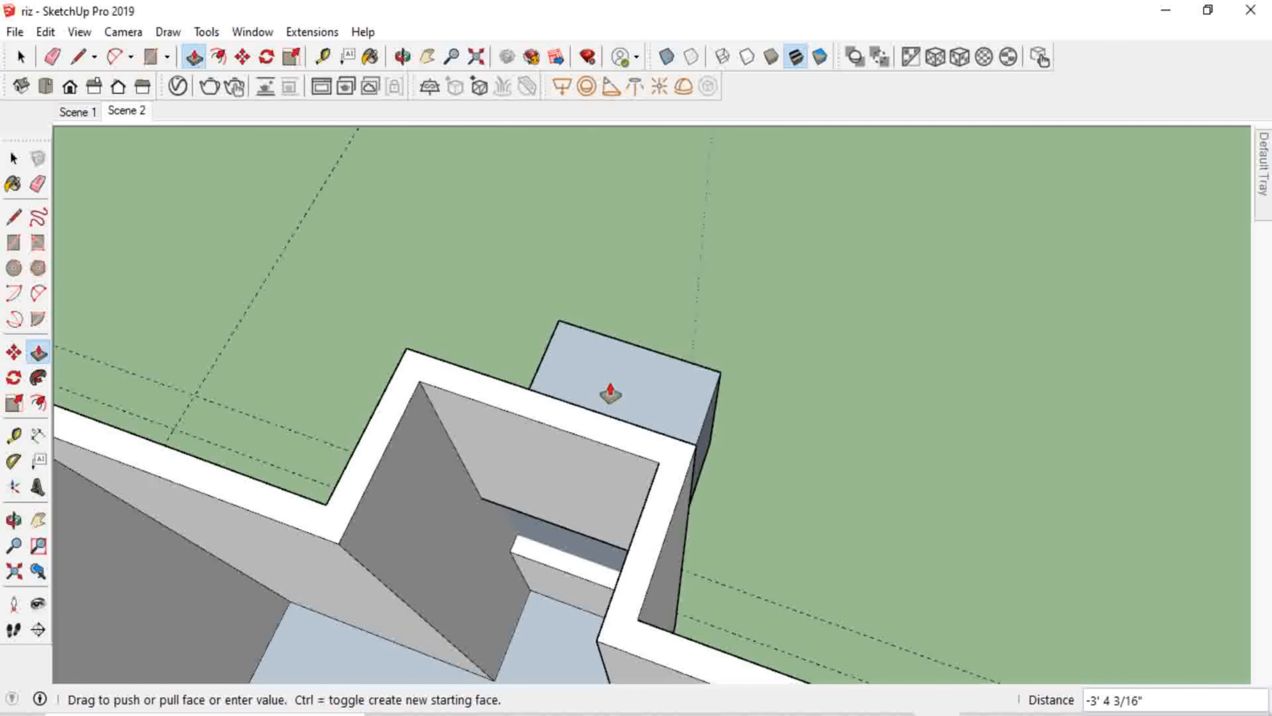
{"action": "scroll", "coordinate": [610, 394], "scroll_direction": "up", "scroll_amount": 2}
{"action": "left_click", "coordinate": [375, 354]}
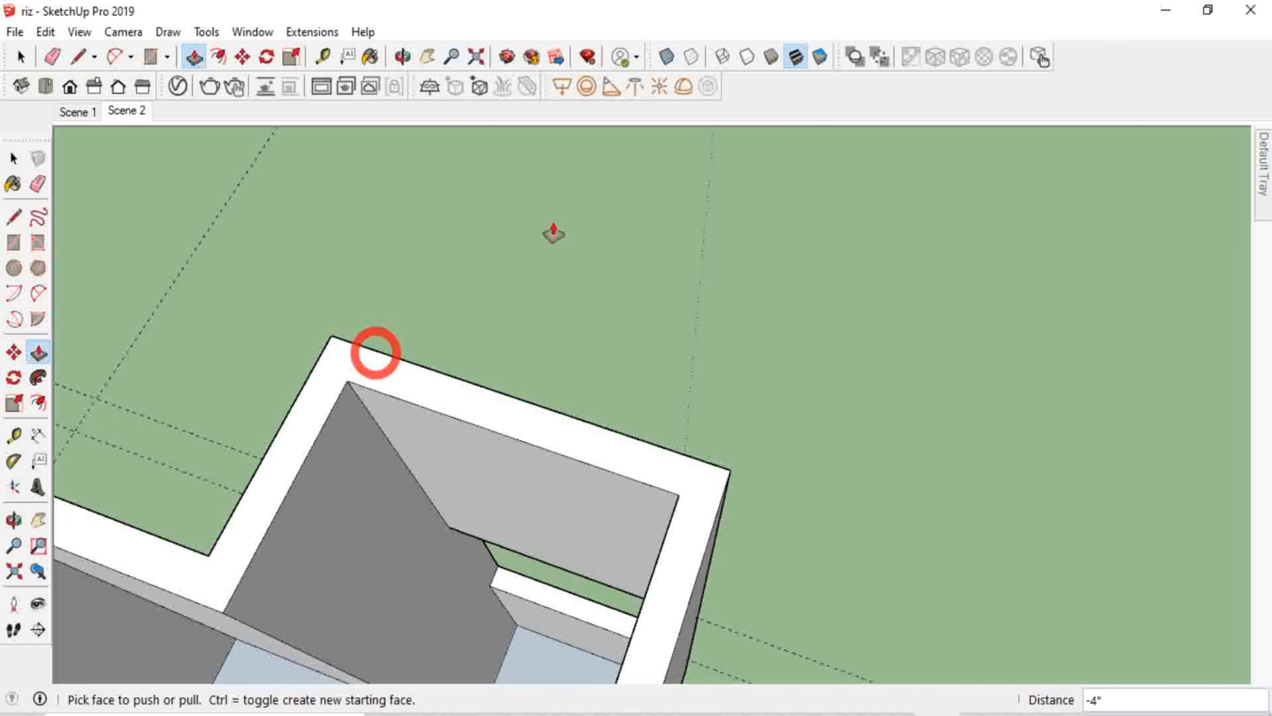
Pull the upper inner face of the window opening down 1' with Push/Pull.
{"action": "middle_click_drag", "start_coordinate": [616, 624], "coordinate": [703, 358]}
{"action": "scroll", "coordinate": [663, 559], "scroll_direction": "down", "scroll_amount": 3}
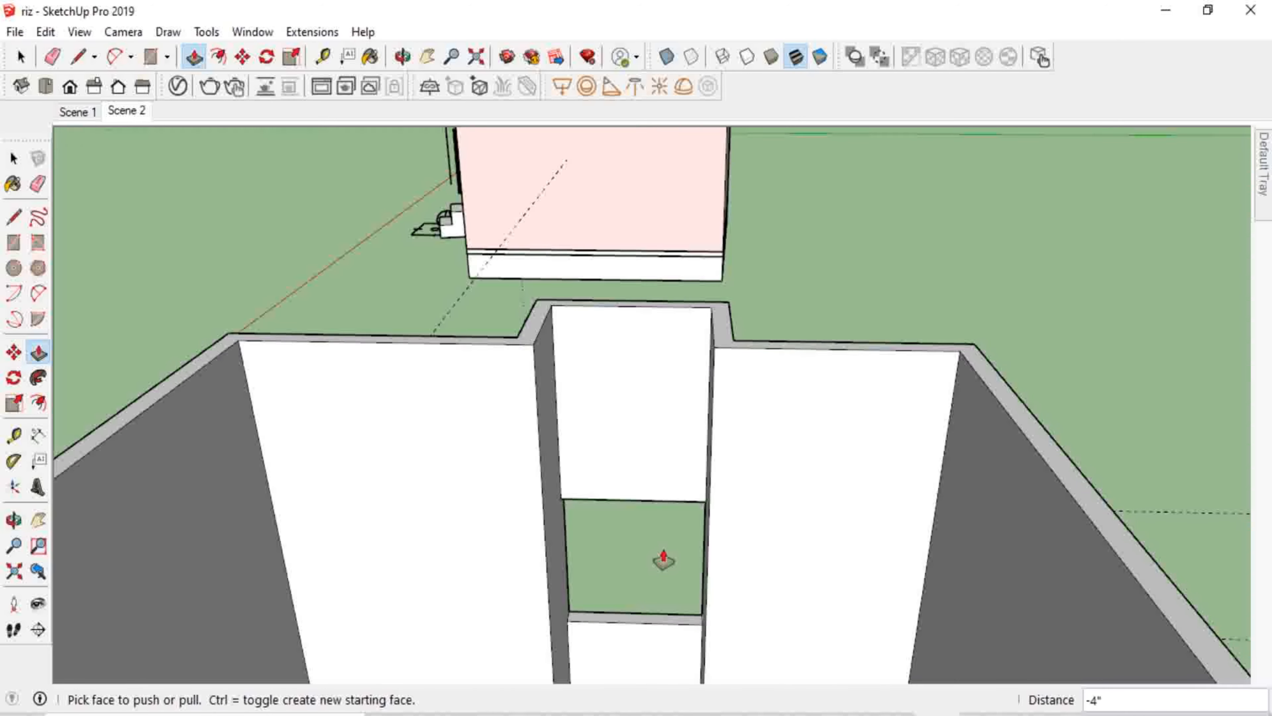
{"action": "scroll", "coordinate": [658, 601], "scroll_direction": "down", "scroll_amount": 3}
{"action": "middle_click_drag", "start_coordinate": [660, 646], "coordinate": [616, 620]}
{"action": "scroll", "coordinate": [655, 545], "scroll_direction": "up", "scroll_amount": 2}
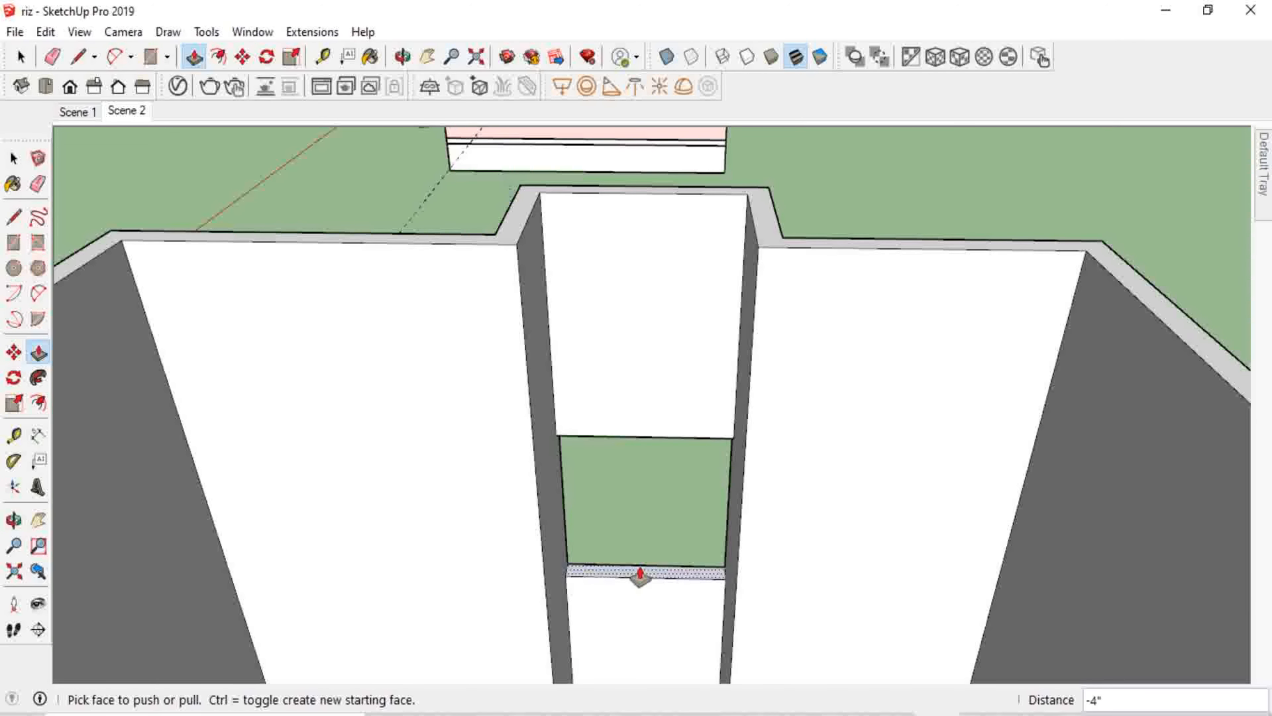
{"action": "middle_click_drag", "start_coordinate": [640, 574], "coordinate": [693, 395]}
{"action": "left_click", "coordinate": [661, 176]}
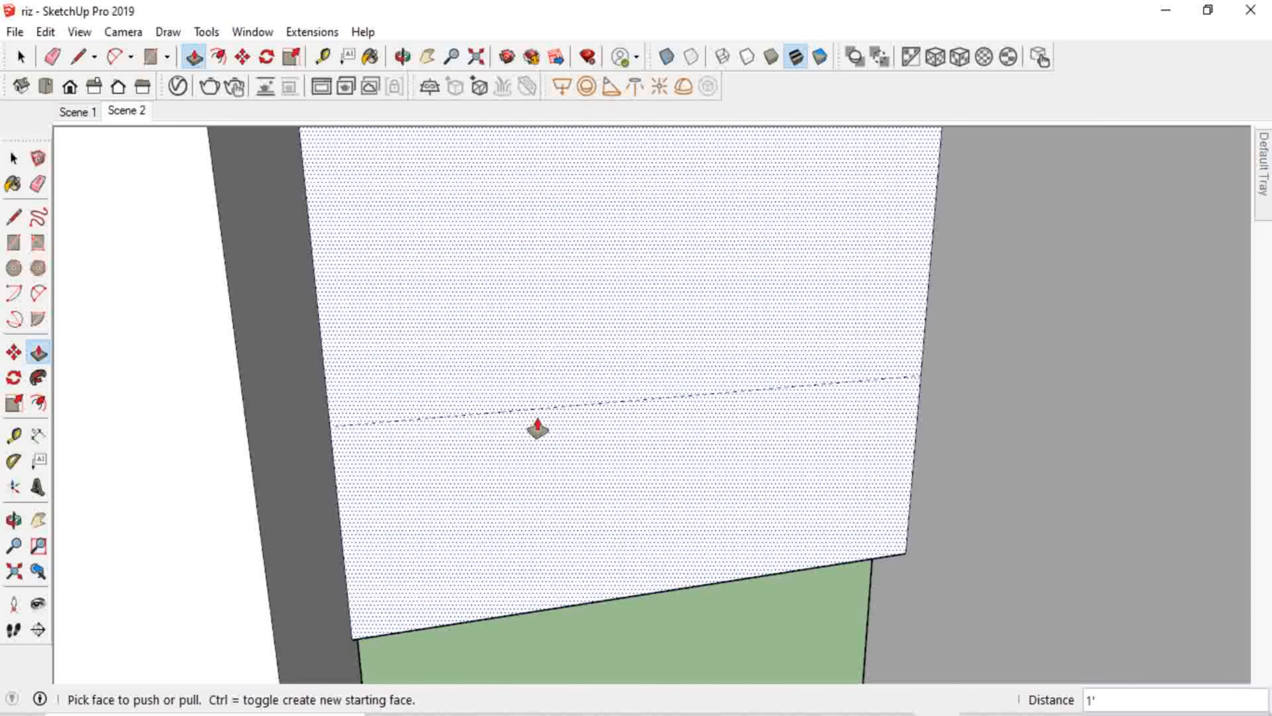
Examine the window opening in the recess wall from inside and outside the room.
{"action": "scroll", "coordinate": [537, 429], "scroll_direction": "down", "scroll_amount": 8}
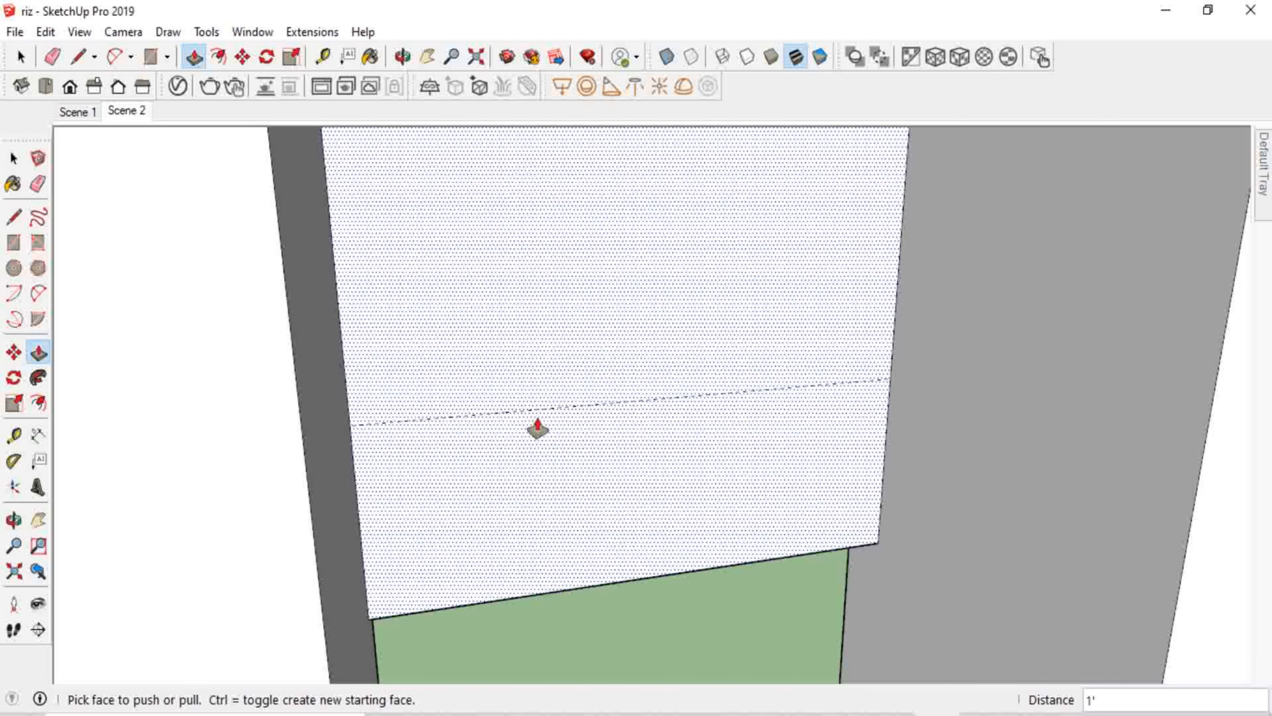
{"action": "scroll", "coordinate": [543, 370], "scroll_direction": "down", "scroll_amount": 3}
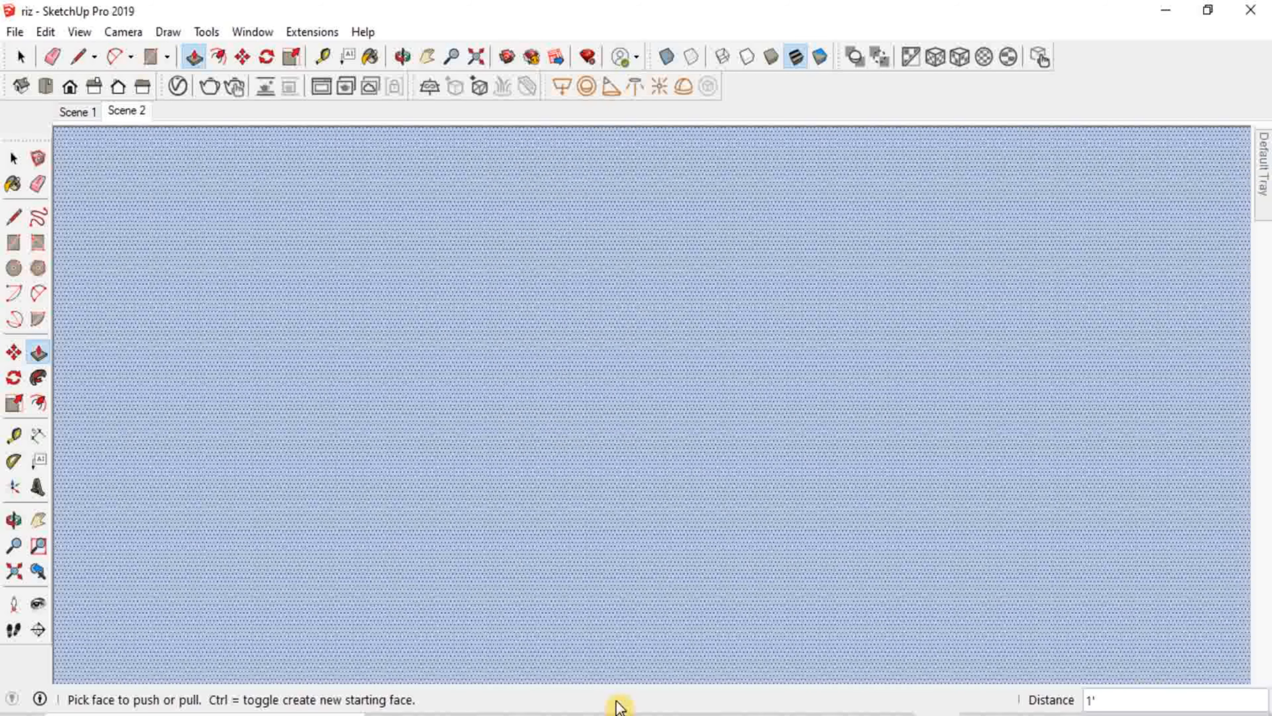
{"action": "scroll", "coordinate": [588, 622], "scroll_direction": "down", "scroll_amount": 5}
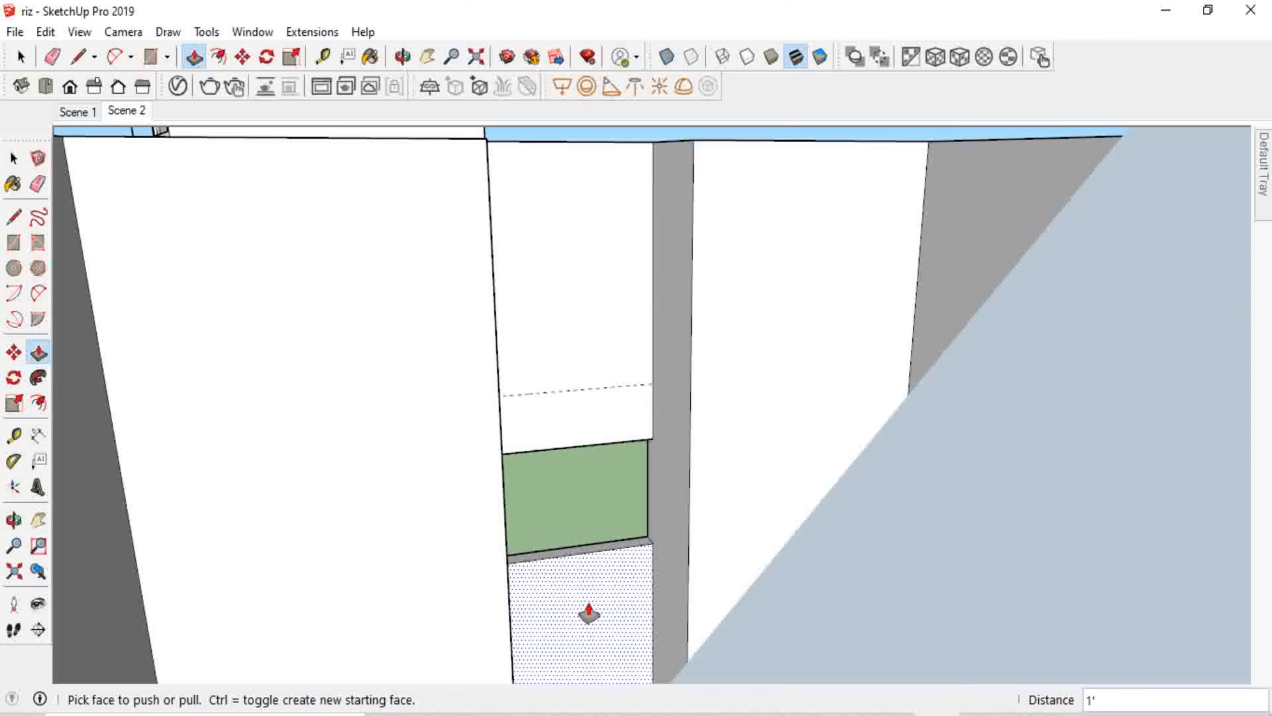
{"action": "scroll", "coordinate": [590, 489], "scroll_direction": "up", "scroll_amount": 2}
{"action": "middle_click_drag", "start_coordinate": [590, 488], "coordinate": [589, 442]}
{"action": "scroll", "coordinate": [589, 441], "scroll_direction": "down", "scroll_amount": 3}
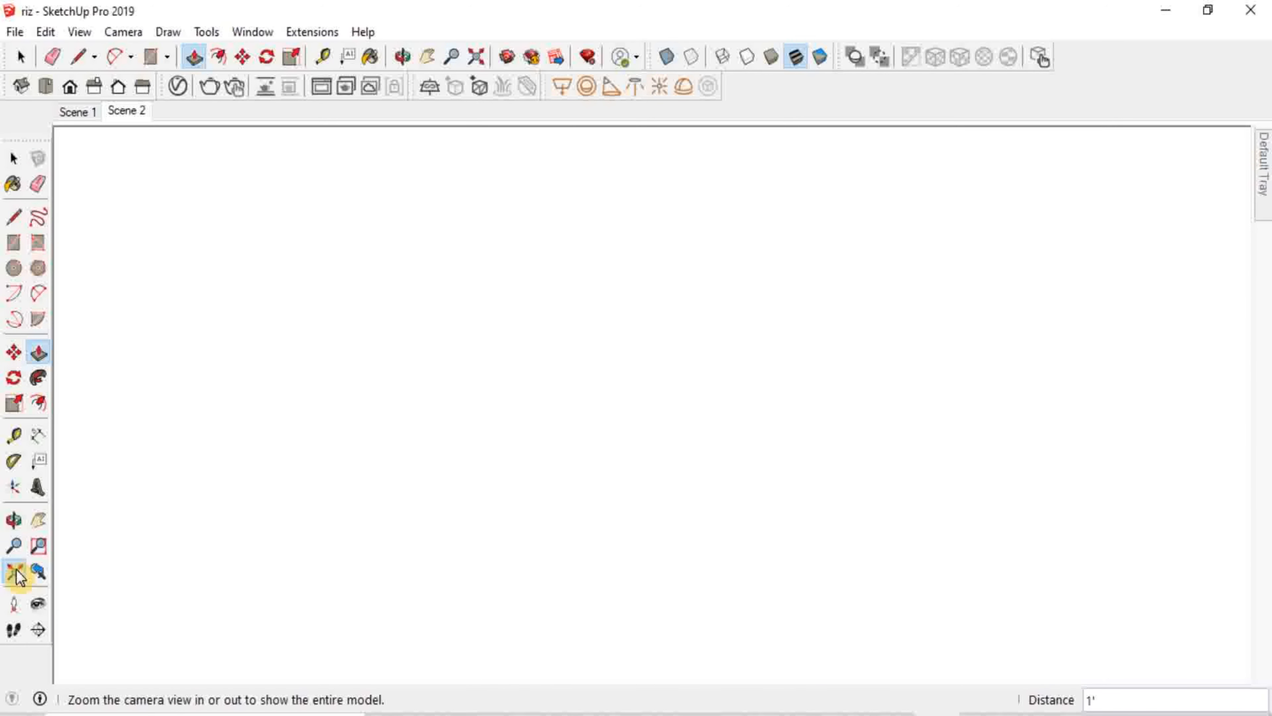
{"action": "left_click", "coordinate": [17, 572]}
{"action": "middle_click_drag", "start_coordinate": [869, 293], "coordinate": [761, 456]}
{"action": "scroll", "coordinate": [741, 531], "scroll_direction": "down", "scroll_amount": 3}
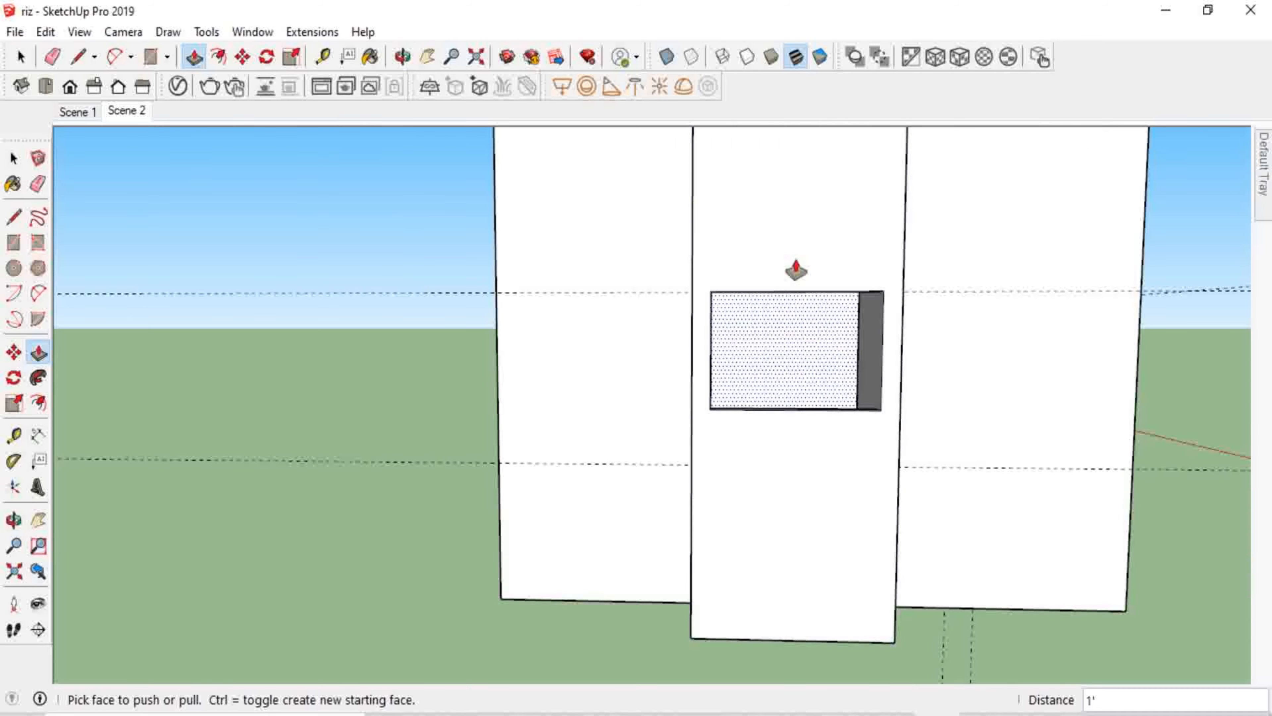
Push the upper inner face of the window opening upward from the outside with Push/Pull.
{"action": "middle_click_drag", "start_coordinate": [795, 271], "coordinate": [792, 143]}
{"action": "scroll", "coordinate": [796, 158], "scroll_direction": "up", "scroll_amount": 3}
{"action": "scroll", "coordinate": [760, 242], "scroll_direction": "up", "scroll_amount": 5}
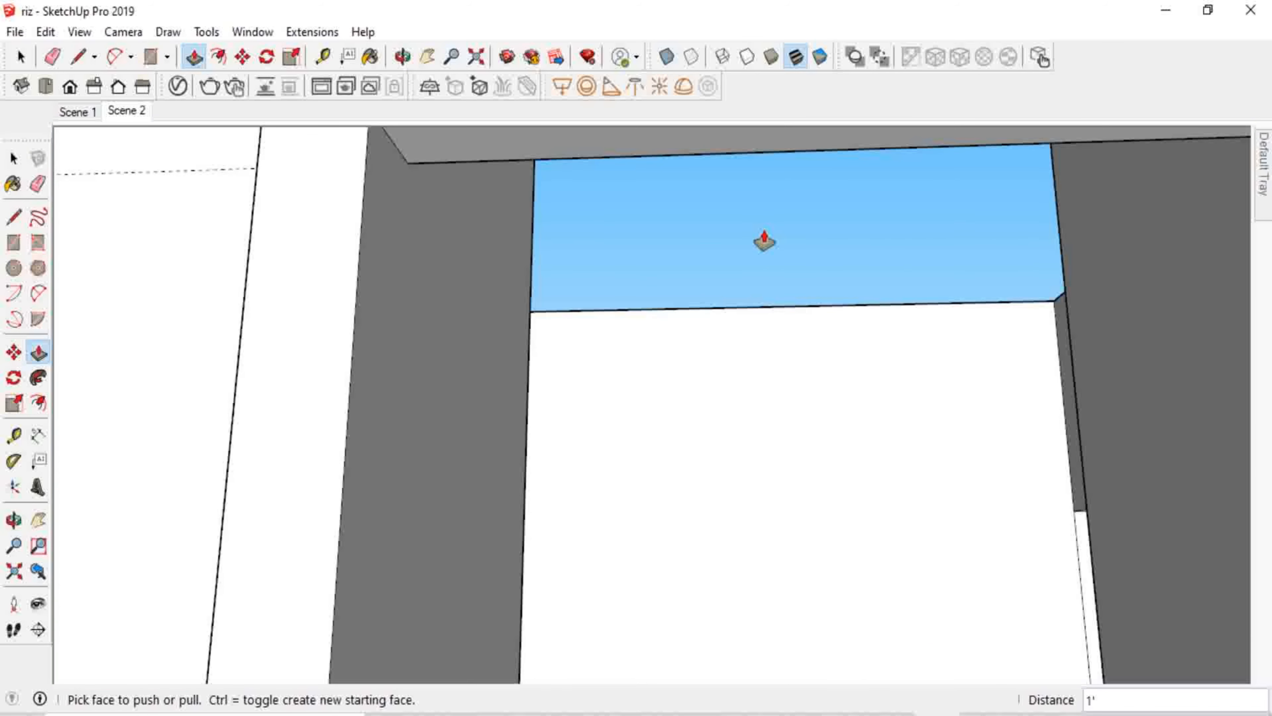
{"action": "scroll", "coordinate": [761, 264], "scroll_direction": "down", "scroll_amount": 2}
{"action": "left_click", "coordinate": [725, 188]}
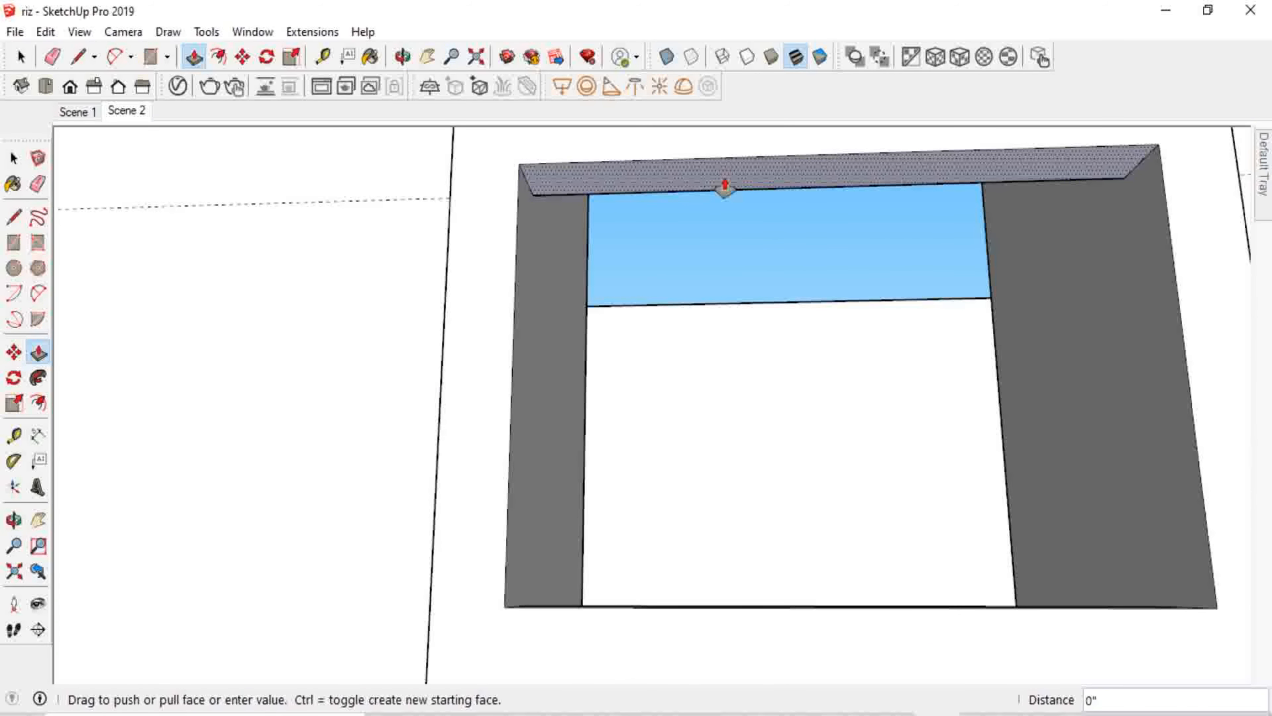
{"action": "scroll", "coordinate": [707, 290], "scroll_direction": "down", "scroll_amount": 3}
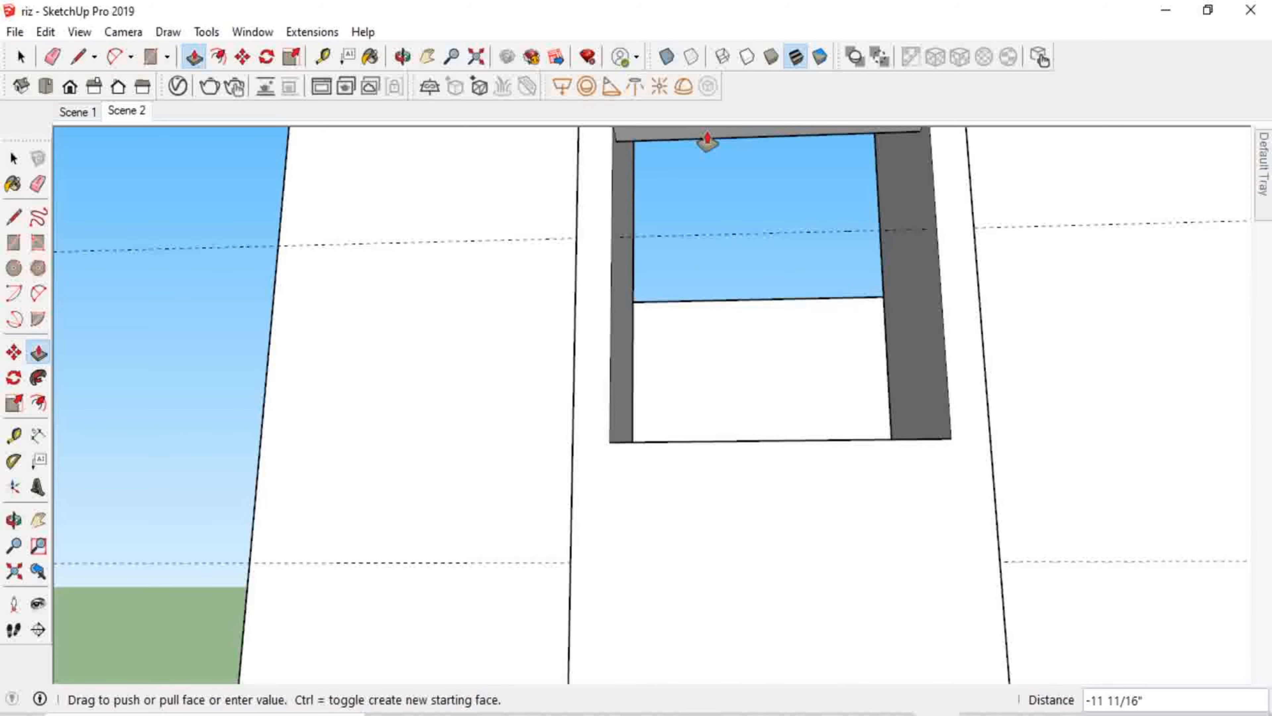
{"action": "type", "text": "23"}
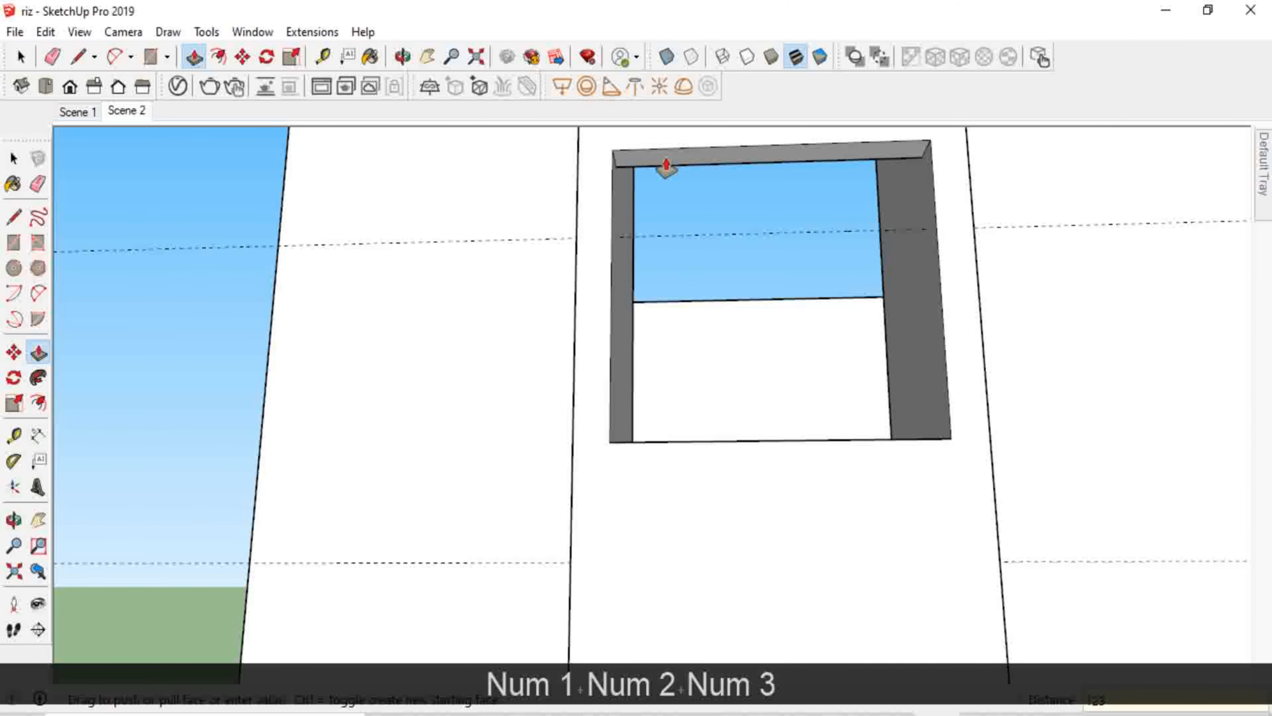
Delete all guides from the model.
{"action": "scroll", "coordinate": [666, 168], "scroll_direction": "down", "scroll_amount": 8}
{"action": "middle_click_drag", "start_coordinate": [926, 350], "coordinate": [709, 460]}
{"action": "key", "text": "space"}
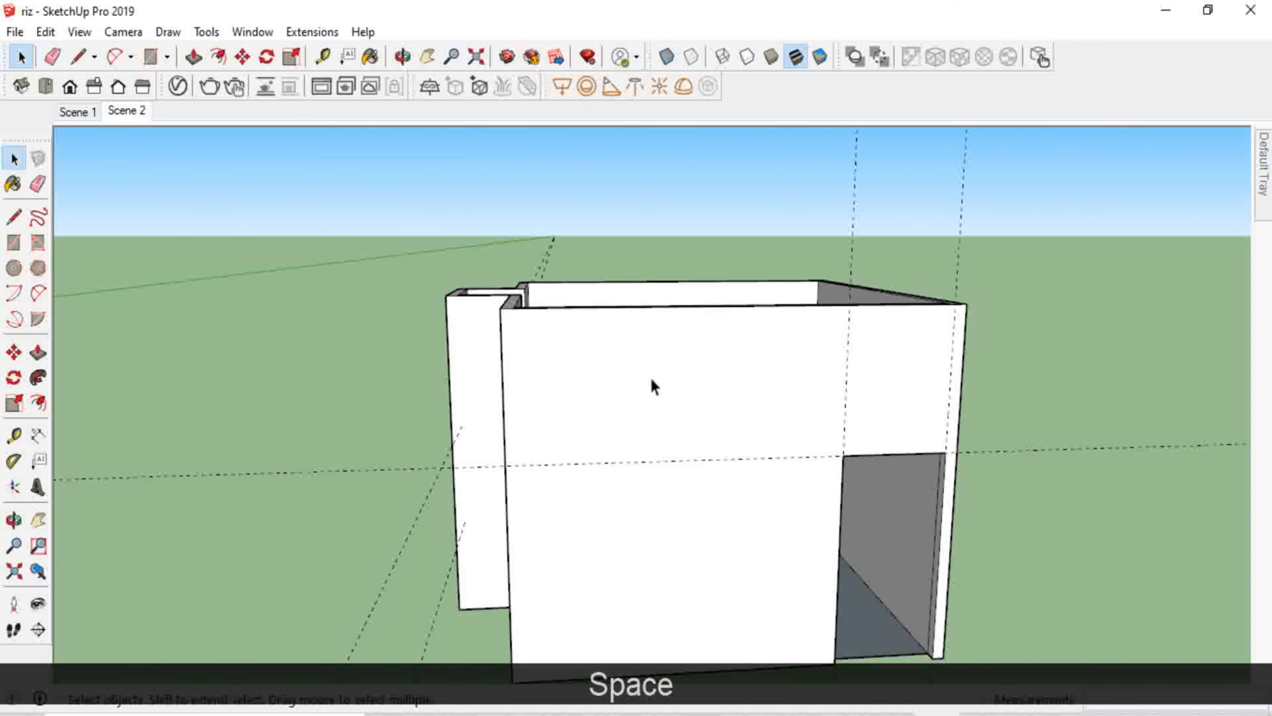
{"action": "key", "text": "Insert"}
{"action": "left_click", "coordinate": [45, 32]}
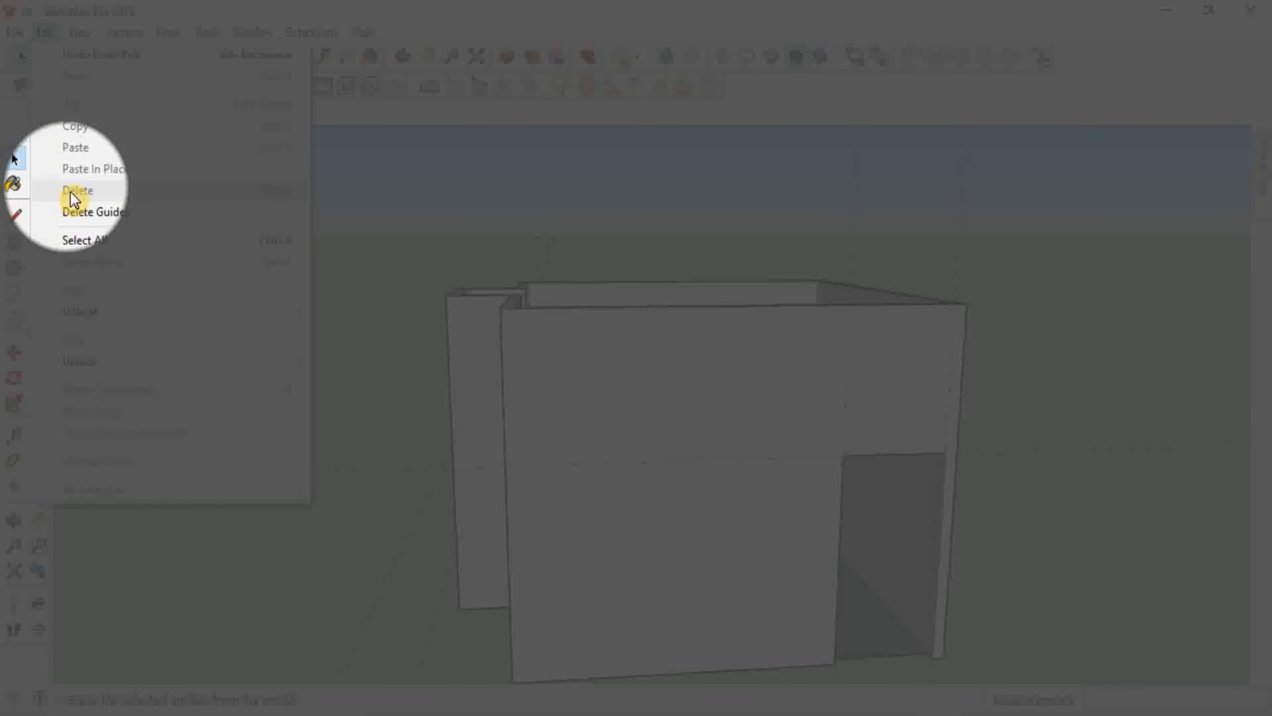
{"action": "left_click", "coordinate": [91, 214]}
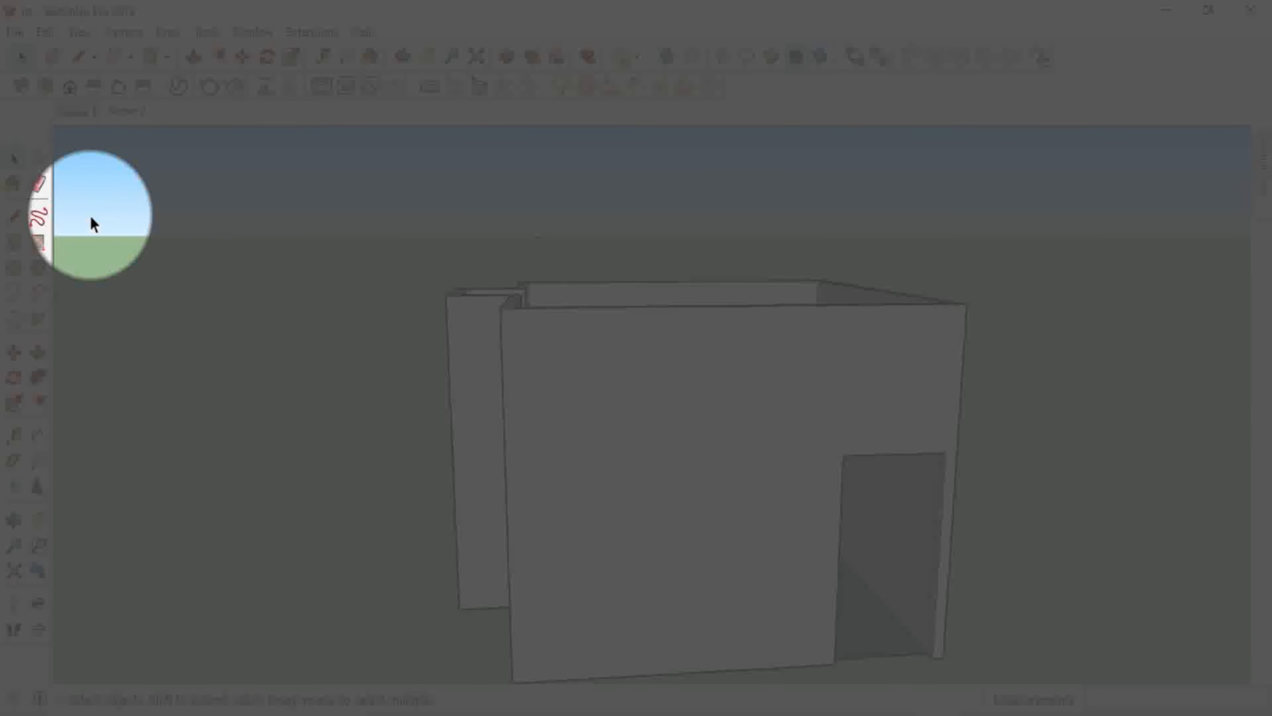
{"action": "key", "text": "Insert"}
Try grouping the room's connected geometry and undo that grouping.
{"action": "middle_click_drag", "start_coordinate": [673, 404], "coordinate": [628, 531]}
{"action": "key", "text": "space"}
{"action": "triple_click", "coordinate": [630, 454]}
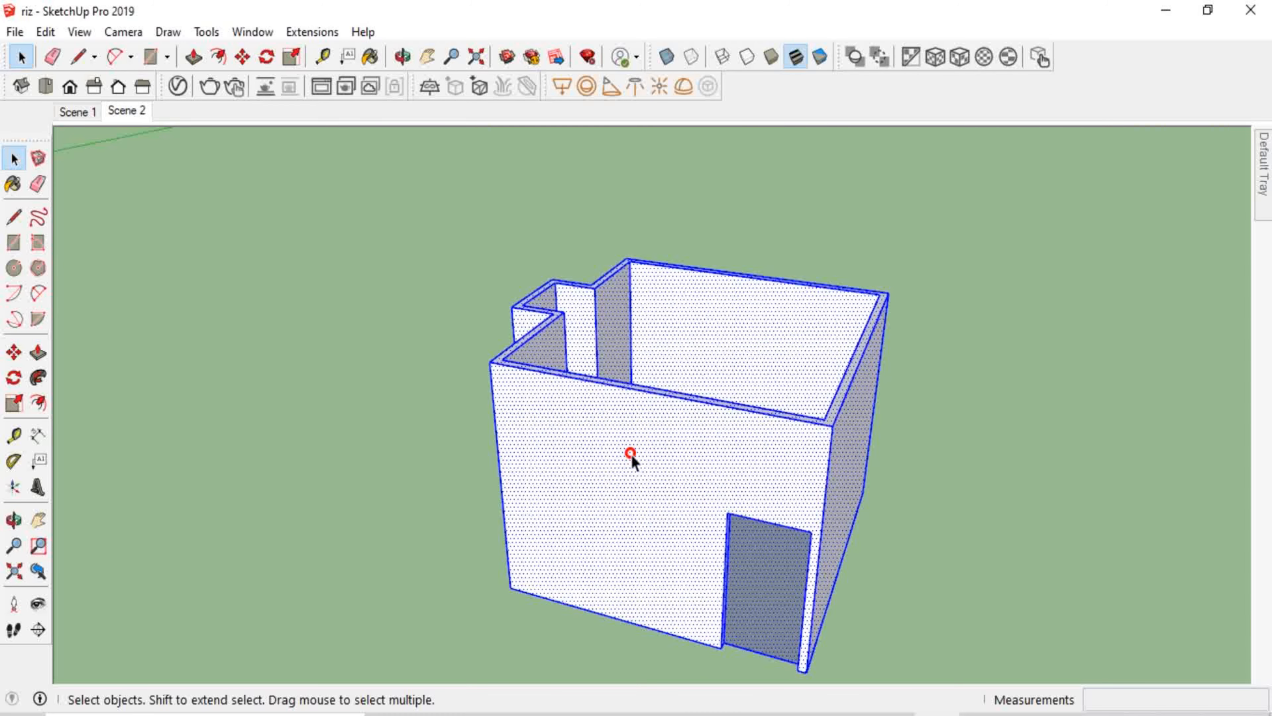
{"action": "right_click", "coordinate": [630, 457]}
{"action": "left_click", "coordinate": [711, 271]}
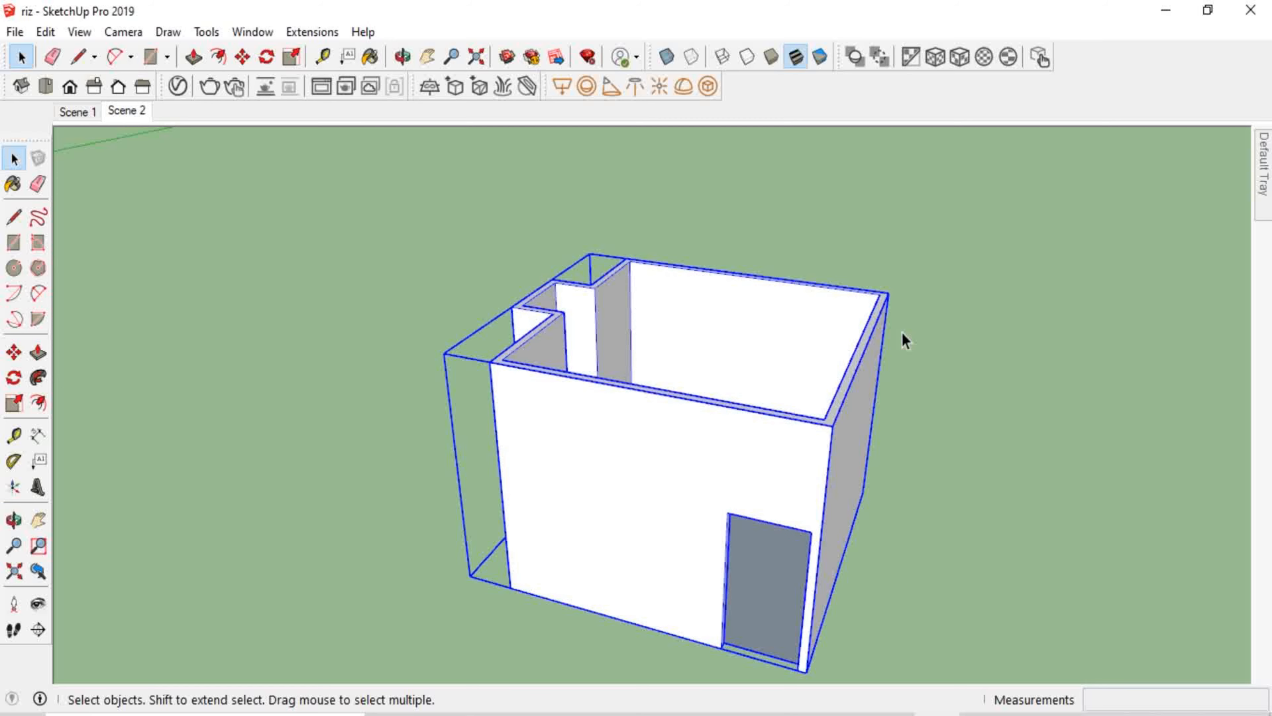
{"action": "key", "text": "ctrl"}
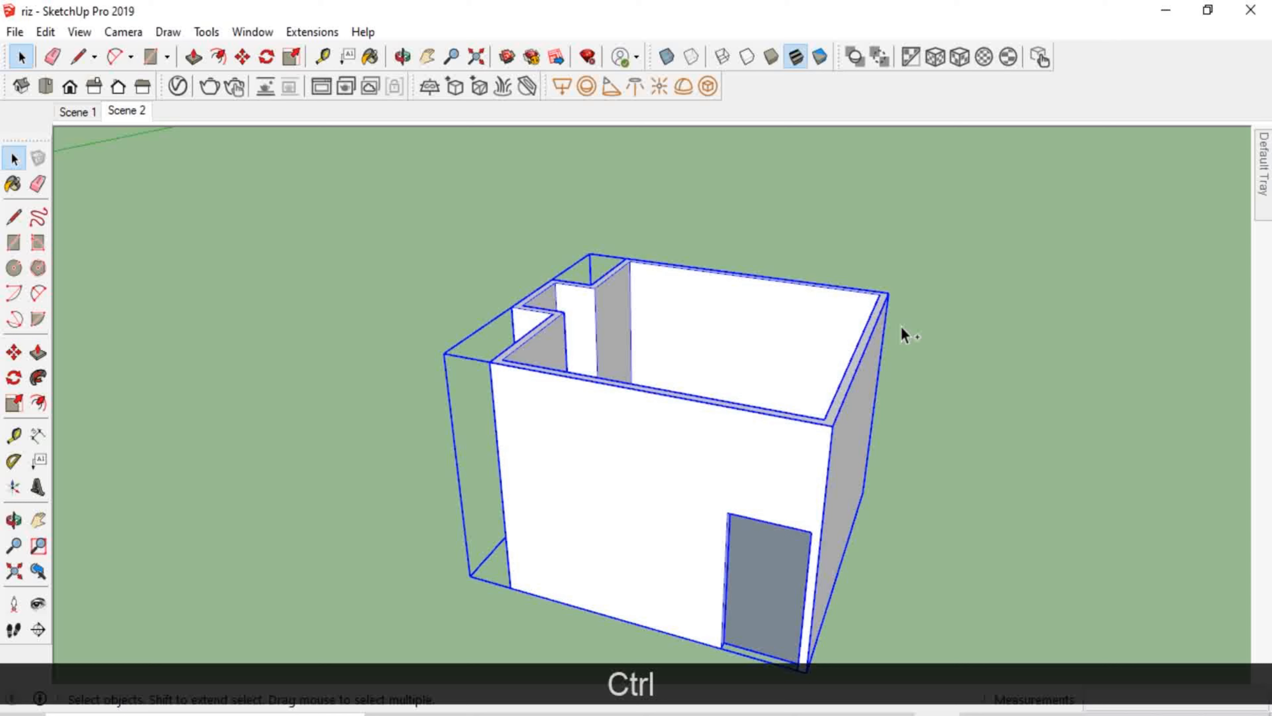
{"action": "key", "text": "ctrl+z"}
Make all of the room's connected walls and floor into one group and deselect it.
{"action": "left_click", "coordinate": [619, 475]}
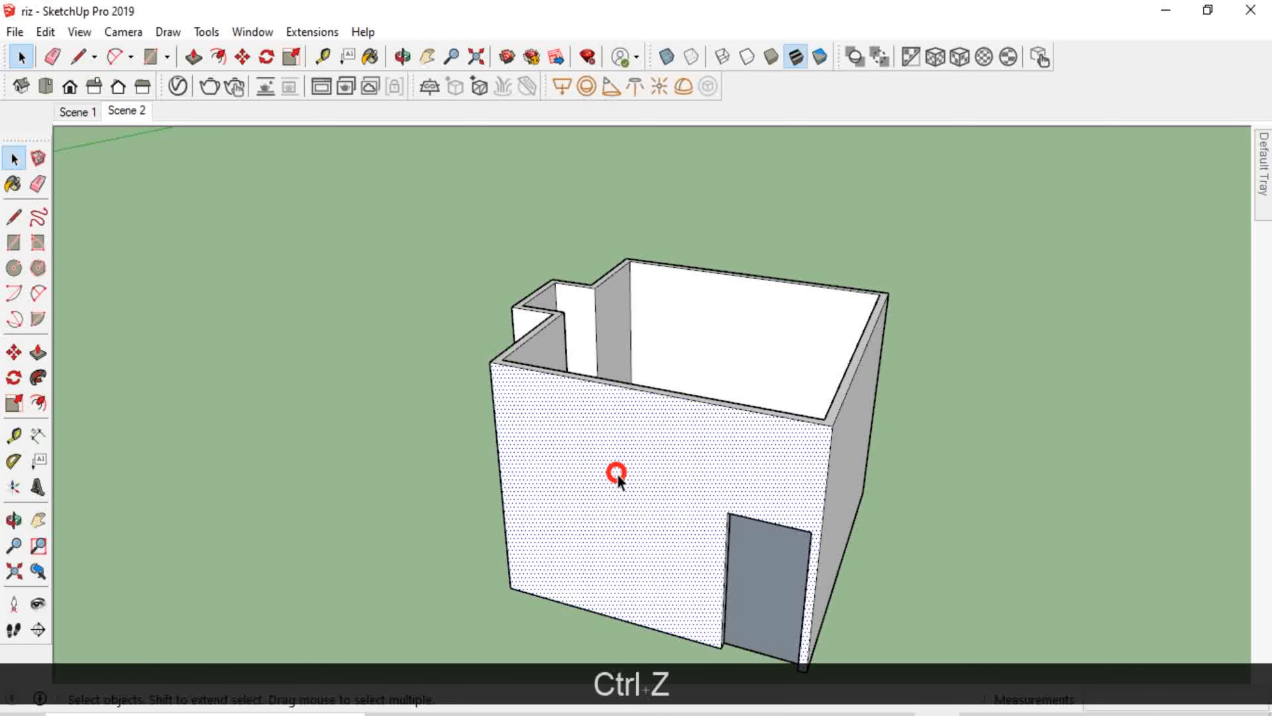
{"action": "middle_click_drag", "start_coordinate": [614, 471], "coordinate": [647, 492]}
{"action": "triple_click", "coordinate": [641, 483]}
{"action": "right_click", "coordinate": [641, 483]}
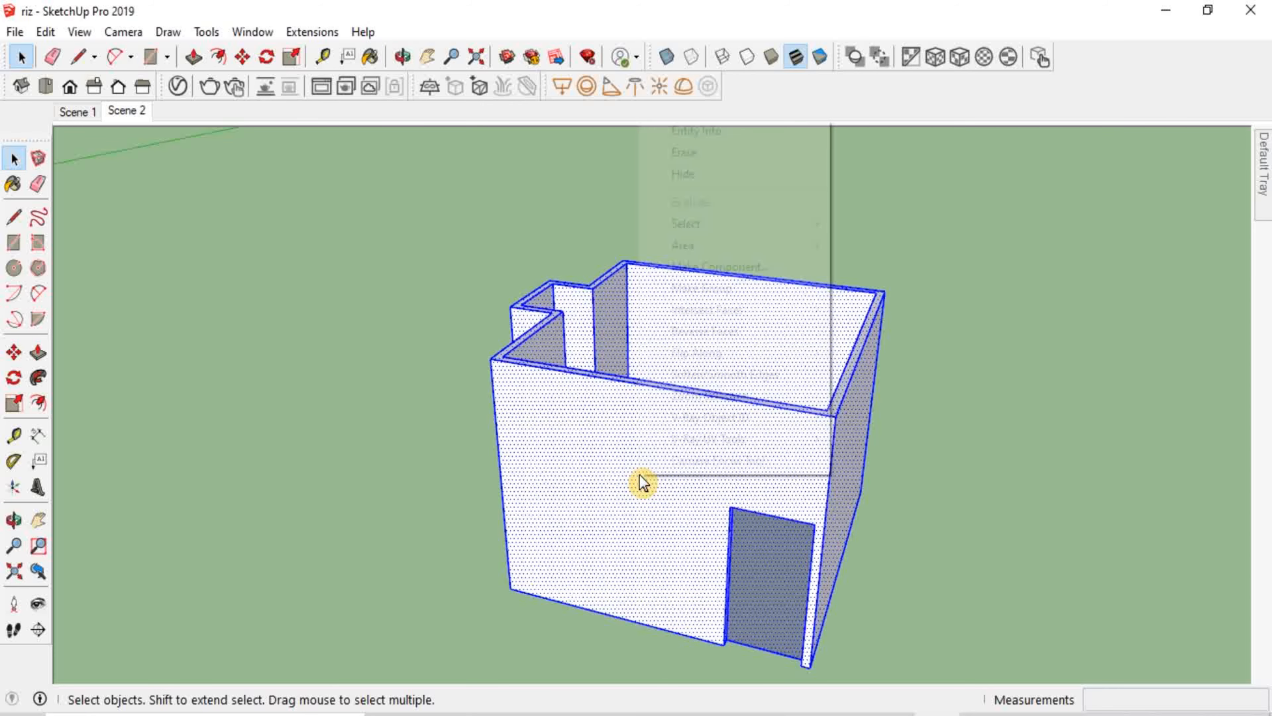
{"action": "left_click", "coordinate": [720, 292]}
{"action": "left_click", "coordinate": [1052, 386]}
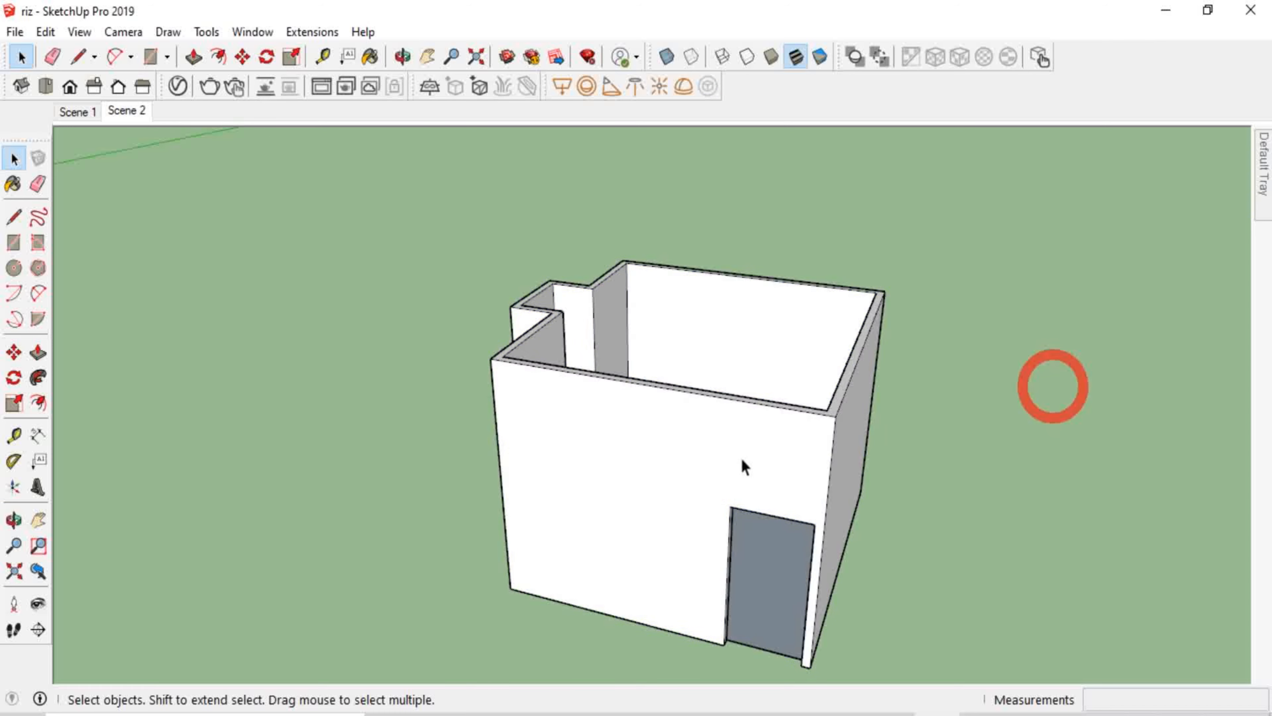
Draw an upright 1 by 4 inch rectangle at the outer bottom corner of the doorway's jamb nearest the room corner.
{"action": "middle_click_drag", "start_coordinate": [744, 463], "coordinate": [832, 315]}
{"action": "scroll", "coordinate": [873, 601], "scroll_direction": "up", "scroll_amount": 3}
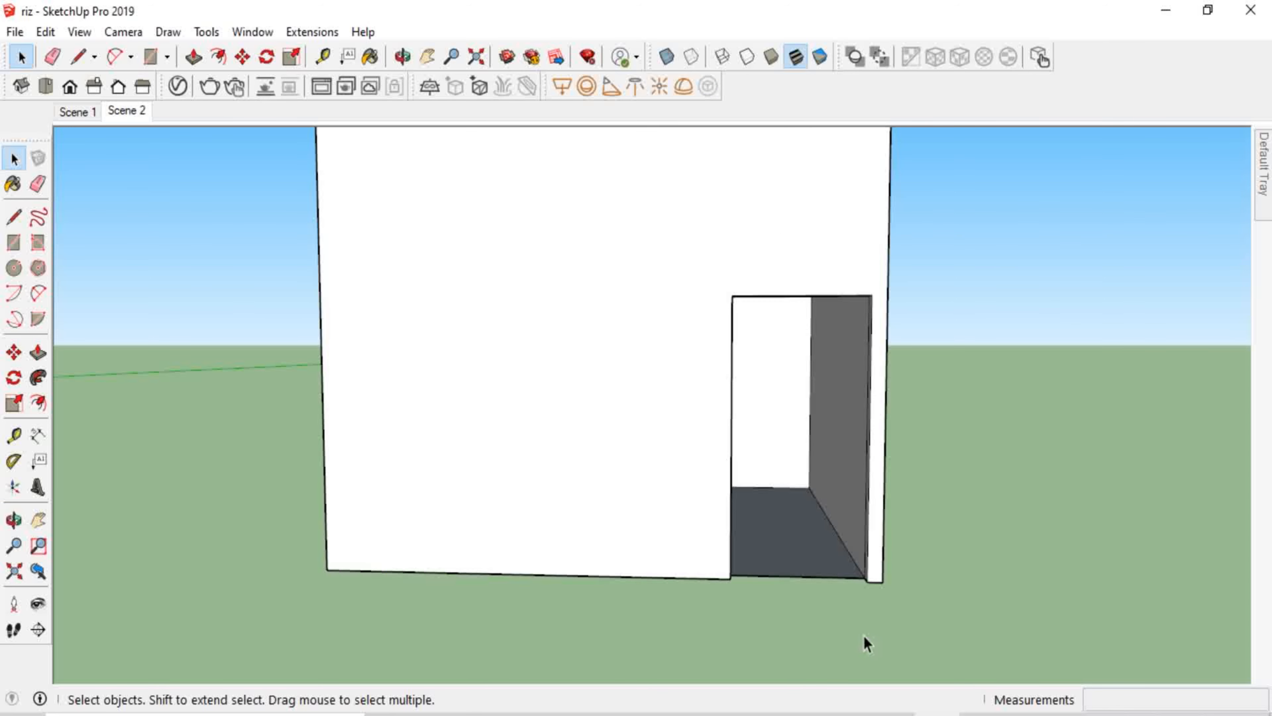
{"action": "mouse_move", "coordinate": [863, 635]}
{"action": "middle_mouse_down"}
{"action": "mouse_move", "coordinate": [874, 628]}
{"action": "mouse_move", "coordinate": [840, 645]}
{"action": "mouse_move", "coordinate": [834, 632]}
{"action": "middle_mouse_up"}
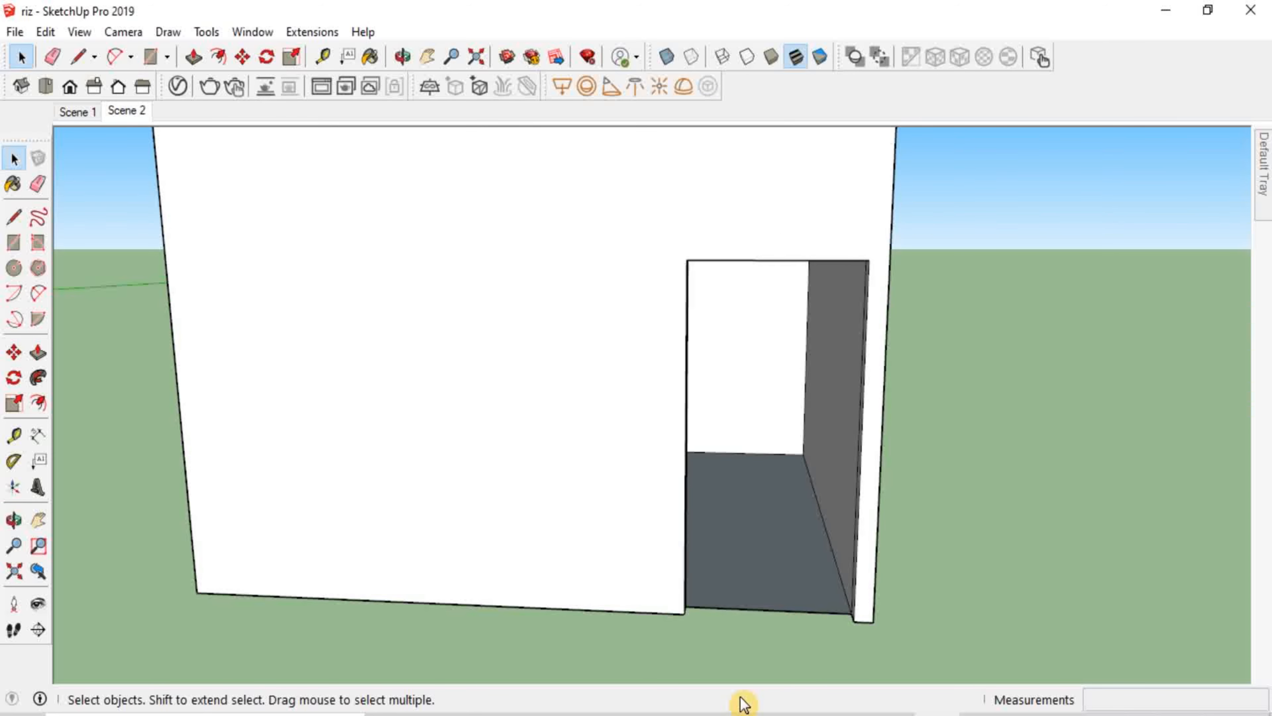
{"action": "scroll", "coordinate": [813, 511], "scroll_direction": "up", "scroll_amount": 4}
{"action": "scroll", "coordinate": [670, 466], "scroll_direction": "down", "scroll_amount": 3}
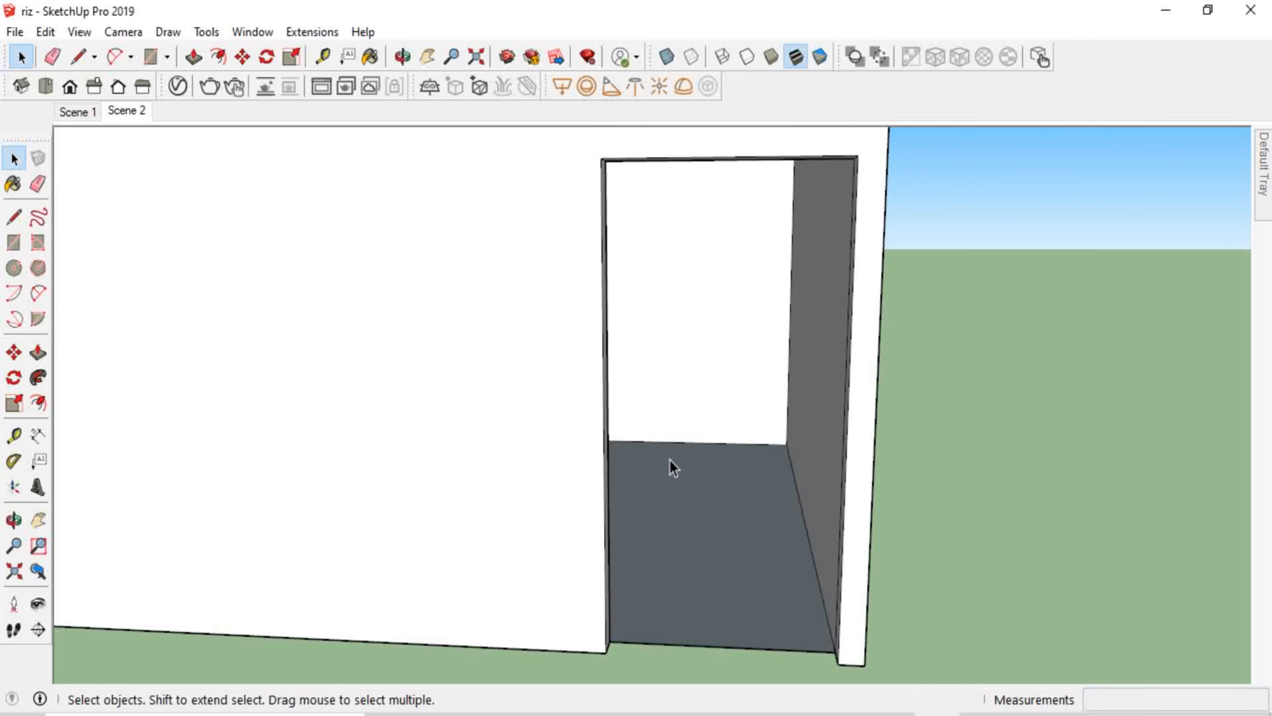
{"action": "scroll", "coordinate": [803, 636], "scroll_direction": "up", "scroll_amount": 2}
{"action": "middle_click_drag", "start_coordinate": [803, 636], "coordinate": [798, 593]}
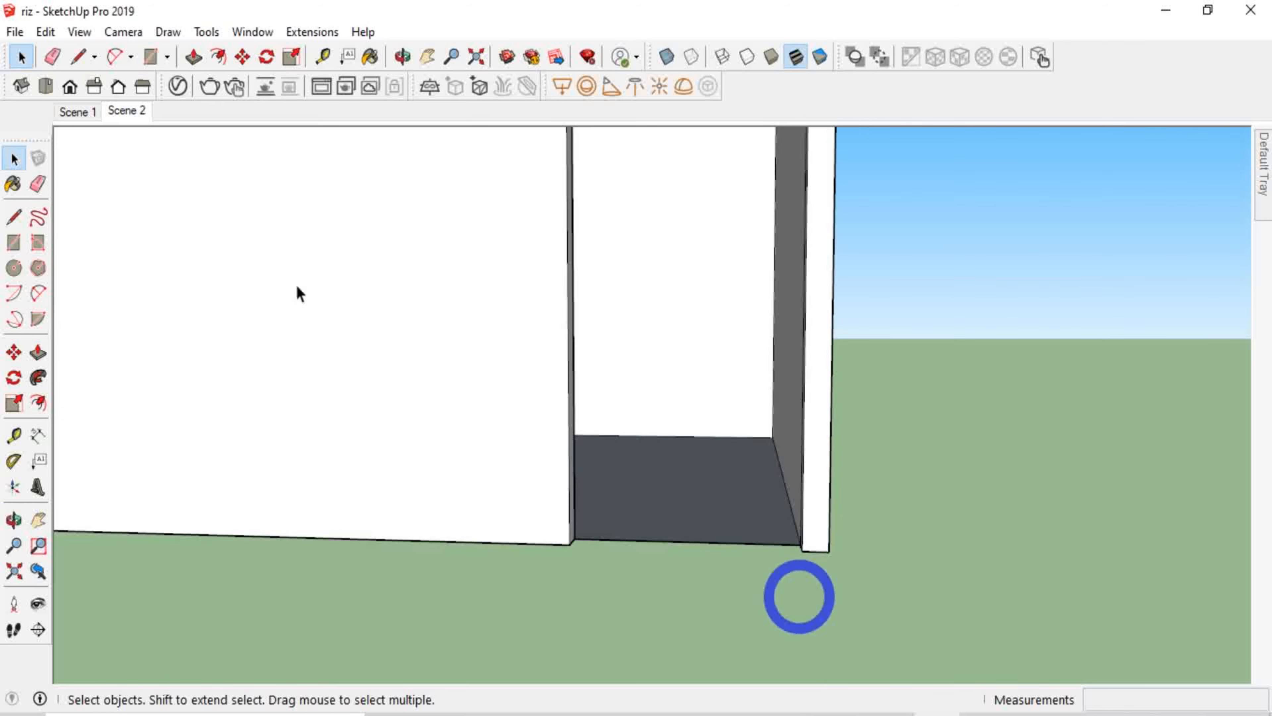
{"action": "left_click", "coordinate": [151, 56]}
{"action": "scroll", "coordinate": [808, 542], "scroll_direction": "up", "scroll_amount": 1}
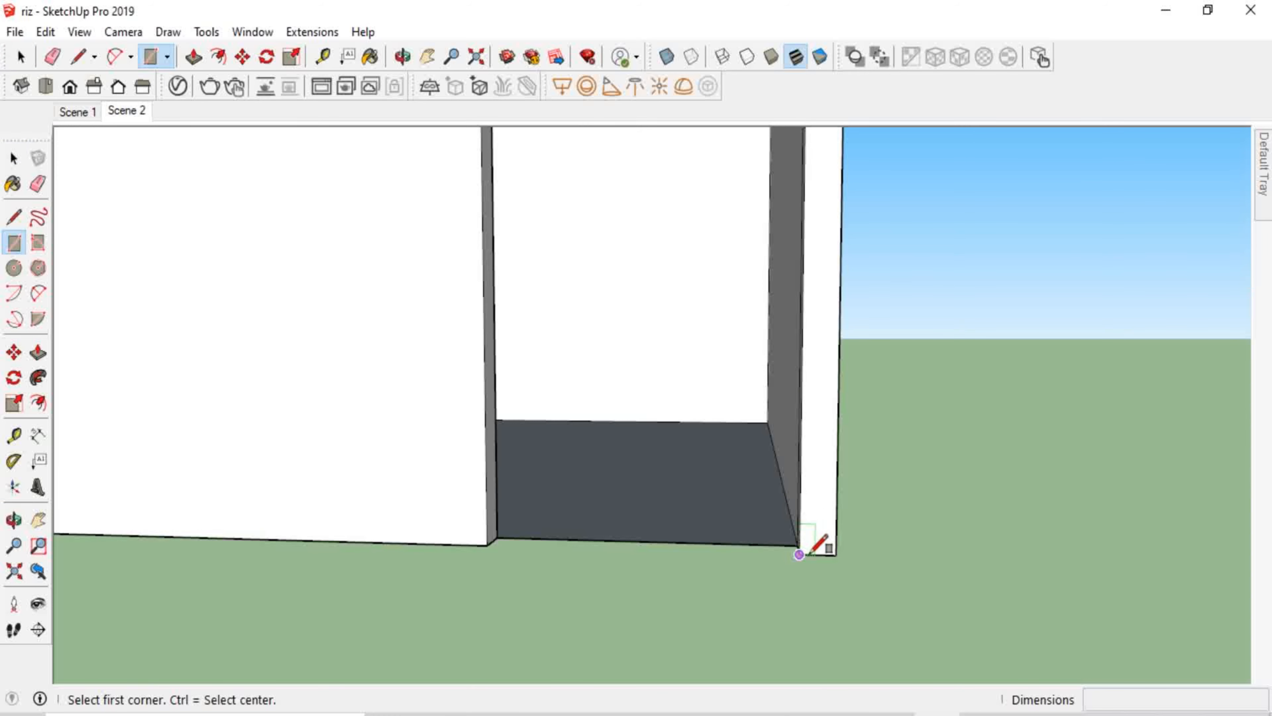
{"action": "left_click", "coordinate": [799, 555]}
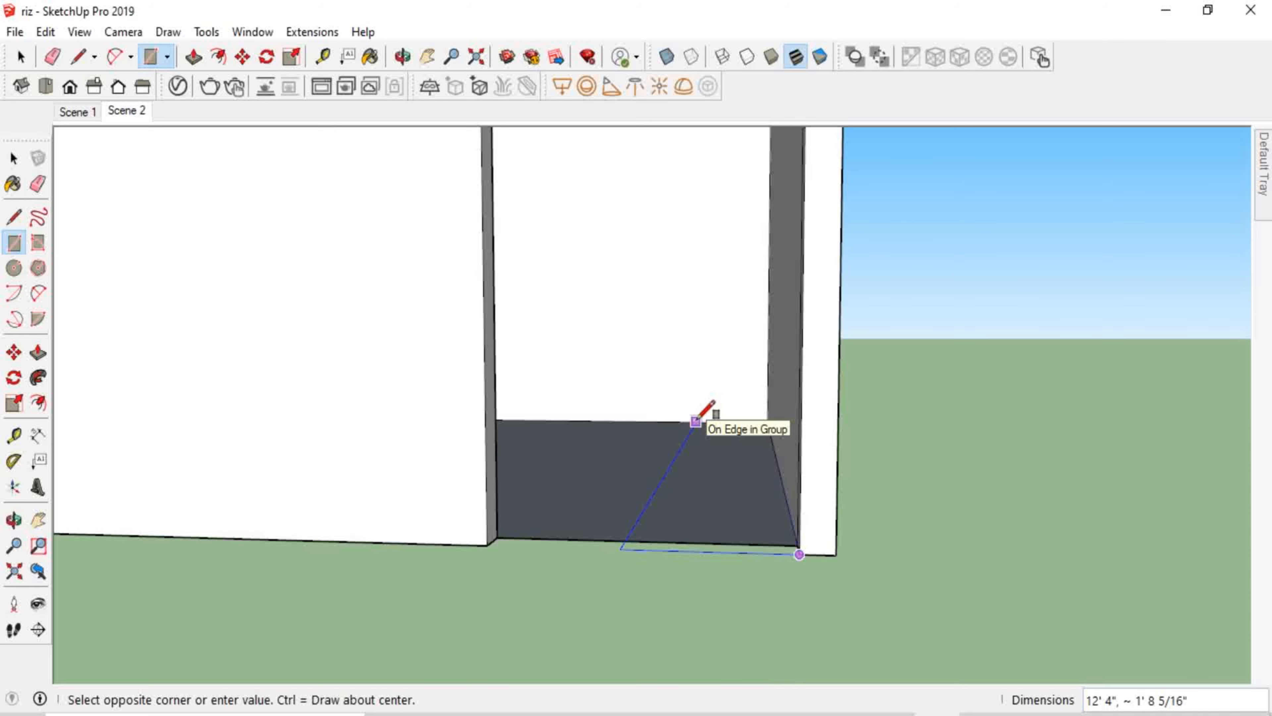
{"action": "key", "text": "Left"}
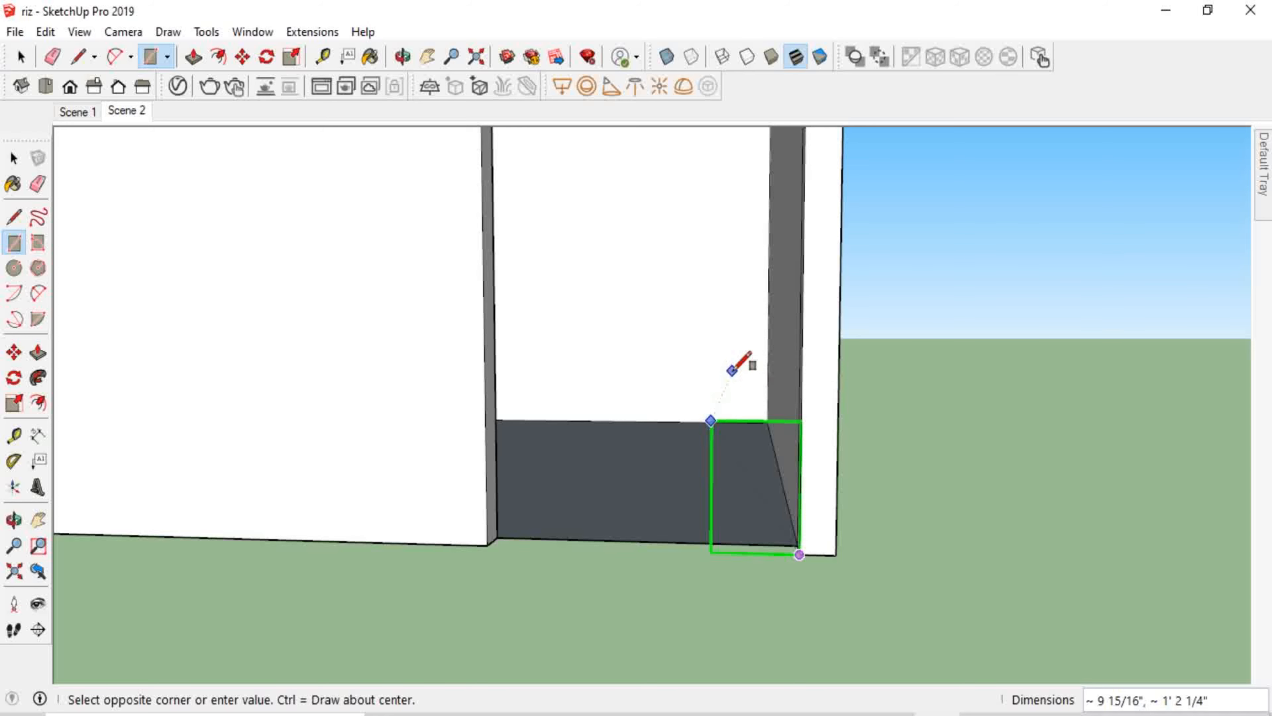
{"action": "type", "text": "1'"}
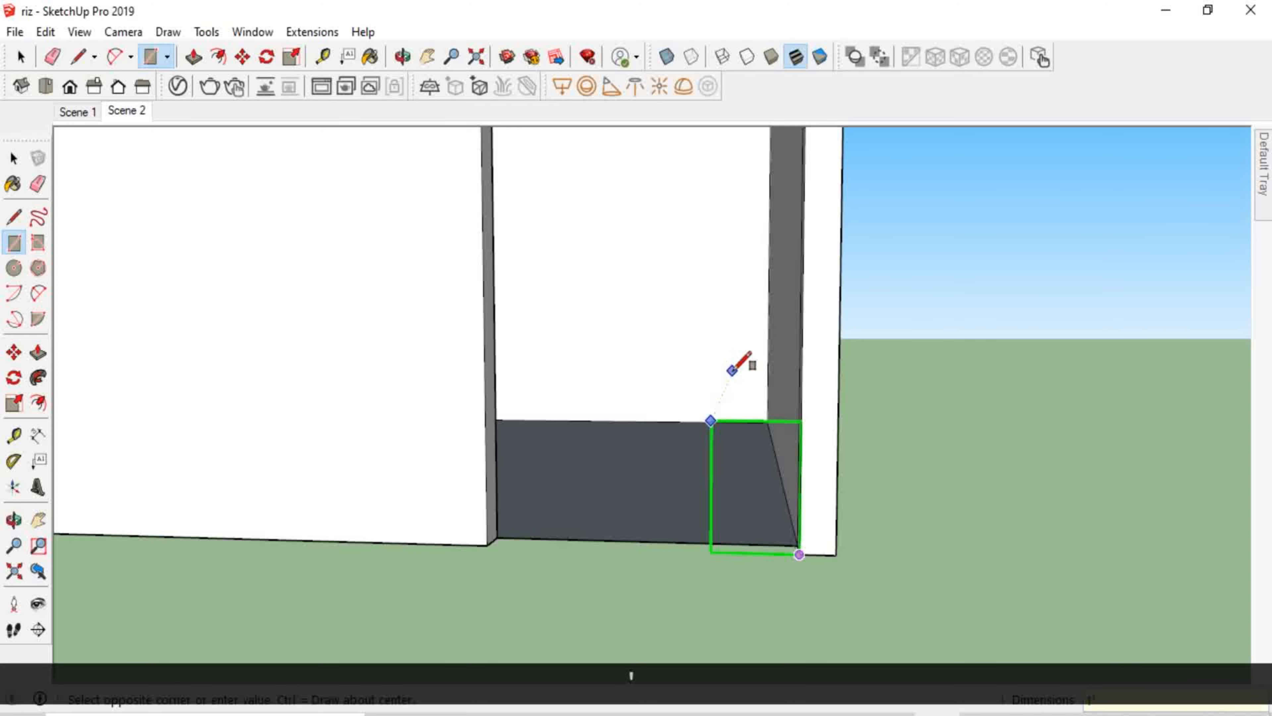
{"action": "key", "text": "BackSpace"}
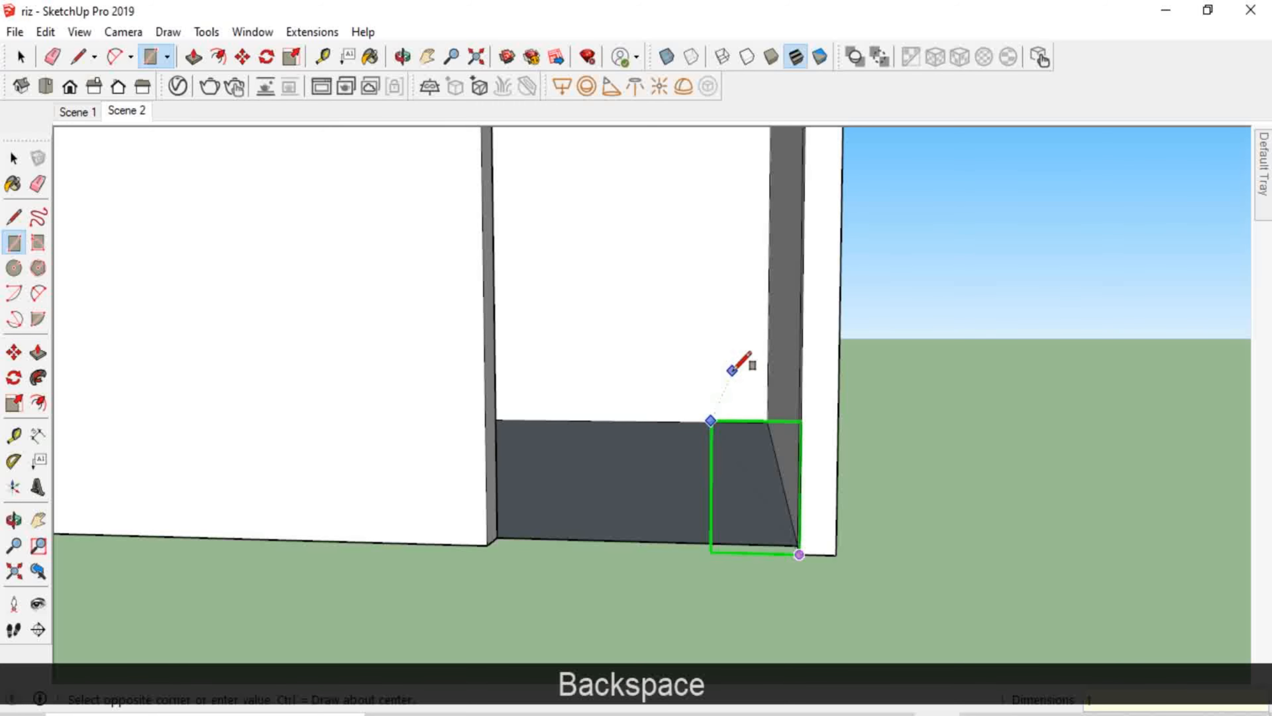
{"action": "type", "text": ","}
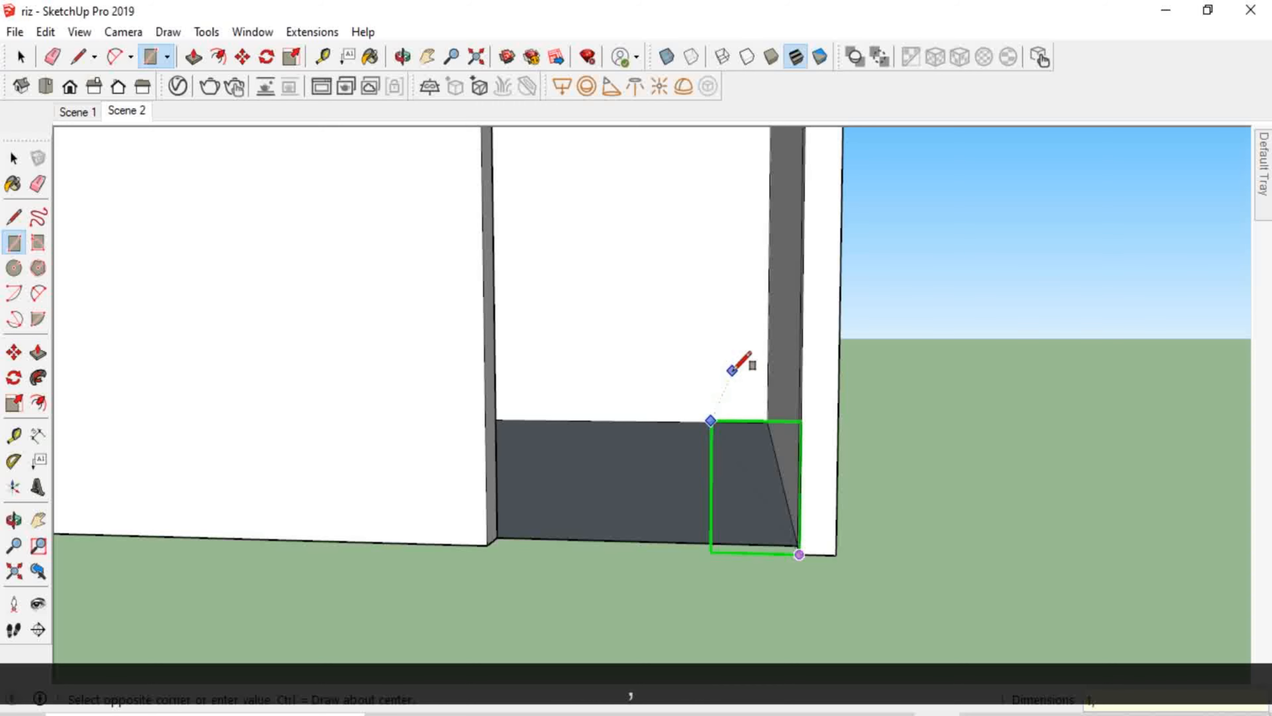
{"action": "type", "text": "4"}
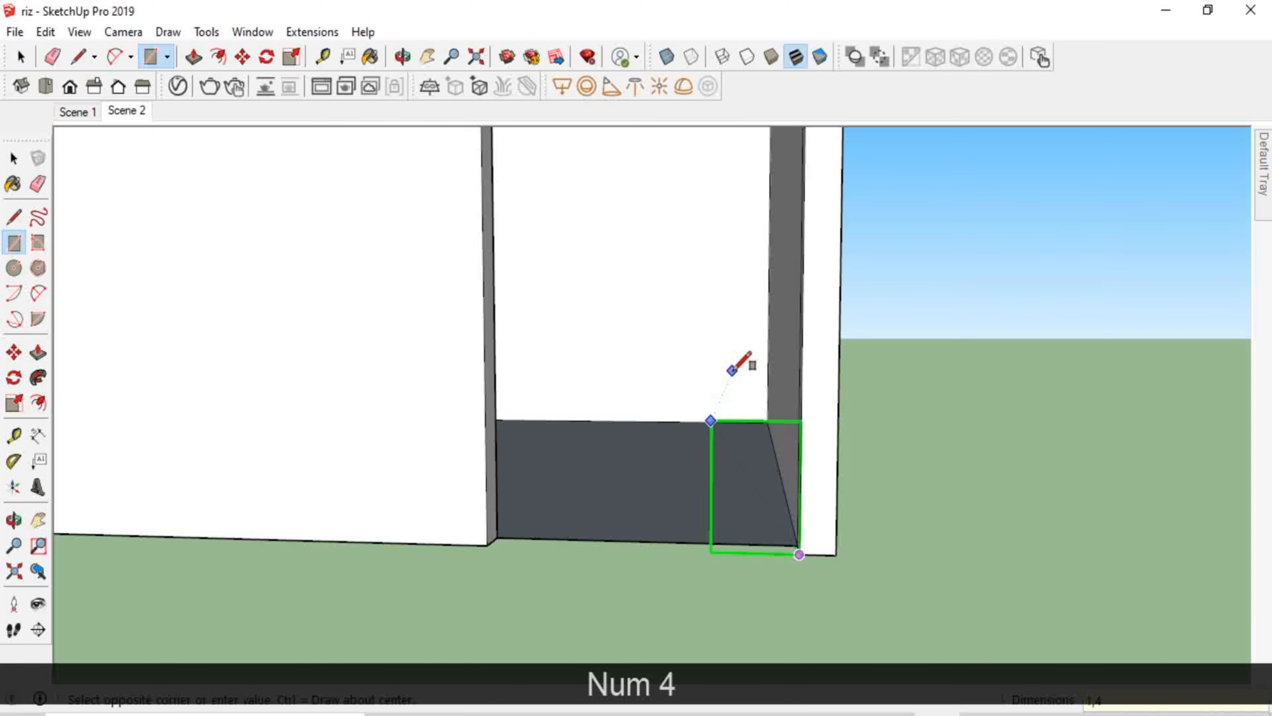
{"action": "key", "text": "Return"}
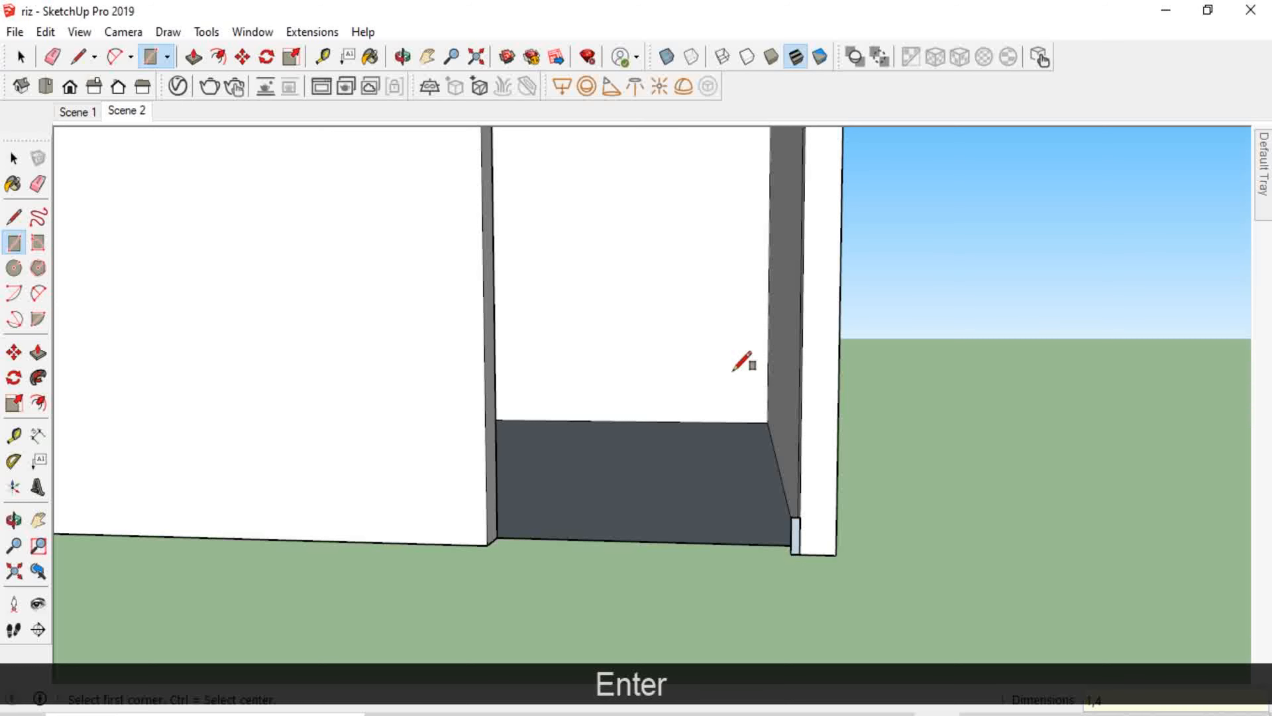
{"action": "middle_click_drag", "start_coordinate": [682, 599], "coordinate": [806, 575]}
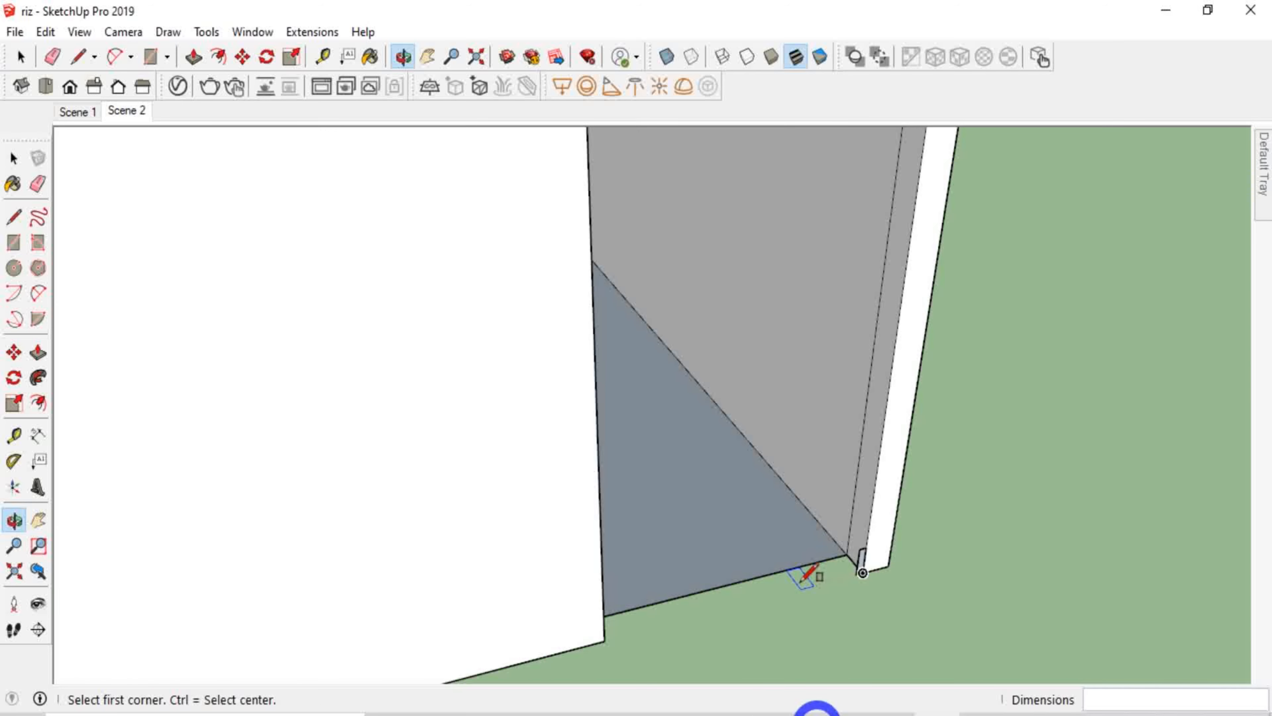
{"action": "key", "text": "space"}
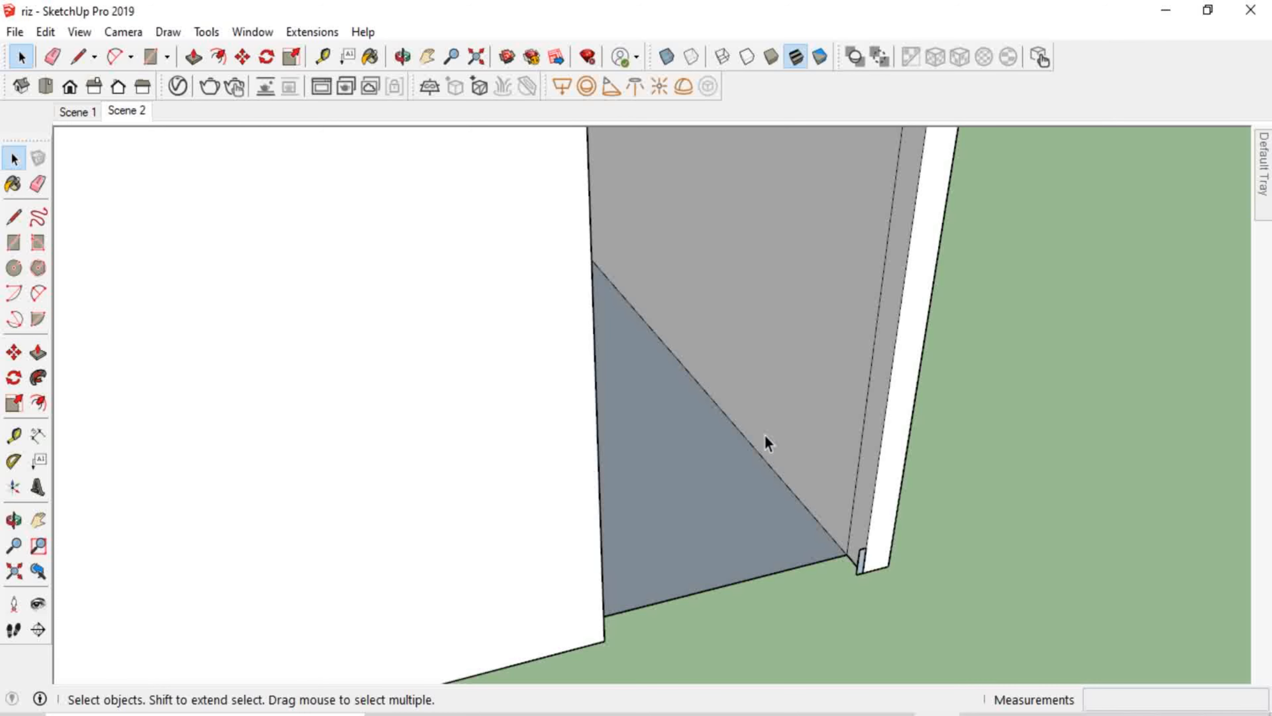
Draw a line from the small rectangle's bottom corner along the foot of the adjoining wall to the far room corner.
{"action": "middle_click_drag", "start_coordinate": [808, 525], "coordinate": [746, 477]}
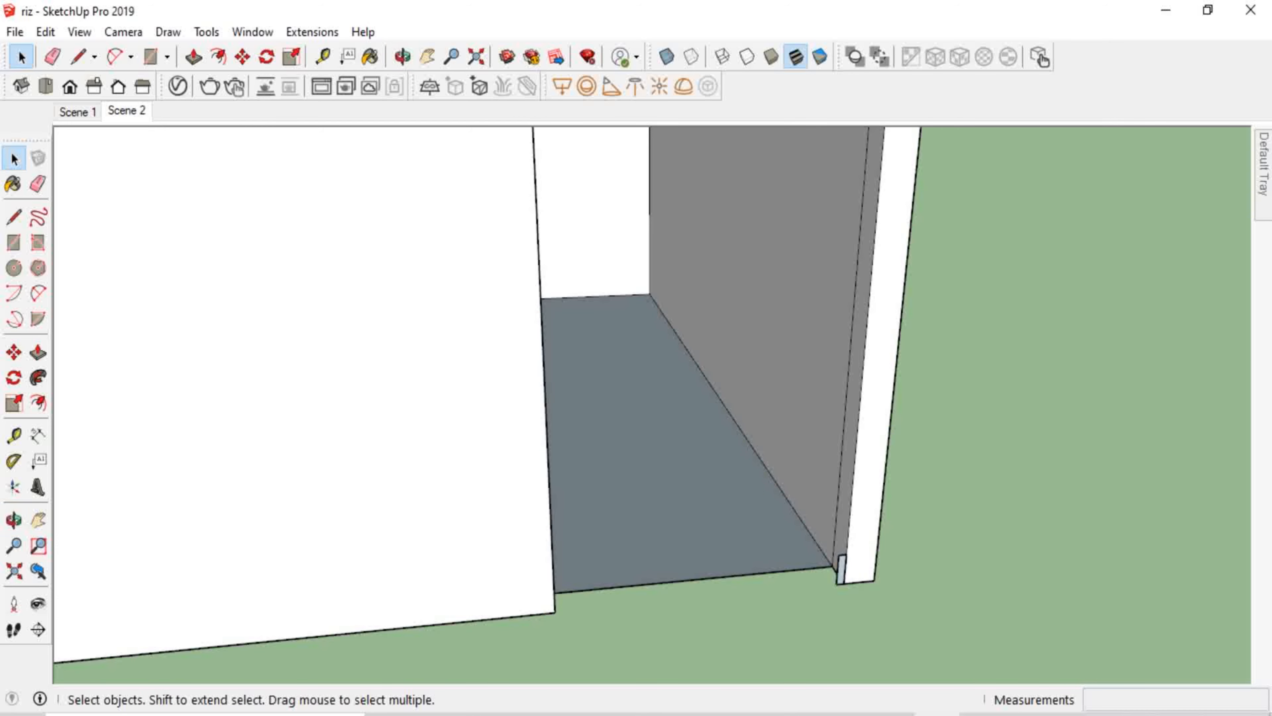
{"action": "left_click", "coordinate": [78, 58]}
{"action": "scroll", "coordinate": [801, 567], "scroll_direction": "up", "scroll_amount": 2}
{"action": "middle_click_drag", "start_coordinate": [804, 568], "coordinate": [931, 526]}
{"action": "scroll", "coordinate": [759, 539], "scroll_direction": "down", "scroll_amount": 4}
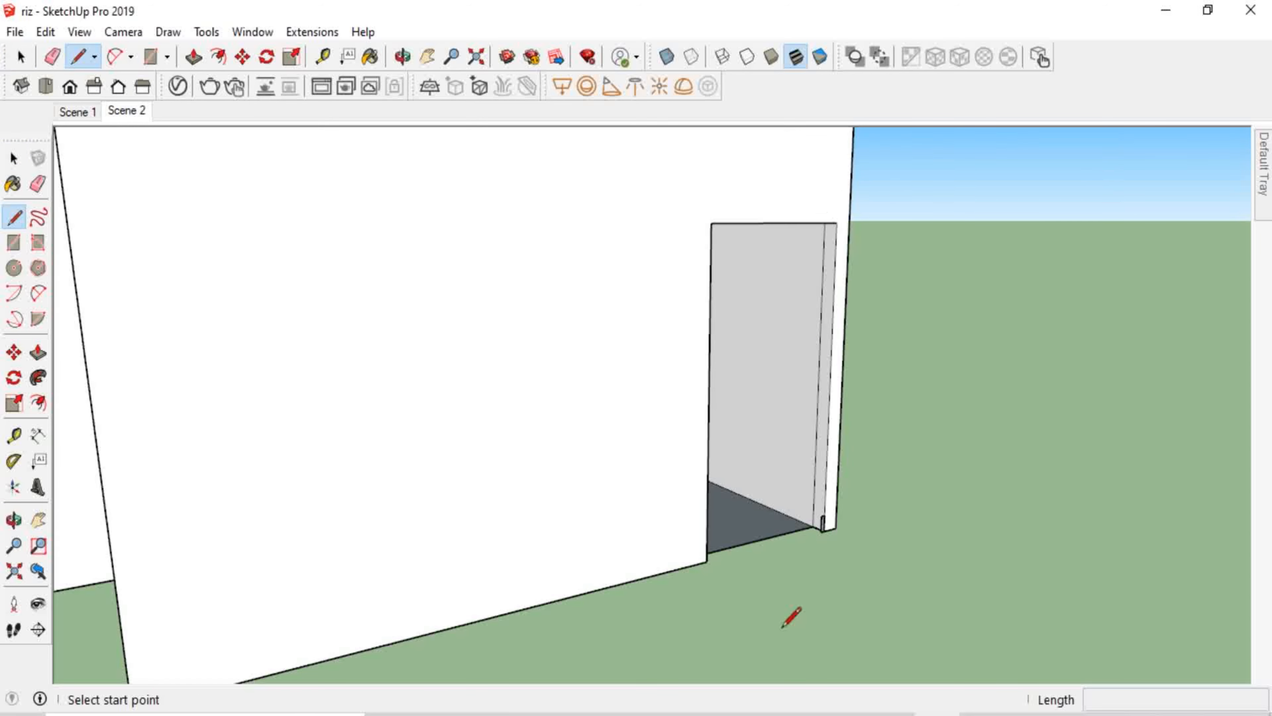
{"action": "scroll", "coordinate": [757, 323], "scroll_direction": "down", "scroll_amount": 4}
{"action": "middle_click_drag", "start_coordinate": [789, 375], "coordinate": [602, 355]}
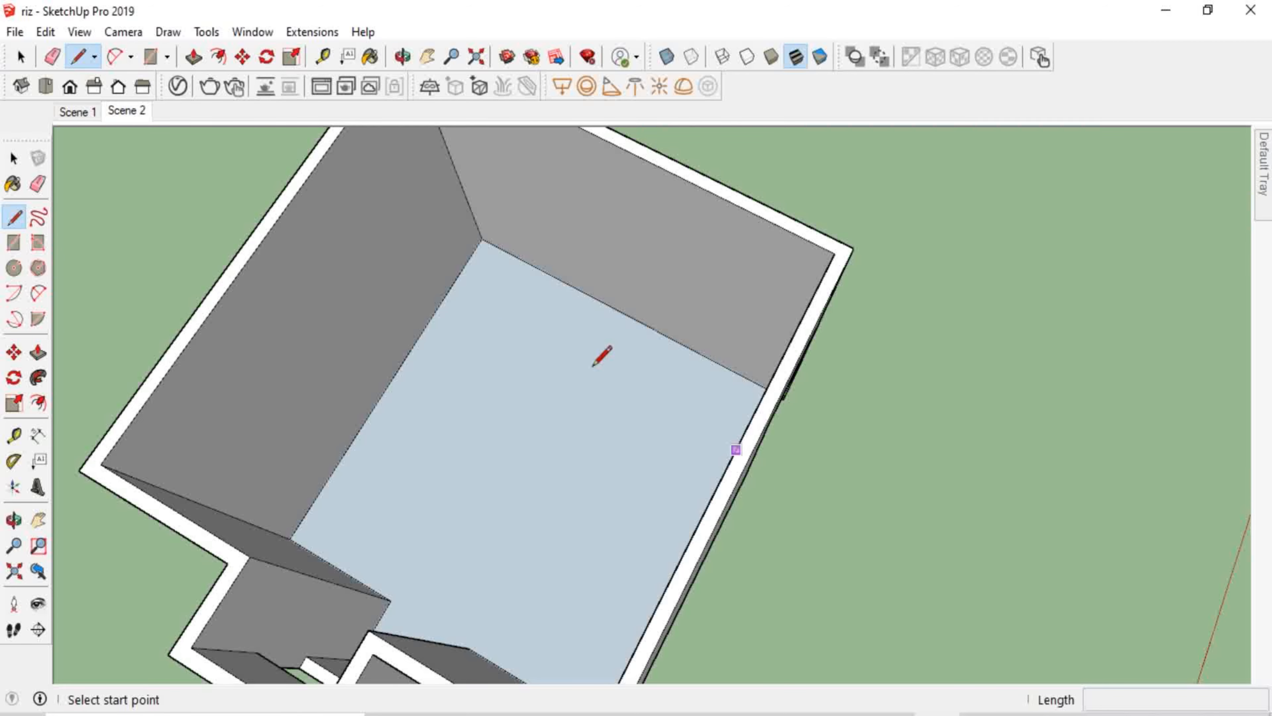
{"action": "scroll", "coordinate": [497, 458], "scroll_direction": "up", "scroll_amount": 3}
{"action": "middle_click_drag", "start_coordinate": [497, 458], "coordinate": [806, 228]}
{"action": "scroll", "coordinate": [806, 228], "scroll_direction": "up", "scroll_amount": 4}
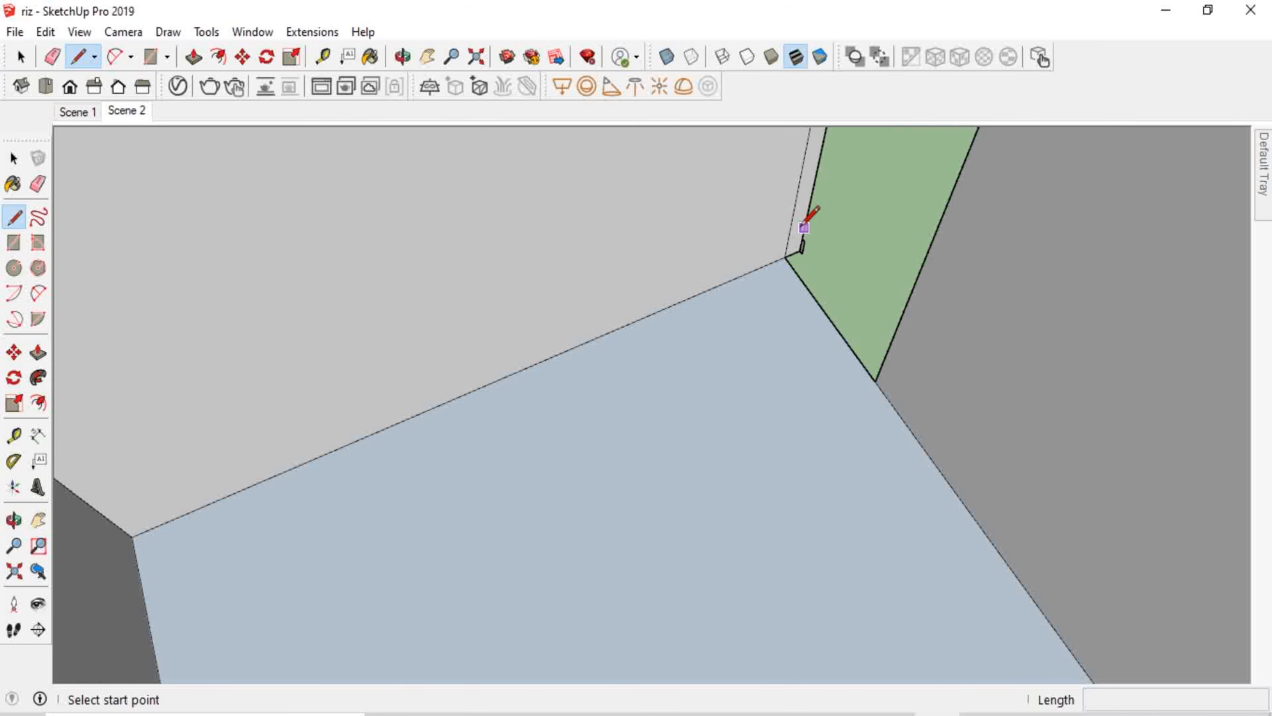
{"action": "scroll", "coordinate": [811, 308], "scroll_direction": "up", "scroll_amount": 4}
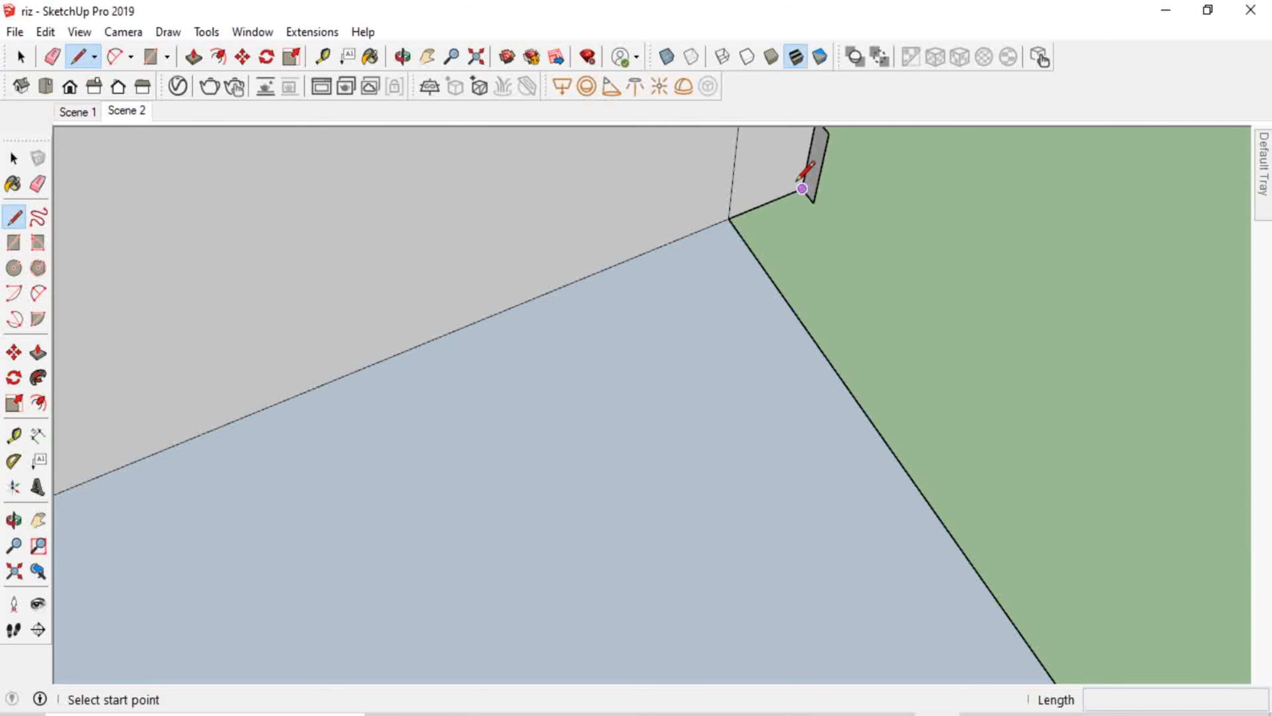
{"action": "left_click", "coordinate": [802, 187]}
{"action": "scroll", "coordinate": [681, 275], "scroll_direction": "down", "scroll_amount": 3}
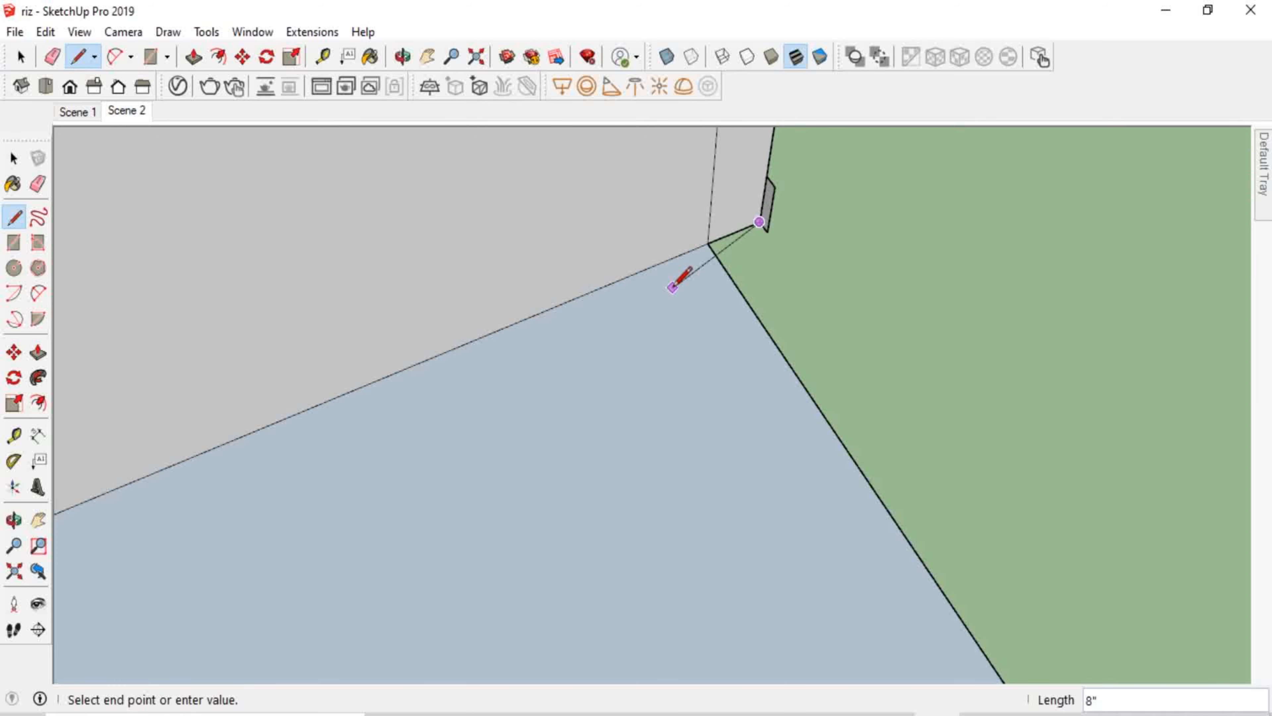
{"action": "scroll", "coordinate": [711, 271], "scroll_direction": "down", "scroll_amount": 5}
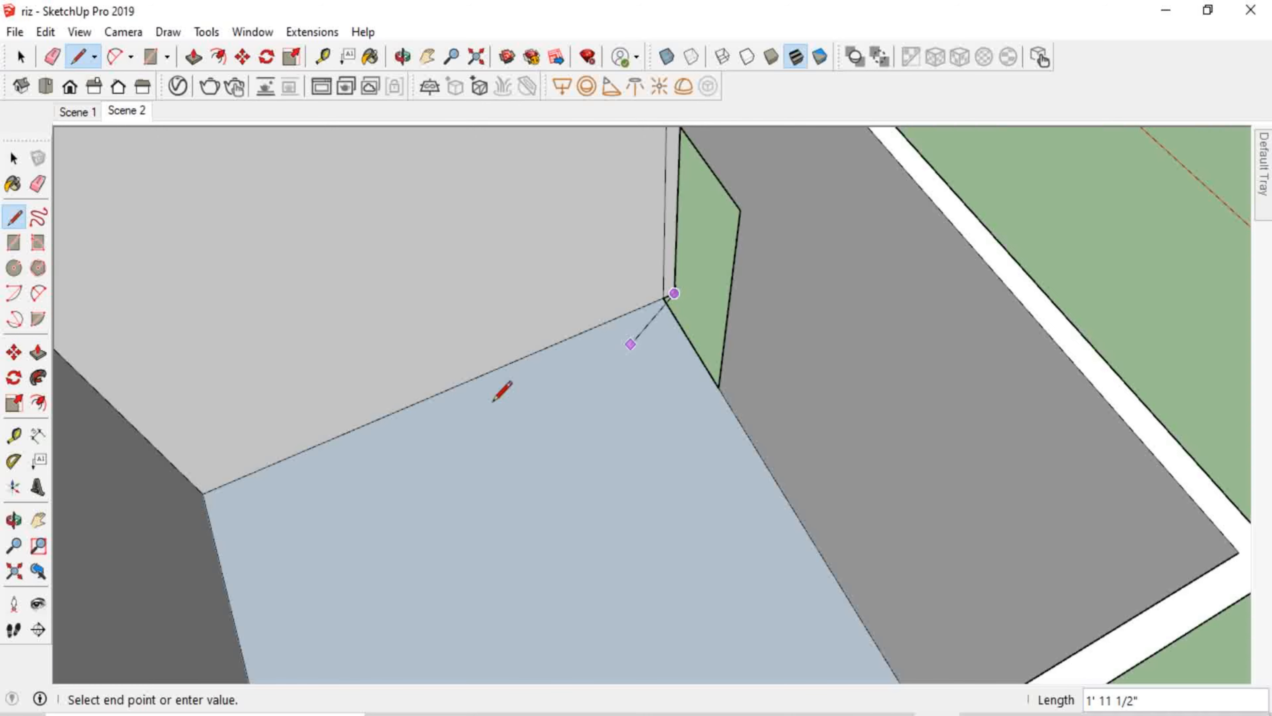
{"action": "left_click", "coordinate": [205, 493]}
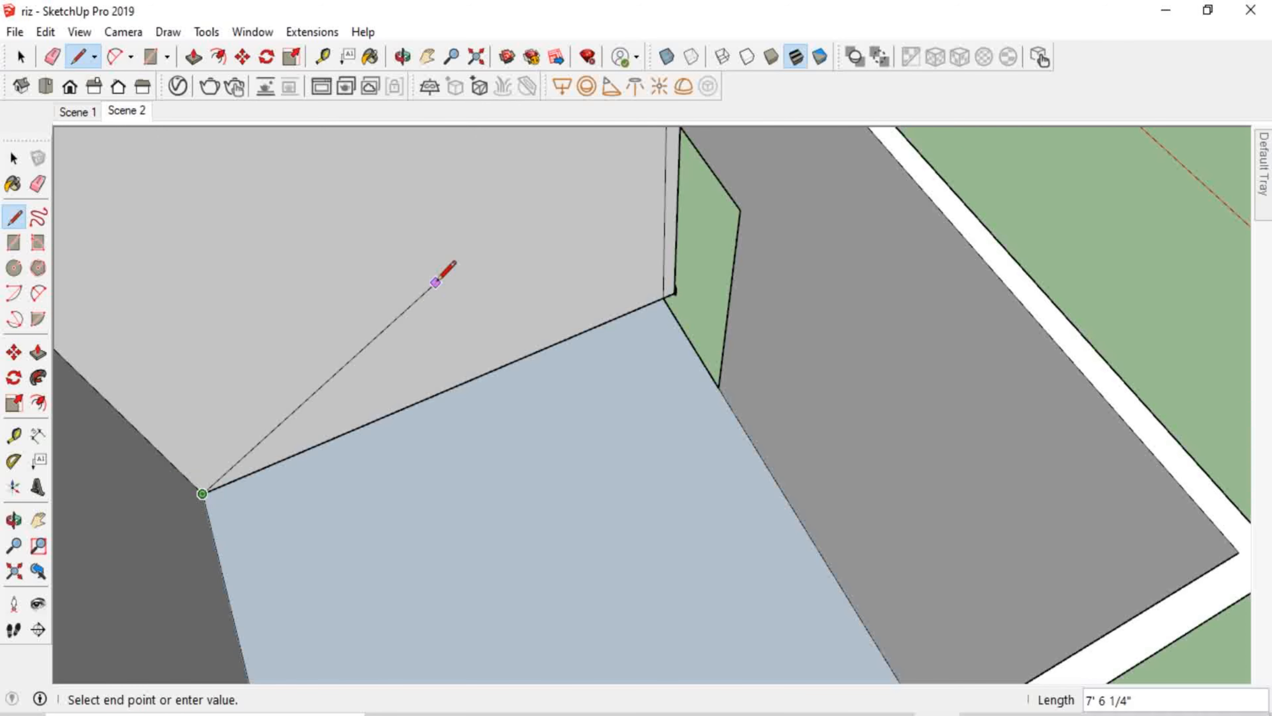
Continue the line along the 12' wall's floor edge and around the first projecting corner to the recess's near back corner.
{"action": "scroll", "coordinate": [430, 351], "scroll_direction": "down", "scroll_amount": 5}
{"action": "middle_click_drag", "start_coordinate": [417, 412], "coordinate": [412, 673]}
{"action": "scroll", "coordinate": [482, 431], "scroll_direction": "down", "scroll_amount": 3}
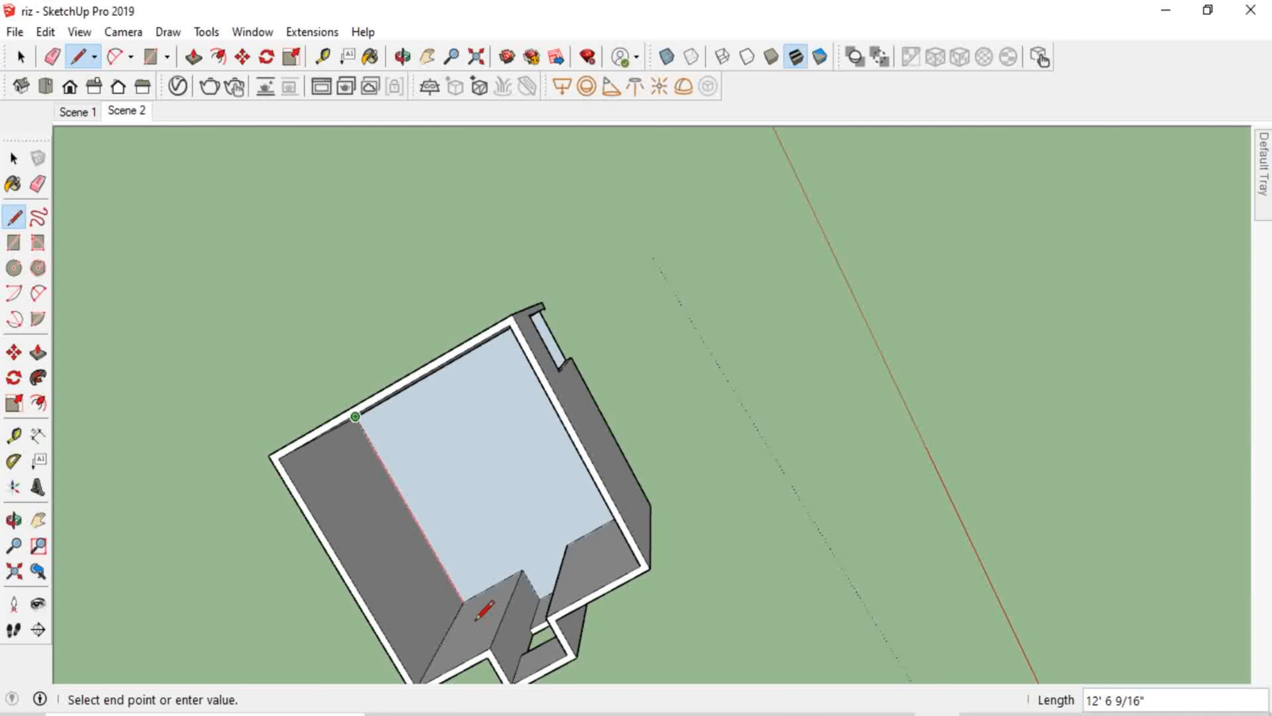
{"action": "scroll", "coordinate": [465, 612], "scroll_direction": "up", "scroll_amount": 6}
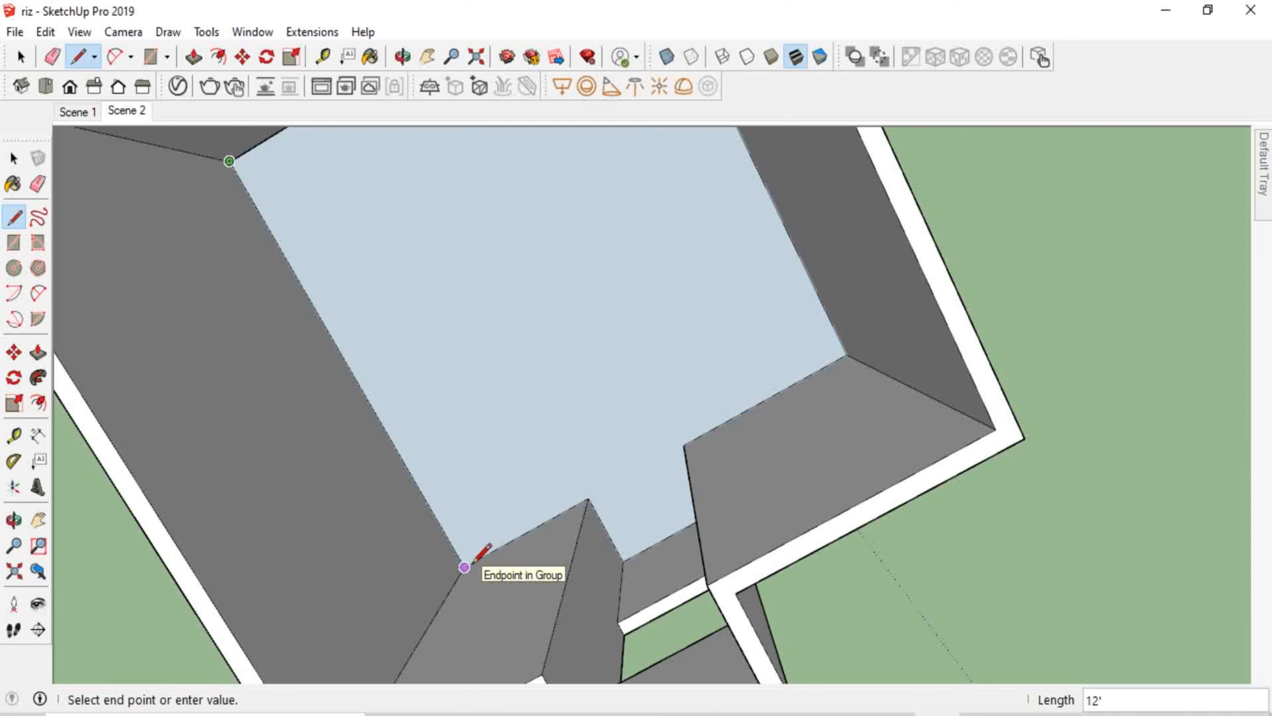
{"action": "left_click", "coordinate": [465, 566]}
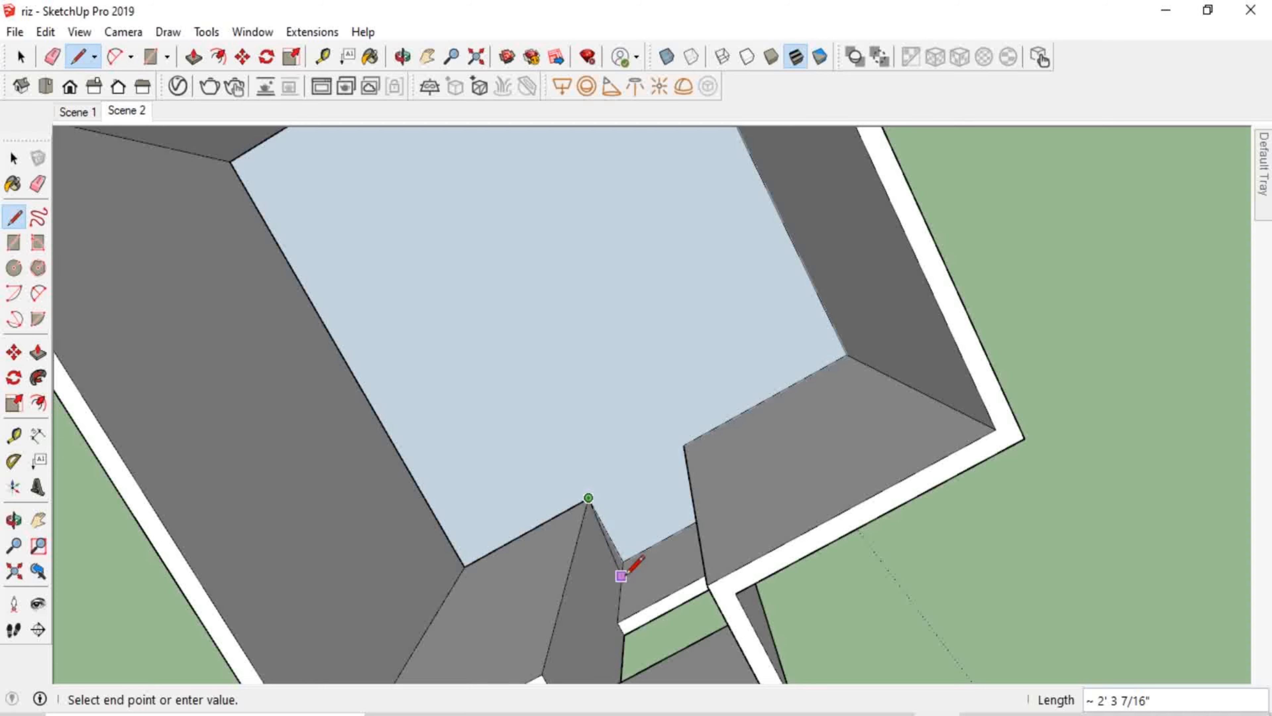
{"action": "left_click", "coordinate": [622, 561]}
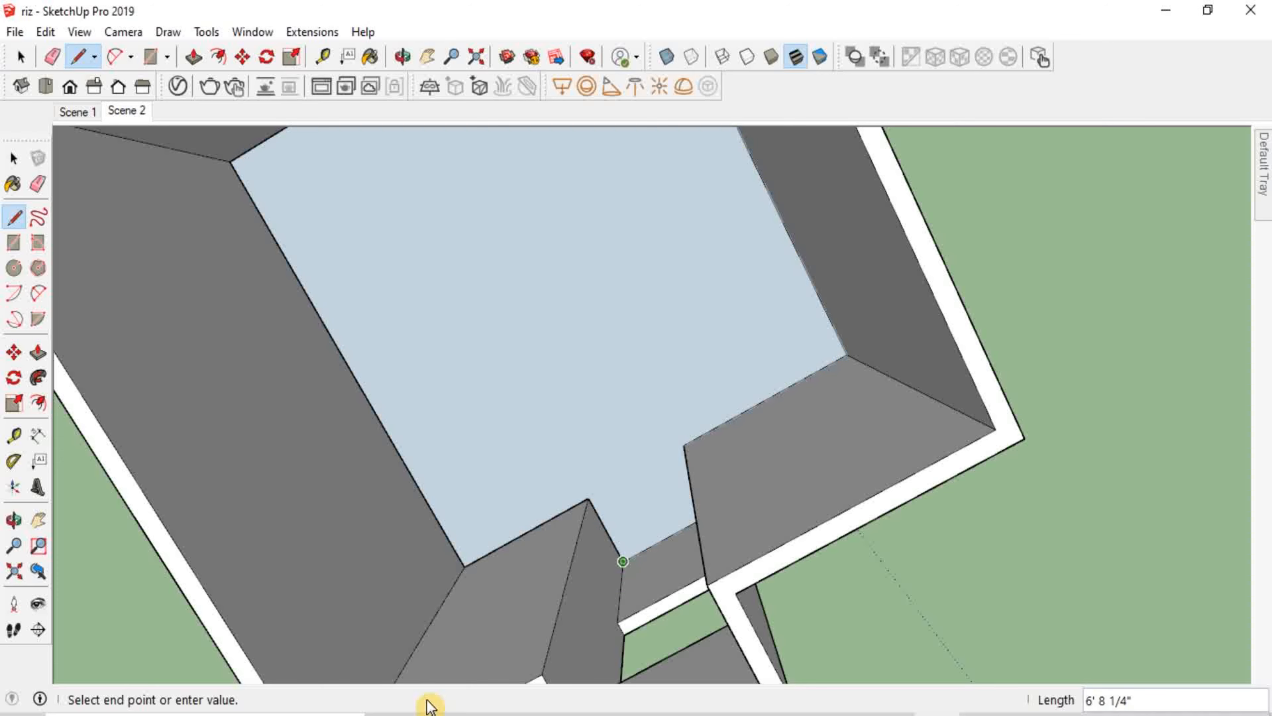
Continue the line across the back of the recess, out along its other side, and on to the next room corner.
{"action": "middle_click_drag", "start_coordinate": [518, 674], "coordinate": [656, 591]}
{"action": "scroll", "coordinate": [646, 558], "scroll_direction": "up", "scroll_amount": 5}
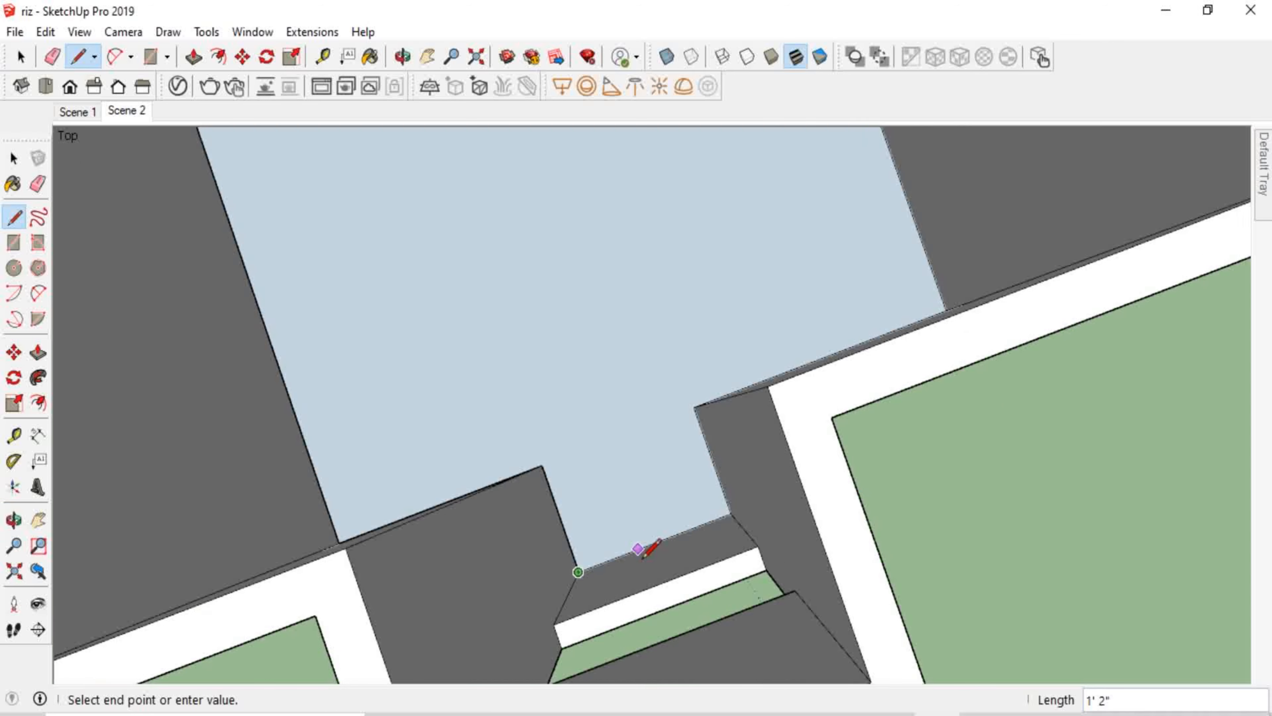
{"action": "left_click", "coordinate": [770, 493]}
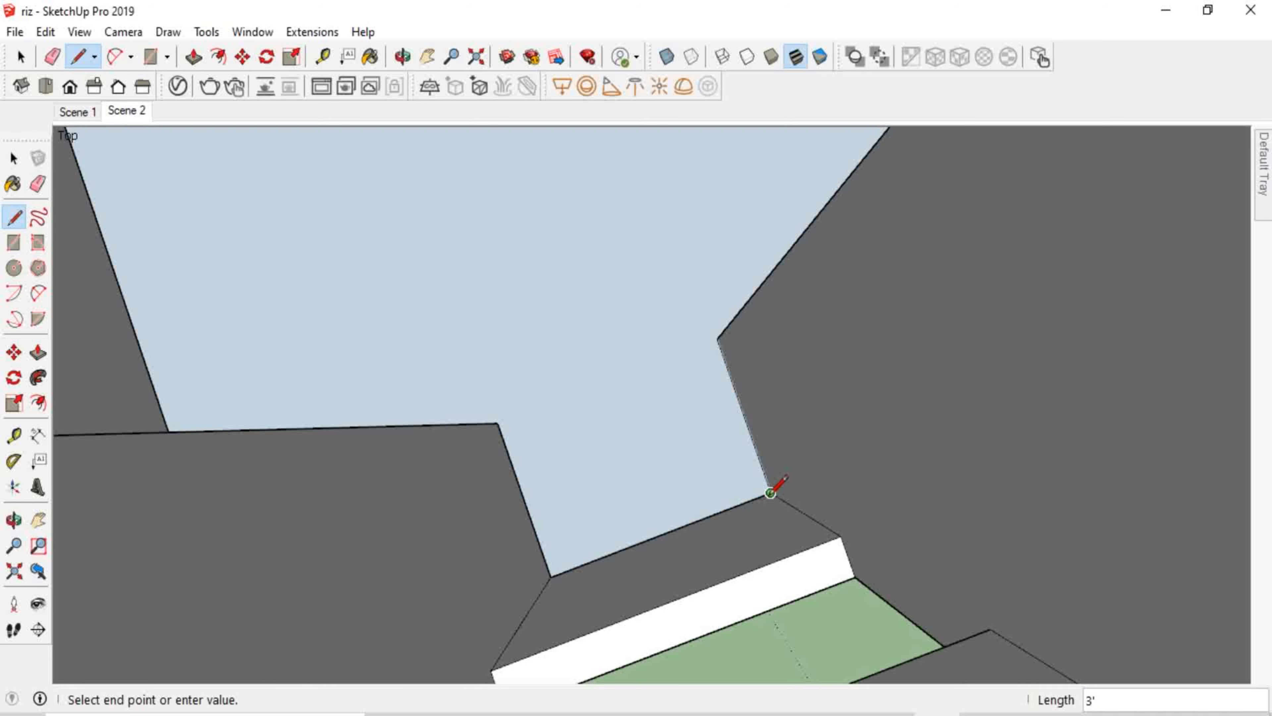
{"action": "left_click", "coordinate": [718, 339]}
{"action": "middle_click_drag", "start_coordinate": [545, 626], "coordinate": [611, 709]}
{"action": "middle_click_drag", "start_coordinate": [814, 411], "coordinate": [781, 503]}
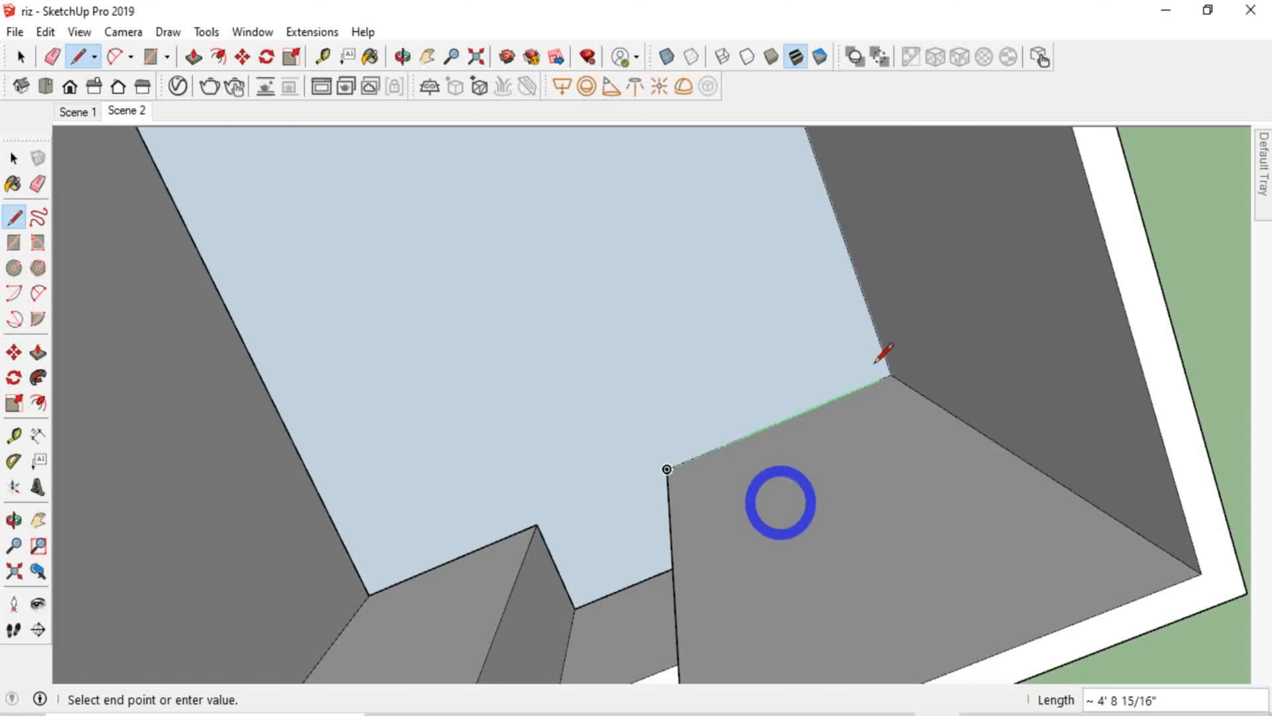
{"action": "left_click", "coordinate": [891, 372]}
Extend the floor-edge line along the last wall to the inner corner of the door opening and end the line.
{"action": "scroll", "coordinate": [852, 432], "scroll_direction": "down", "scroll_amount": 4}
{"action": "scroll", "coordinate": [750, 214], "scroll_direction": "up", "scroll_amount": 3}
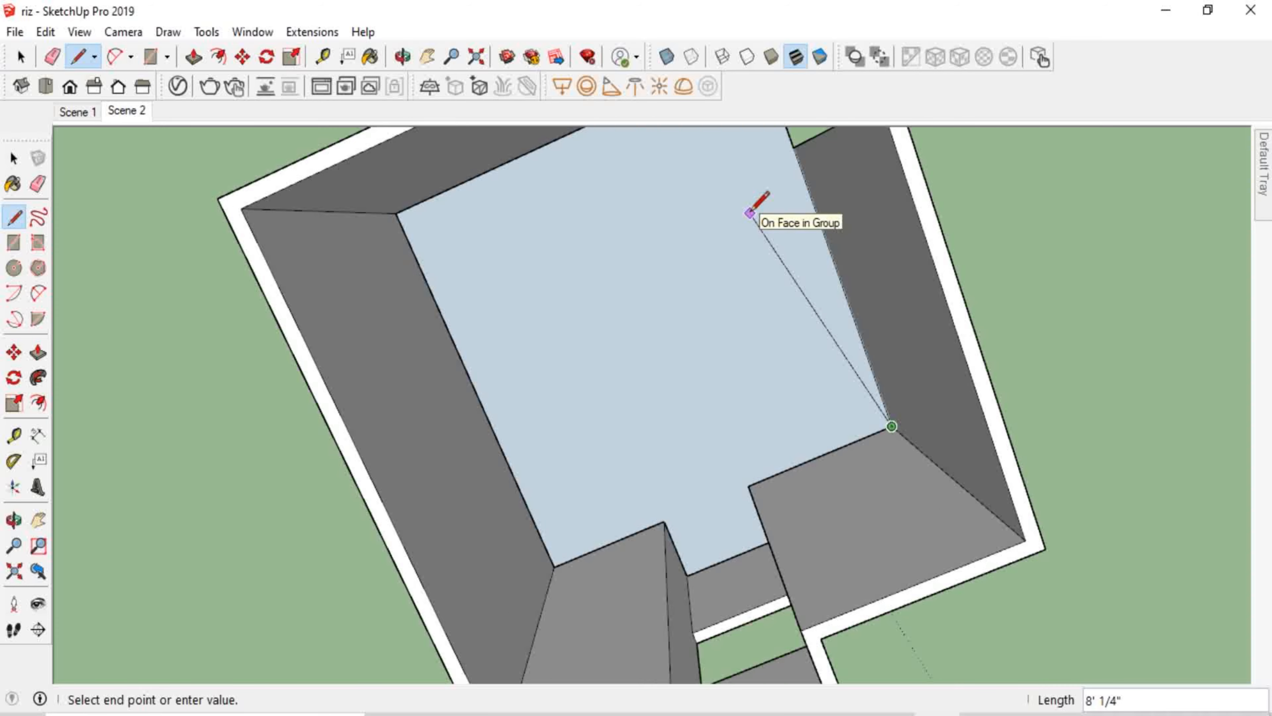
{"action": "scroll", "coordinate": [751, 213], "scroll_direction": "up", "scroll_amount": 1}
{"action": "scroll", "coordinate": [831, 175], "scroll_direction": "down", "scroll_amount": 2}
{"action": "scroll", "coordinate": [821, 145], "scroll_direction": "up", "scroll_amount": 3}
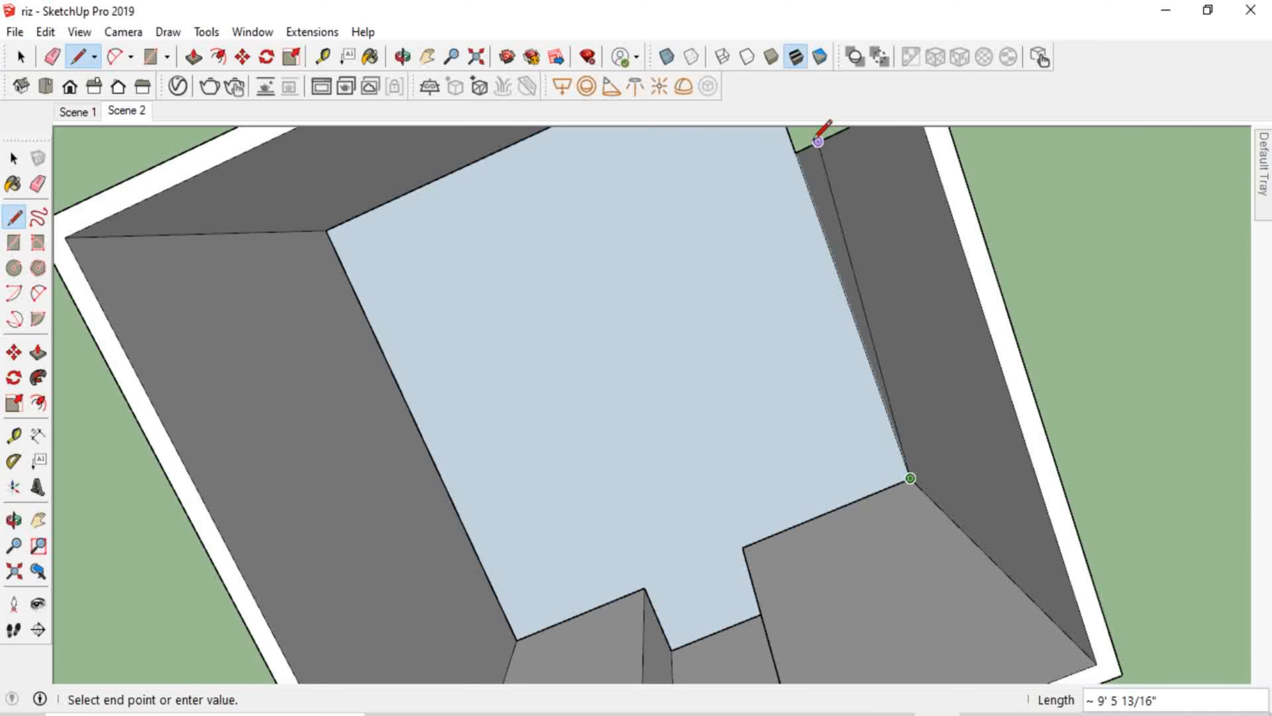
{"action": "scroll", "coordinate": [814, 139], "scroll_direction": "up", "scroll_amount": 1}
{"action": "left_click", "coordinate": [790, 157]}
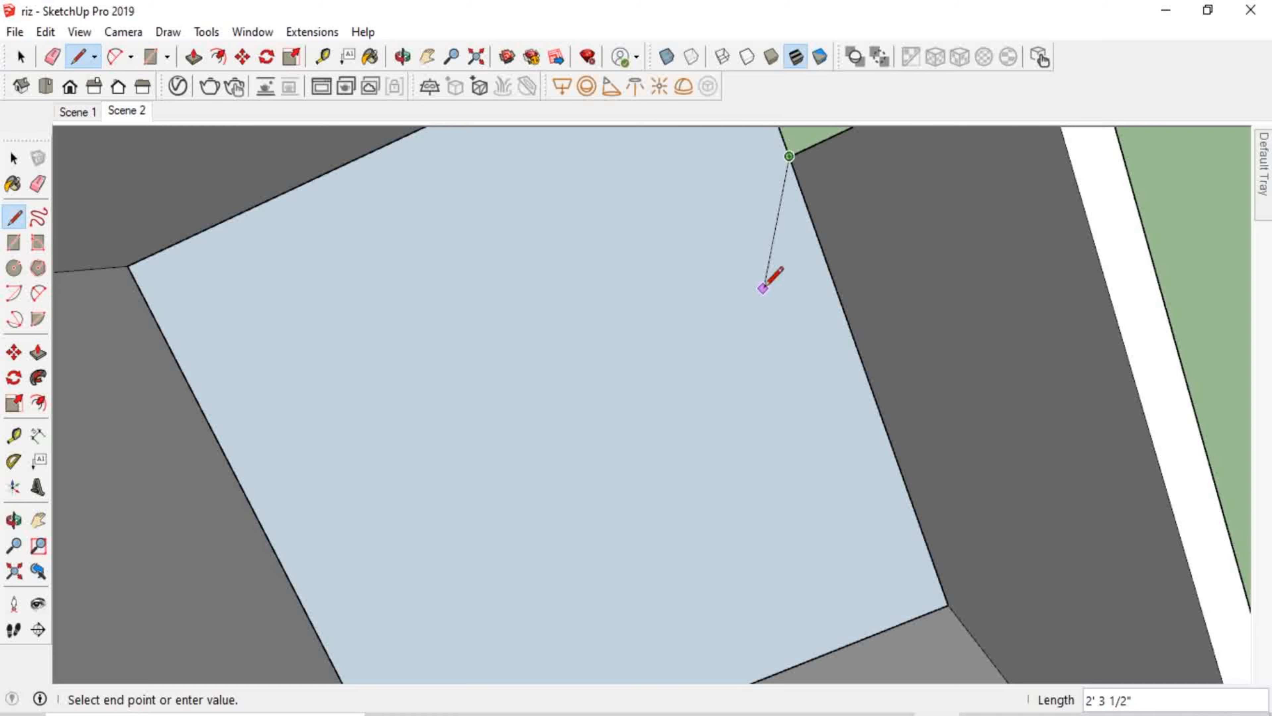
{"action": "scroll", "coordinate": [774, 311], "scroll_direction": "down", "scroll_amount": 4}
{"action": "key", "text": "space"}
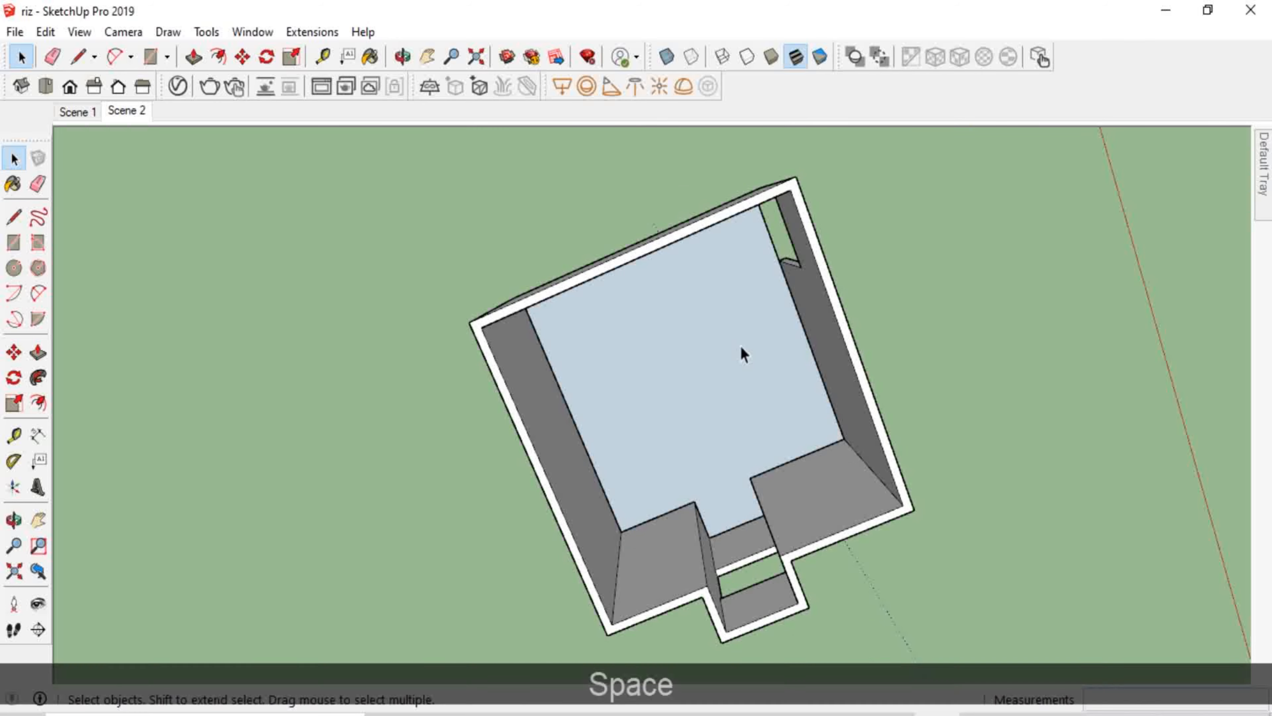
Reverse the face of the small rectangular profile at the door opening's bottom corner.
{"action": "mouse_move", "coordinate": [741, 352]}
{"action": "middle_mouse_down"}
{"action": "mouse_move", "coordinate": [761, 238]}
{"action": "mouse_move", "coordinate": [823, 190]}
{"action": "mouse_move", "coordinate": [690, 213]}
{"action": "middle_mouse_up"}
{"action": "scroll", "coordinate": [729, 254], "scroll_direction": "up", "scroll_amount": 4}
{"action": "scroll", "coordinate": [729, 254], "scroll_direction": "up", "scroll_amount": 3}
{"action": "scroll", "coordinate": [703, 213], "scroll_direction": "up", "scroll_amount": 2}
{"action": "scroll", "coordinate": [701, 211], "scroll_direction": "up", "scroll_amount": 5}
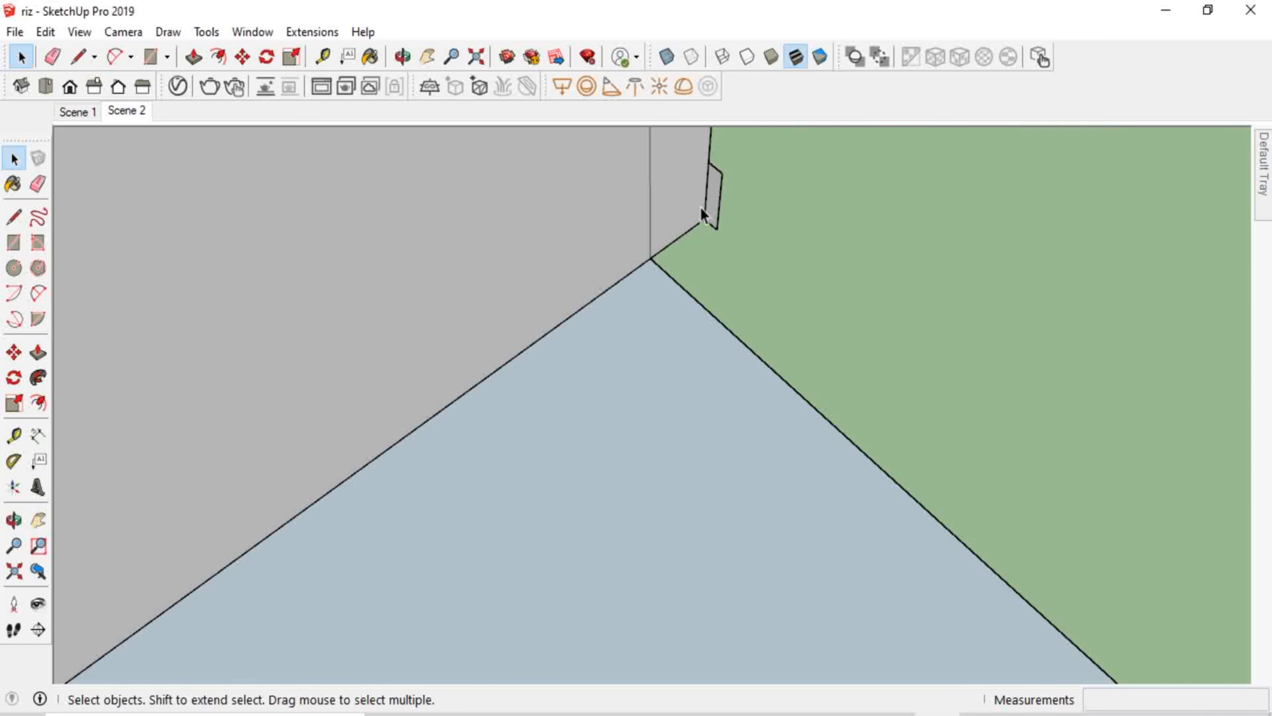
{"action": "right_click", "coordinate": [718, 188]}
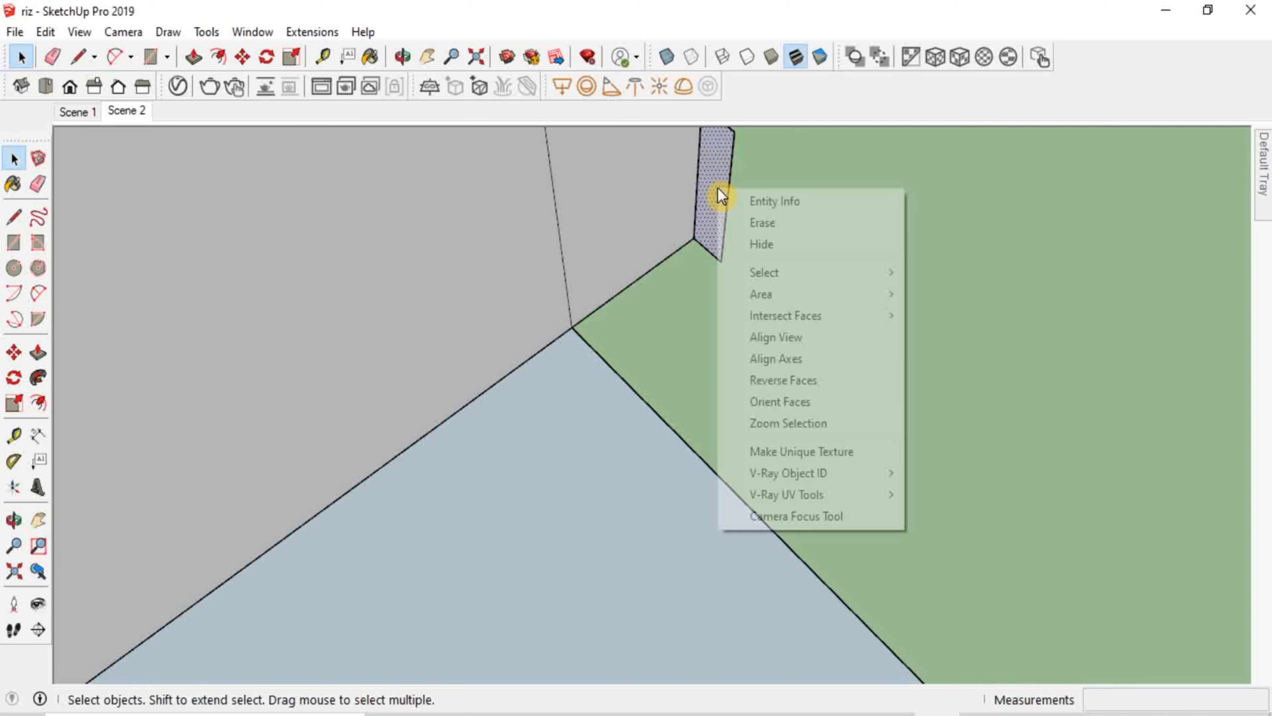
{"action": "left_click", "coordinate": [808, 383]}
{"action": "scroll", "coordinate": [790, 283], "scroll_direction": "down", "scroll_amount": 3}
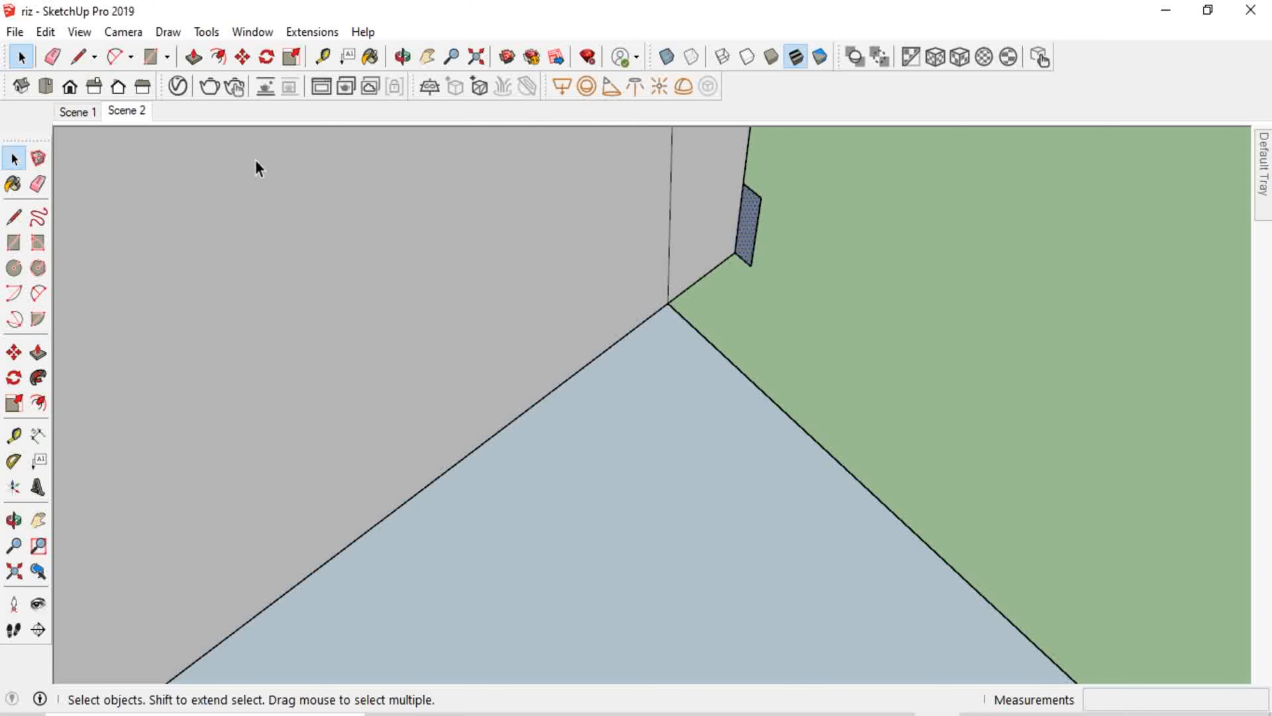
{"action": "scroll", "coordinate": [261, 288], "scroll_direction": "down", "scroll_amount": 1}
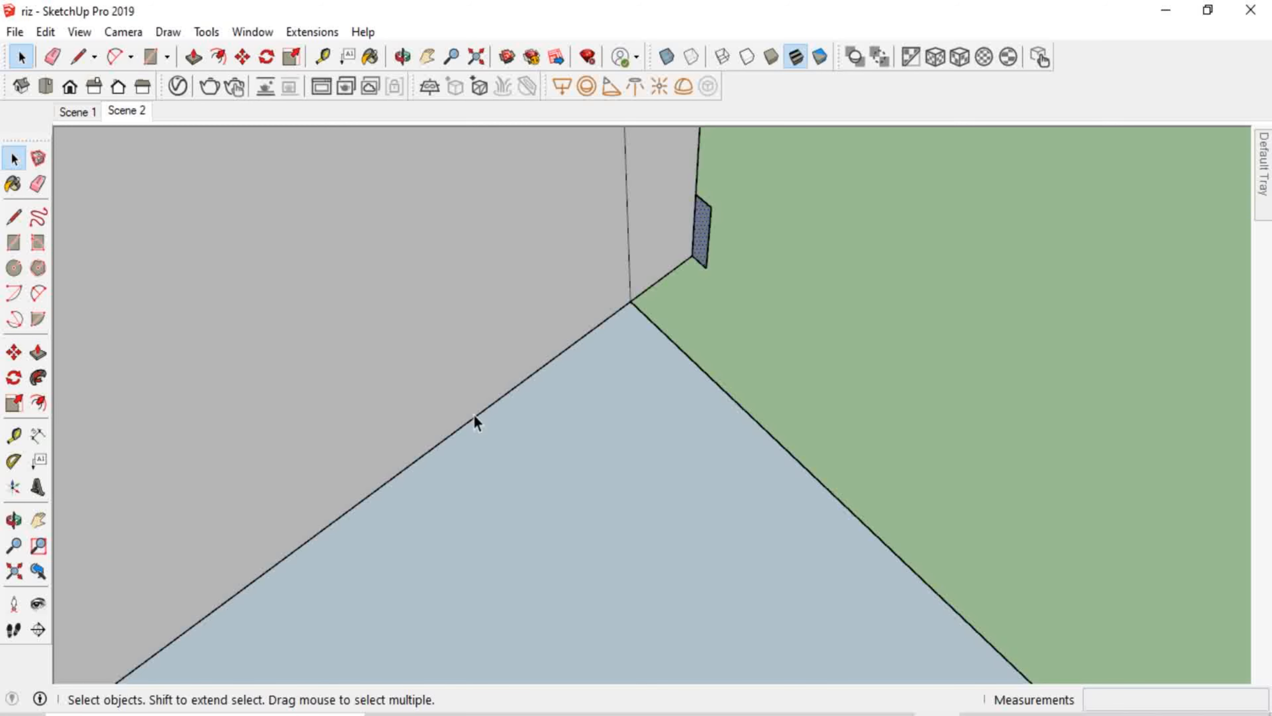
Select the first three floor edges of the path, from the profile's wall around to the recess's first projecting corner.
{"action": "left_click", "coordinate": [475, 423]}
{"action": "mouse_move", "coordinate": [606, 273]}
{"action": "middle_mouse_down"}
{"action": "mouse_move", "coordinate": [680, 240]}
{"action": "mouse_move", "coordinate": [496, 399]}
{"action": "middle_mouse_up"}
{"action": "scroll", "coordinate": [675, 243], "scroll_direction": "down", "scroll_amount": 3}
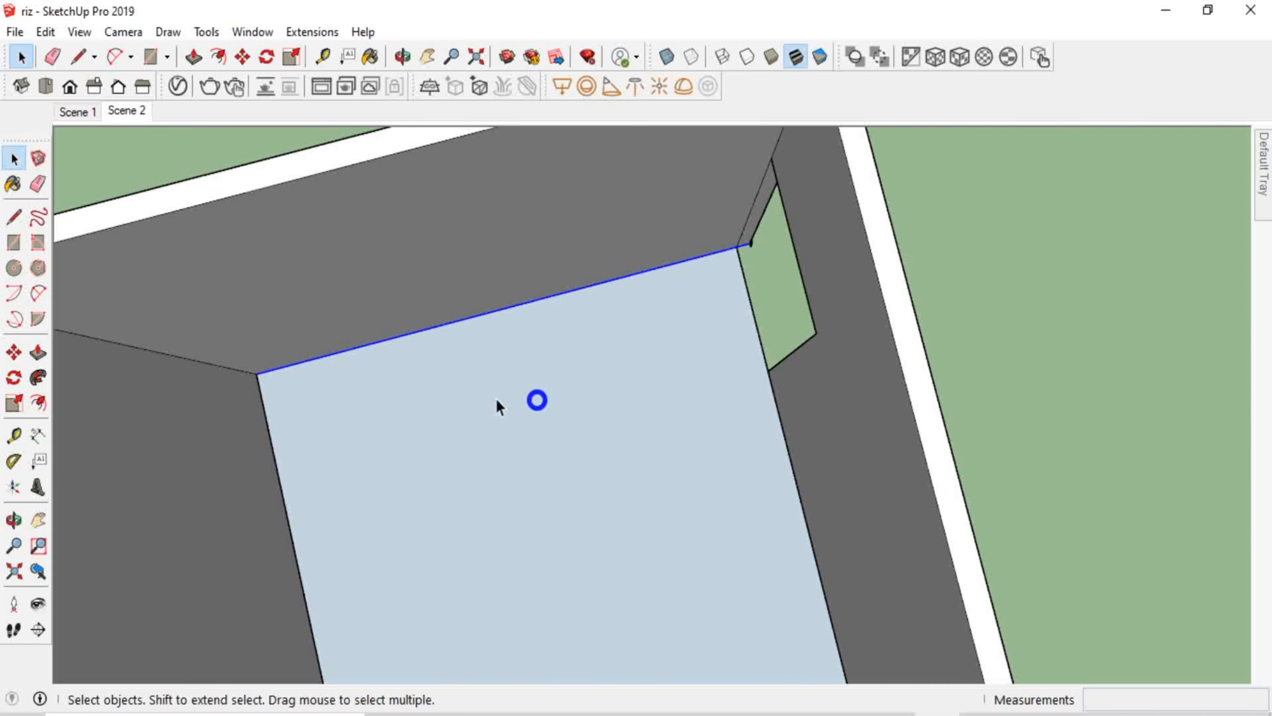
{"action": "left_click", "coordinate": [278, 473], "text": "ctrl"}
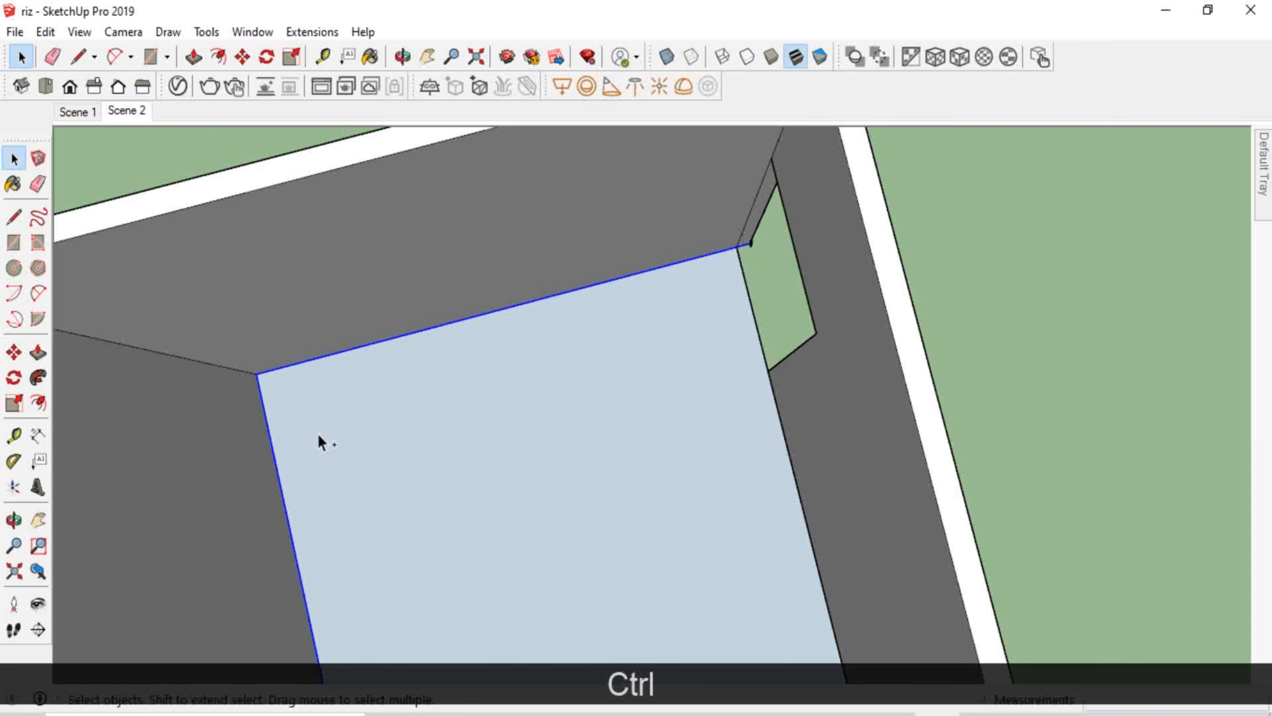
{"action": "scroll", "coordinate": [486, 256], "scroll_direction": "down", "scroll_amount": 5}
{"action": "scroll", "coordinate": [500, 511], "scroll_direction": "up", "scroll_amount": 5}
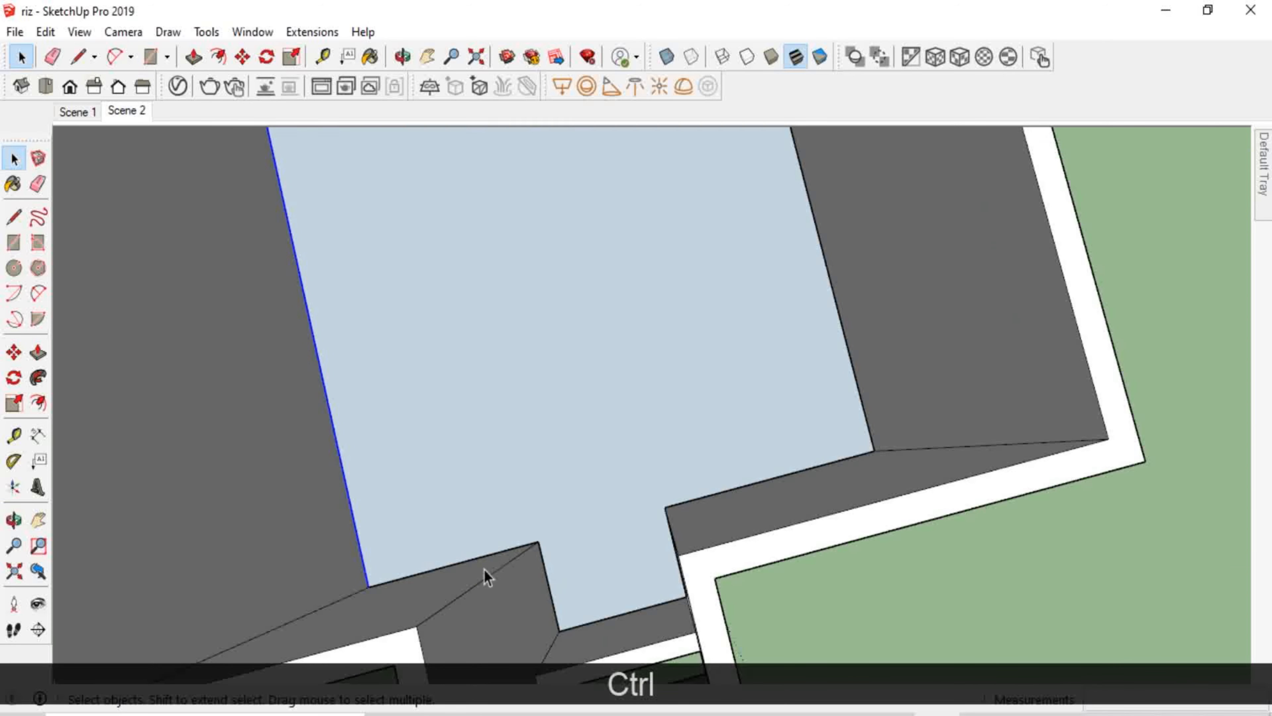
{"action": "scroll", "coordinate": [486, 564], "scroll_direction": "up", "scroll_amount": 2}
{"action": "left_click", "coordinate": [484, 550], "text": "ctrl"}
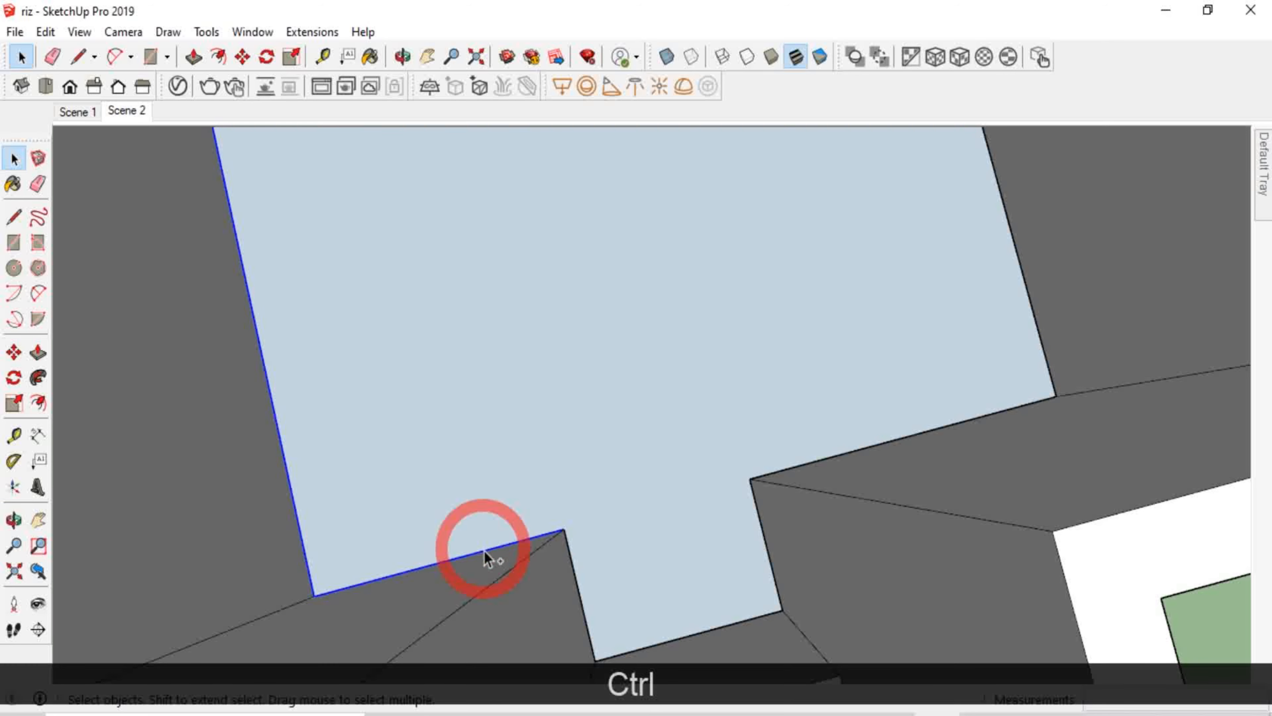
Add the recess's three floor edges and the two remaining wall edges back to the door opening to the selection.
{"action": "scroll", "coordinate": [483, 550], "scroll_direction": "down", "scroll_amount": 1}
{"action": "scroll", "coordinate": [592, 571], "scroll_direction": "up", "scroll_amount": 2}
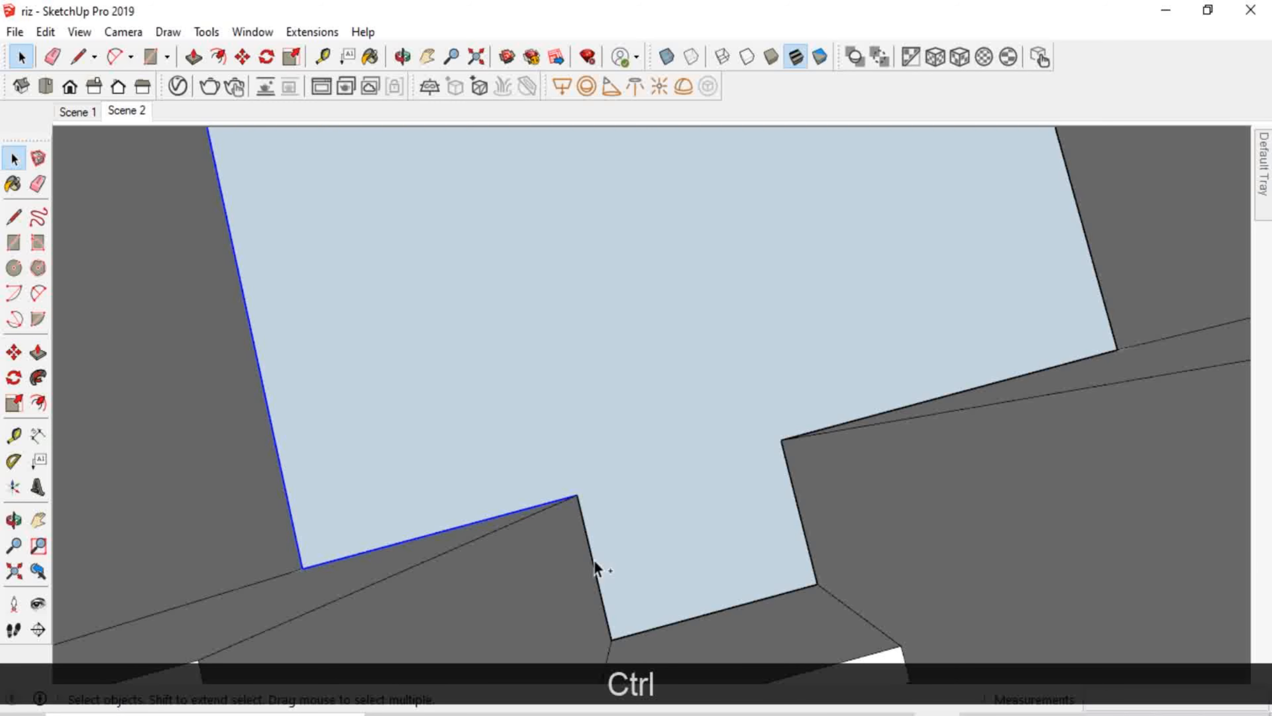
{"action": "left_click", "coordinate": [593, 560], "text": "ctrl"}
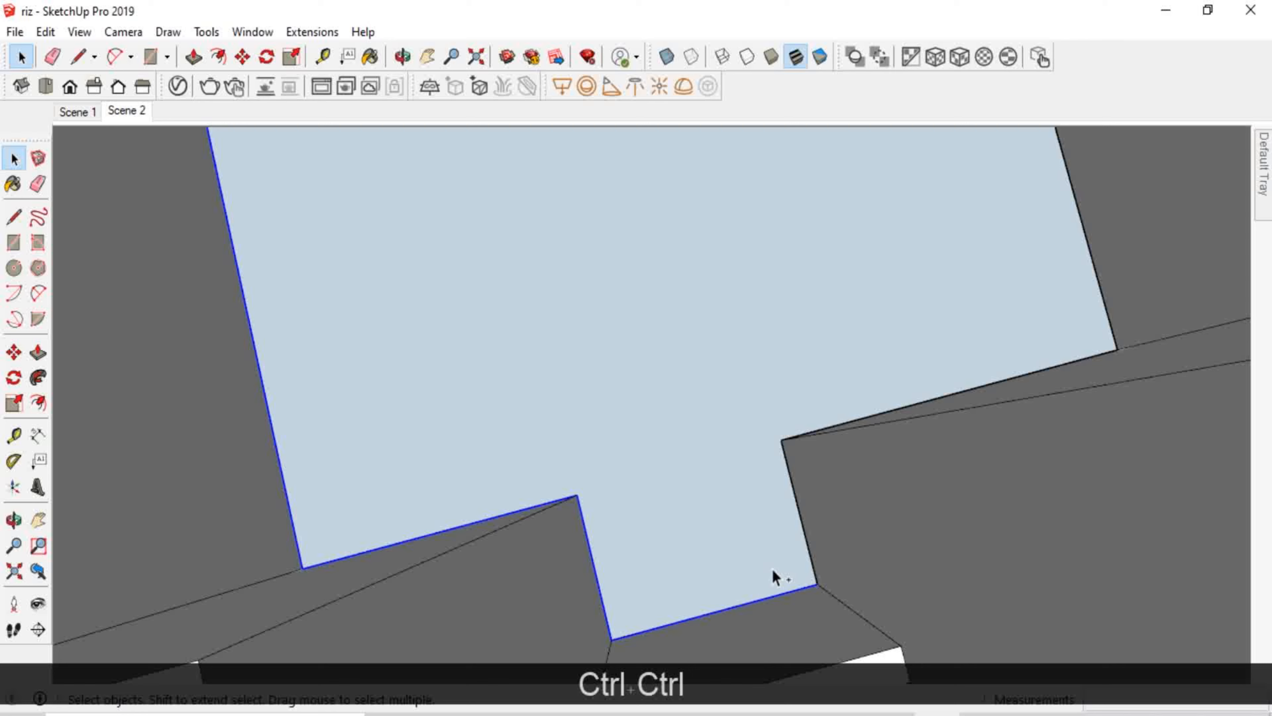
{"action": "left_click", "coordinate": [796, 503], "text": "ctrl"}
{"action": "left_click", "coordinate": [900, 409], "text": "ctrl"}
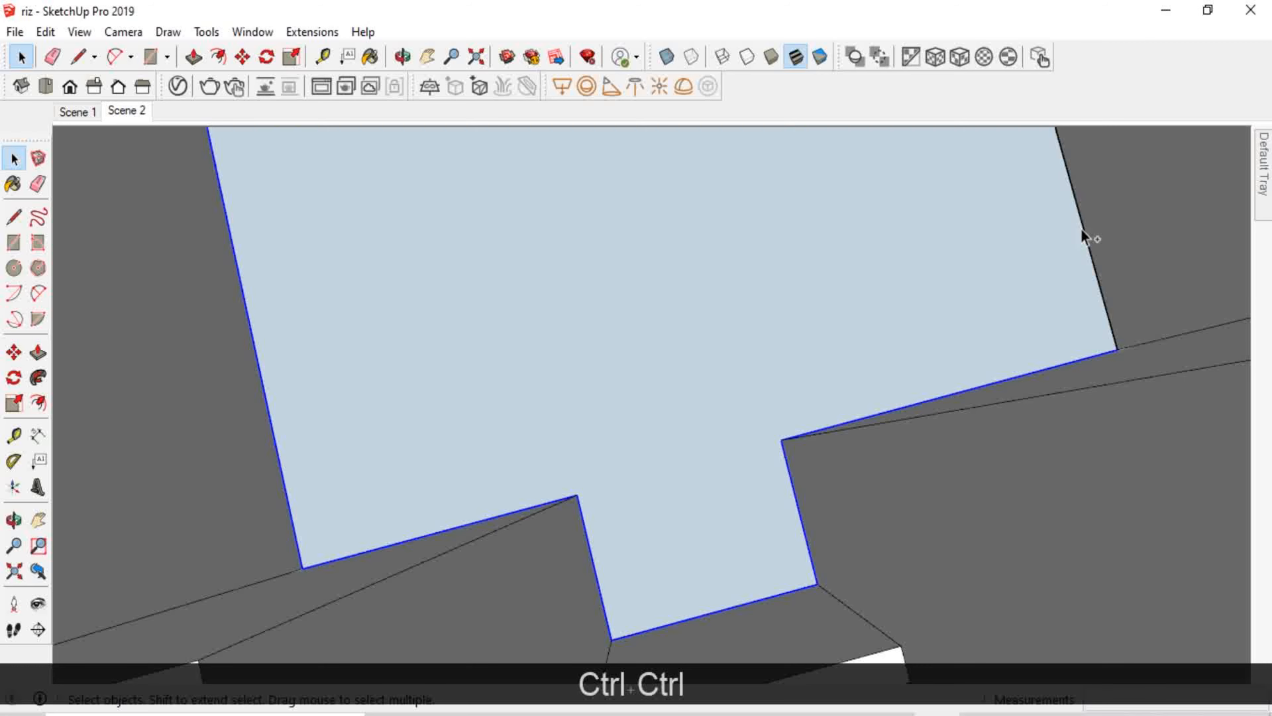
{"action": "left_click", "coordinate": [1078, 215], "text": "ctrl"}
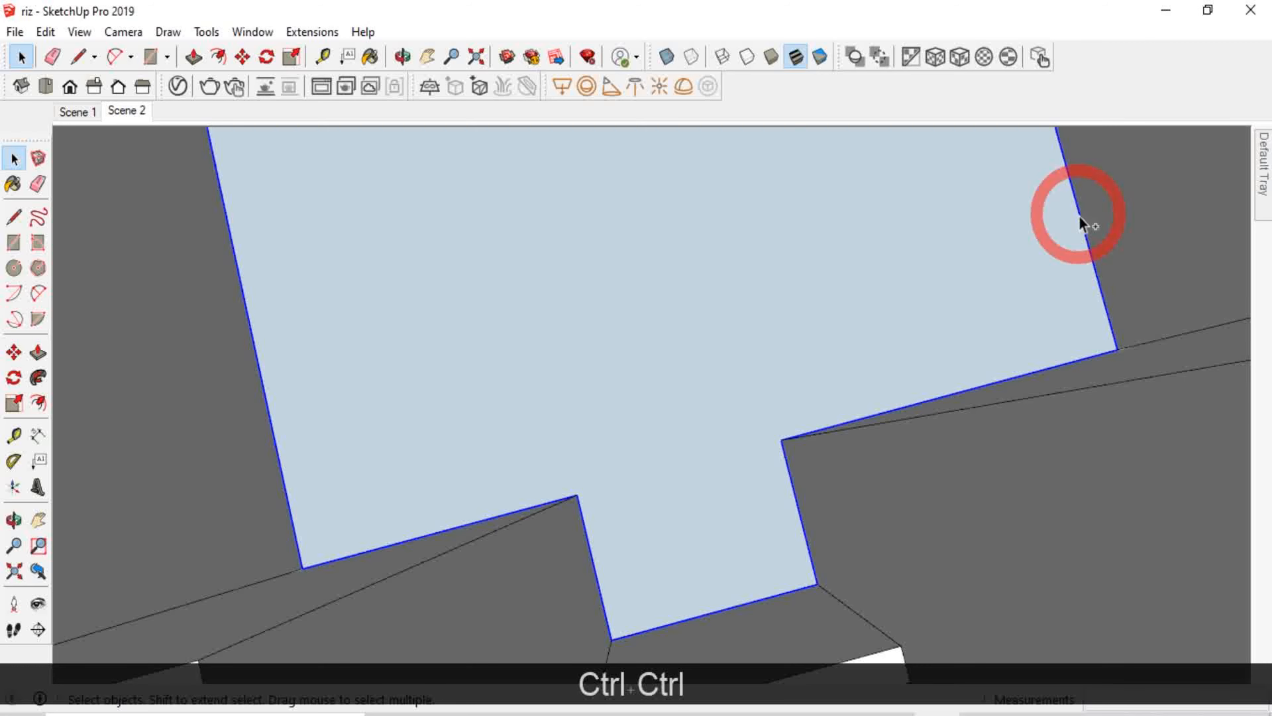
{"action": "scroll", "coordinate": [1048, 349], "scroll_direction": "down", "scroll_amount": 5}
{"action": "scroll", "coordinate": [781, 579], "scroll_direction": "down", "scroll_amount": 3}
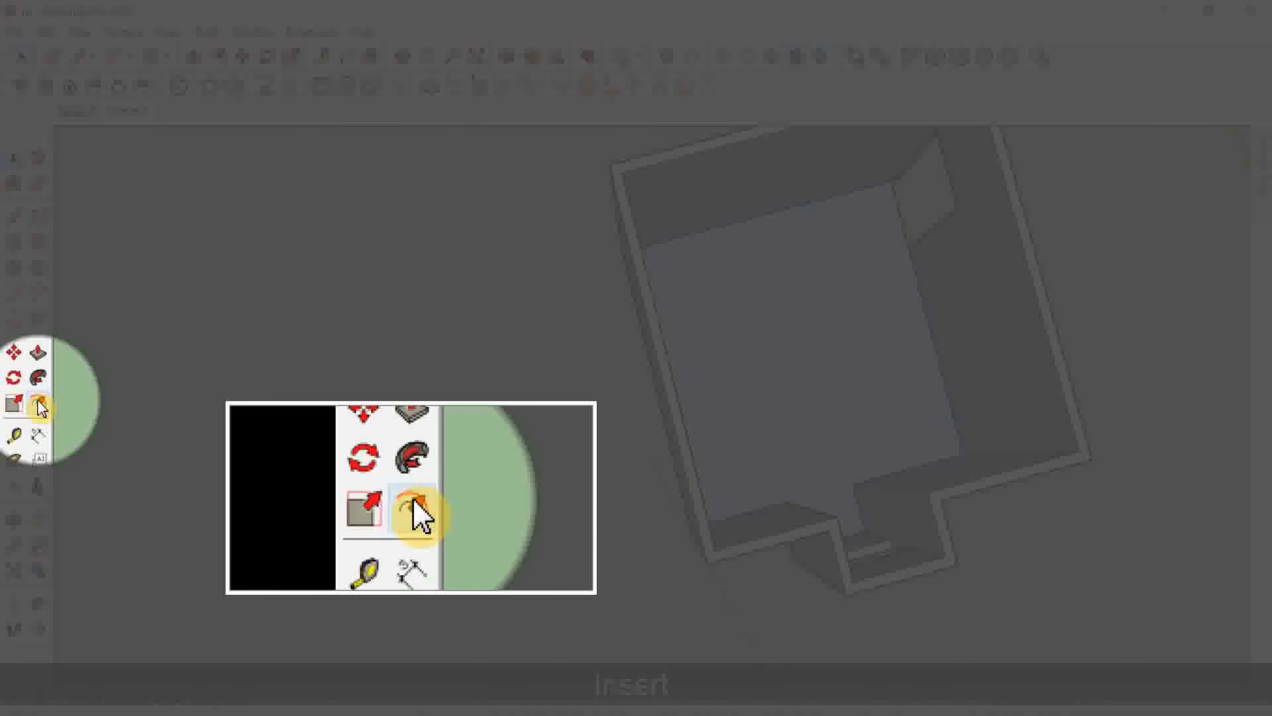
Sweep the small rectangular profile along the selected floor edges with Follow Me to form the skirting.
{"action": "left_click", "coordinate": [37, 380]}
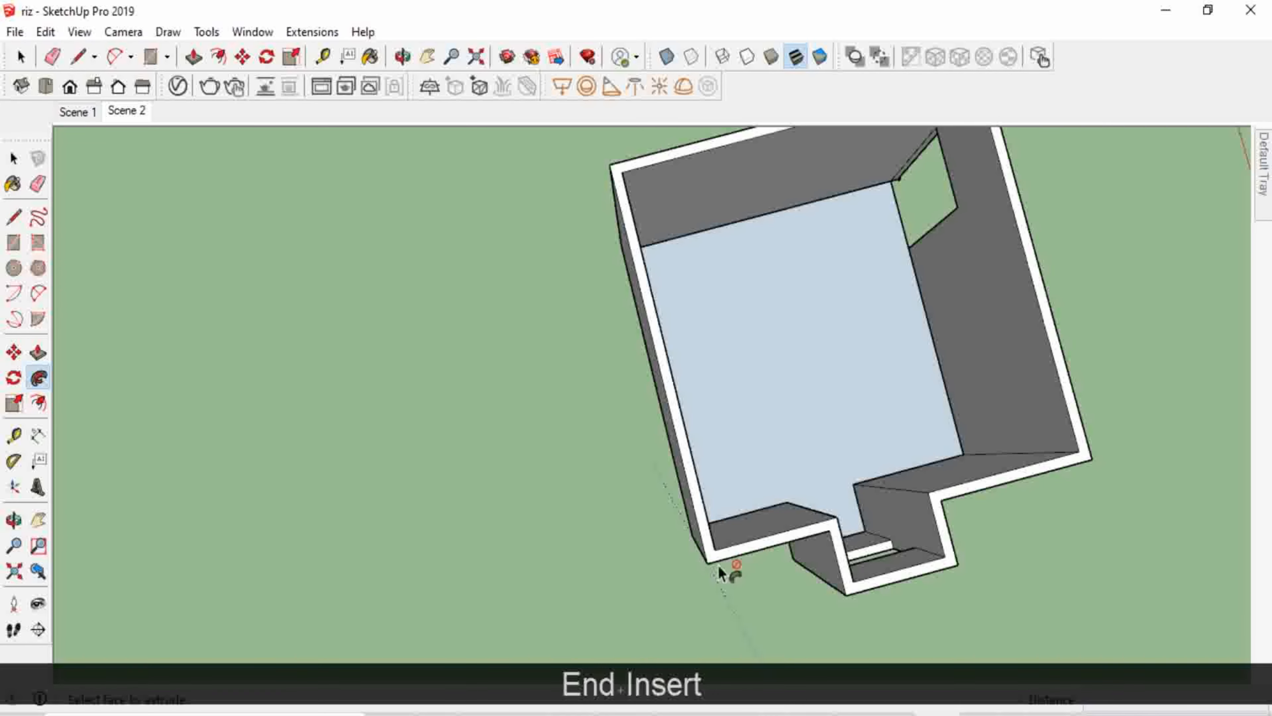
{"action": "middle_click_drag", "start_coordinate": [719, 573], "coordinate": [767, 193]}
{"action": "scroll", "coordinate": [760, 187], "scroll_direction": "up", "scroll_amount": 5}
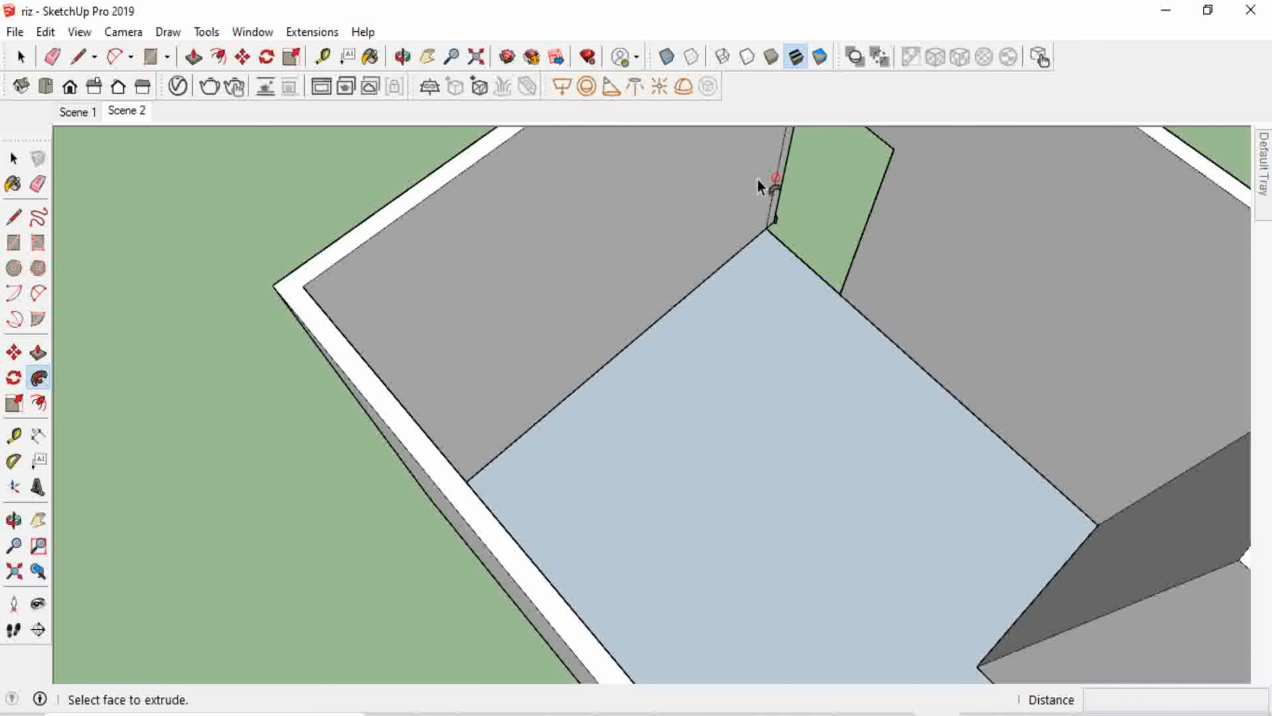
{"action": "scroll", "coordinate": [772, 200], "scroll_direction": "up", "scroll_amount": 5}
{"action": "middle_click_drag", "start_coordinate": [761, 307], "coordinate": [775, 262]}
{"action": "scroll", "coordinate": [744, 320], "scroll_direction": "down", "scroll_amount": 3}
{"action": "scroll", "coordinate": [726, 276], "scroll_direction": "up", "scroll_amount": 3}
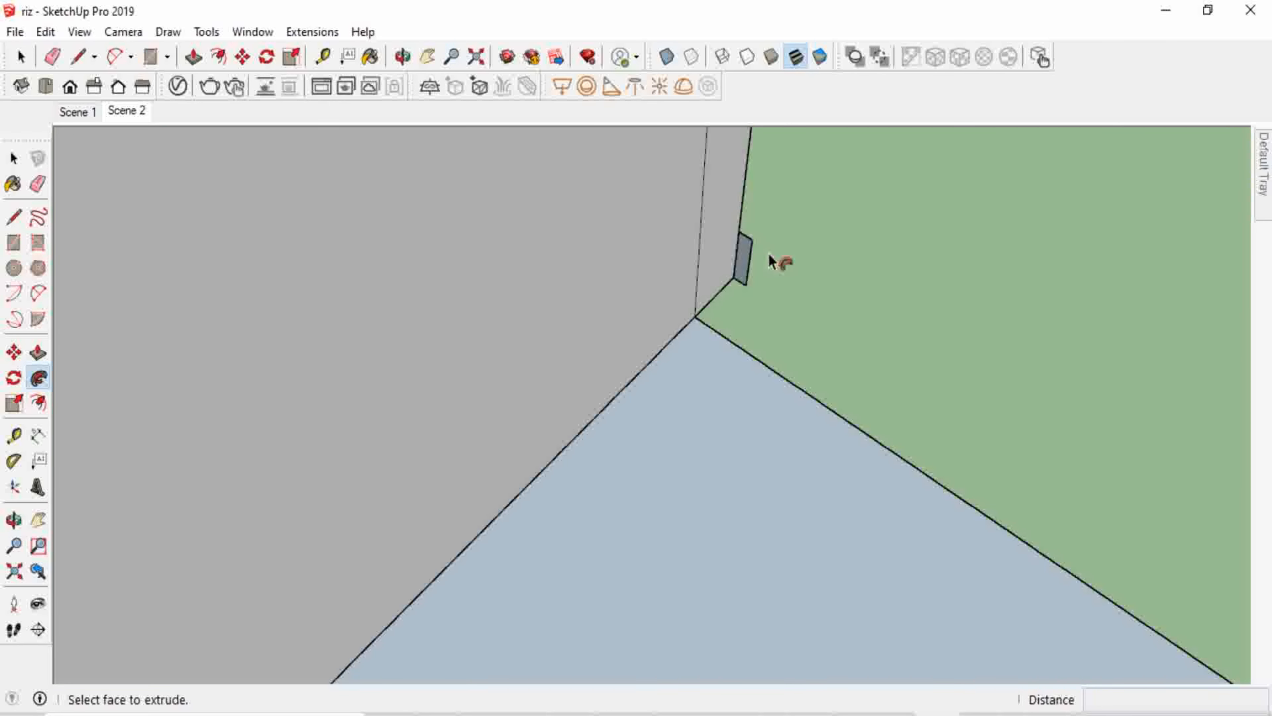
{"action": "left_click", "coordinate": [743, 266]}
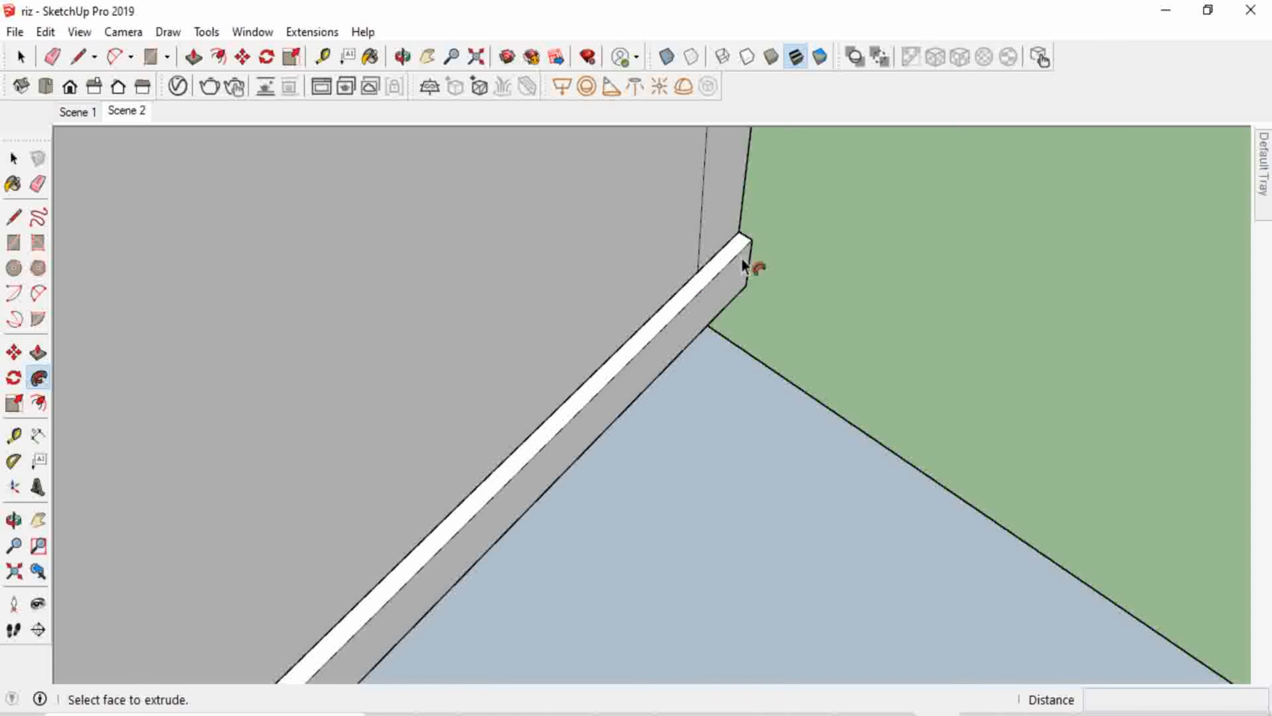
Examine the skirting along the walls, recess and door opening from inside and outside the room.
{"action": "scroll", "coordinate": [762, 285], "scroll_direction": "down", "scroll_amount": 3}
{"action": "scroll", "coordinate": [746, 286], "scroll_direction": "down", "scroll_amount": 5}
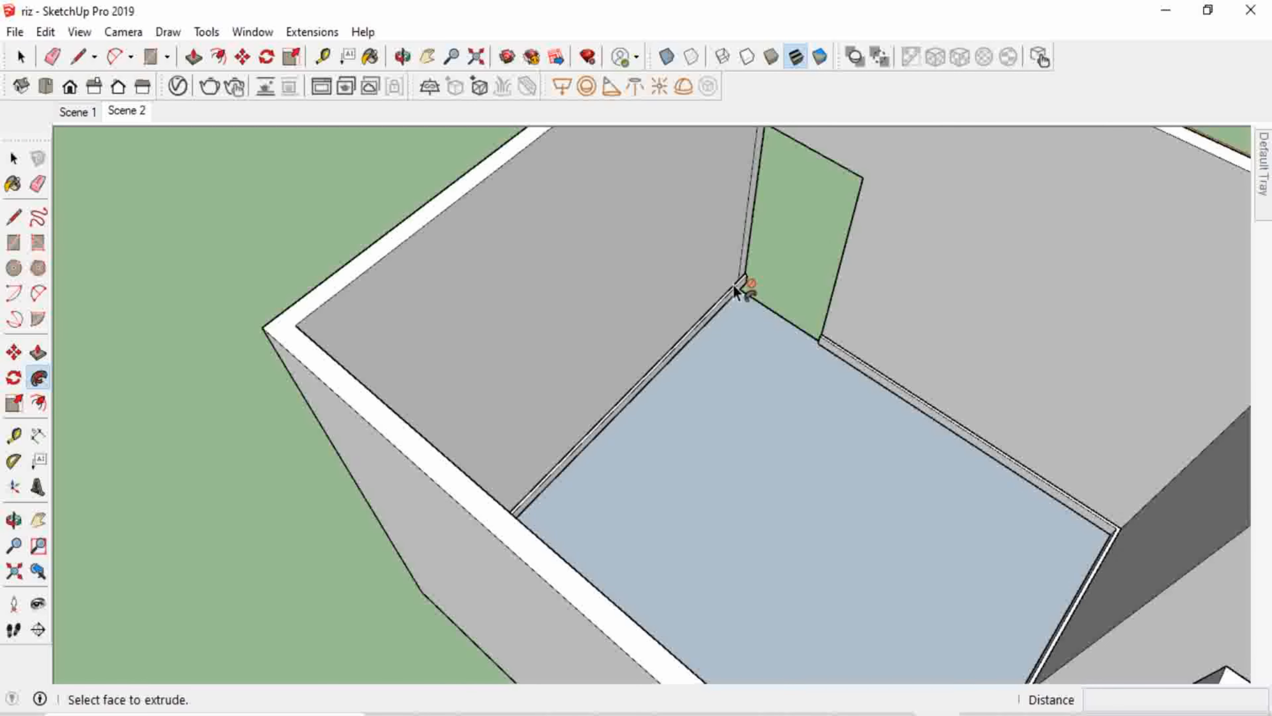
{"action": "middle_click_drag", "start_coordinate": [752, 407], "coordinate": [906, 514]}
{"action": "scroll", "coordinate": [926, 405], "scroll_direction": "up", "scroll_amount": 4}
{"action": "scroll", "coordinate": [573, 142], "scroll_direction": "up", "scroll_amount": 3}
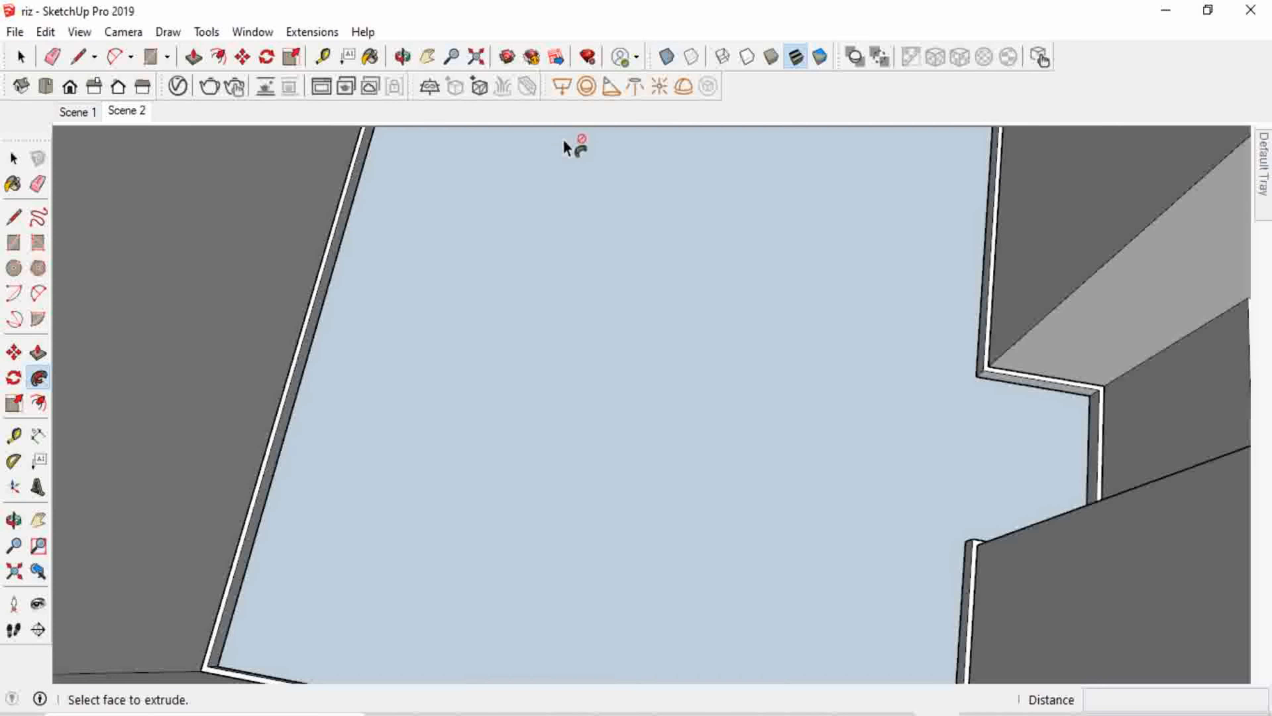
{"action": "scroll", "coordinate": [945, 475], "scroll_direction": "down", "scroll_amount": 2}
{"action": "scroll", "coordinate": [534, 344], "scroll_direction": "down", "scroll_amount": 2}
{"action": "scroll", "coordinate": [579, 155], "scroll_direction": "up", "scroll_amount": 4}
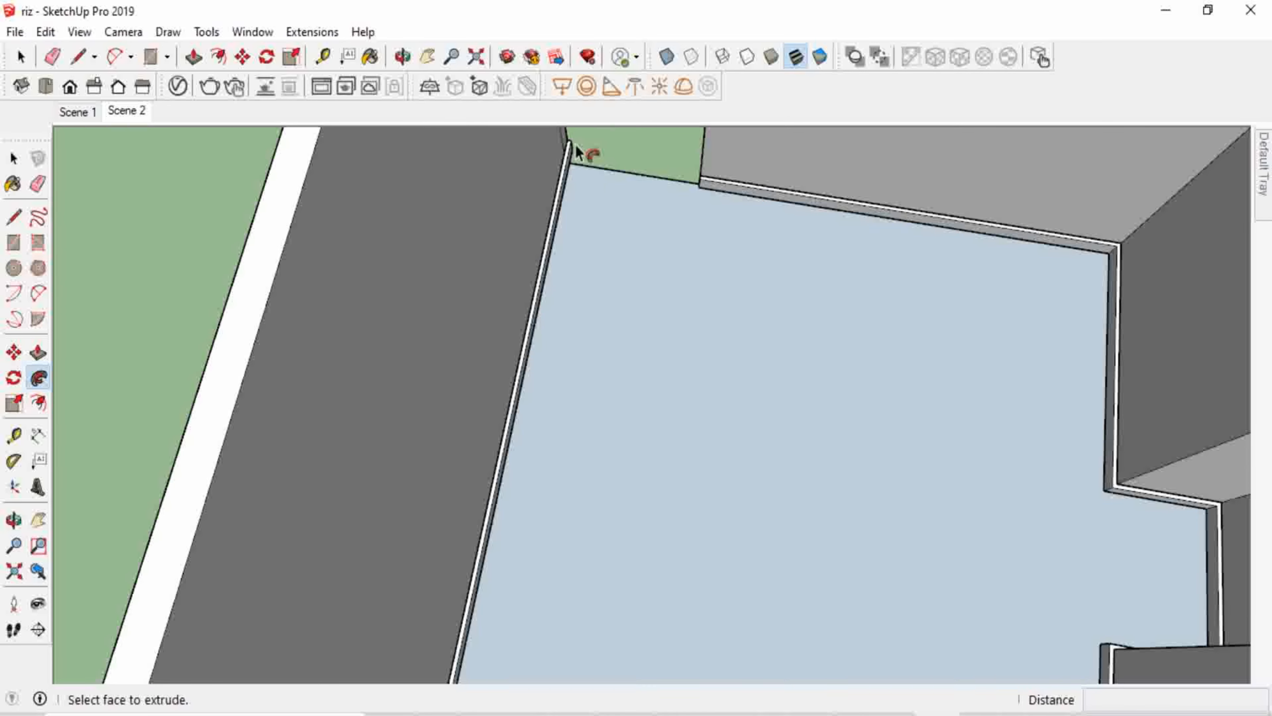
{"action": "middle_click_drag", "start_coordinate": [758, 369], "coordinate": [1073, 250]}
{"action": "scroll", "coordinate": [1073, 250], "scroll_direction": "down", "scroll_amount": 7}
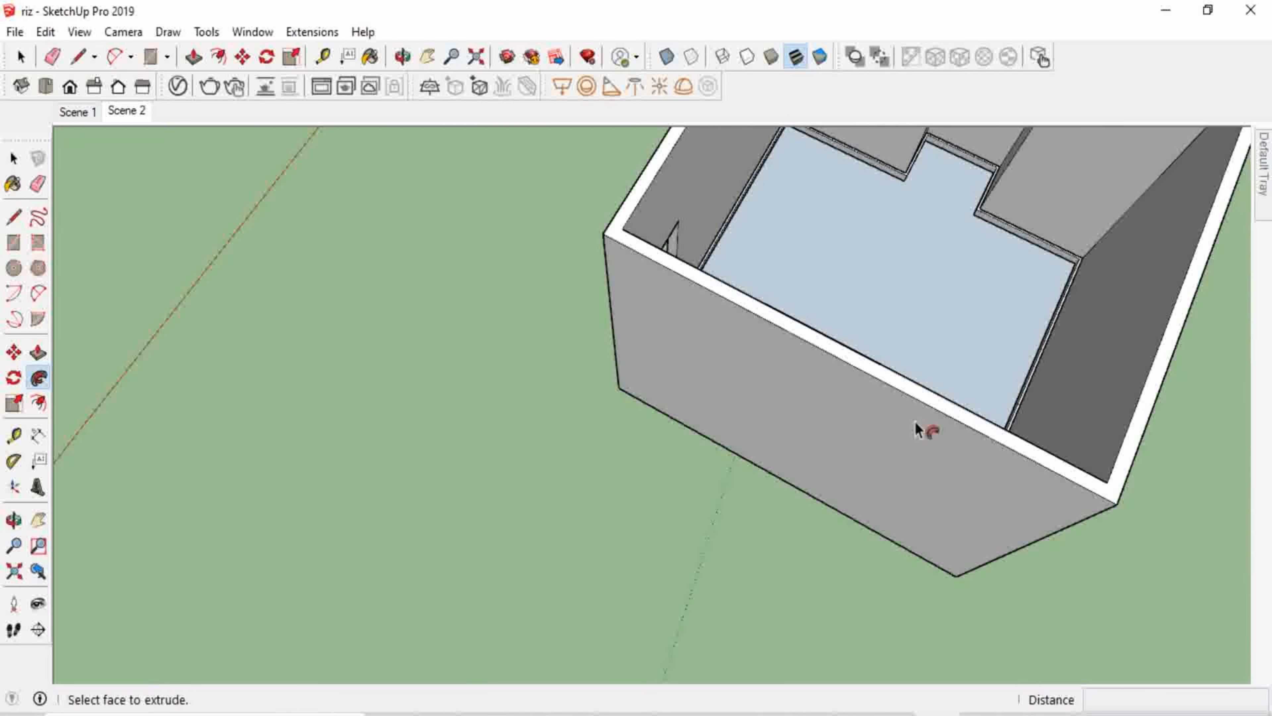
{"action": "scroll", "coordinate": [946, 300], "scroll_direction": "up", "scroll_amount": 1}
{"action": "scroll", "coordinate": [491, 545], "scroll_direction": "down", "scroll_amount": 2}
{"action": "scroll", "coordinate": [781, 440], "scroll_direction": "down", "scroll_amount": 2}
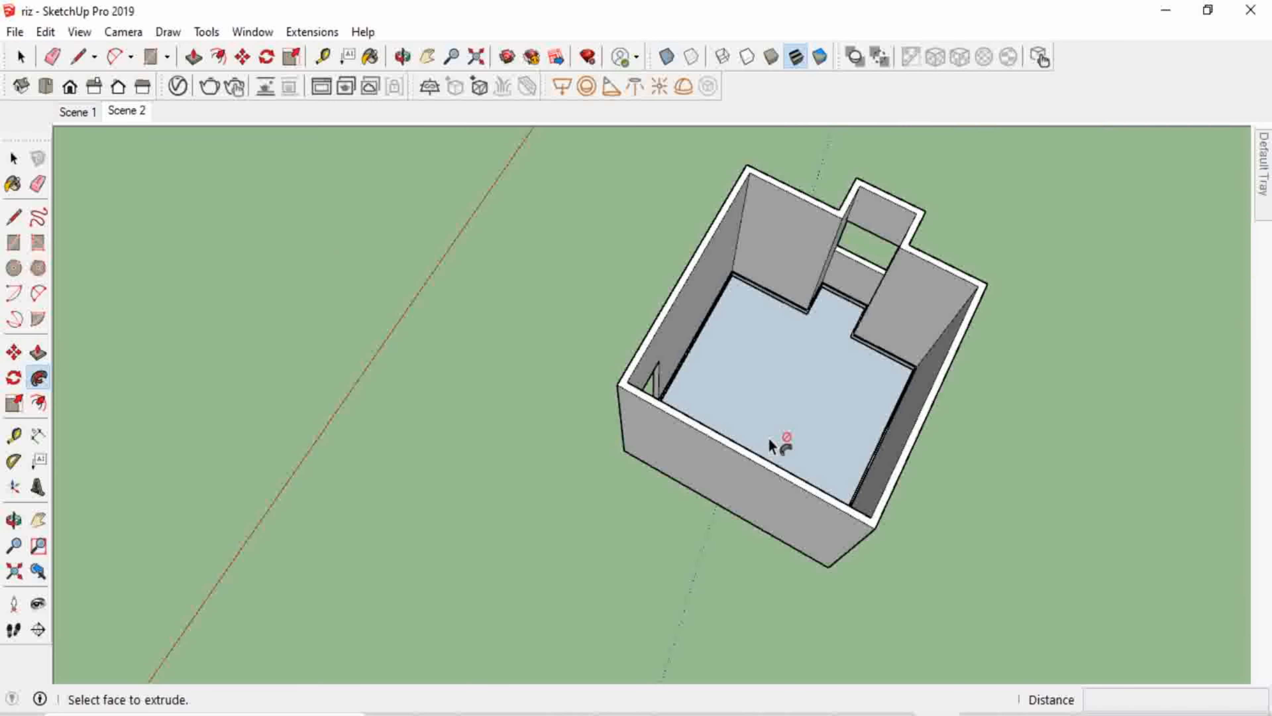
{"action": "middle_click_drag", "start_coordinate": [781, 440], "coordinate": [942, 313]}
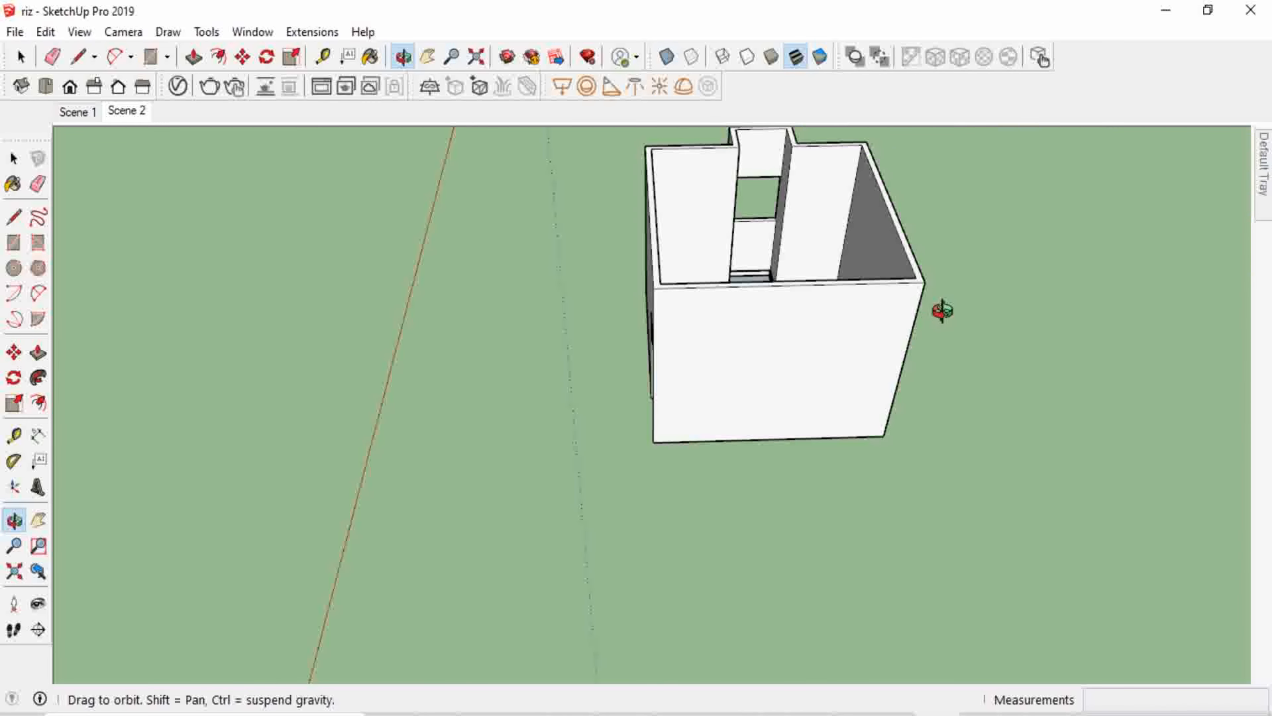
{"action": "scroll", "coordinate": [630, 407], "scroll_direction": "up", "scroll_amount": 2}
{"action": "middle_click_drag", "start_coordinate": [630, 406], "coordinate": [943, 296]}
{"action": "key", "text": "space"}
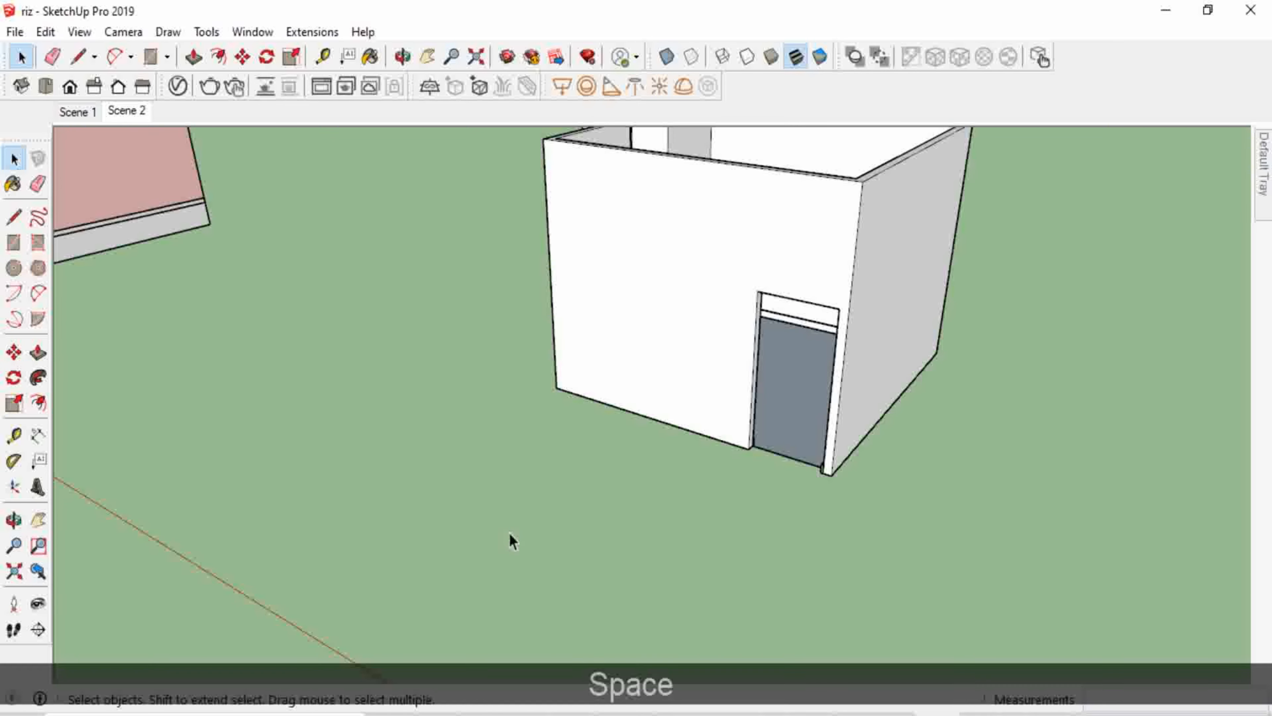
{"action": "middle_click_drag", "start_coordinate": [511, 539], "coordinate": [602, 543]}
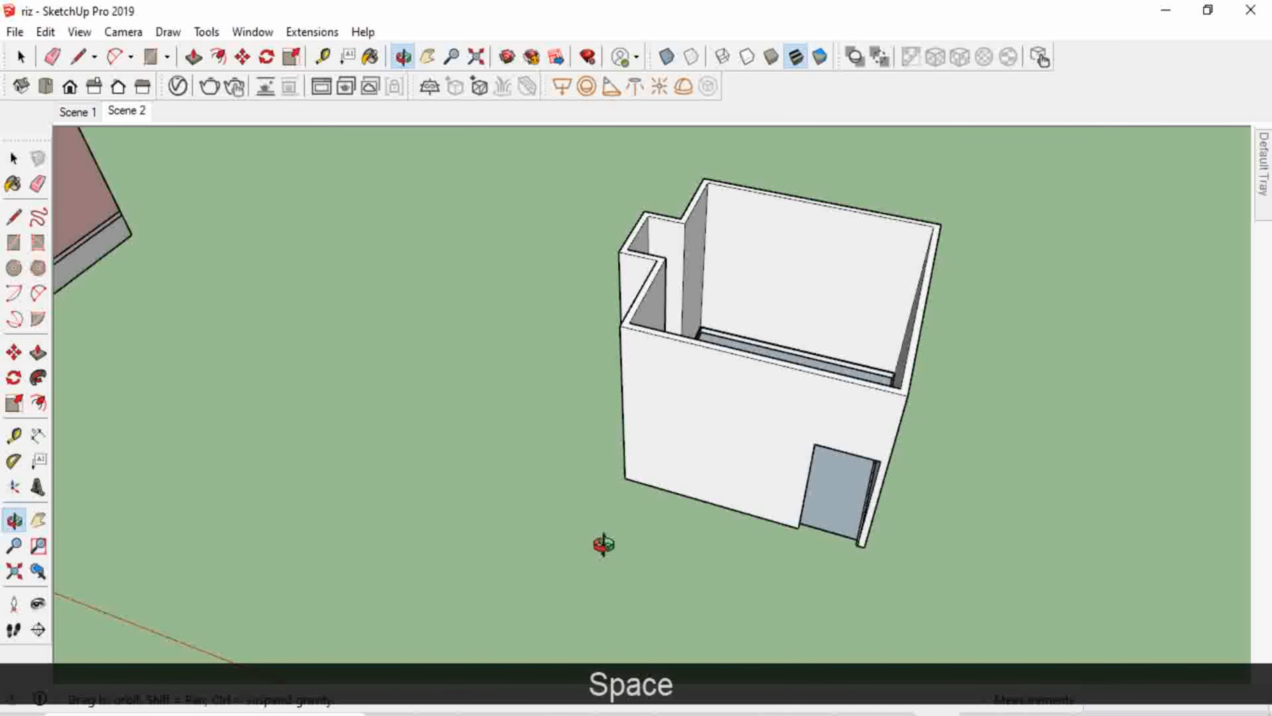
{"action": "scroll", "coordinate": [355, 554], "scroll_direction": "down", "scroll_amount": 2}
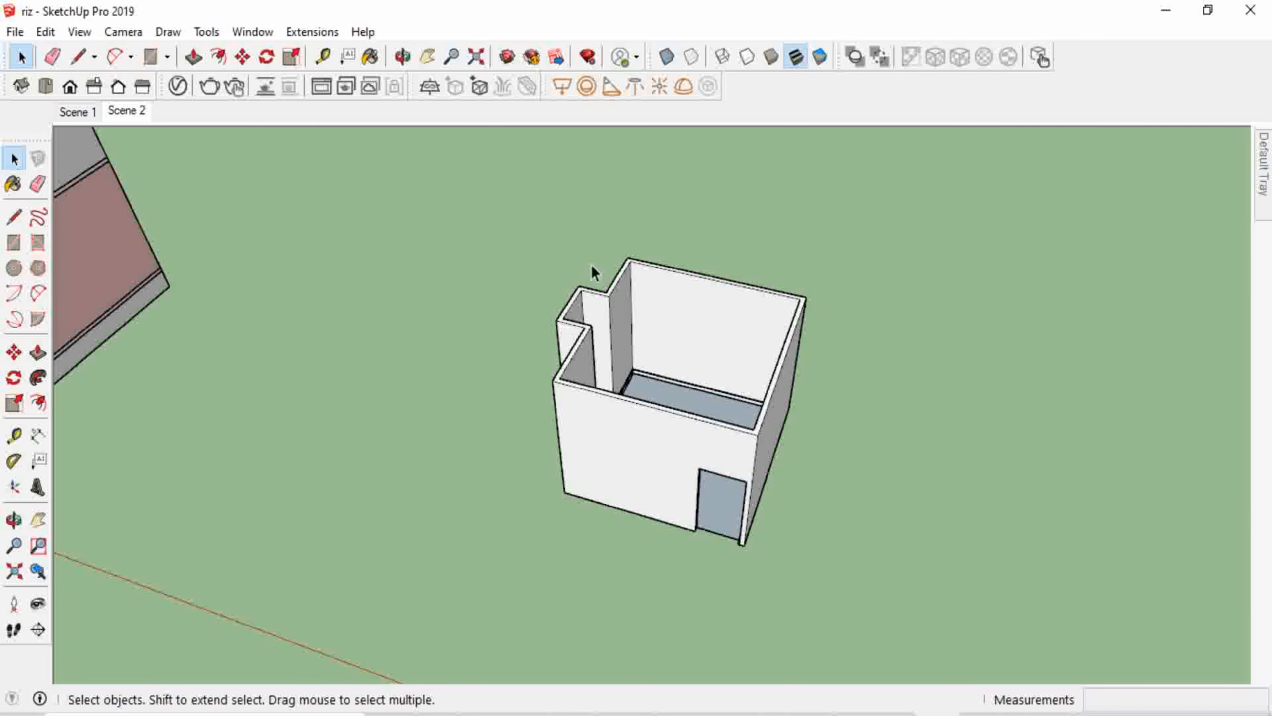
{"action": "scroll", "coordinate": [617, 225], "scroll_direction": "up", "scroll_amount": 1}
Select all connected geometry of the skirting at the door opening and make it a group.
{"action": "left_click", "coordinate": [633, 484]}
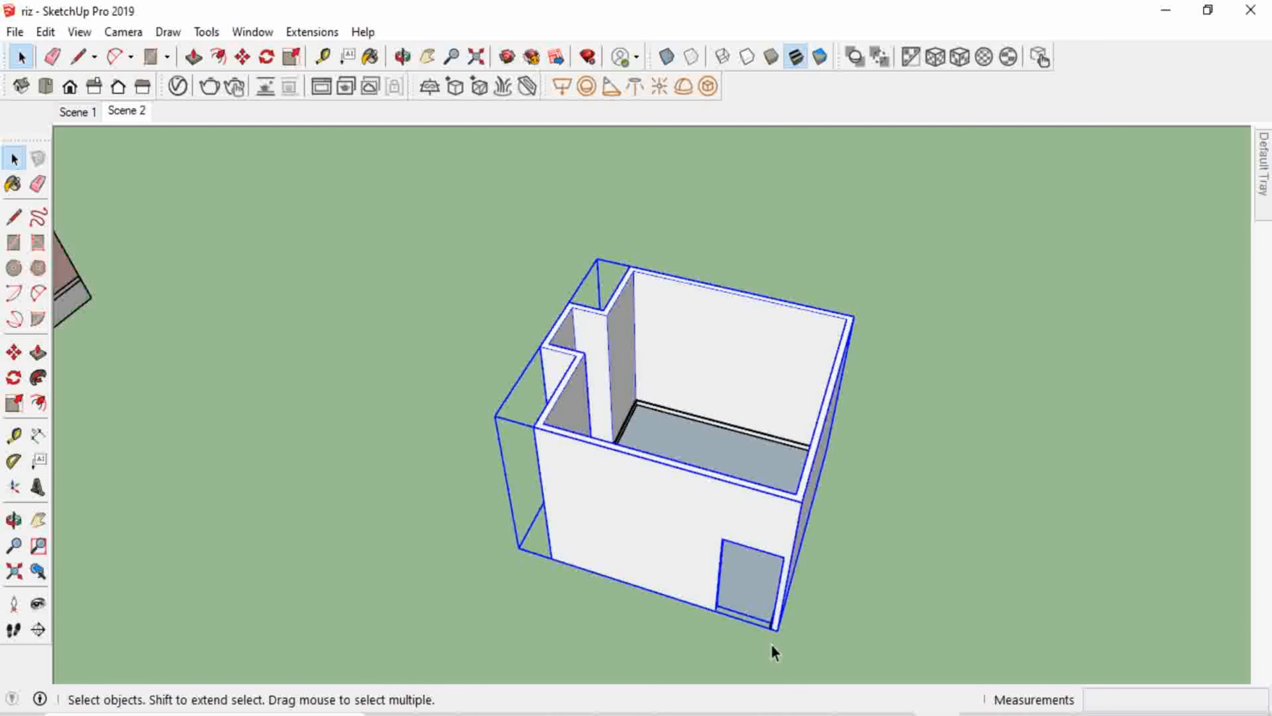
{"action": "scroll", "coordinate": [771, 643], "scroll_direction": "up", "scroll_amount": 2}
{"action": "left_click", "coordinate": [754, 634]}
{"action": "middle_click_drag", "start_coordinate": [734, 634], "coordinate": [767, 520]}
{"action": "scroll", "coordinate": [768, 601], "scroll_direction": "up", "scroll_amount": 4}
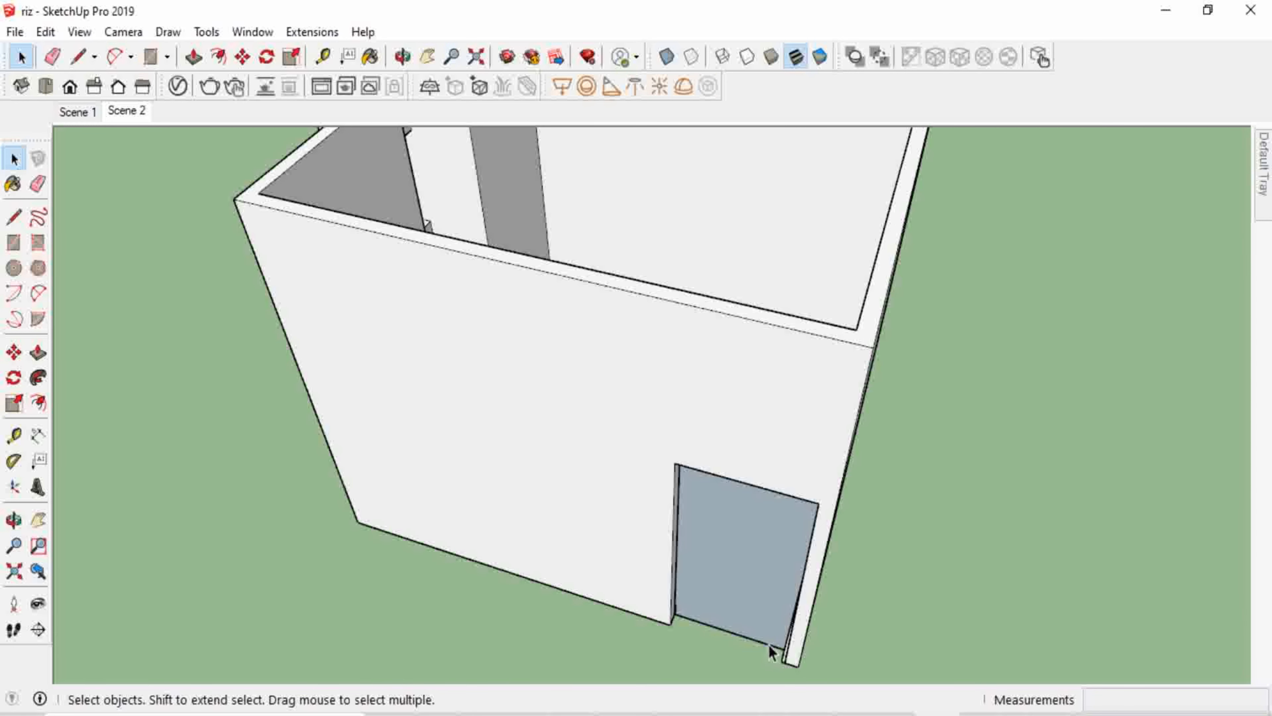
{"action": "middle_click_drag", "start_coordinate": [738, 671], "coordinate": [955, 571]}
{"action": "scroll", "coordinate": [941, 466], "scroll_direction": "up", "scroll_amount": 2}
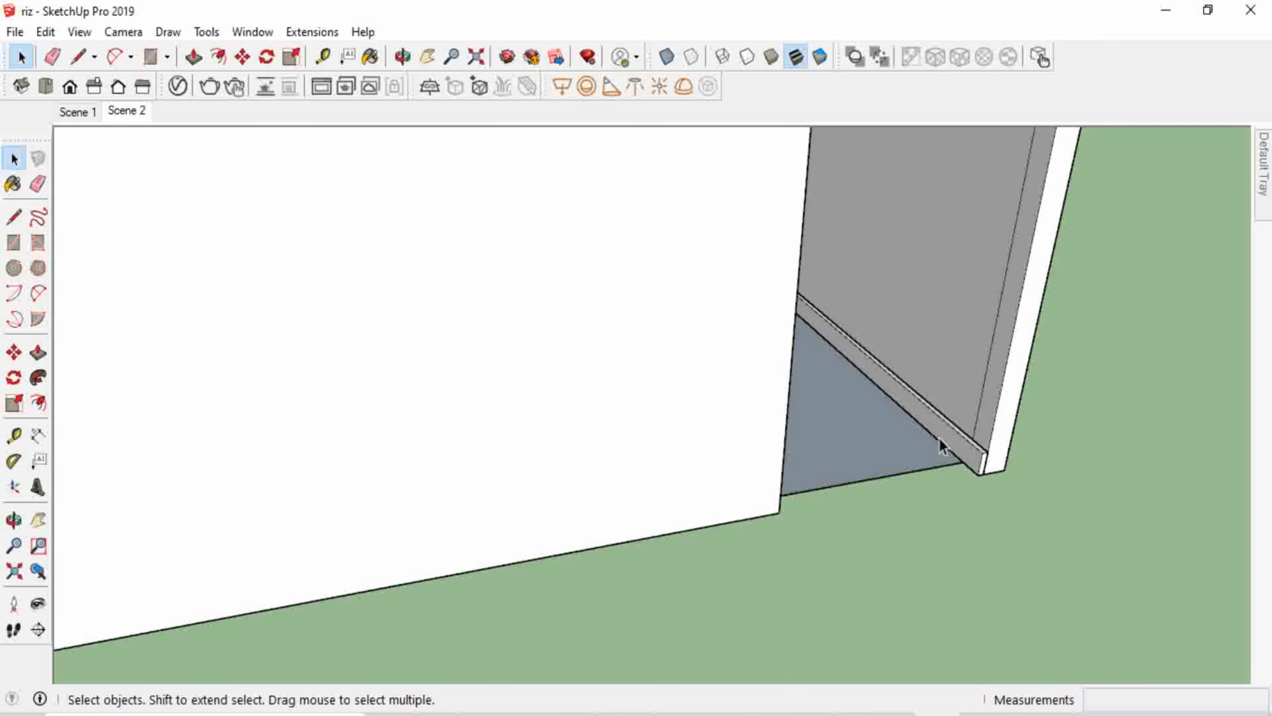
{"action": "left_click", "coordinate": [943, 428]}
{"action": "right_click", "coordinate": [943, 429]}
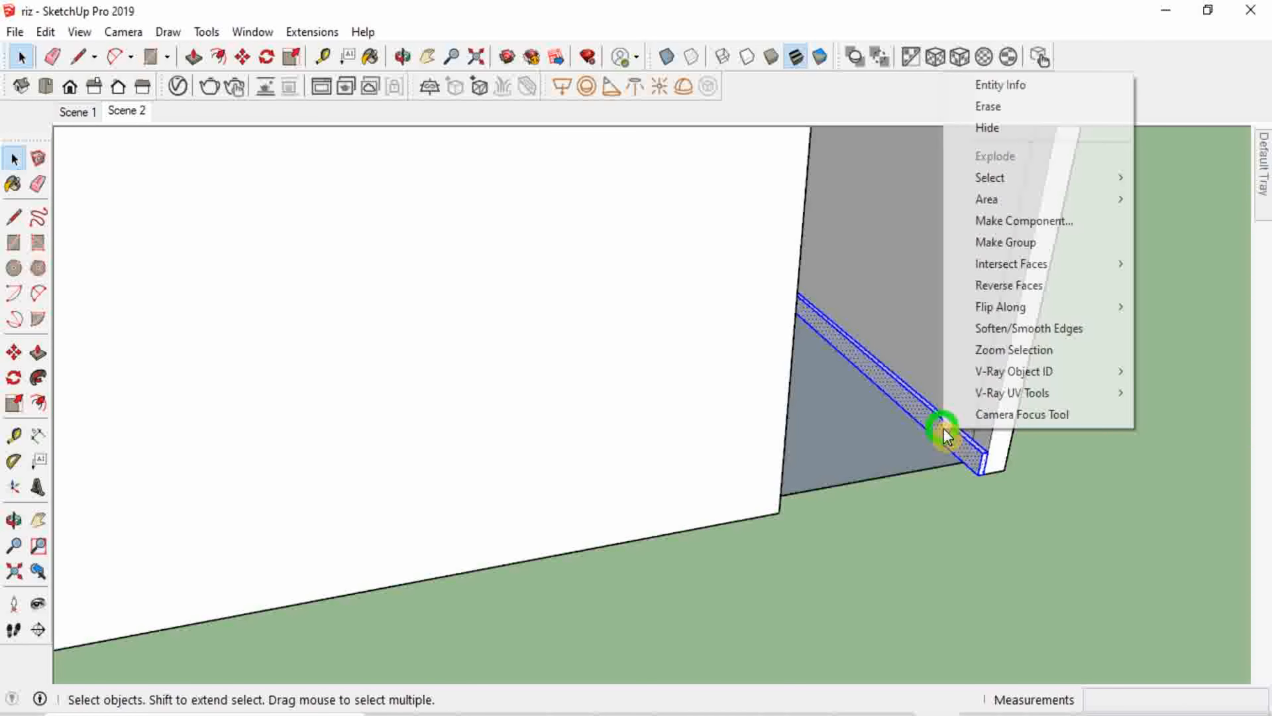
{"action": "left_click", "coordinate": [1001, 243]}
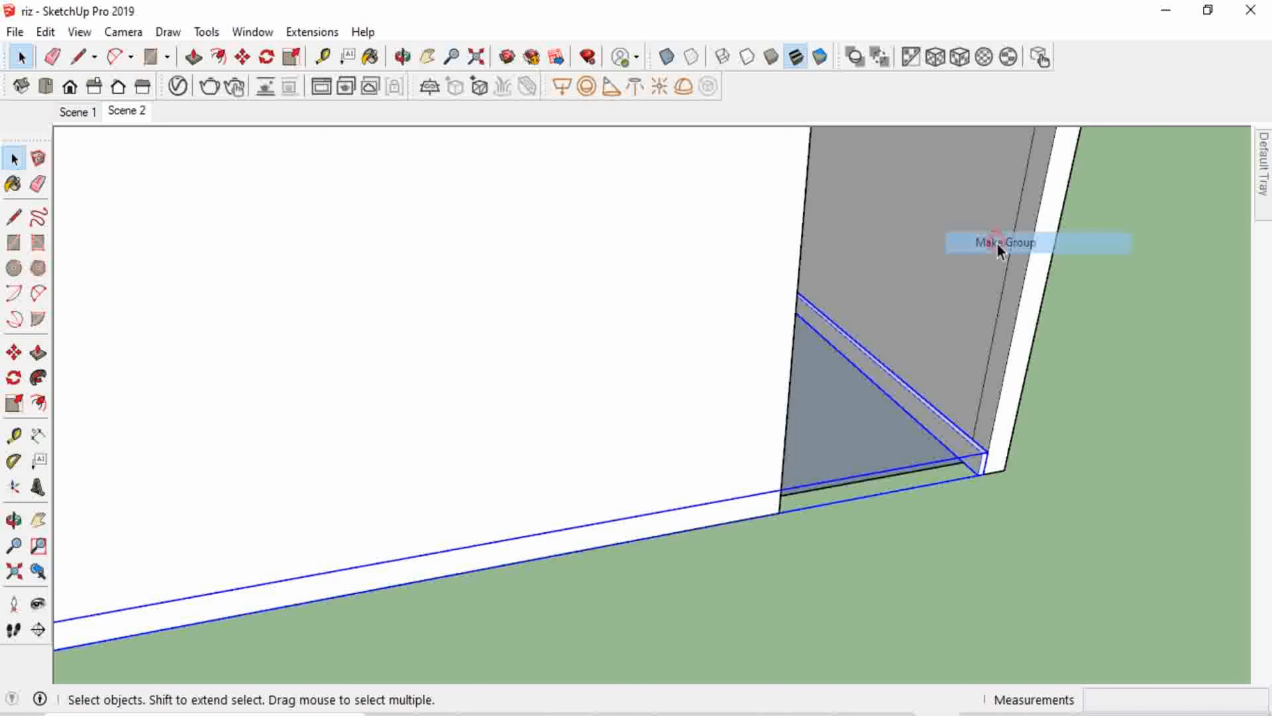
{"action": "left_click", "coordinate": [1047, 465]}
{"action": "scroll", "coordinate": [666, 633], "scroll_direction": "down", "scroll_amount": 8}
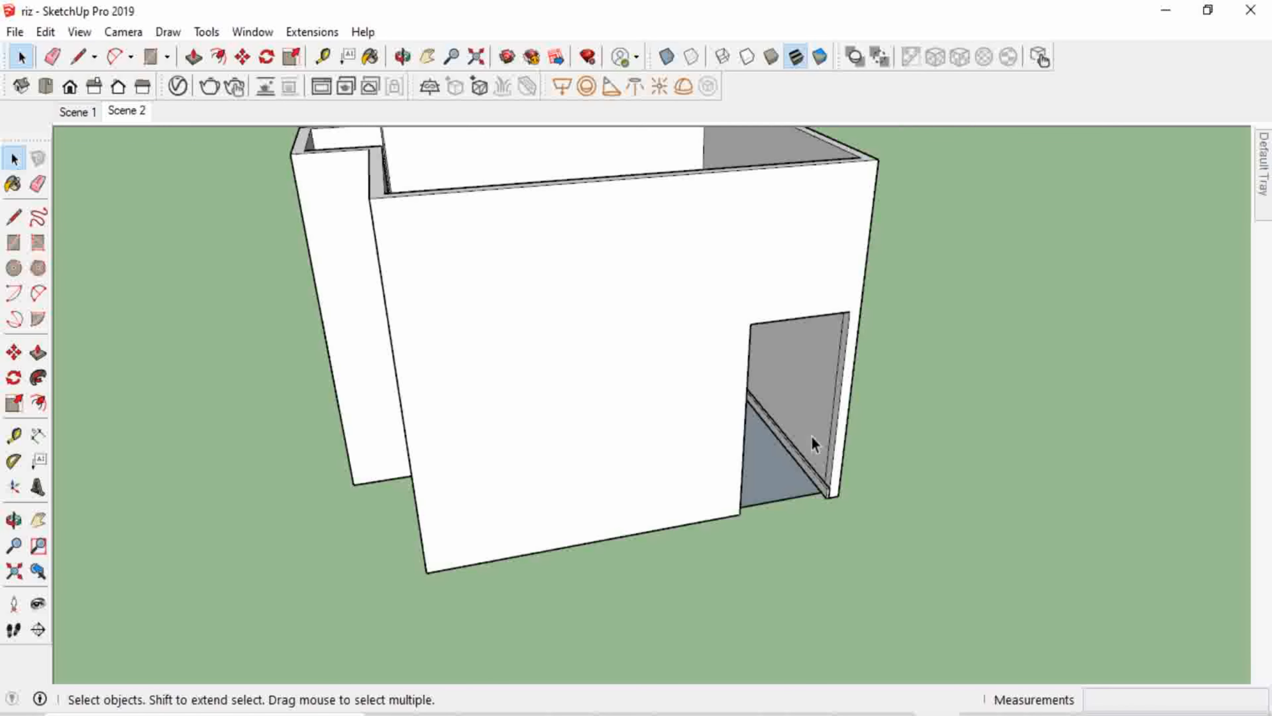
{"action": "middle_click_drag", "start_coordinate": [1028, 591], "coordinate": [844, 187]}
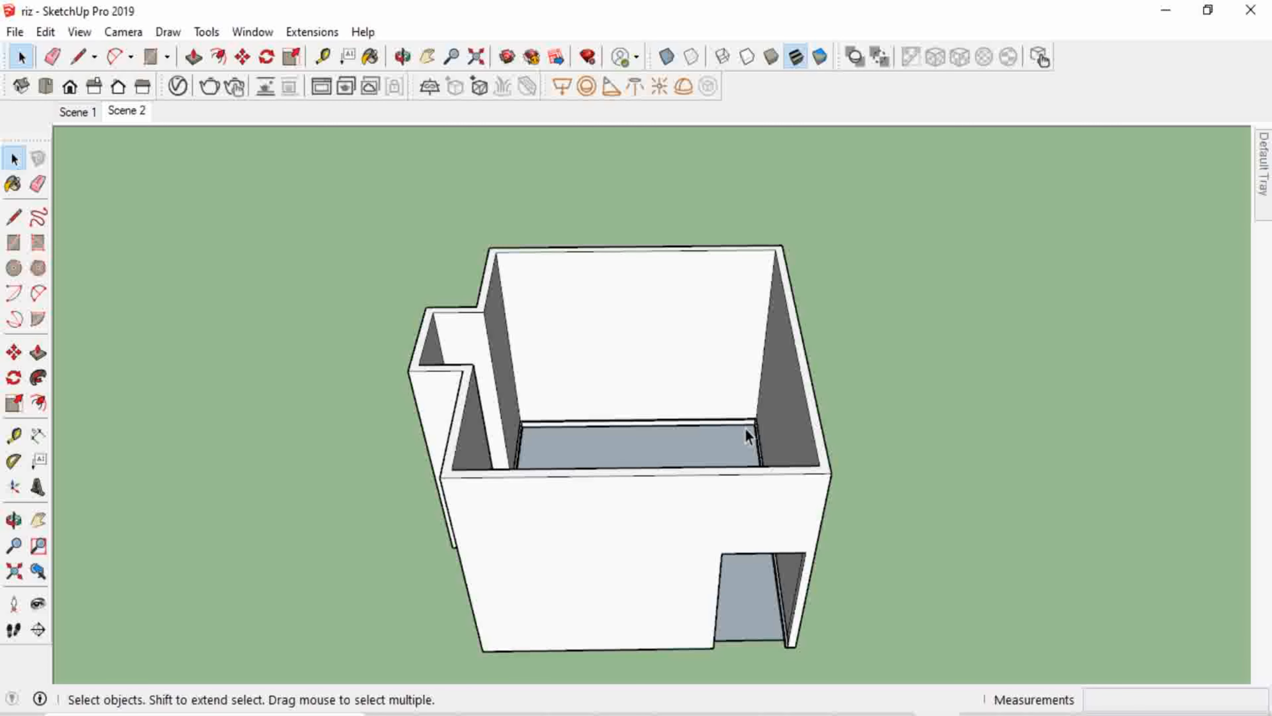
{"action": "middle_click_drag", "start_coordinate": [602, 475], "coordinate": [557, 472]}
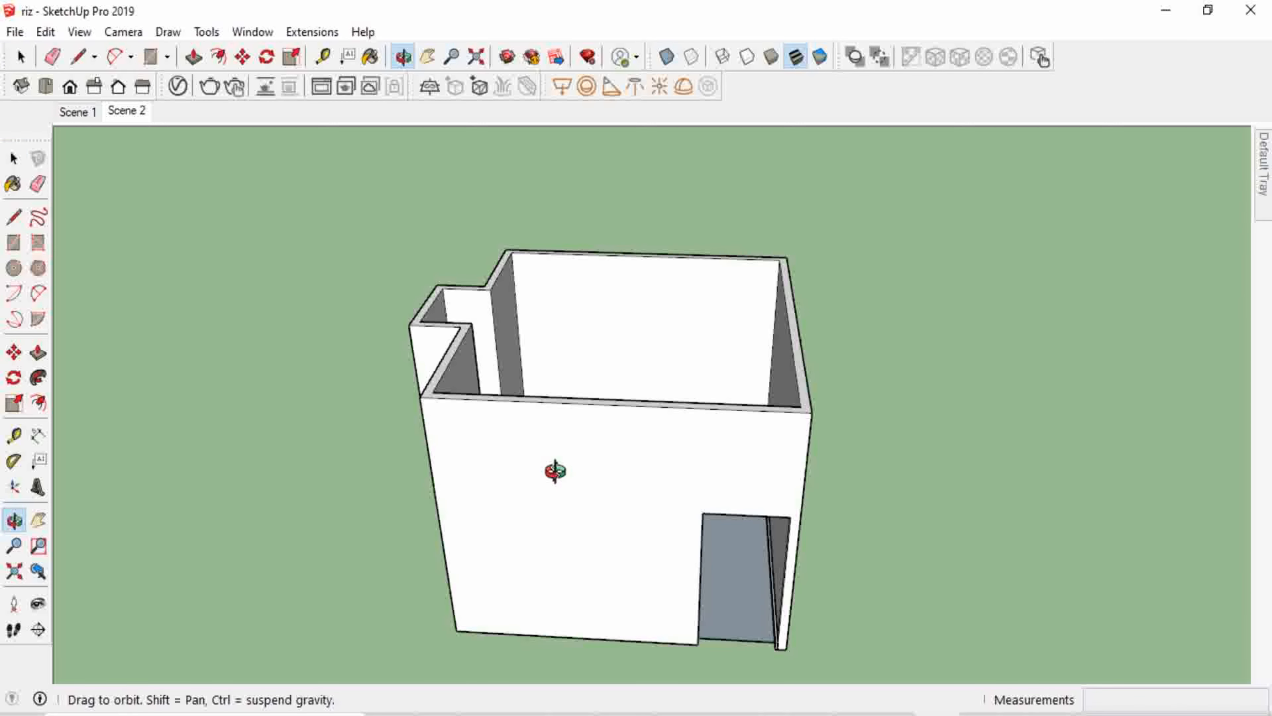
{"action": "scroll", "coordinate": [568, 388], "scroll_direction": "up", "scroll_amount": 3}
{"action": "middle_click_drag", "start_coordinate": [568, 390], "coordinate": [460, 372]}
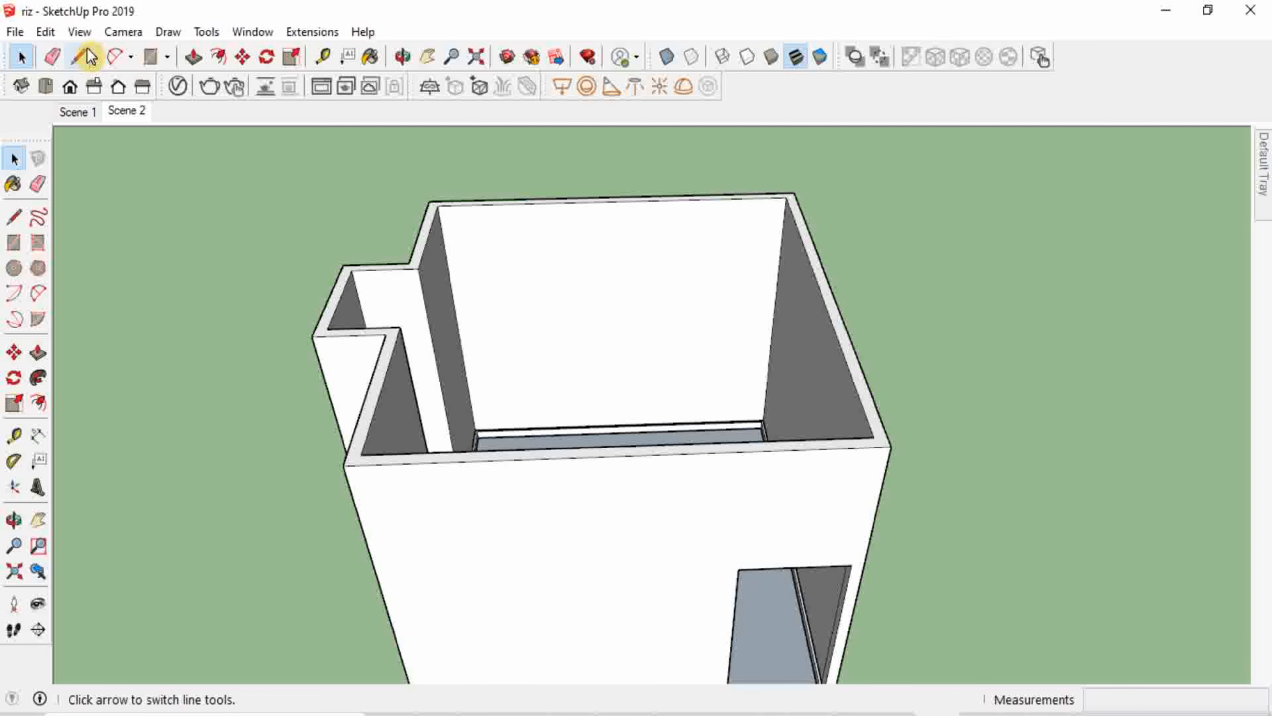
Draw a rectangle over the wall tops from the recess's outer corner to the far outer corner of the door wall.
{"action": "left_click", "coordinate": [150, 59]}
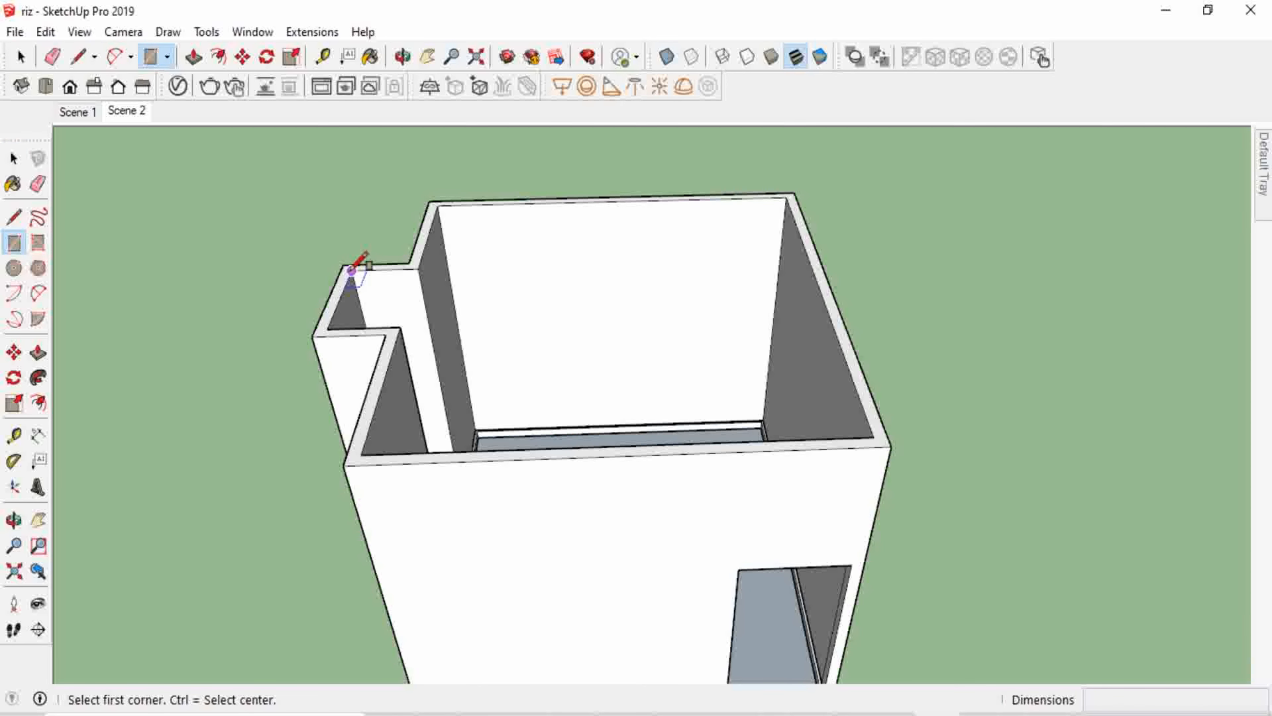
{"action": "left_click", "coordinate": [343, 264]}
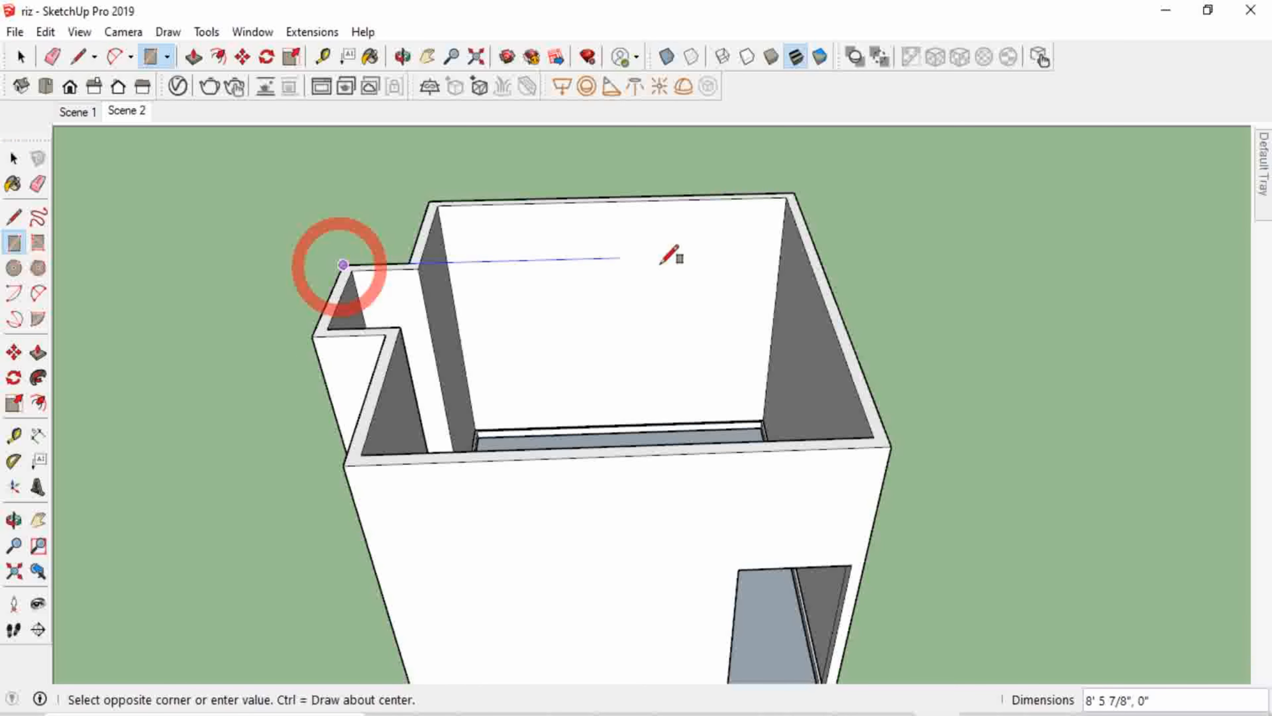
{"action": "left_click", "coordinate": [889, 446]}
{"action": "key", "text": "space"}
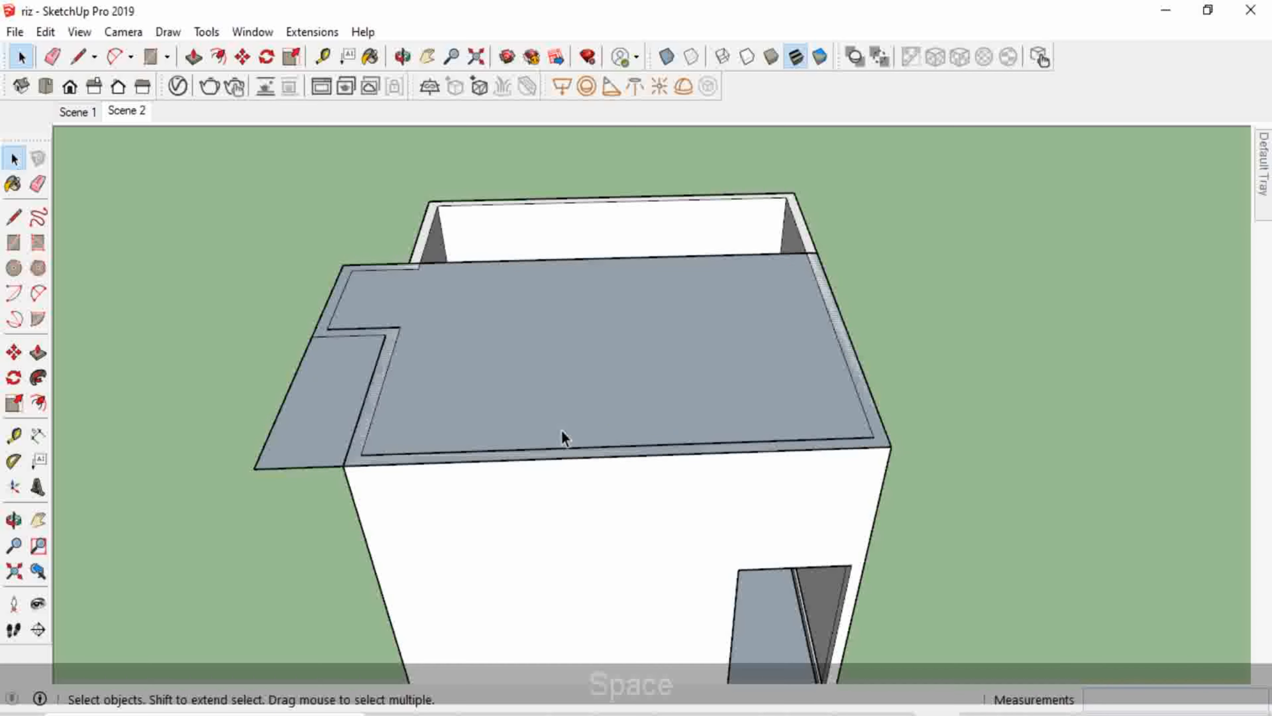
Push/Pull the rectangle on top of the walls up 4" to form a roof slab.
{"action": "middle_click_drag", "start_coordinate": [562, 440], "coordinate": [843, 366]}
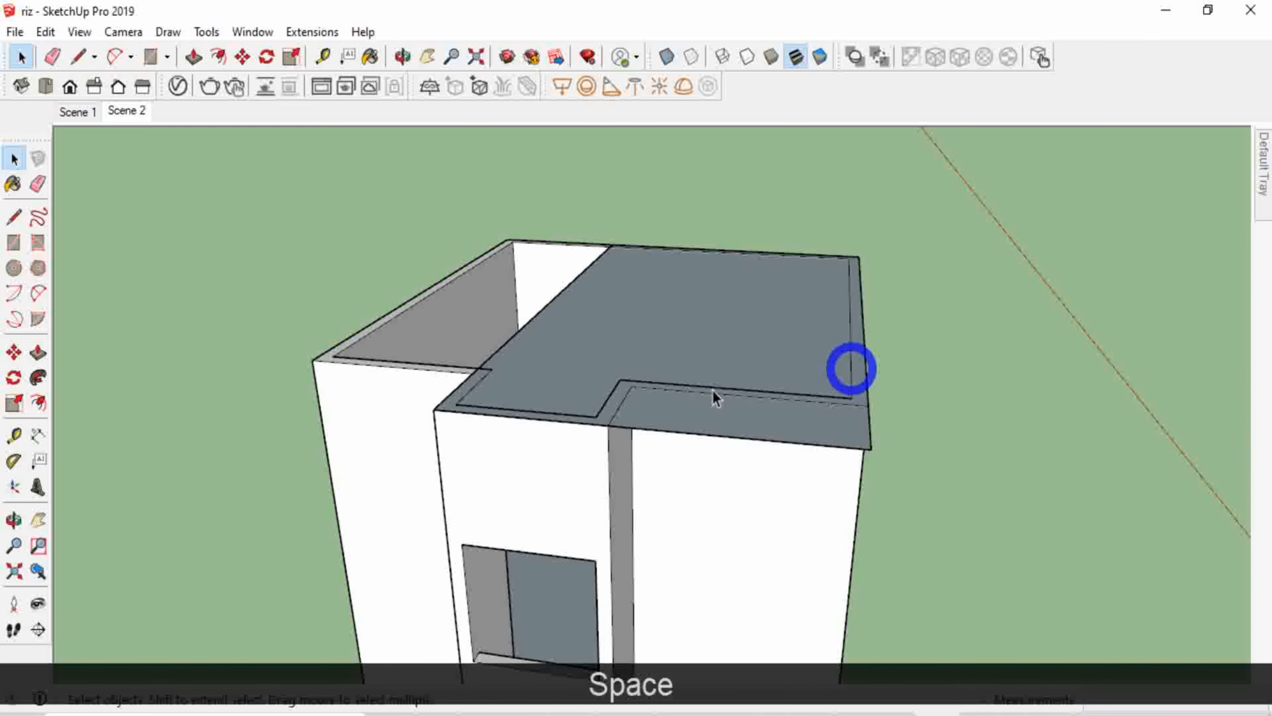
{"action": "middle_click_drag", "start_coordinate": [582, 392], "coordinate": [651, 469]}
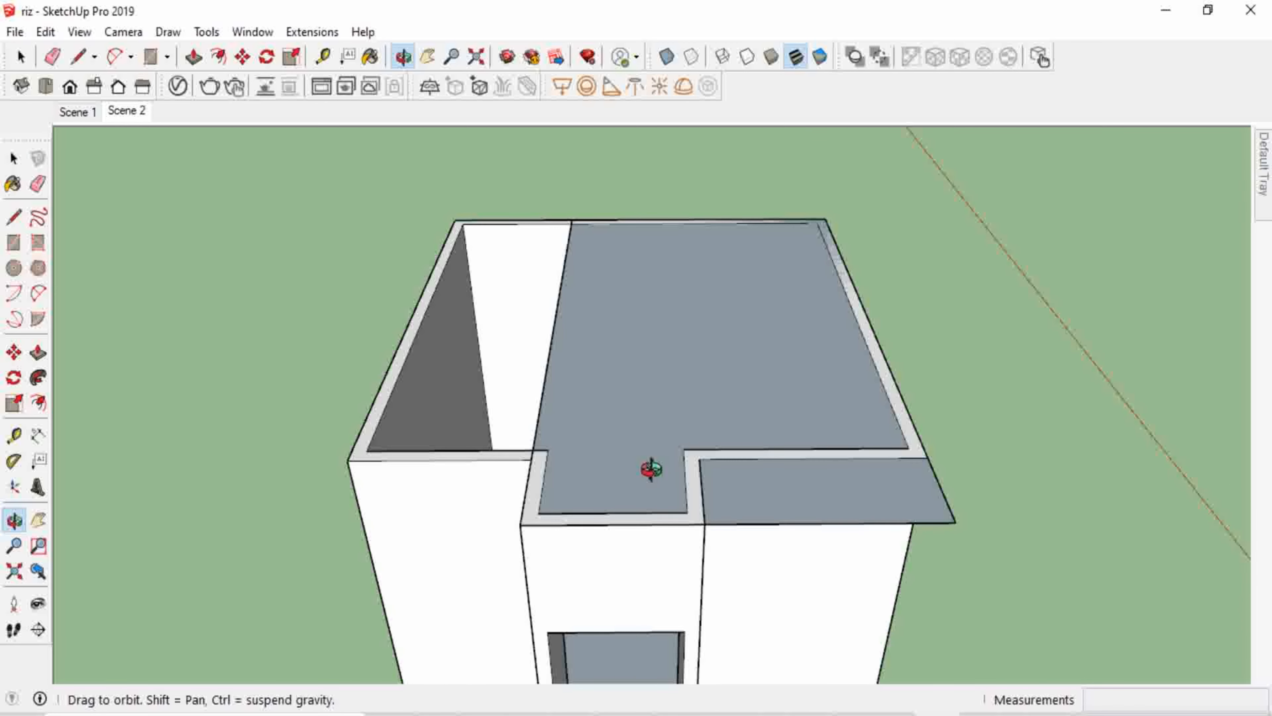
{"action": "left_click", "coordinate": [193, 56]}
{"action": "left_click", "coordinate": [736, 352]}
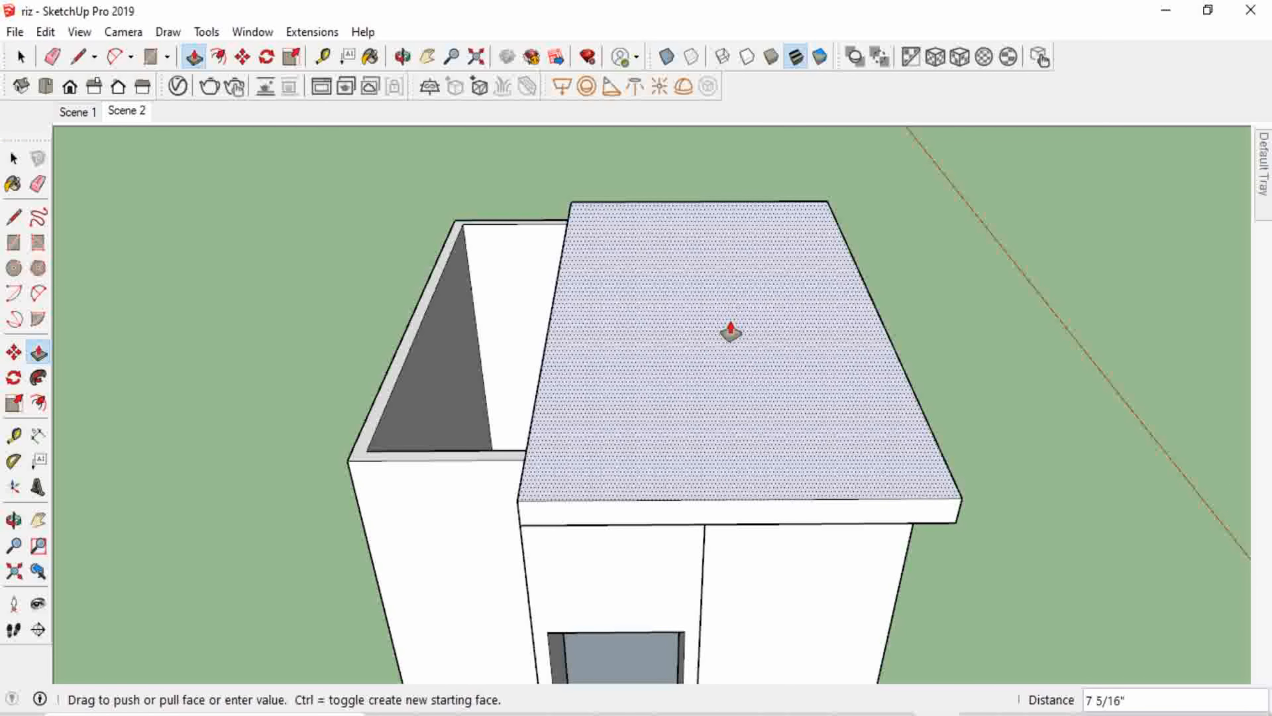
{"action": "type", "text": "4"}
{"action": "key", "text": "Return"}
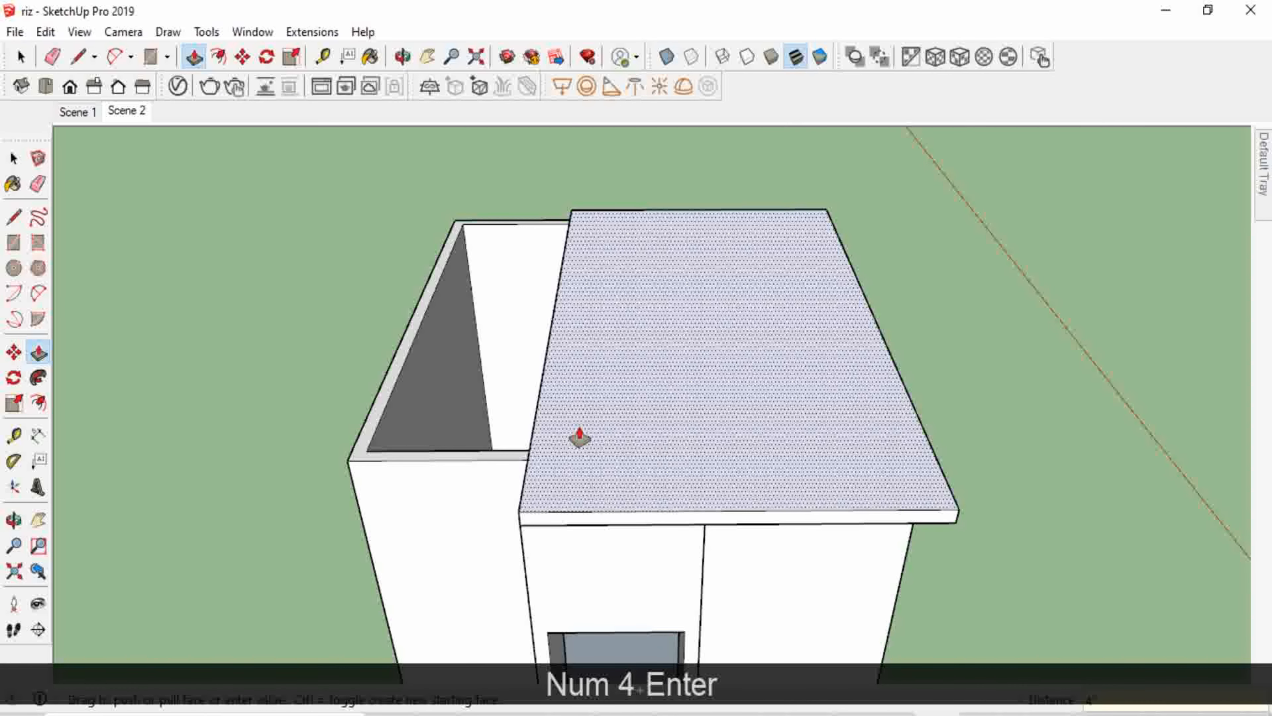
Pull the slab's side face out 4' to cover the remaining open part of the room.
{"action": "middle_click_drag", "start_coordinate": [579, 438], "coordinate": [875, 398]}
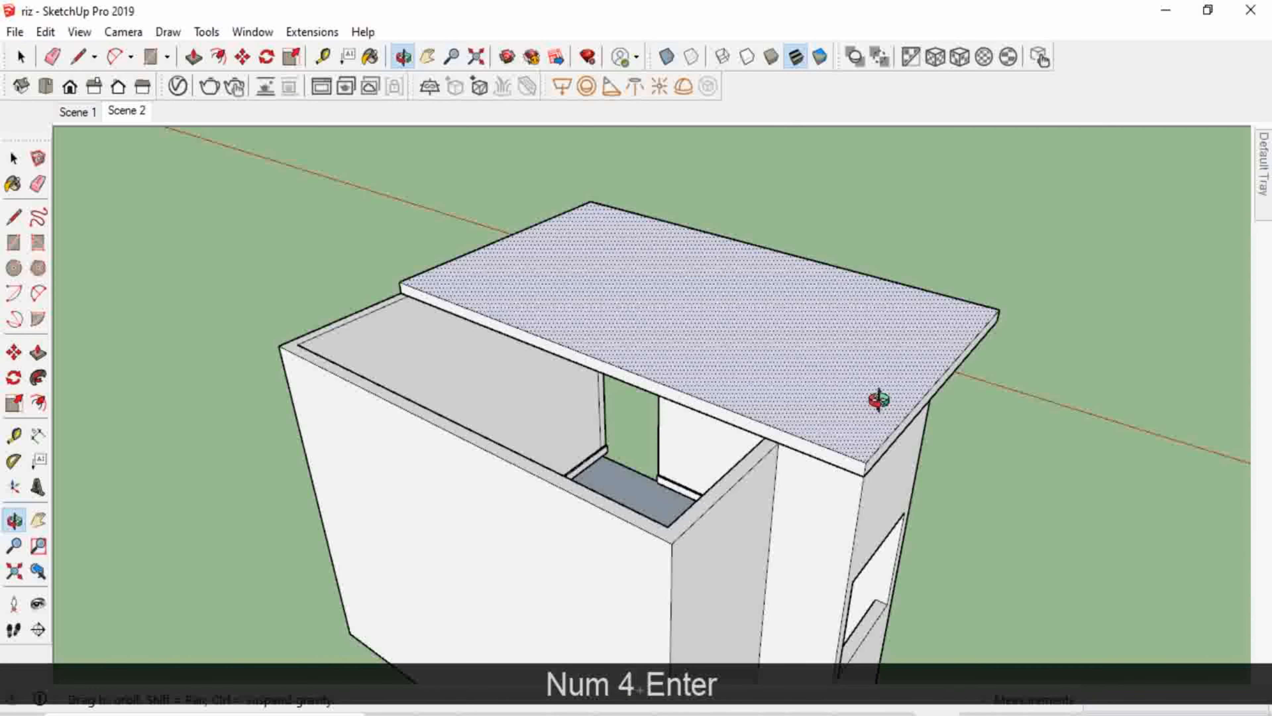
{"action": "left_click", "coordinate": [684, 404]}
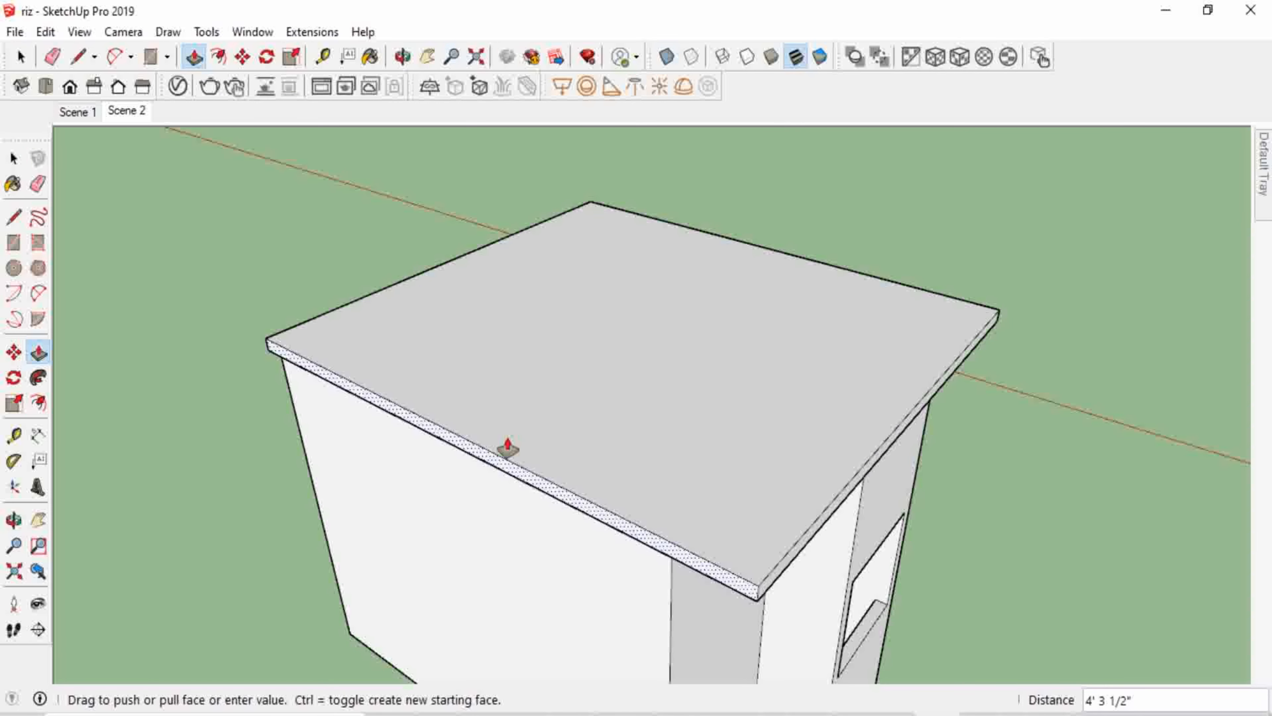
{"action": "left_click", "coordinate": [663, 594]}
Draw two 4" vertical lines across the slab's edge, aligned with both corners of the projecting recess.
{"action": "middle_click_drag", "start_coordinate": [659, 582], "coordinate": [709, 361]}
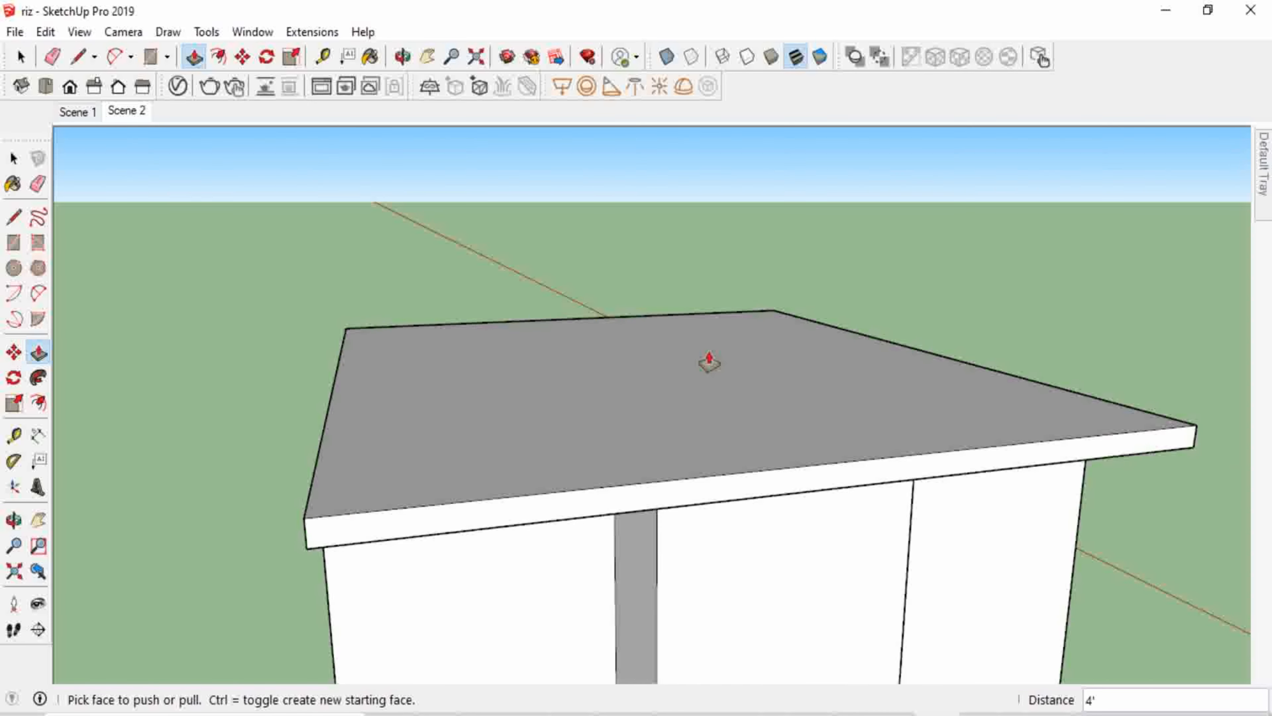
{"action": "scroll", "coordinate": [633, 420], "scroll_direction": "down", "scroll_amount": 1}
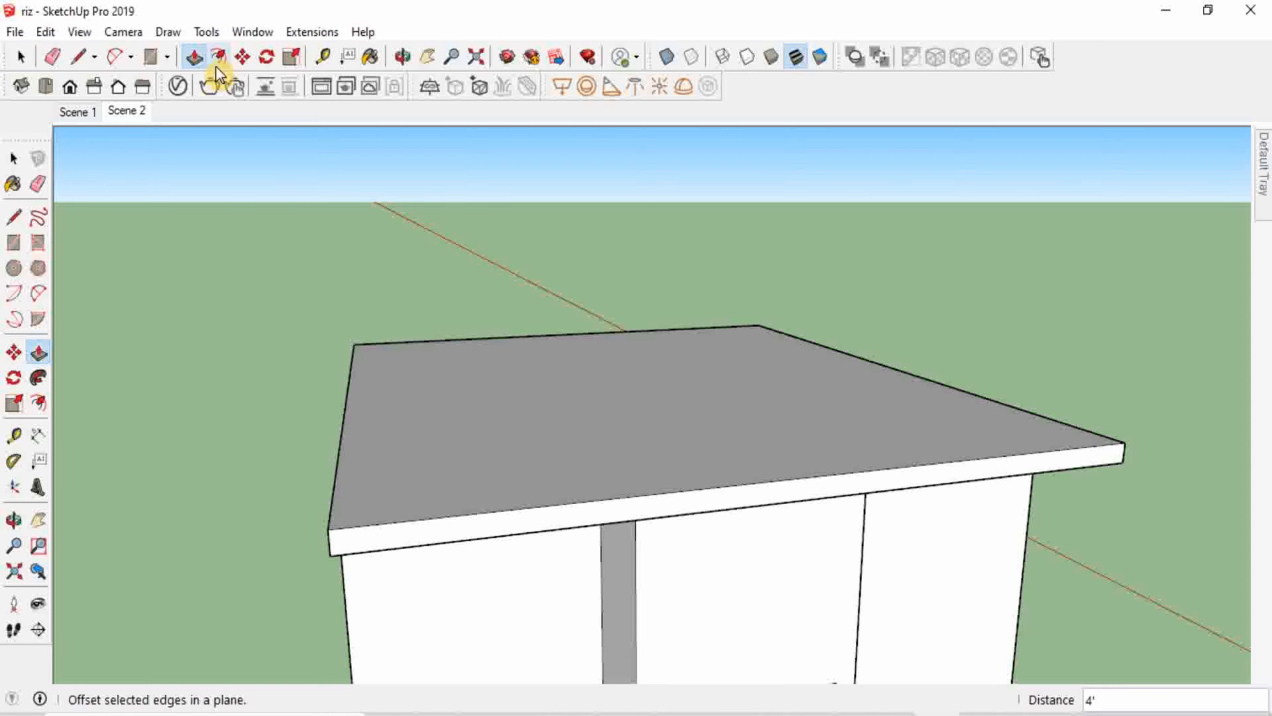
{"action": "left_click", "coordinate": [79, 57]}
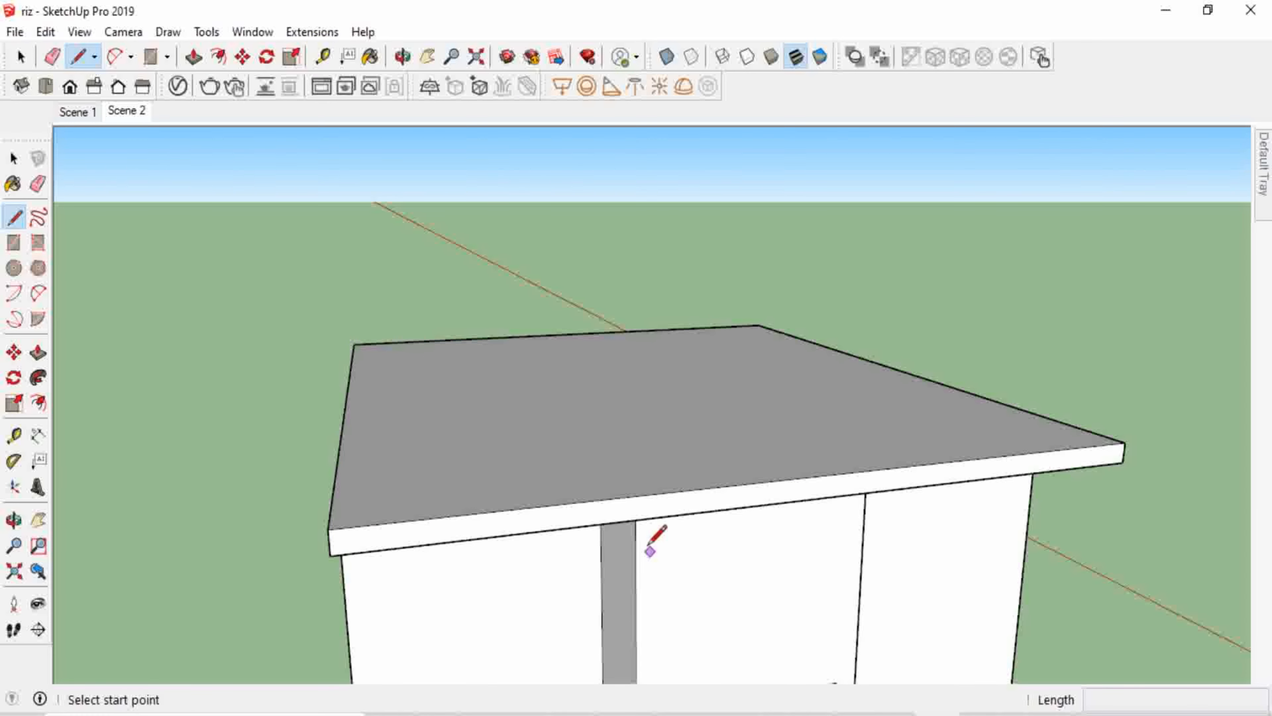
{"action": "scroll", "coordinate": [645, 543], "scroll_direction": "up", "scroll_amount": 2}
{"action": "left_click", "coordinate": [635, 522]}
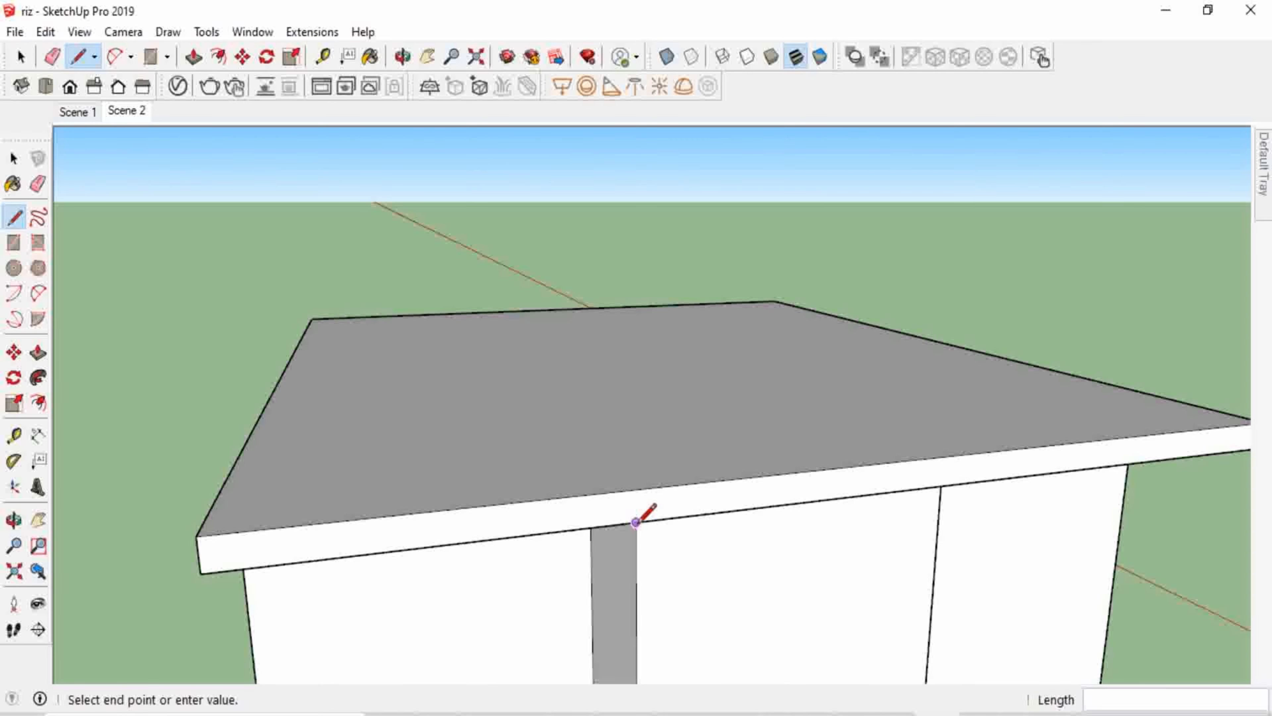
{"action": "left_click", "coordinate": [635, 489]}
{"action": "scroll", "coordinate": [632, 490], "scroll_direction": "down", "scroll_amount": 1}
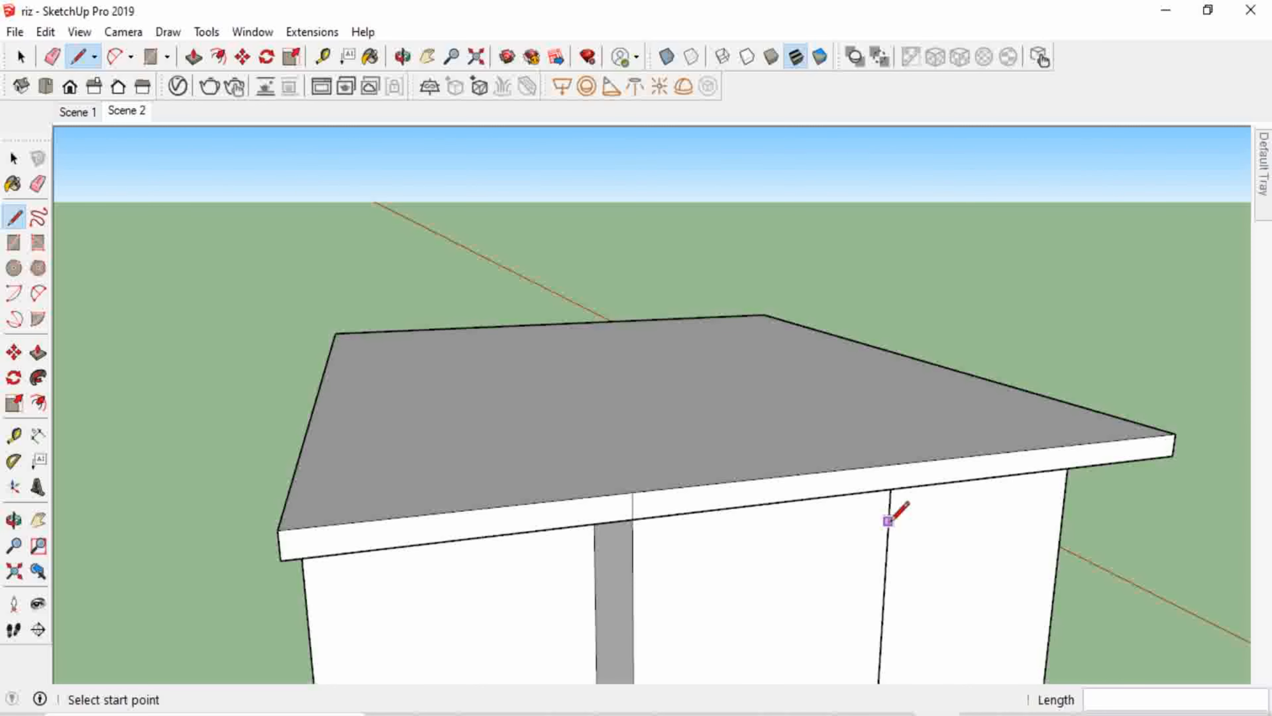
{"action": "scroll", "coordinate": [887, 522], "scroll_direction": "up", "scroll_amount": 2}
{"action": "middle_click_drag", "start_coordinate": [974, 454], "coordinate": [920, 492]}
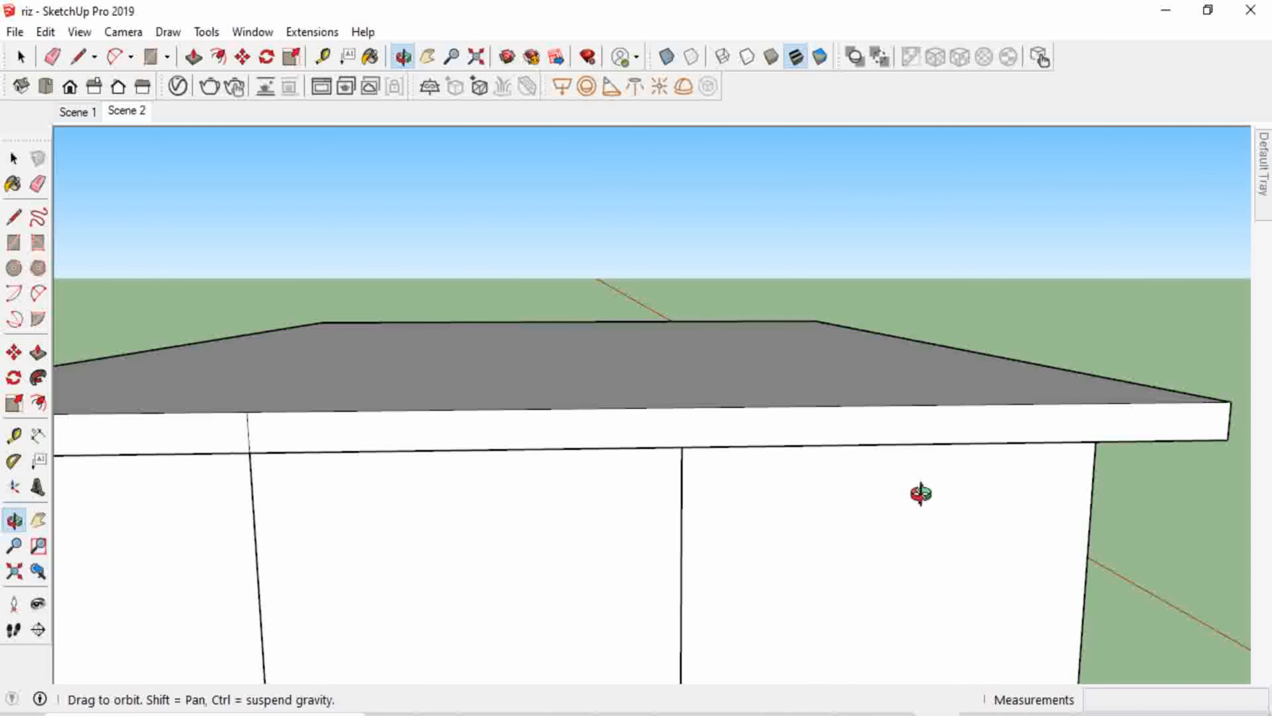
{"action": "left_click", "coordinate": [682, 446]}
{"action": "left_click", "coordinate": [682, 408]}
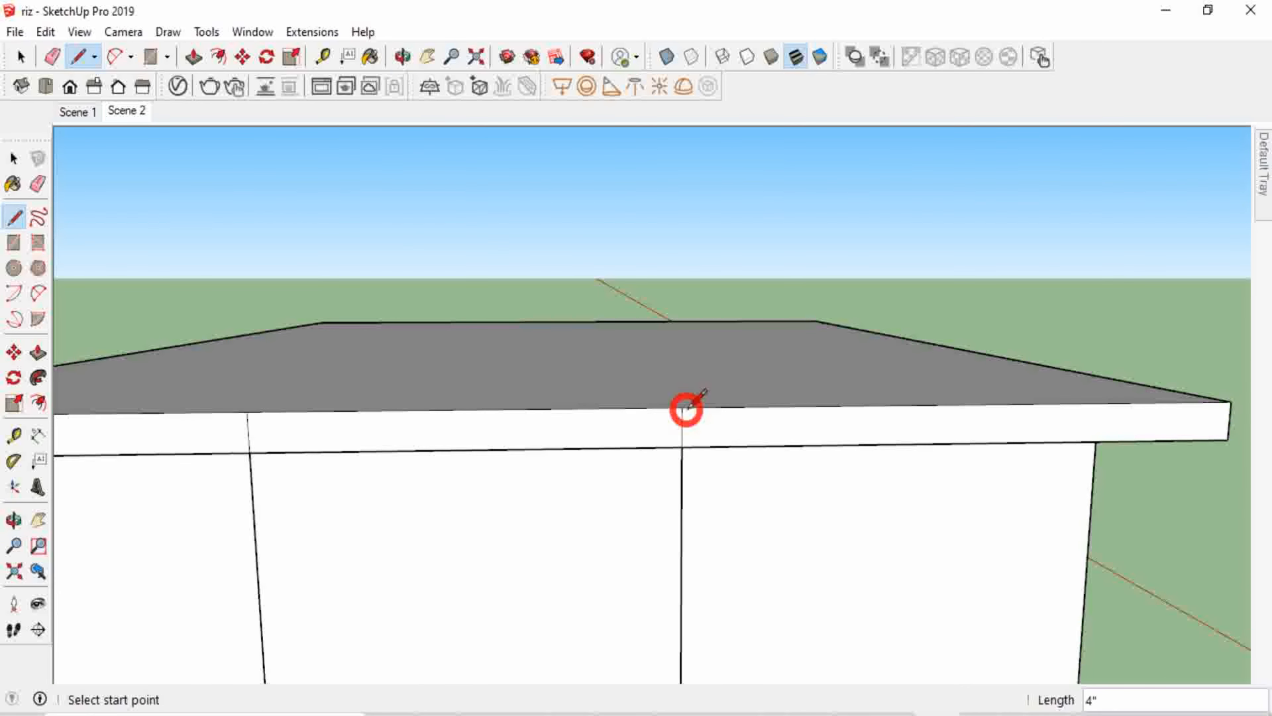
{"action": "key", "text": "space"}
Push the slab's overhanging edge faces on both sides of the recess back 2' to the walls.
{"action": "left_click", "coordinate": [192, 51]}
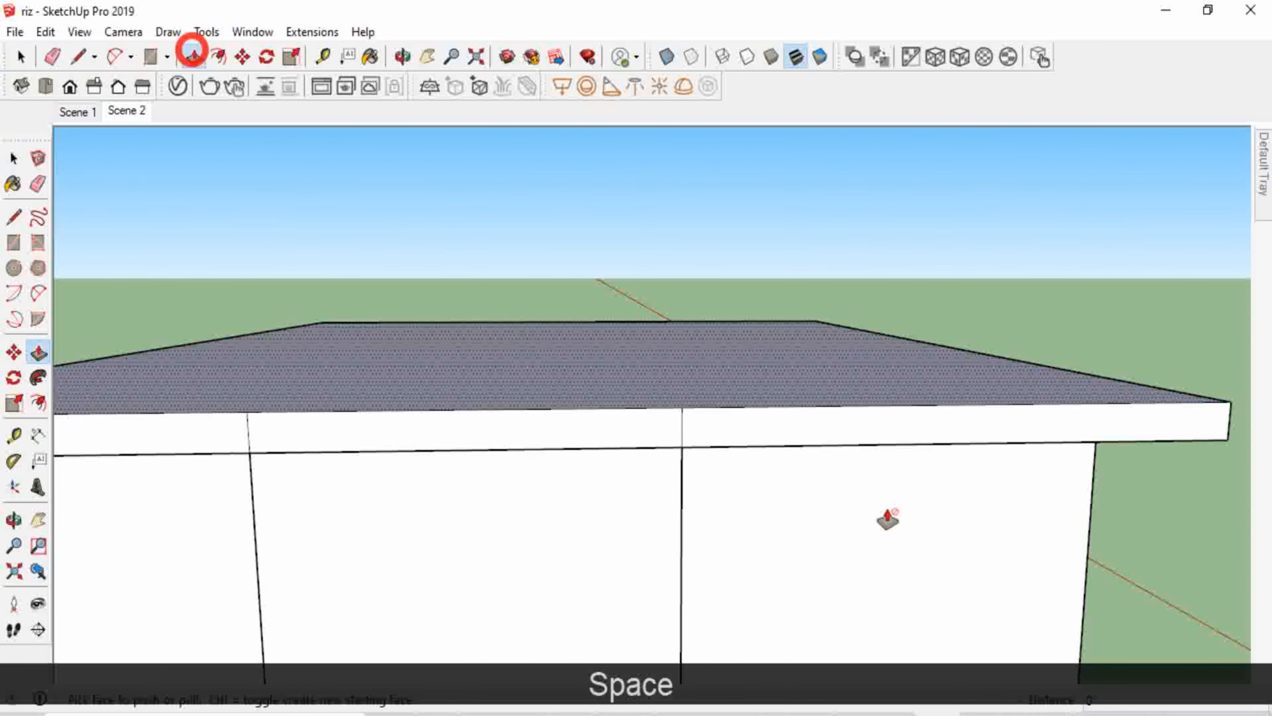
{"action": "scroll", "coordinate": [802, 553], "scroll_direction": "down", "scroll_amount": 2}
{"action": "middle_click_drag", "start_coordinate": [841, 505], "coordinate": [748, 597]}
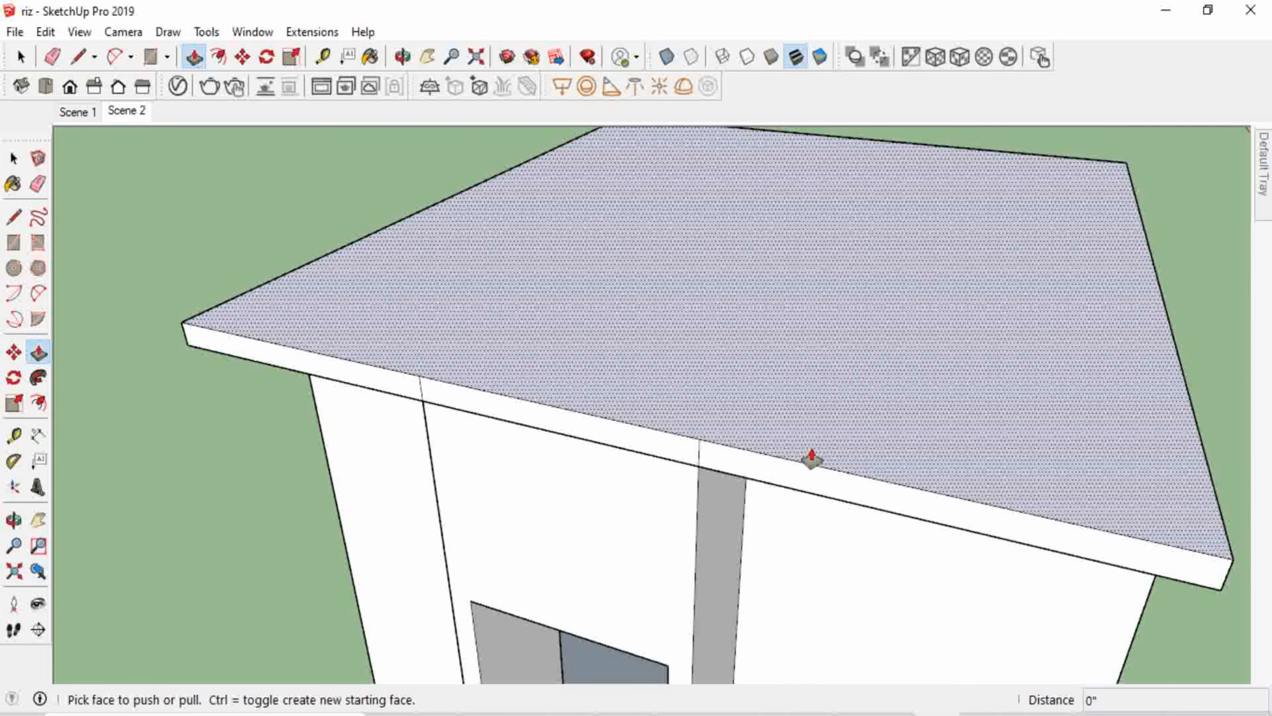
{"action": "left_click_drag", "start_coordinate": [804, 478], "coordinate": [1033, 506]}
{"action": "middle_click_drag", "start_coordinate": [1033, 505], "coordinate": [693, 466]}
{"action": "left_click", "coordinate": [1018, 463]}
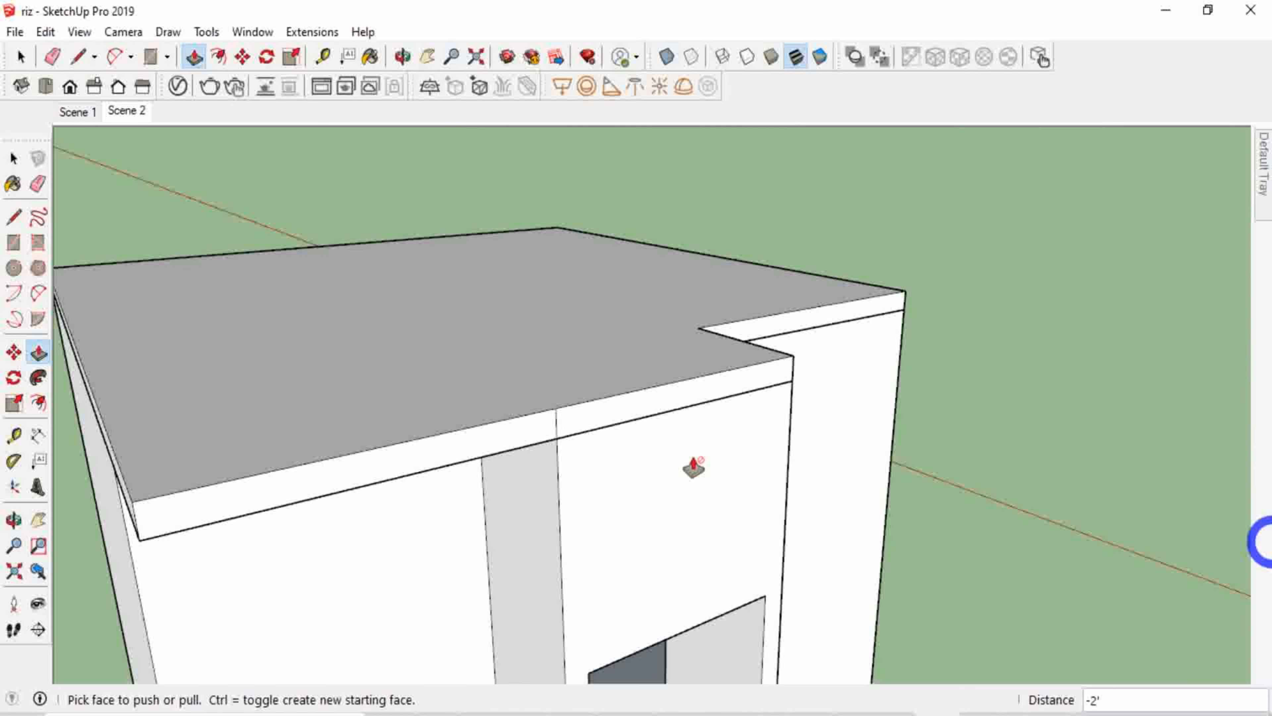
{"action": "left_click", "coordinate": [449, 442]}
{"action": "left_click", "coordinate": [213, 469]}
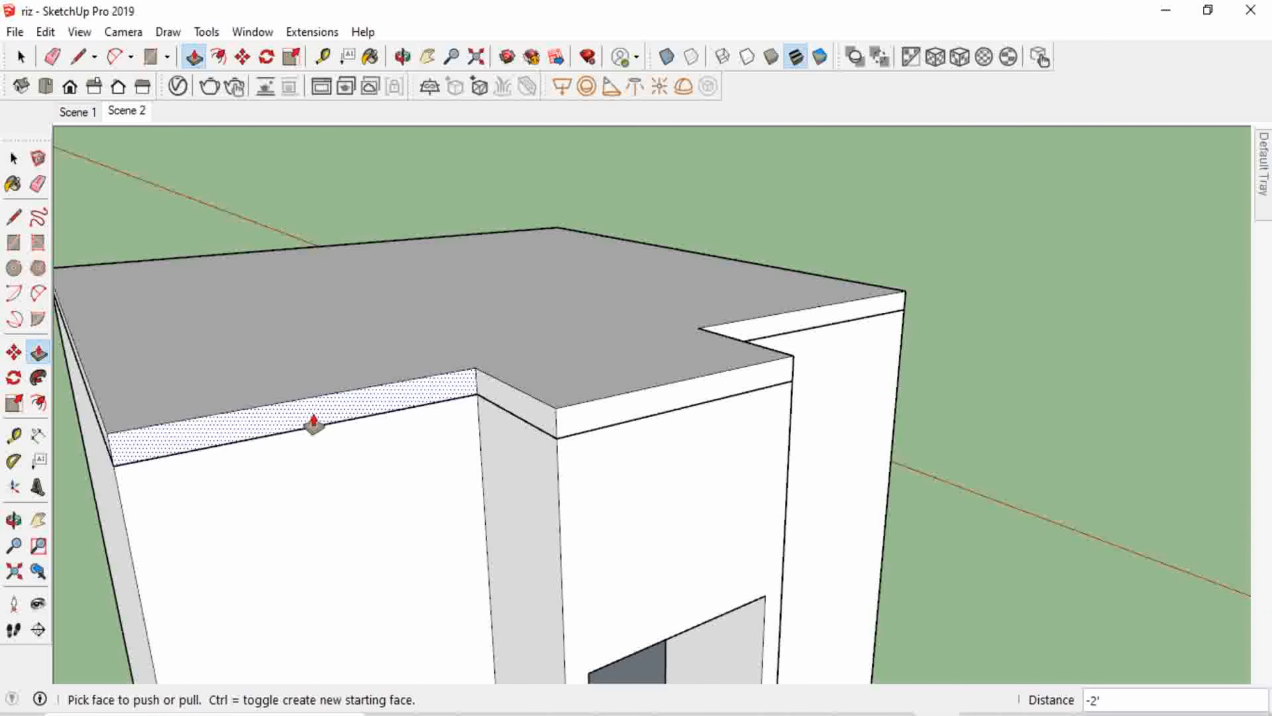
Select all connected geometry of the roof slab and make it a group.
{"action": "key", "text": "space"}
{"action": "triple_click", "coordinate": [401, 343]}
{"action": "right_click", "coordinate": [400, 343]}
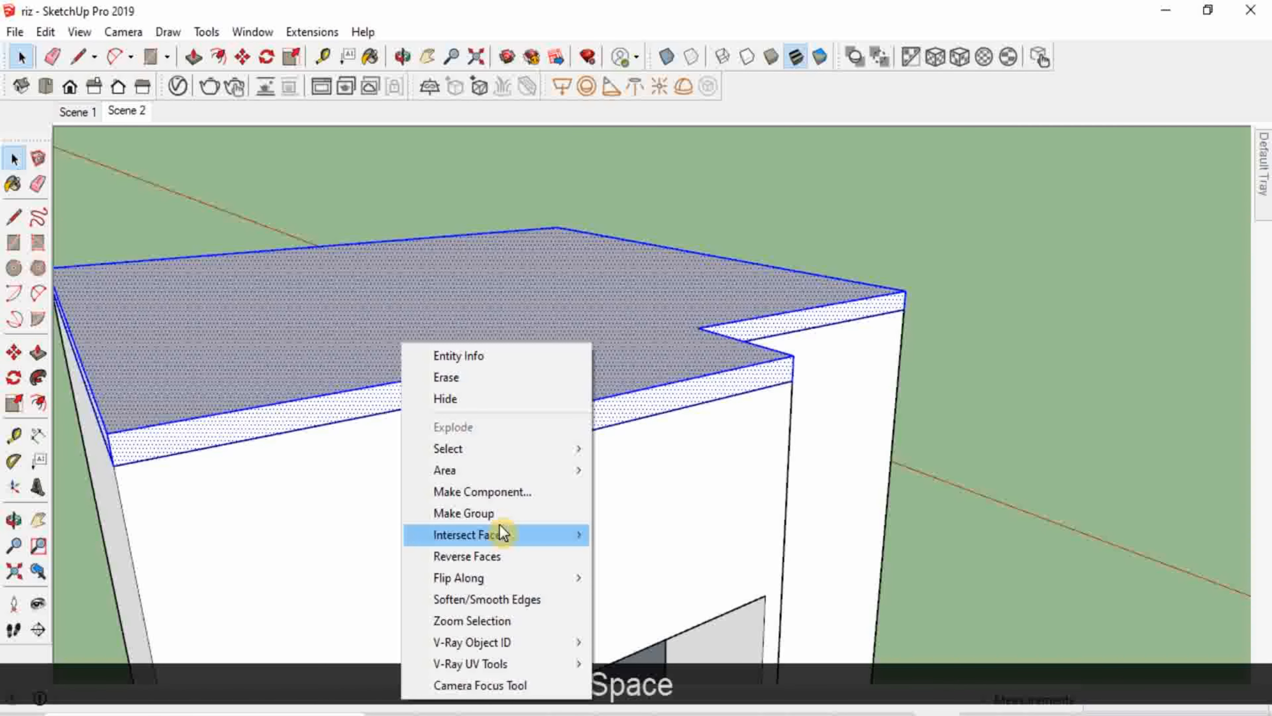
{"action": "left_click", "coordinate": [492, 514]}
Hide the roof slab group to expose the room's interior.
{"action": "middle_click_drag", "start_coordinate": [593, 434], "coordinate": [105, 576]}
{"action": "middle_click_drag", "start_coordinate": [781, 650], "coordinate": [710, 486]}
{"action": "middle_click_drag", "start_coordinate": [752, 322], "coordinate": [716, 311]}
{"action": "right_click", "coordinate": [717, 311]}
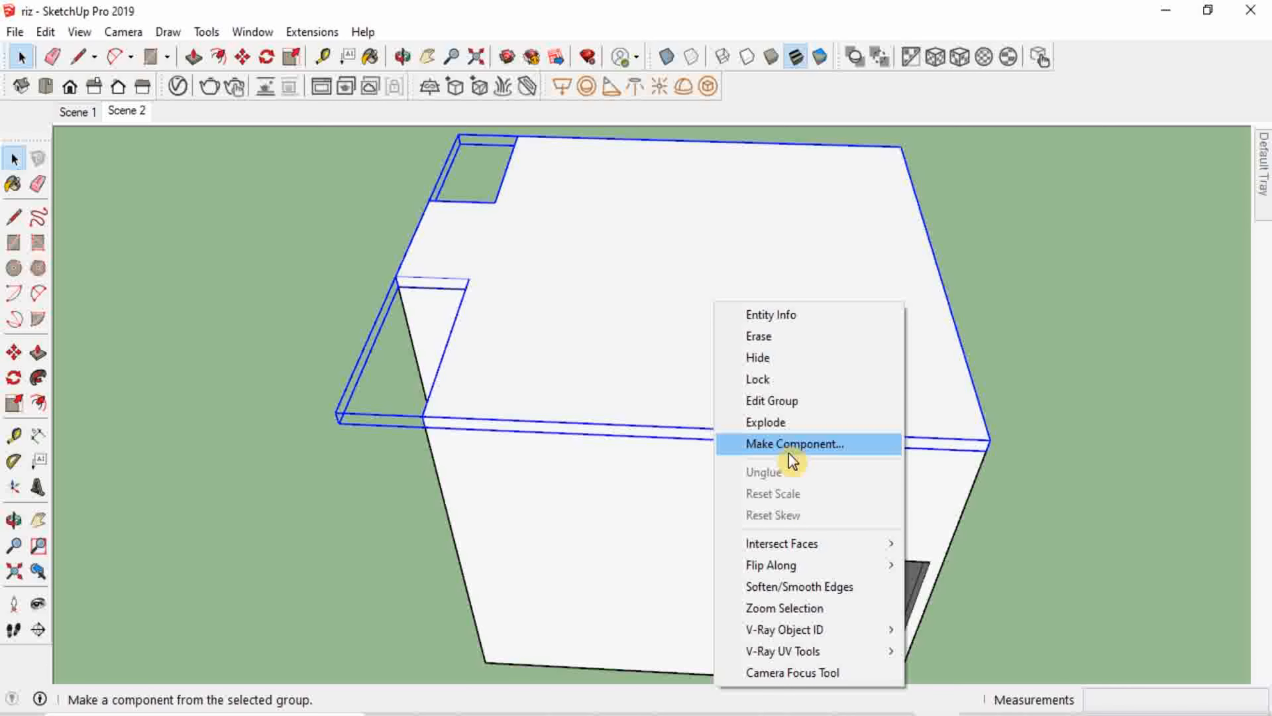
{"action": "left_click", "coordinate": [786, 364]}
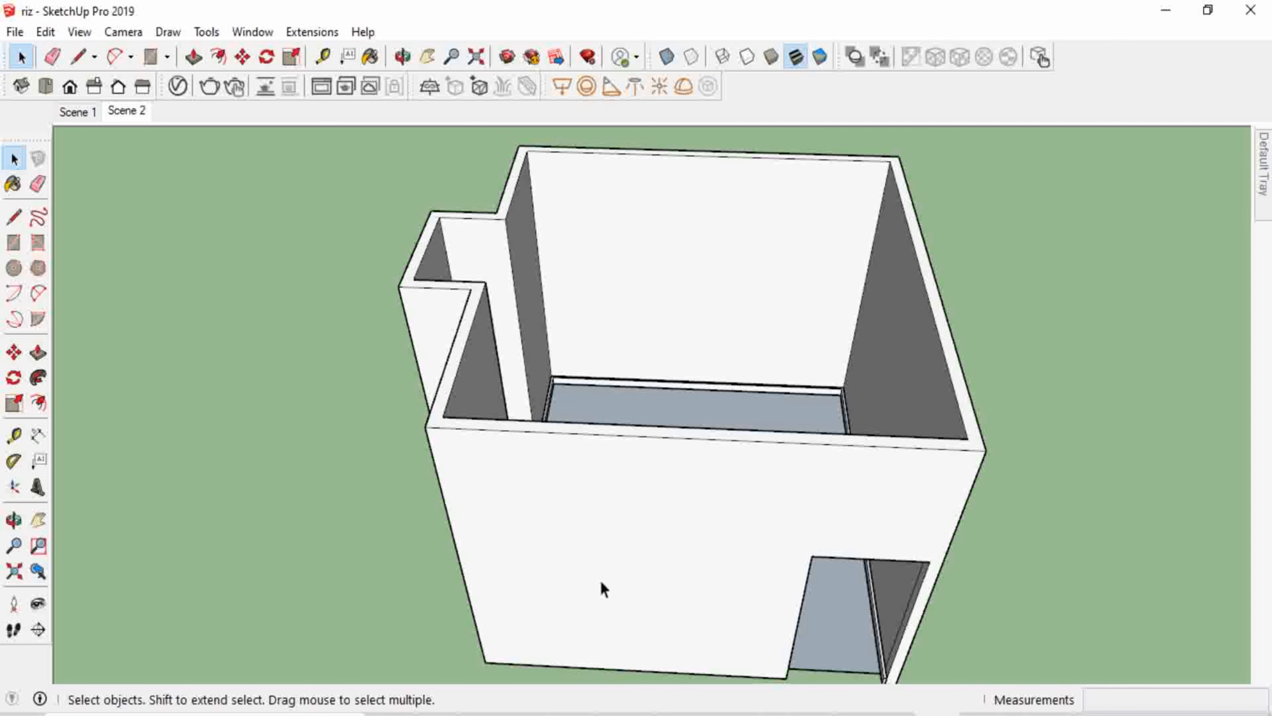
Try to open the 3D Warehouse model library.
{"action": "middle_click_drag", "start_coordinate": [776, 523], "coordinate": [659, 384]}
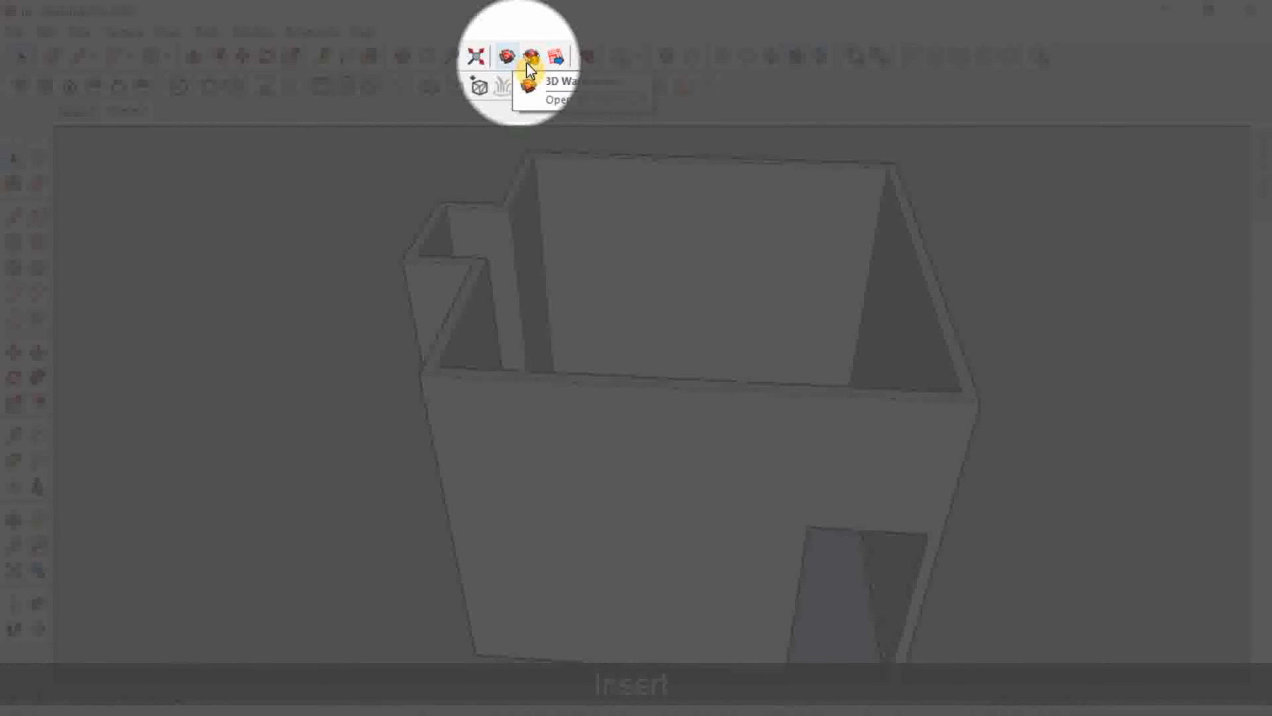
{"action": "left_click", "coordinate": [509, 58]}
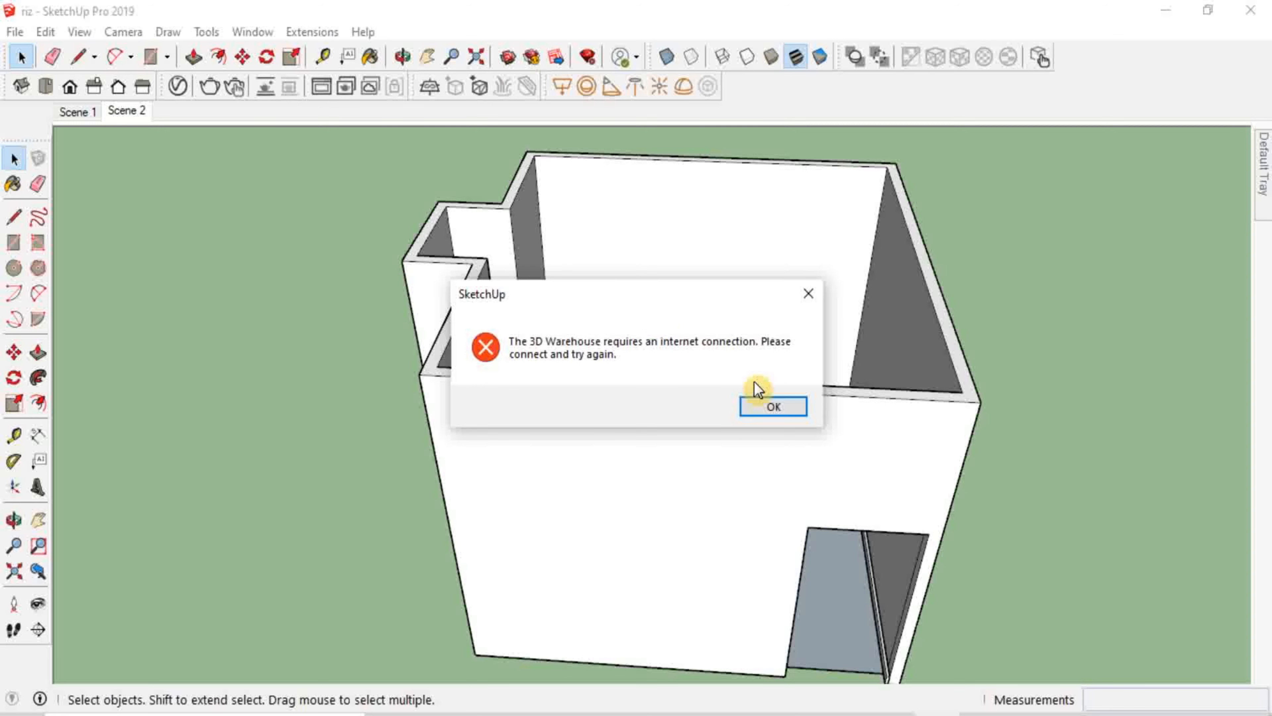
{"action": "left_click", "coordinate": [773, 412]}
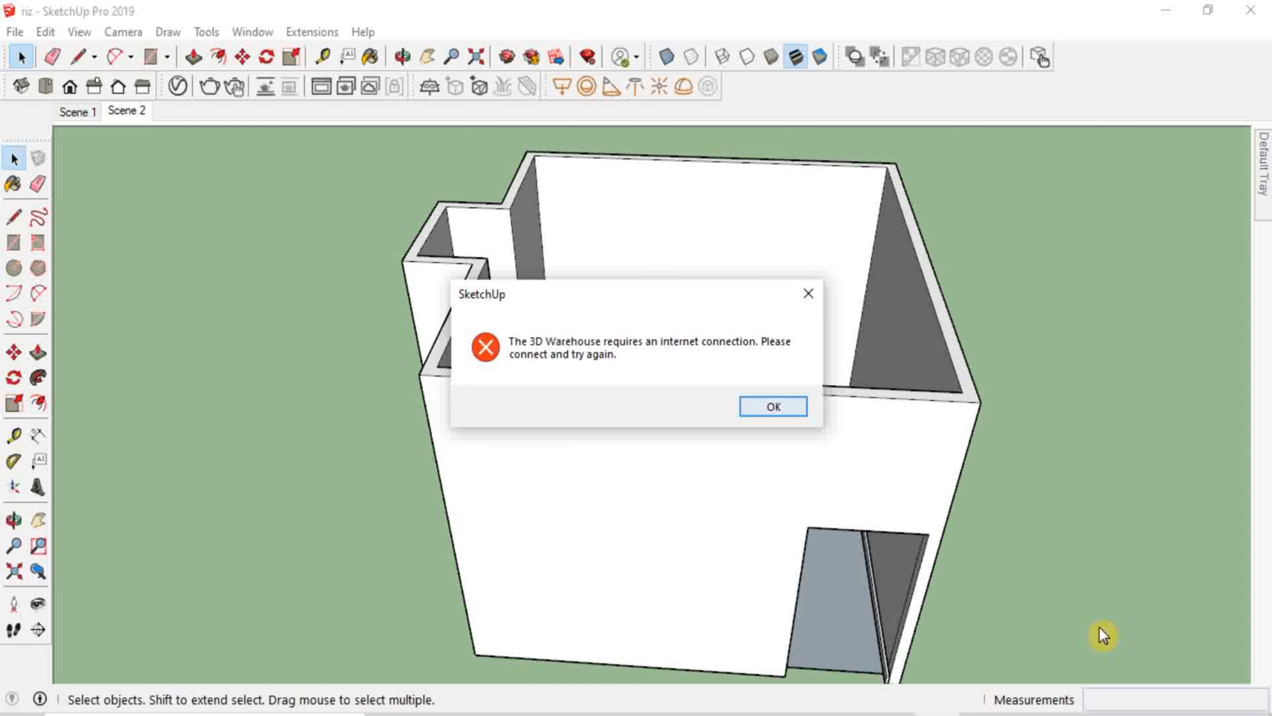
{"action": "left_click", "coordinate": [749, 411]}
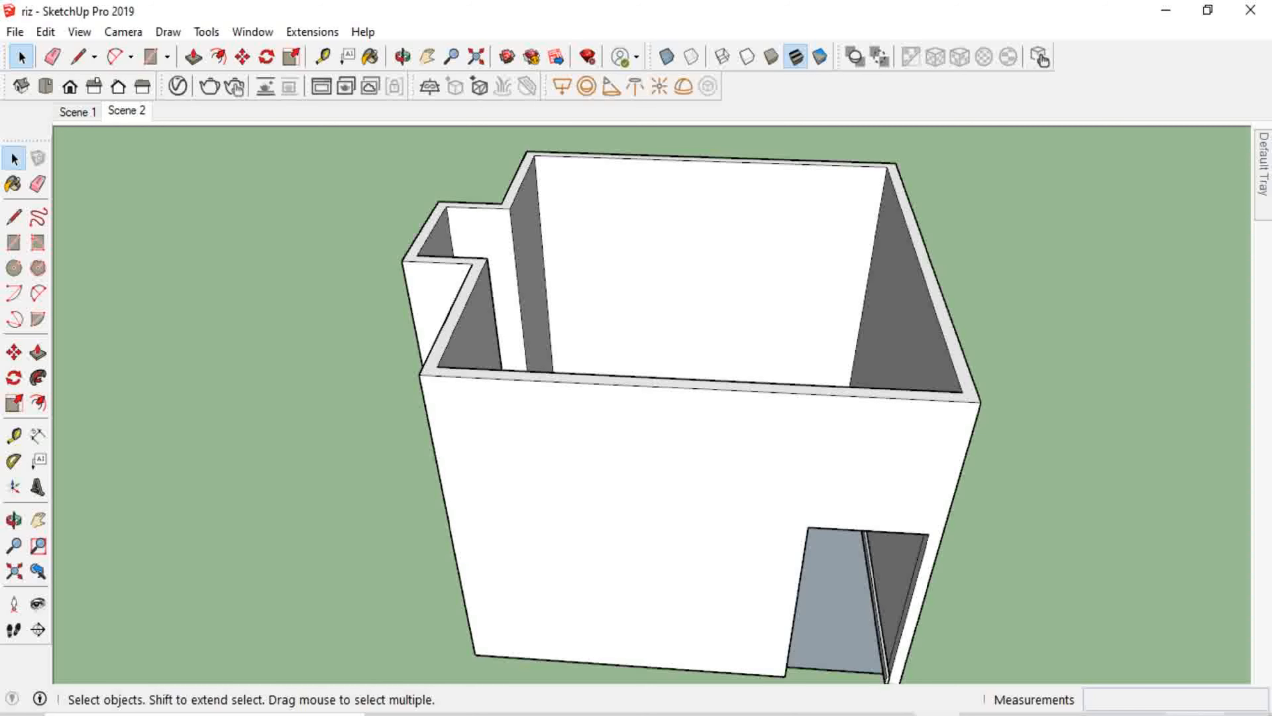
Switch to the Windows network settings, restart Wi-Fi and reconnect to the Redmi 9 Prime network.
{"action": "left_click", "coordinate": [1120, 715]}
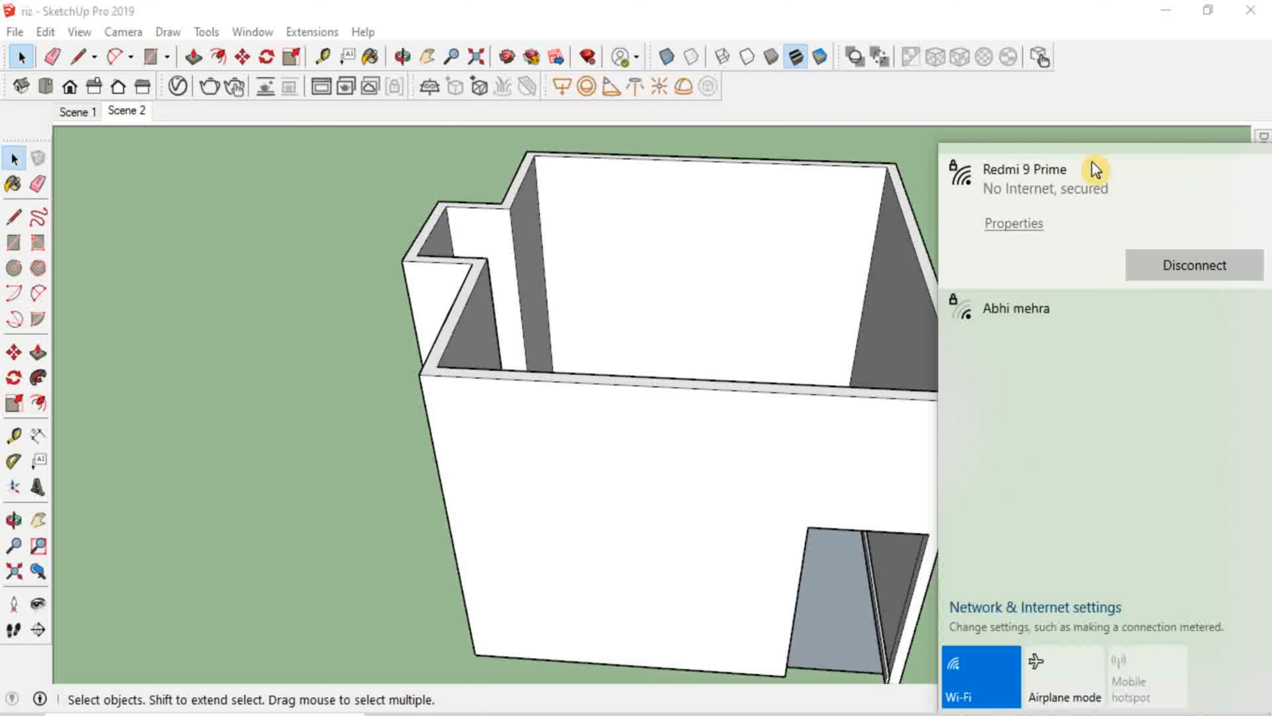
{"action": "left_click", "coordinate": [1015, 670]}
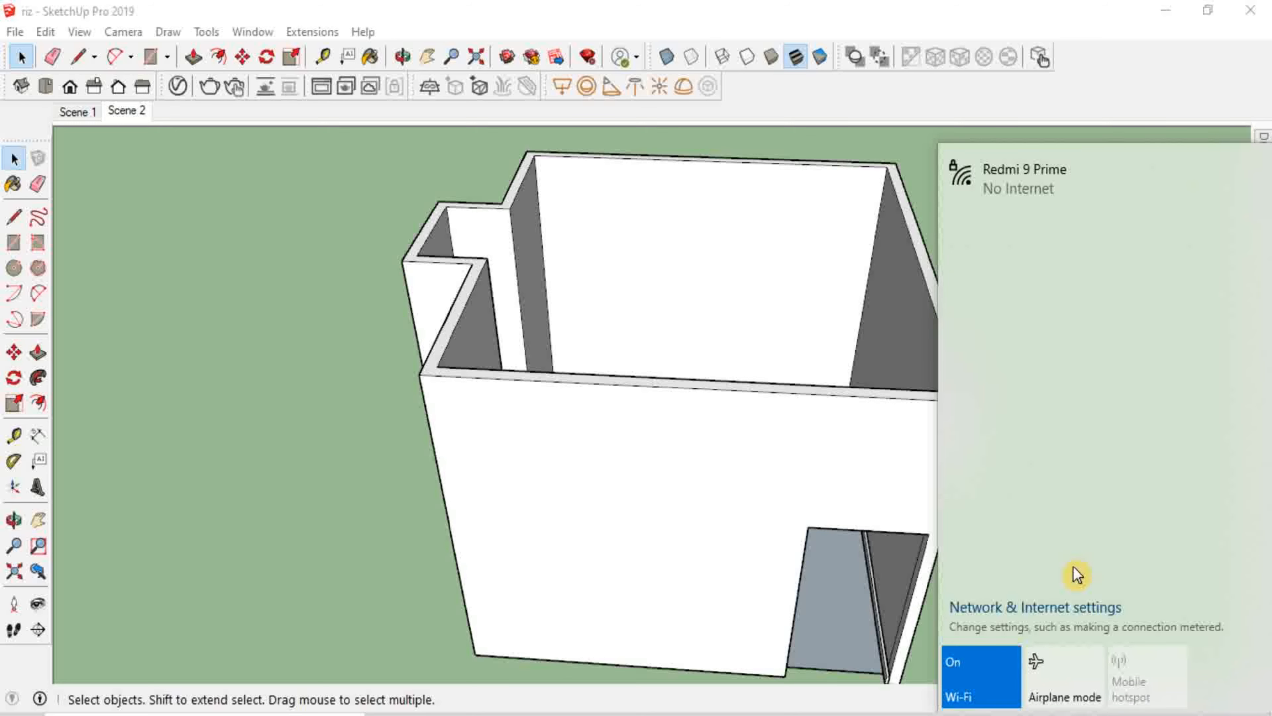
{"action": "left_click", "coordinate": [1055, 184]}
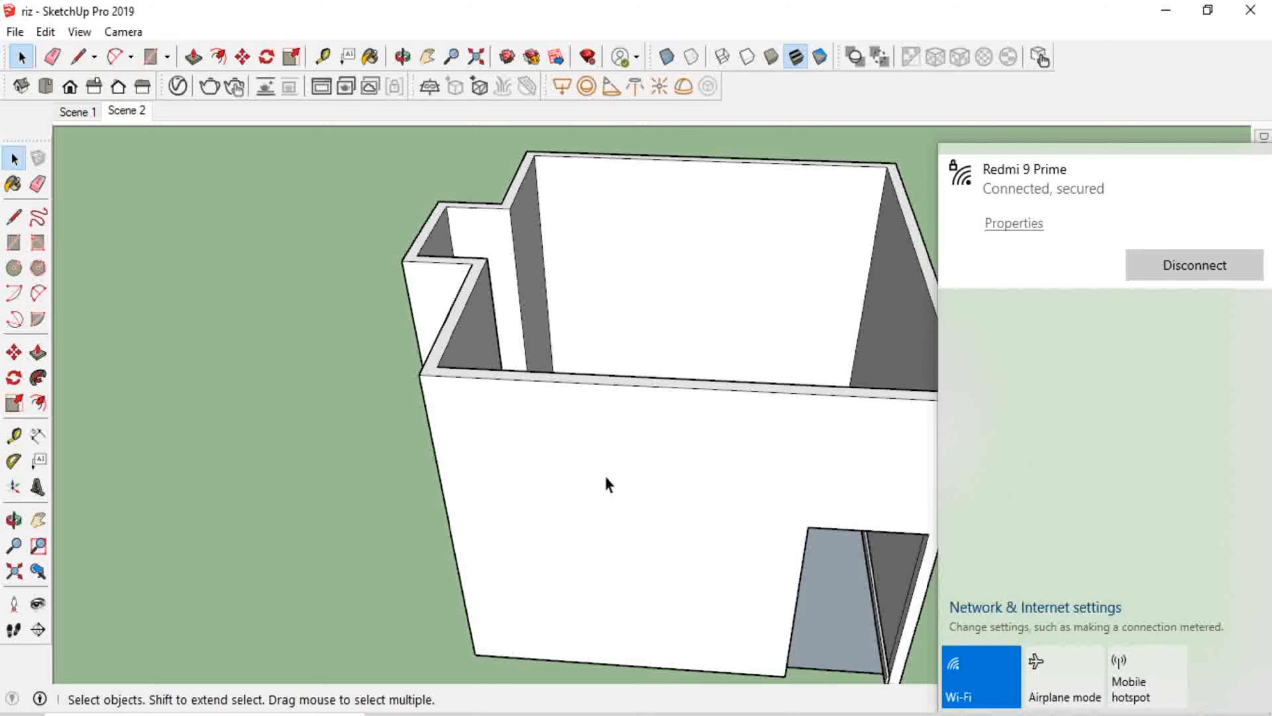
Open 3D Warehouse and look through the product results for "bed".
{"action": "left_click", "coordinate": [630, 470]}
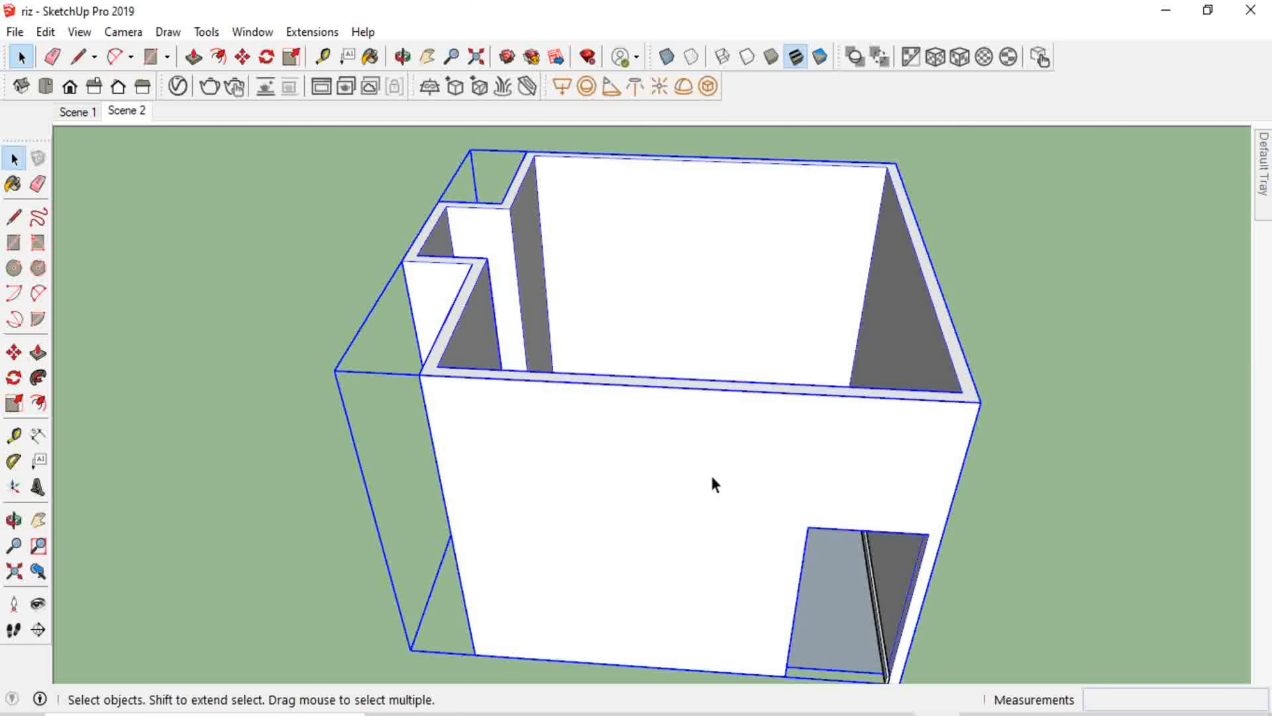
{"action": "left_click", "coordinate": [503, 60]}
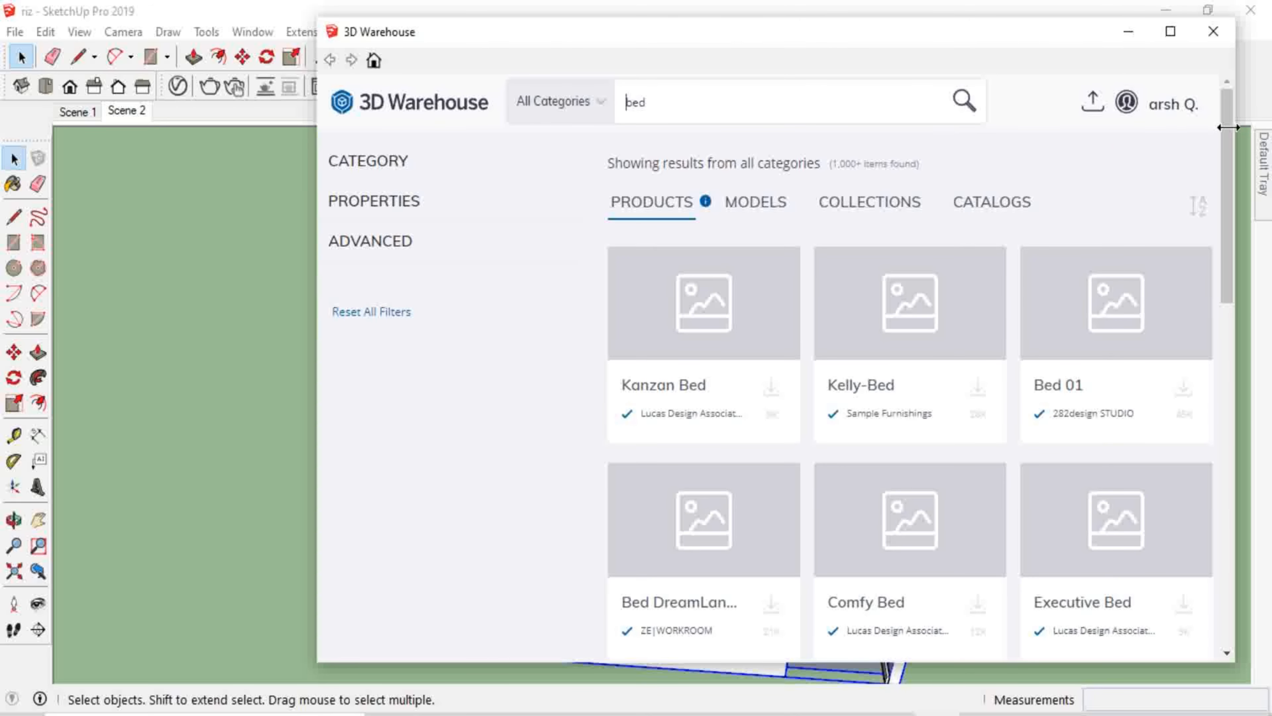
{"action": "left_click", "coordinate": [643, 117]}
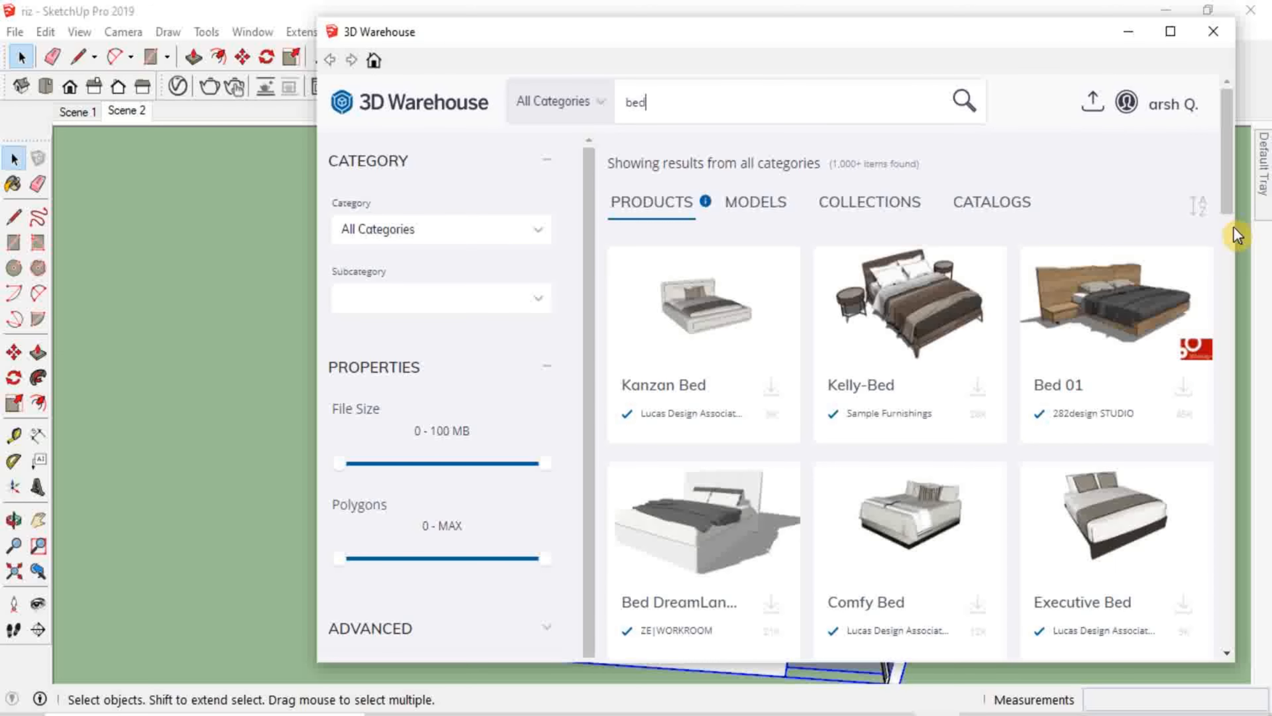
{"action": "scroll", "coordinate": [1227, 222], "scroll_direction": "down", "scroll_amount": 3}
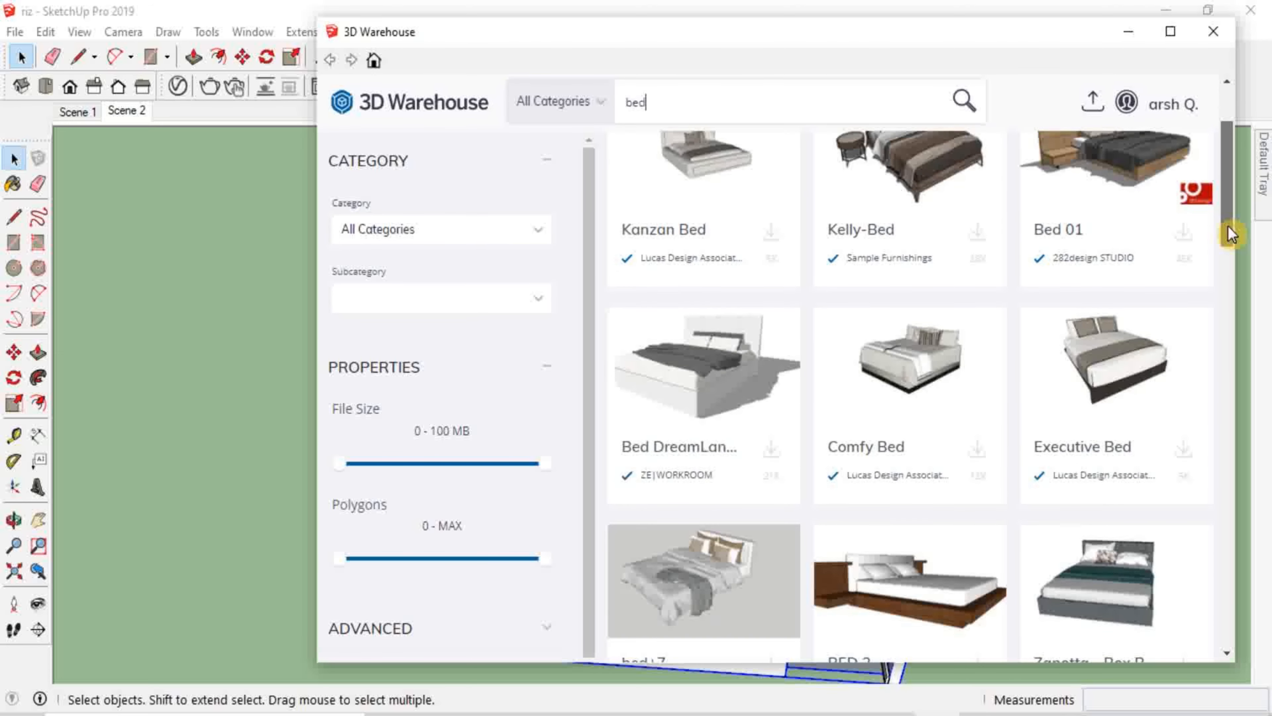
{"action": "scroll", "coordinate": [1227, 226], "scroll_direction": "up", "scroll_amount": 3}
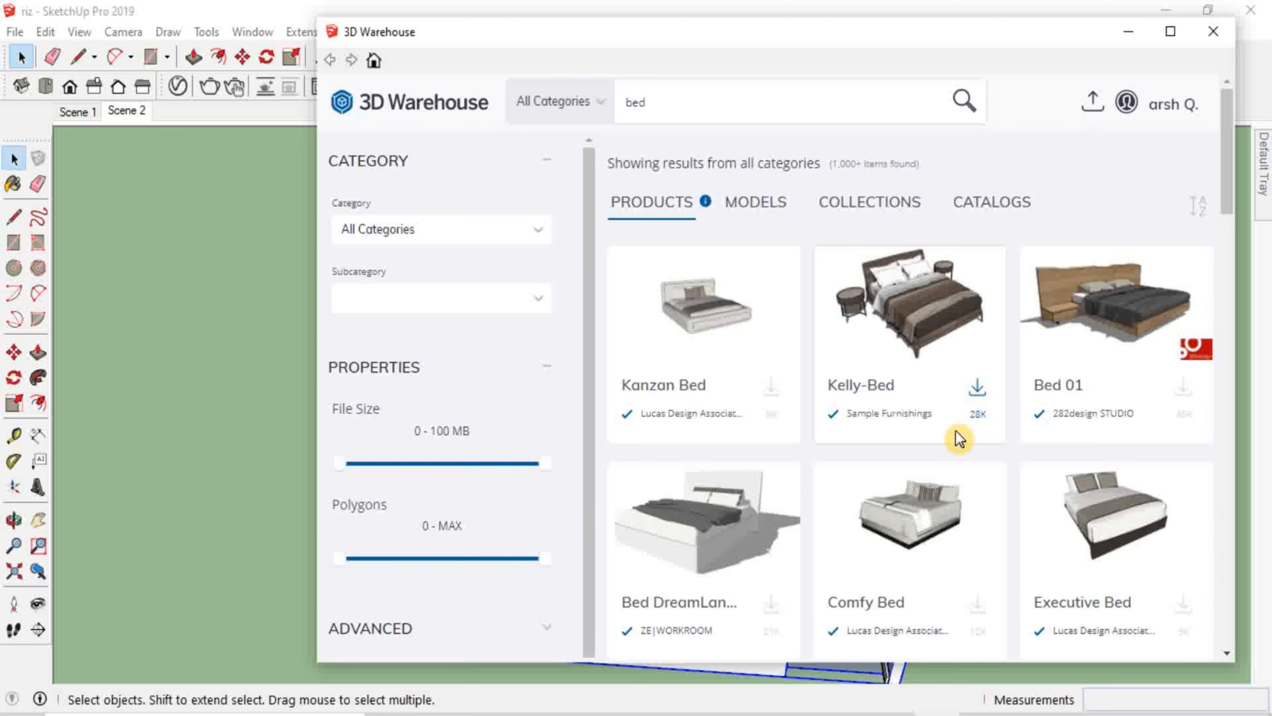
Load the Kelly-Bed product directly into the model and place it at the room's outer wall corner.
{"action": "left_click", "coordinate": [977, 603]}
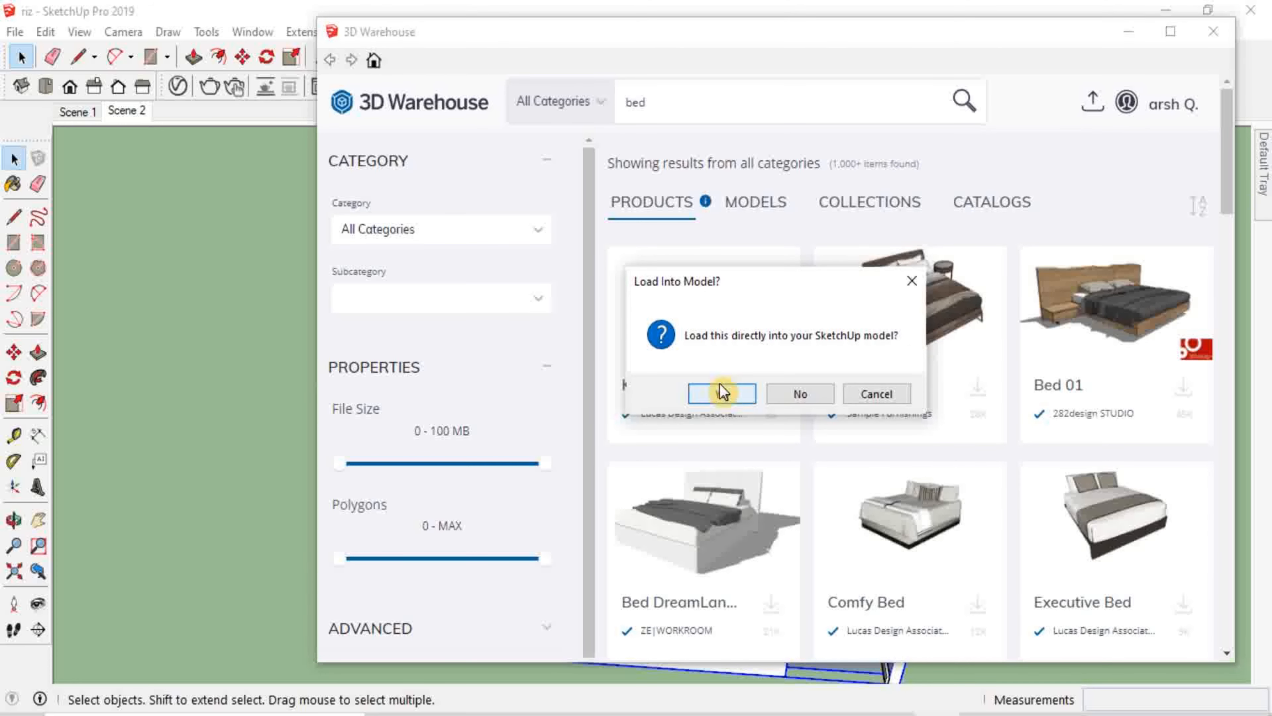
{"action": "left_click", "coordinate": [722, 393]}
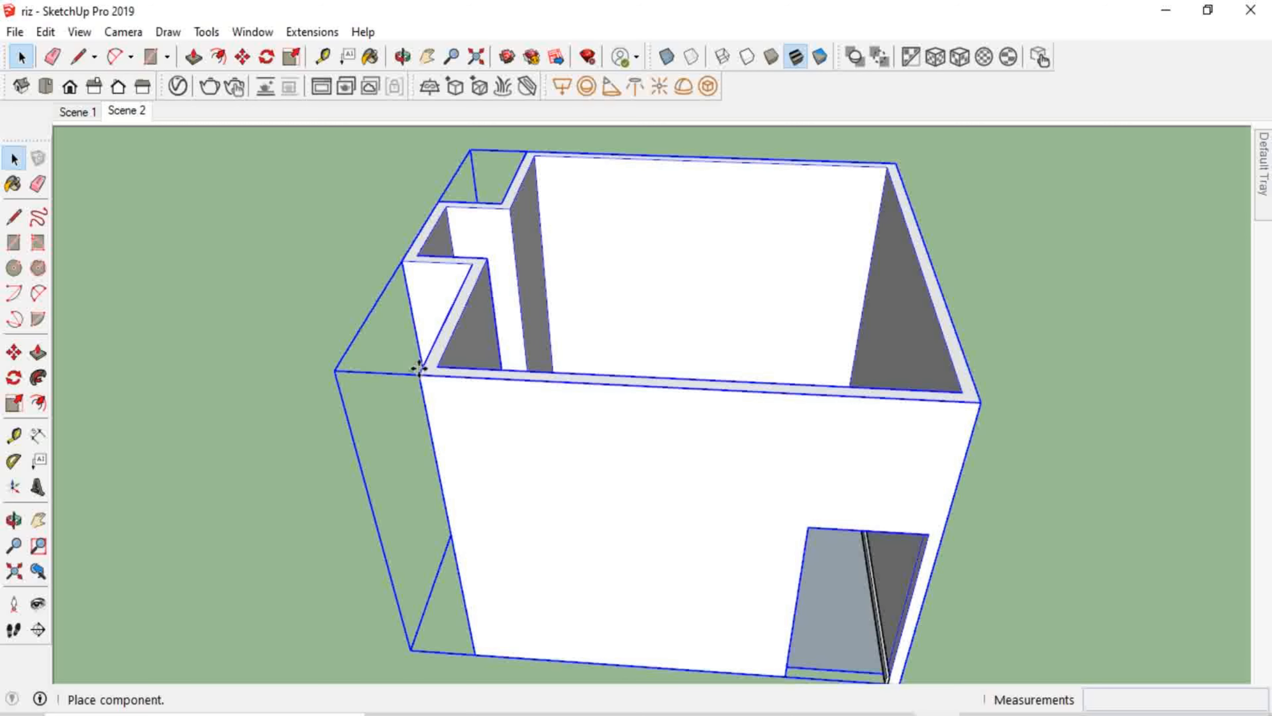
{"action": "mouse_move", "coordinate": [477, 513]}
{"action": "middle_mouse_down"}
{"action": "mouse_move", "coordinate": [454, 346]}
{"action": "mouse_move", "coordinate": [500, 442]}
{"action": "mouse_move", "coordinate": [426, 415]}
{"action": "mouse_move", "coordinate": [435, 323]}
{"action": "middle_mouse_up"}
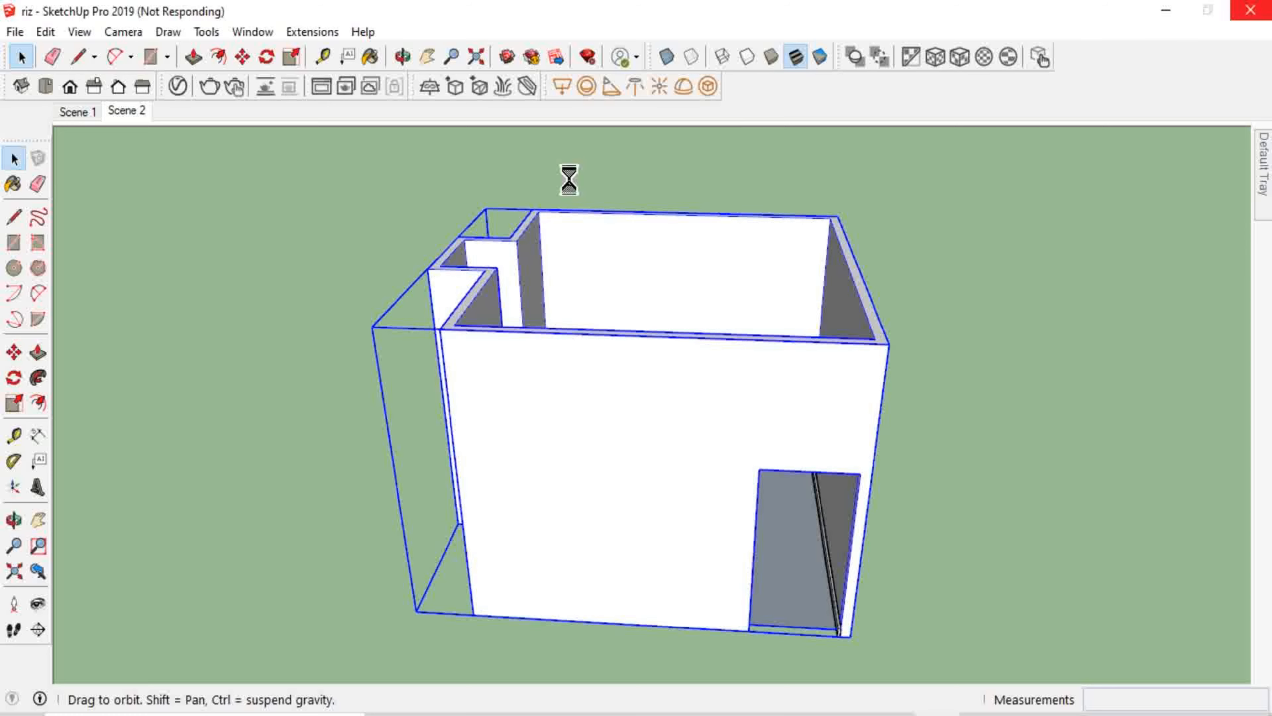
{"action": "middle_click_drag", "start_coordinate": [495, 311], "coordinate": [438, 329]}
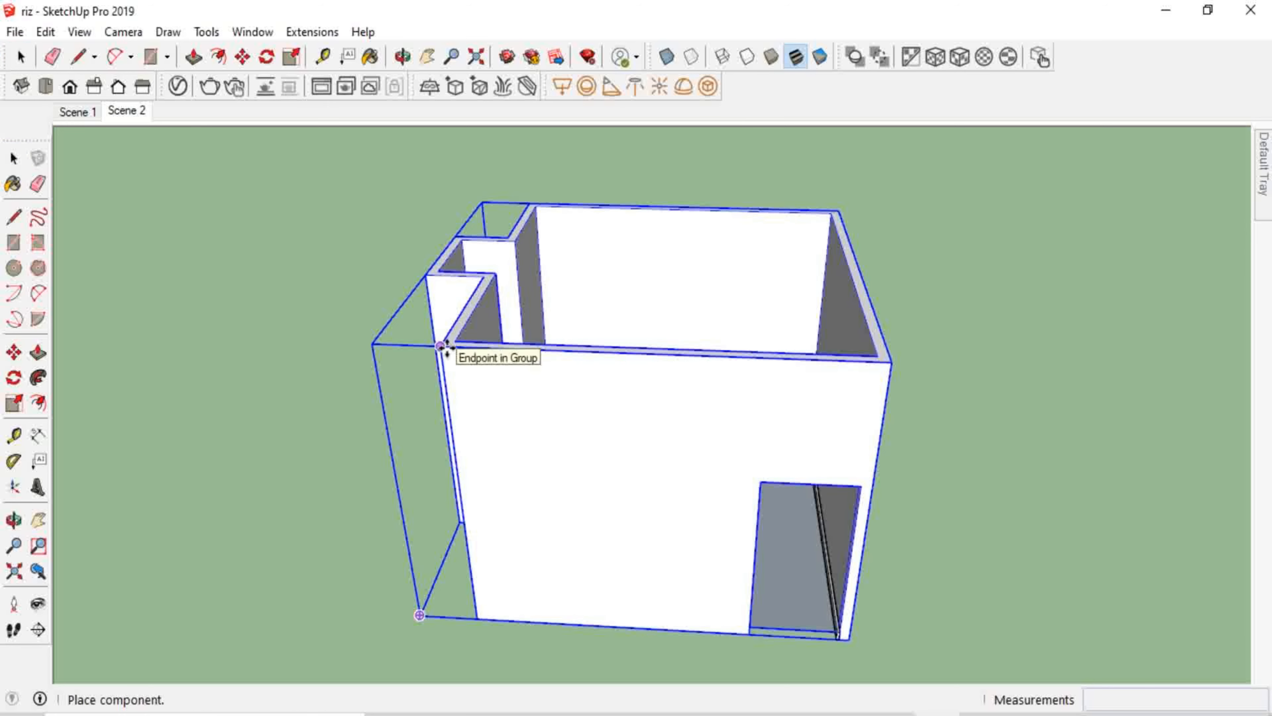
{"action": "key", "text": "m"}
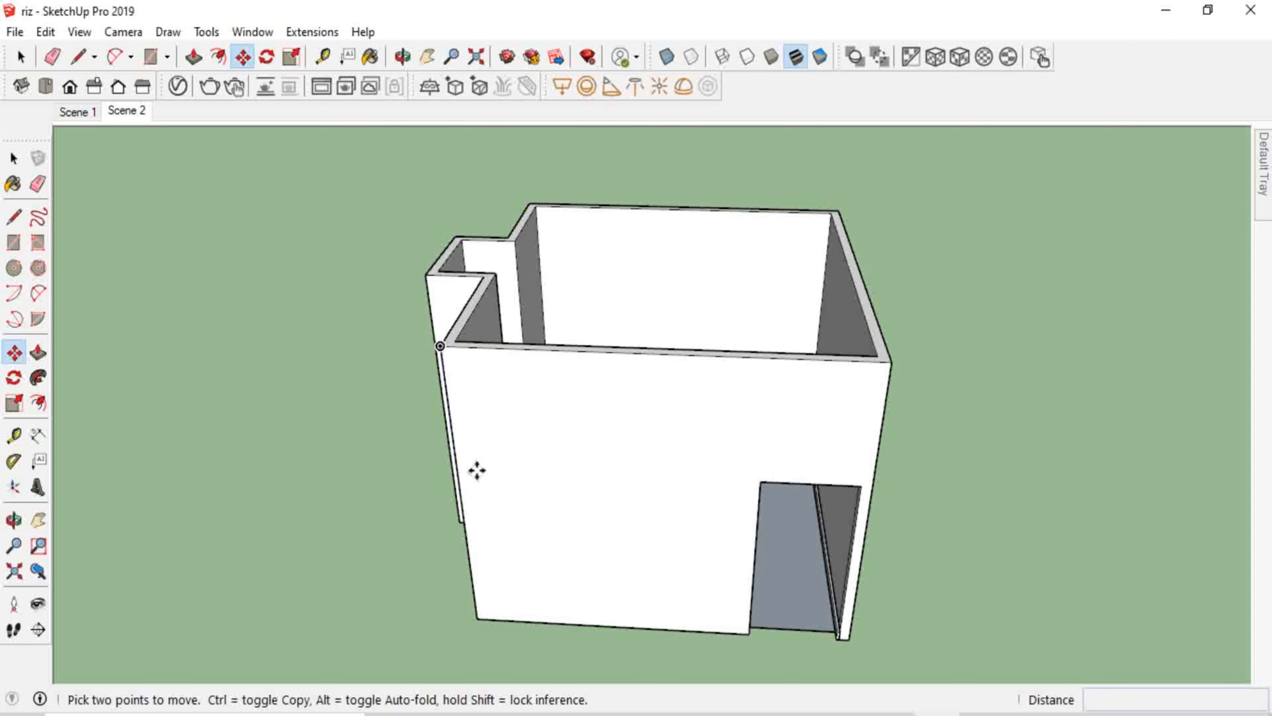
Delete the imported Kelly-Bed from the model.
{"action": "scroll", "coordinate": [476, 471], "scroll_direction": "down", "scroll_amount": 3}
{"action": "scroll", "coordinate": [477, 470], "scroll_direction": "down", "scroll_amount": 2}
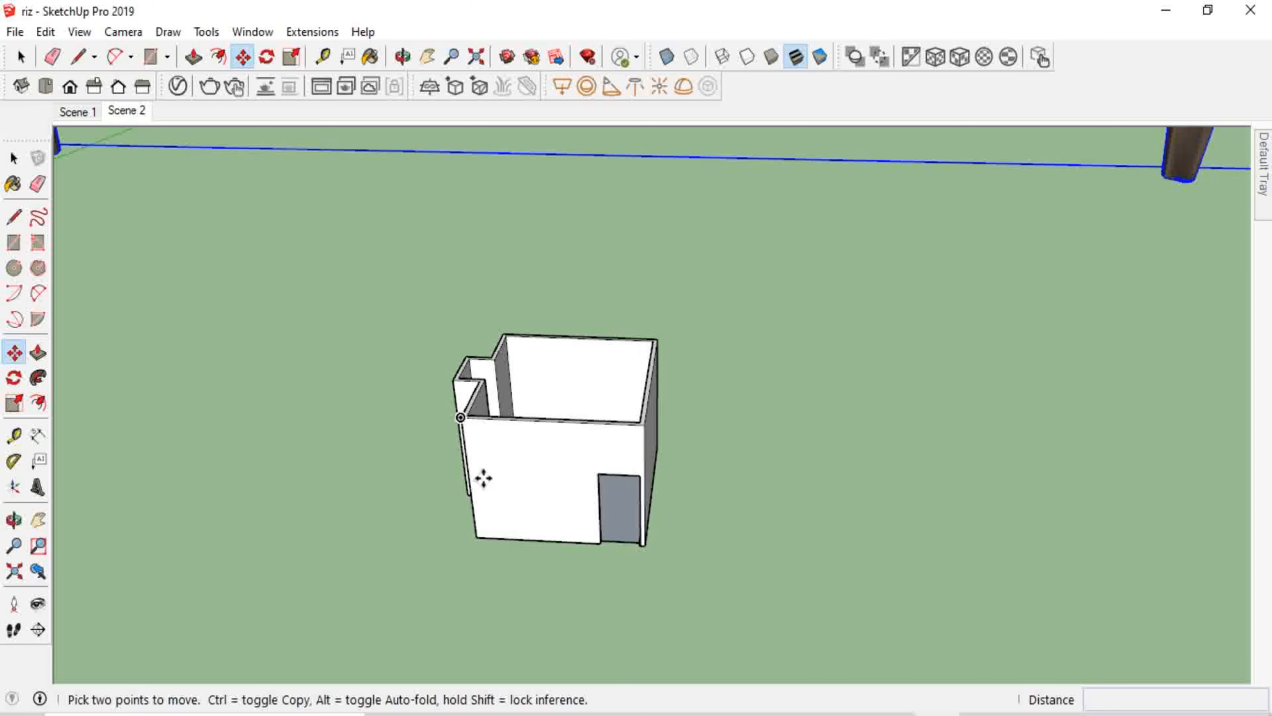
{"action": "scroll", "coordinate": [483, 477], "scroll_direction": "down", "scroll_amount": 2}
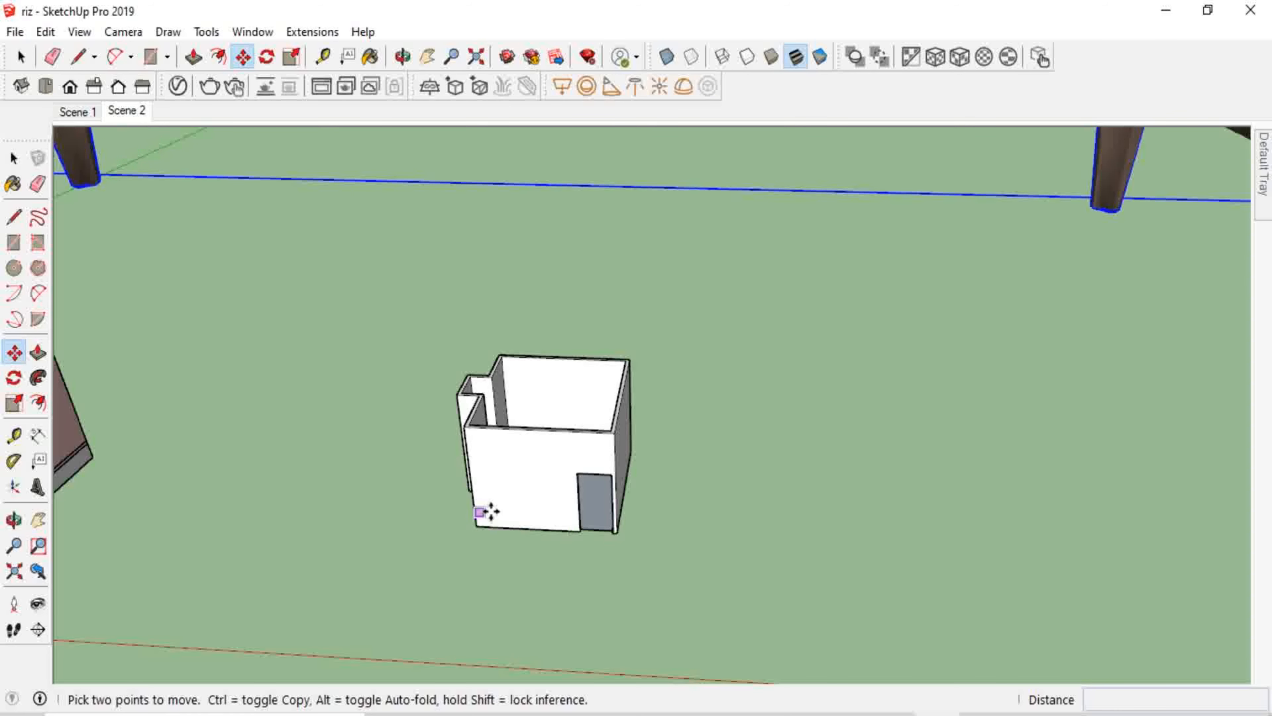
{"action": "scroll", "coordinate": [491, 512], "scroll_direction": "down", "scroll_amount": 2}
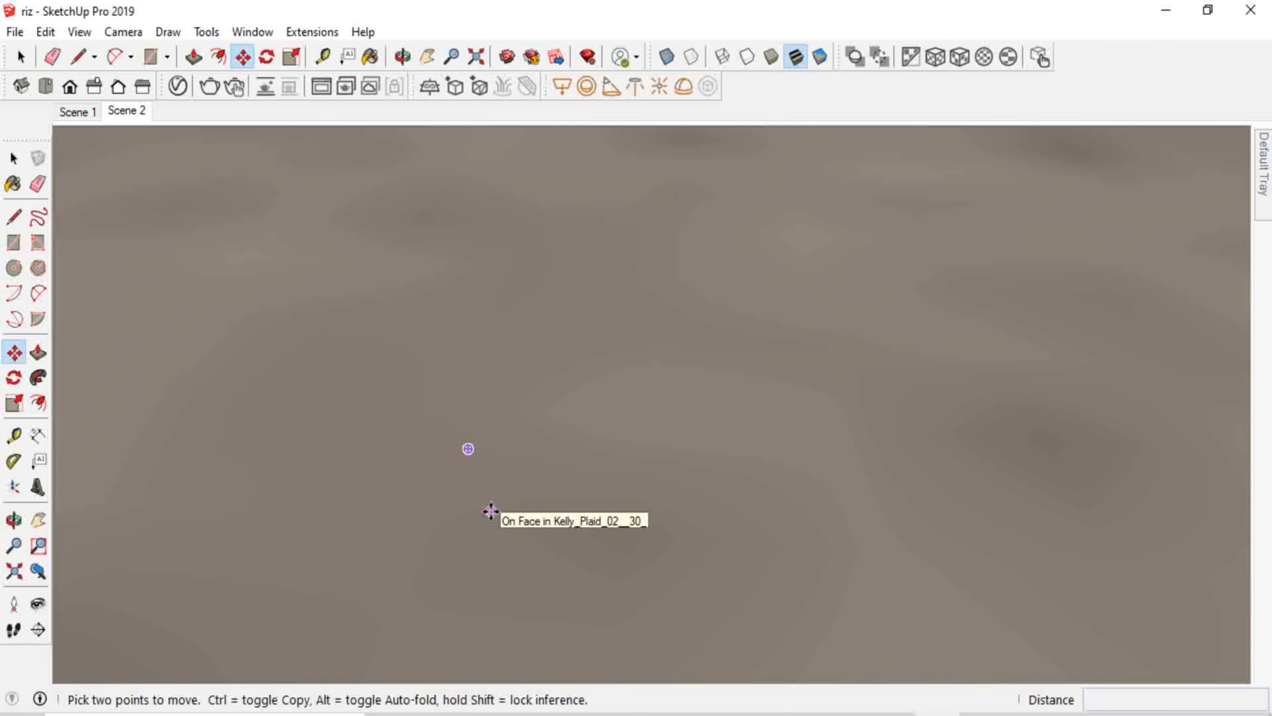
{"action": "scroll", "coordinate": [491, 511], "scroll_direction": "down", "scroll_amount": 1}
{"action": "scroll", "coordinate": [491, 511], "scroll_direction": "down", "scroll_amount": 1}
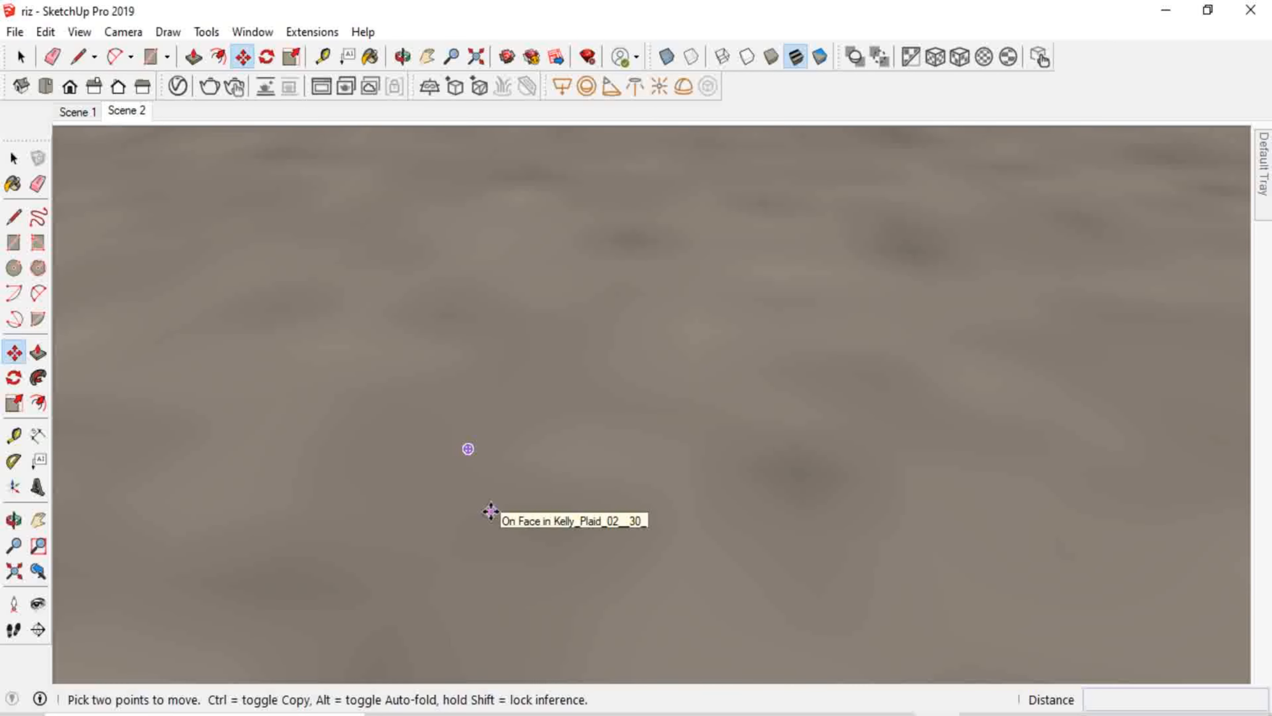
{"action": "scroll", "coordinate": [490, 511], "scroll_direction": "down", "scroll_amount": 1}
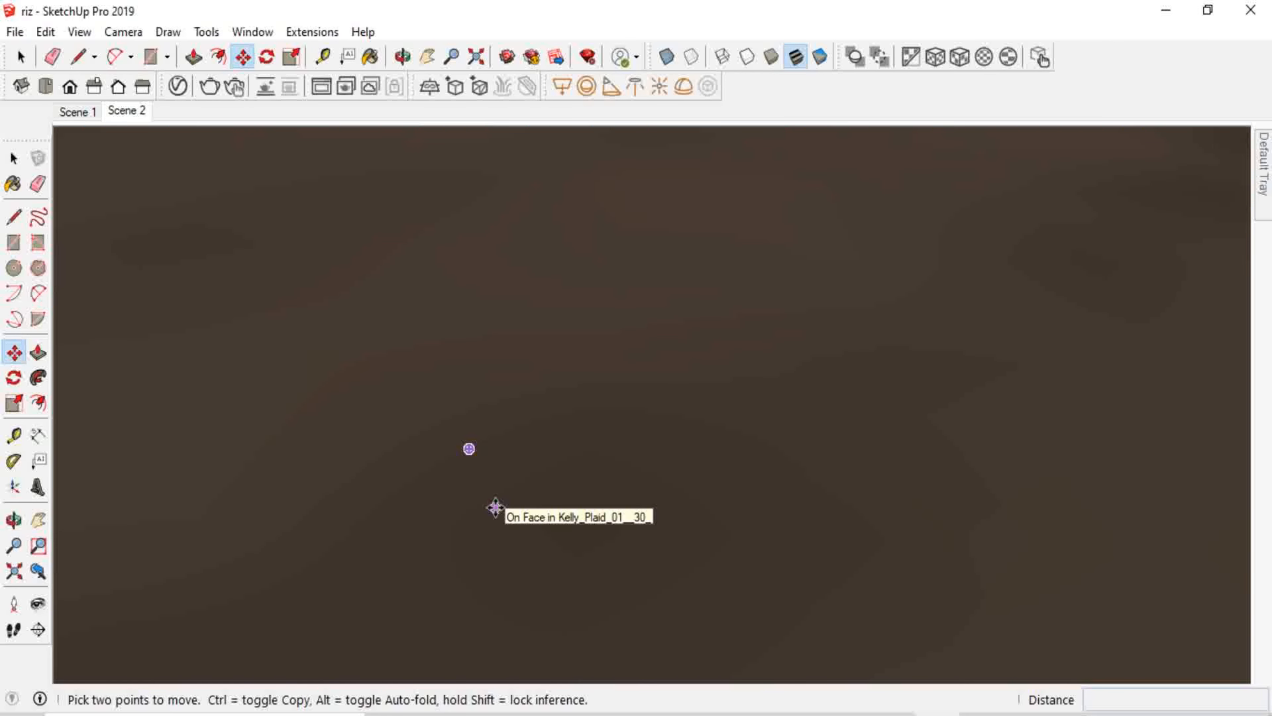
{"action": "scroll", "coordinate": [495, 507], "scroll_direction": "up", "scroll_amount": 5}
{"action": "key", "text": "Delete"}
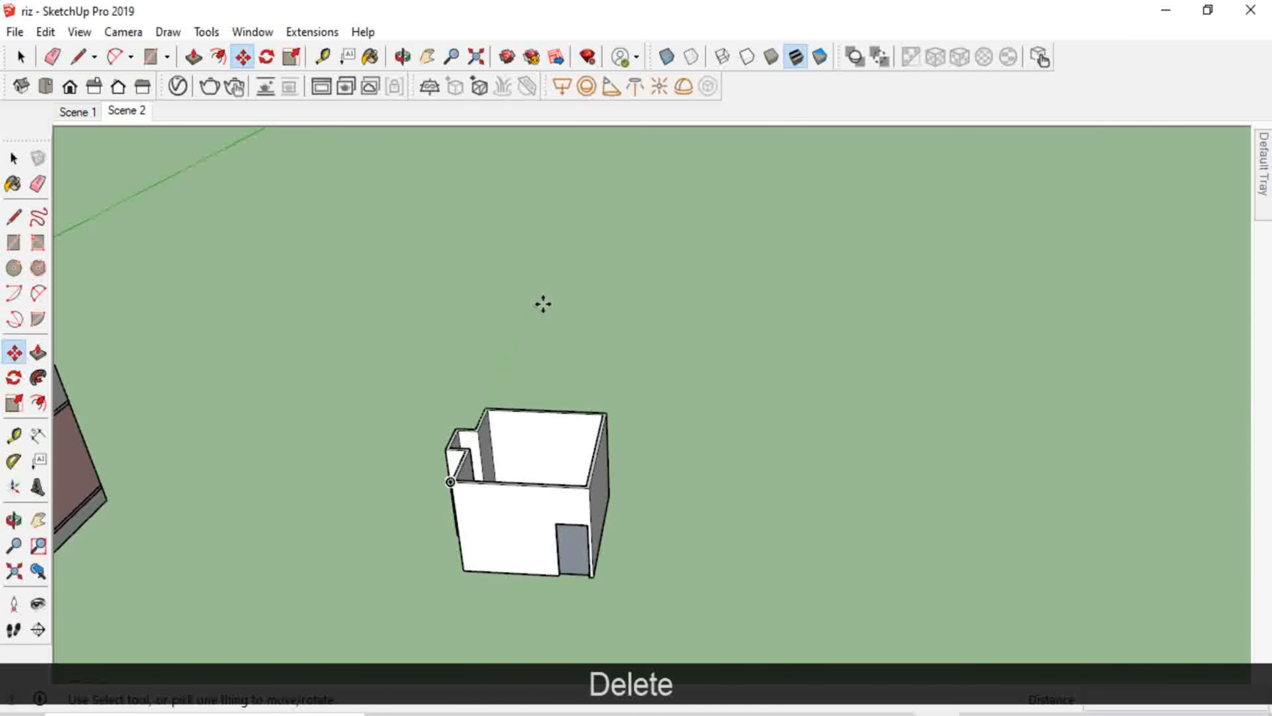
Reopen 3D Warehouse, browse the "bed" results and load the Sullivan platform bed with the navy cover directly into the model.
{"action": "left_click", "coordinate": [502, 54]}
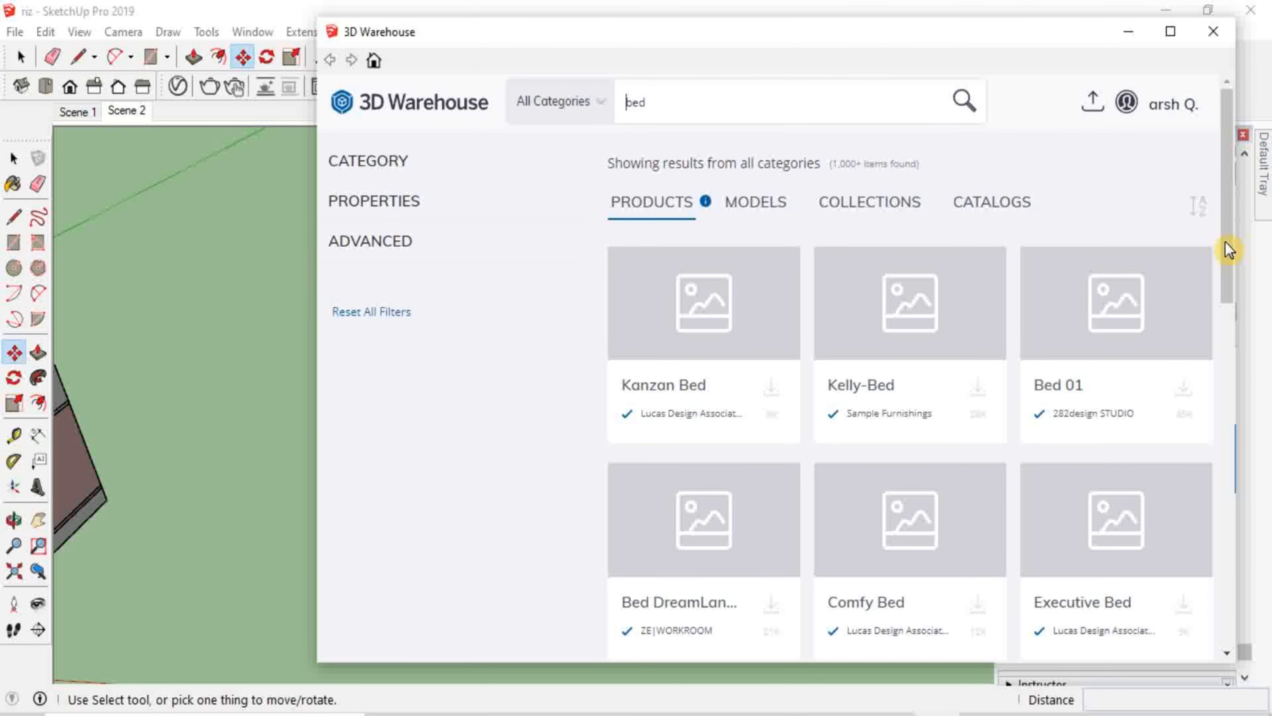
{"action": "scroll", "coordinate": [1230, 253], "scroll_direction": "down", "scroll_amount": 5}
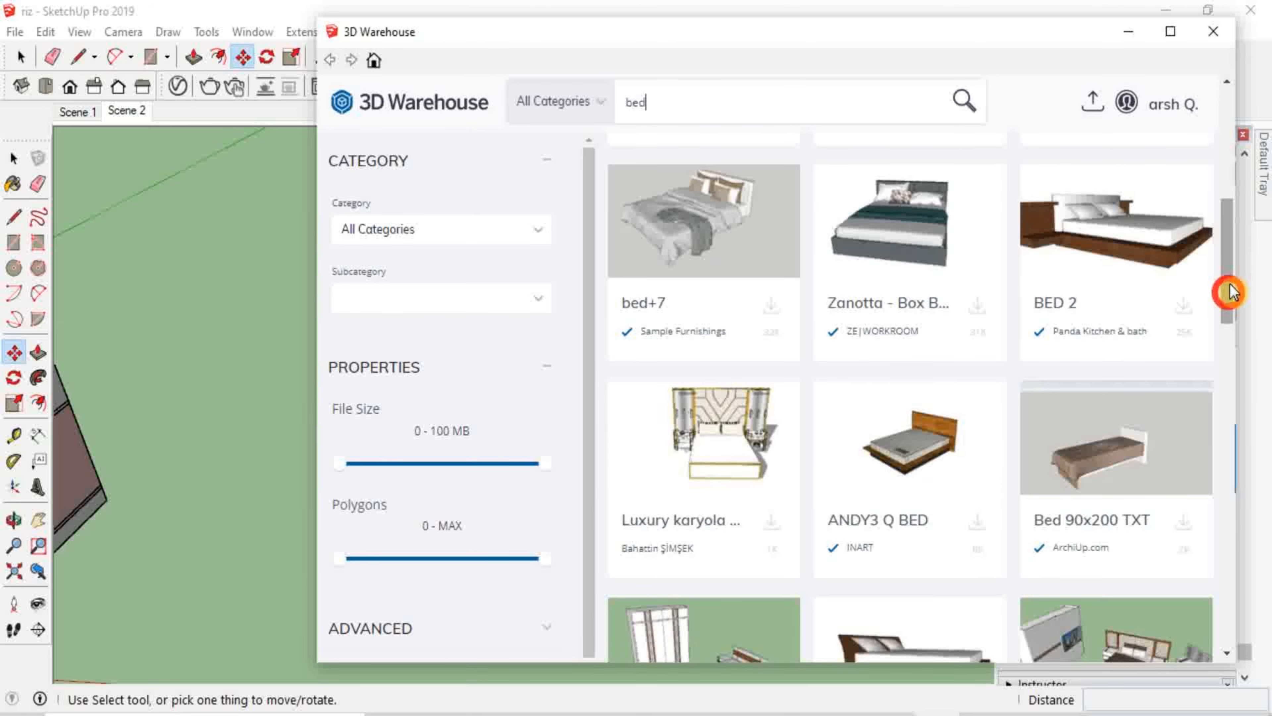
{"action": "scroll", "coordinate": [1229, 288], "scroll_direction": "down", "scroll_amount": 5}
{"action": "scroll", "coordinate": [1239, 371], "scroll_direction": "down", "scroll_amount": 3}
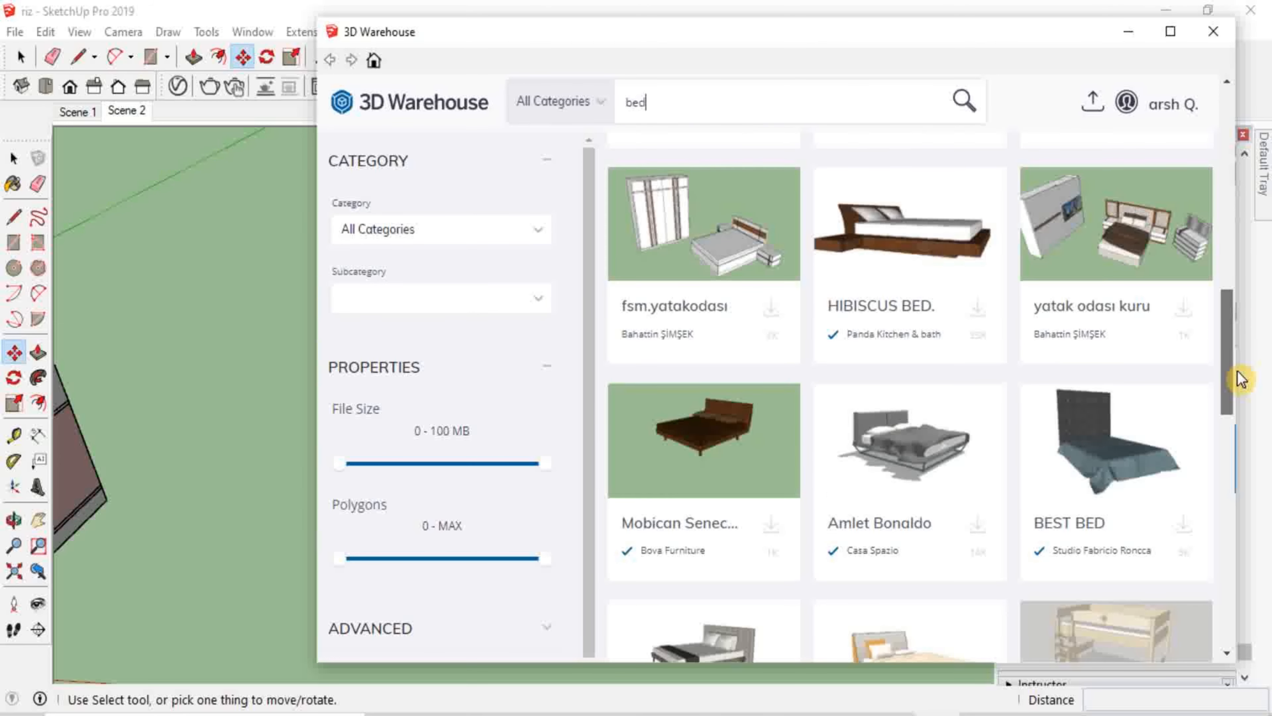
{"action": "scroll", "coordinate": [1241, 386], "scroll_direction": "down", "scroll_amount": 2}
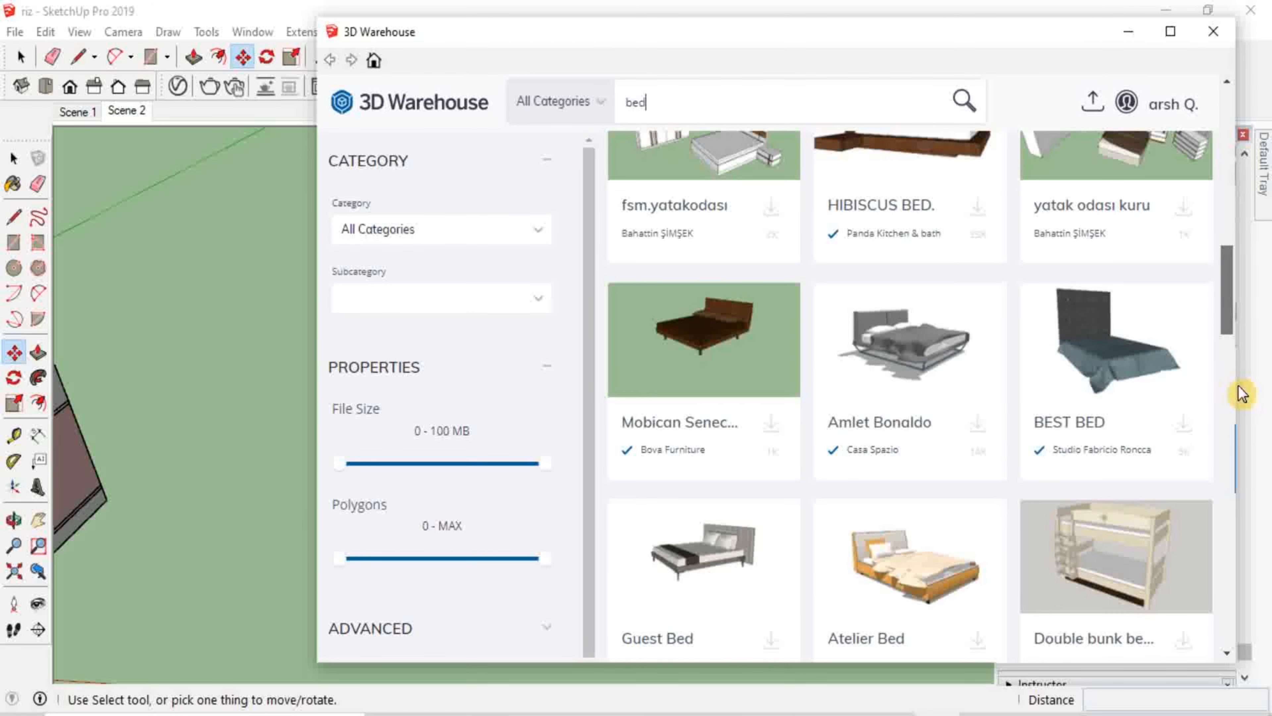
{"action": "scroll", "coordinate": [1240, 393], "scroll_direction": "down", "scroll_amount": 4}
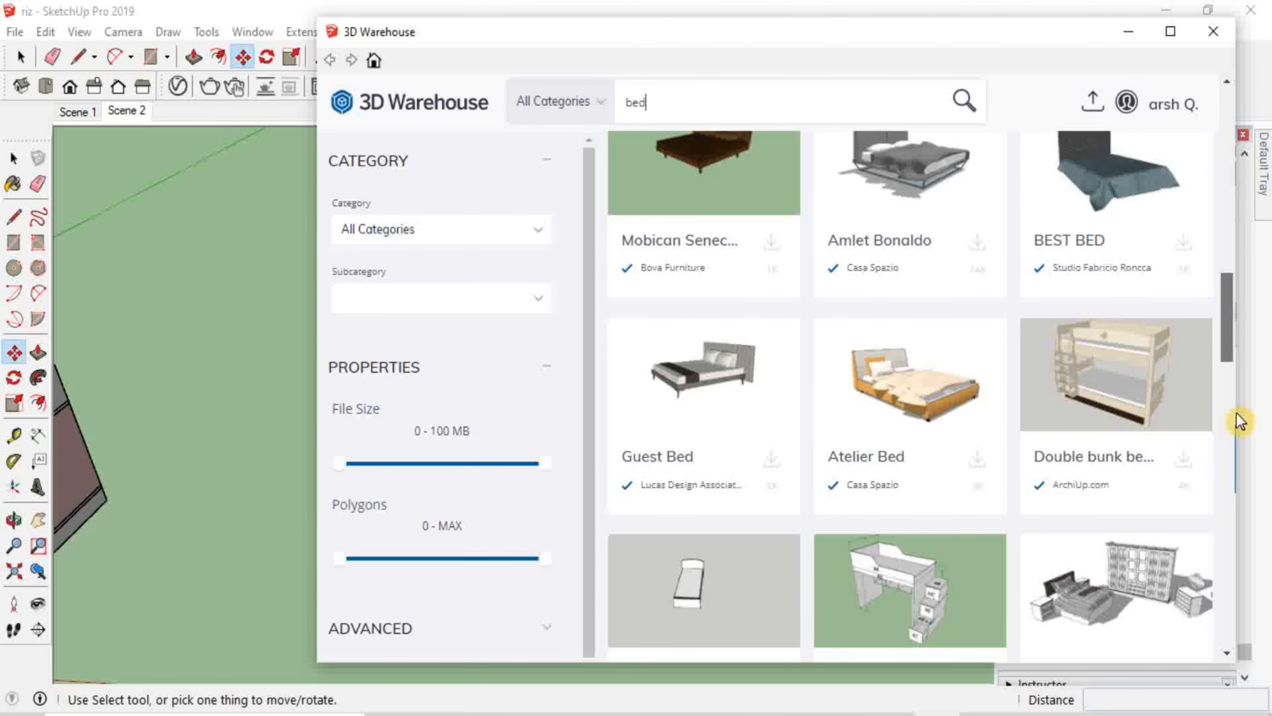
{"action": "scroll", "coordinate": [1236, 416], "scroll_direction": "down", "scroll_amount": 10}
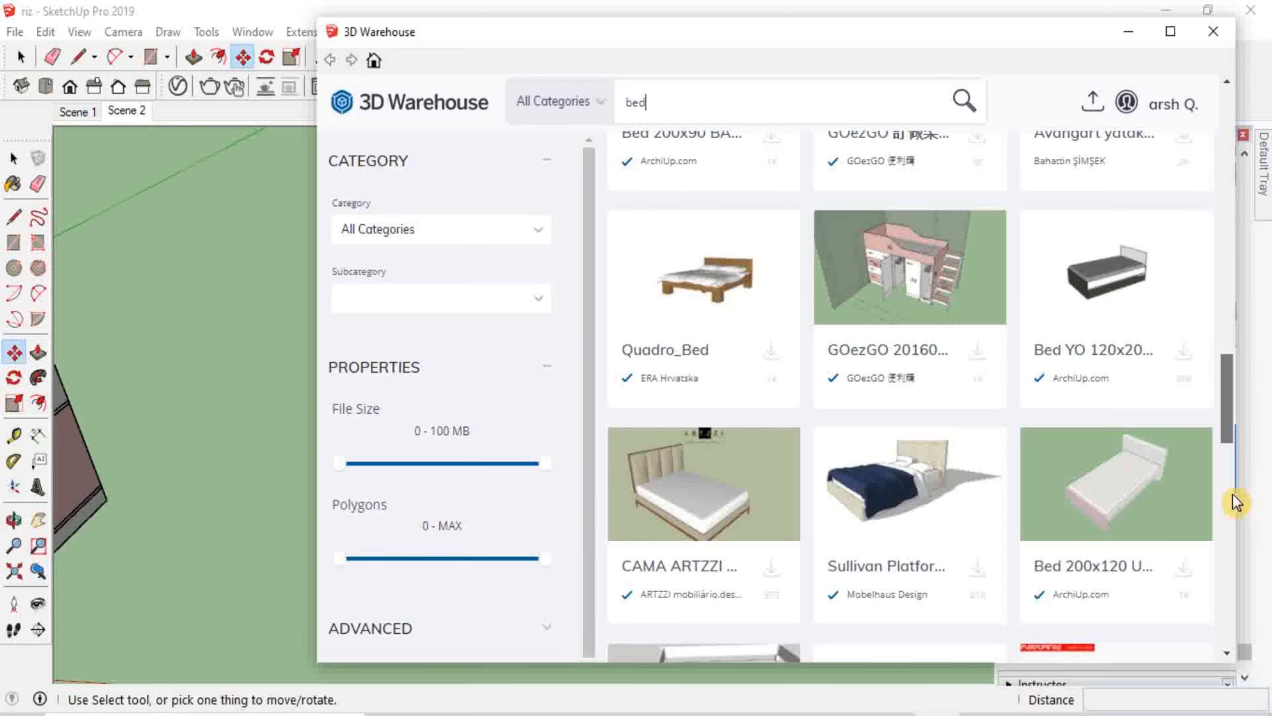
{"action": "scroll", "coordinate": [1232, 494], "scroll_direction": "down", "scroll_amount": 4}
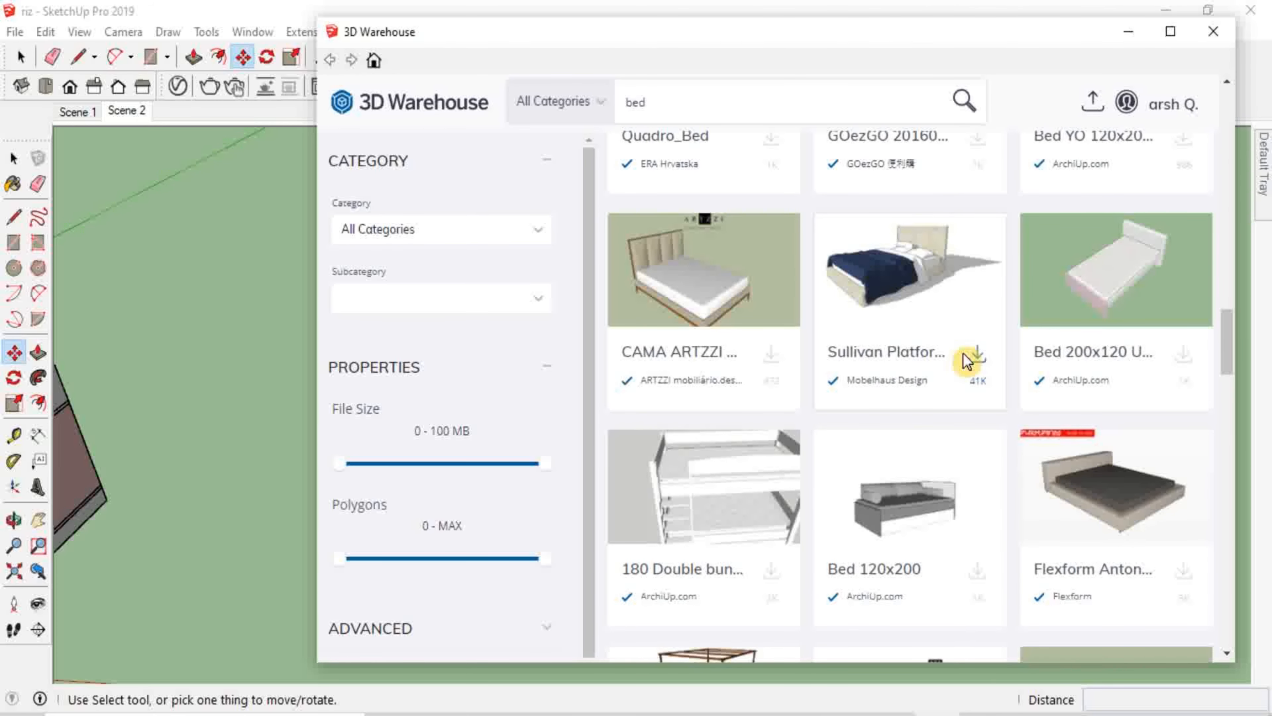
{"action": "left_click", "coordinate": [977, 357]}
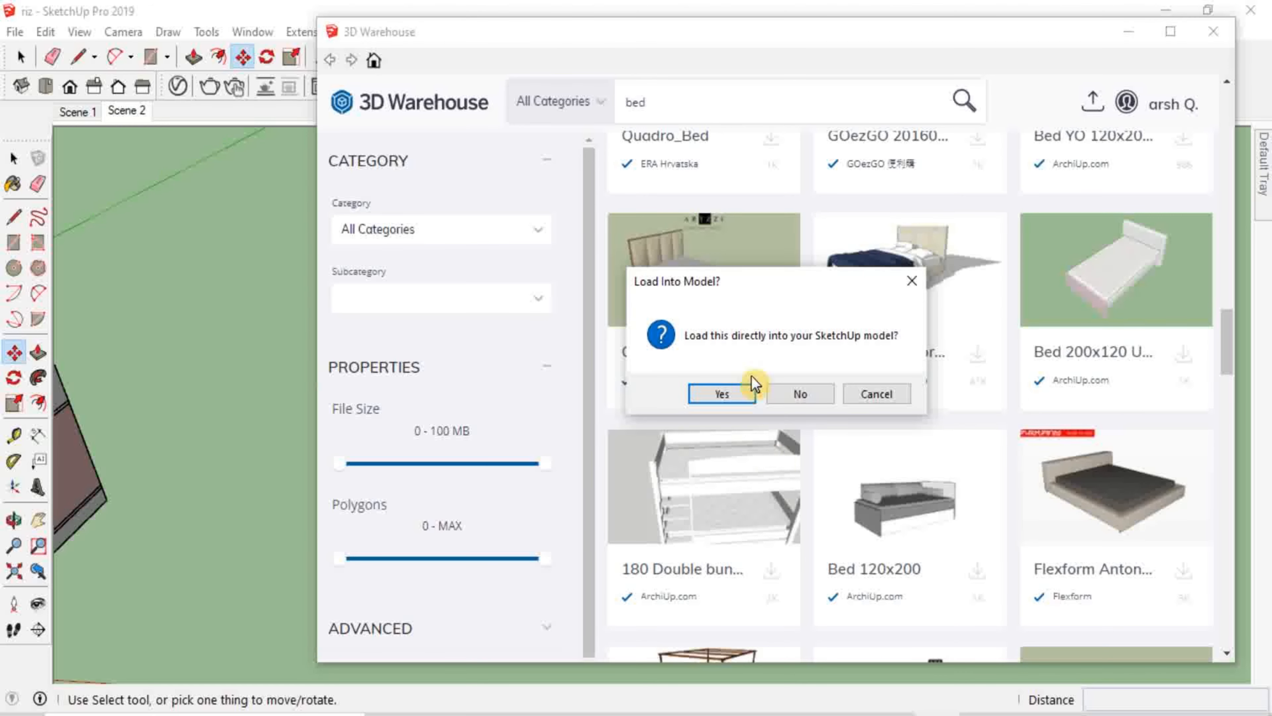
{"action": "left_click", "coordinate": [734, 395]}
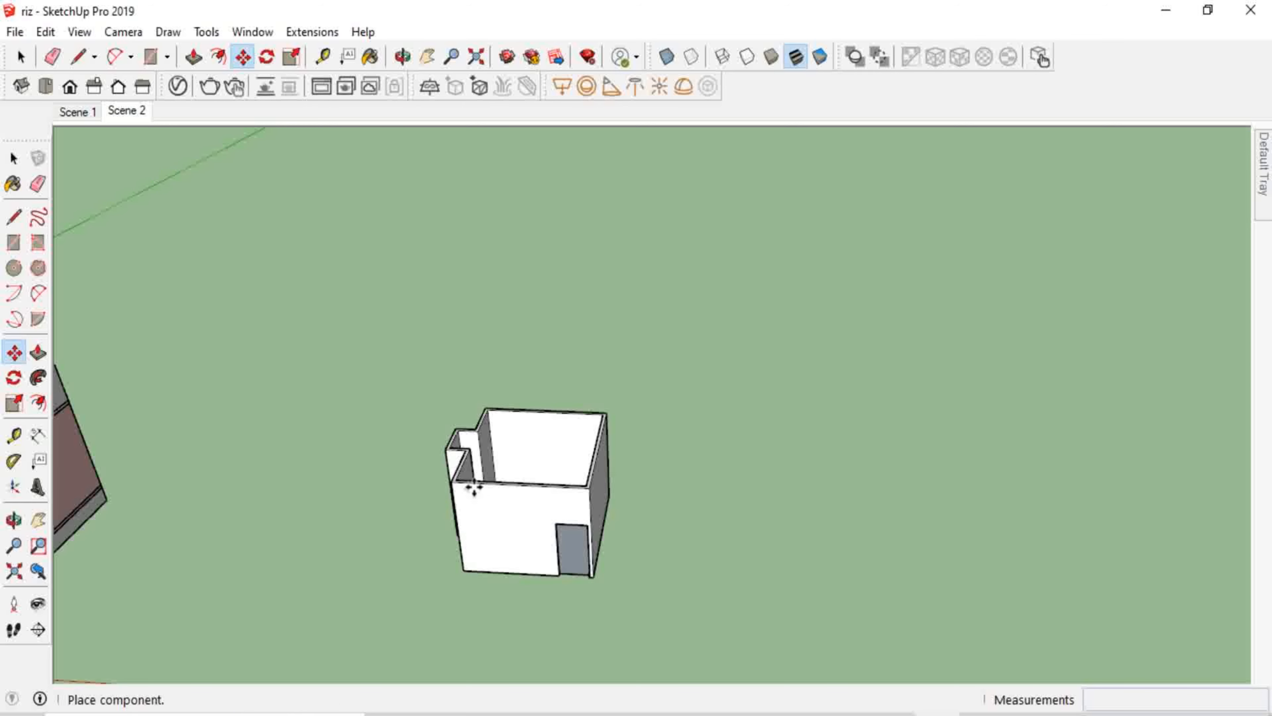
Place the Sullivan bed at the top outer corner of the room's wall, beside the projecting recess.
{"action": "scroll", "coordinate": [474, 487], "scroll_direction": "up", "scroll_amount": 1}
{"action": "scroll", "coordinate": [511, 445], "scroll_direction": "up", "scroll_amount": 5}
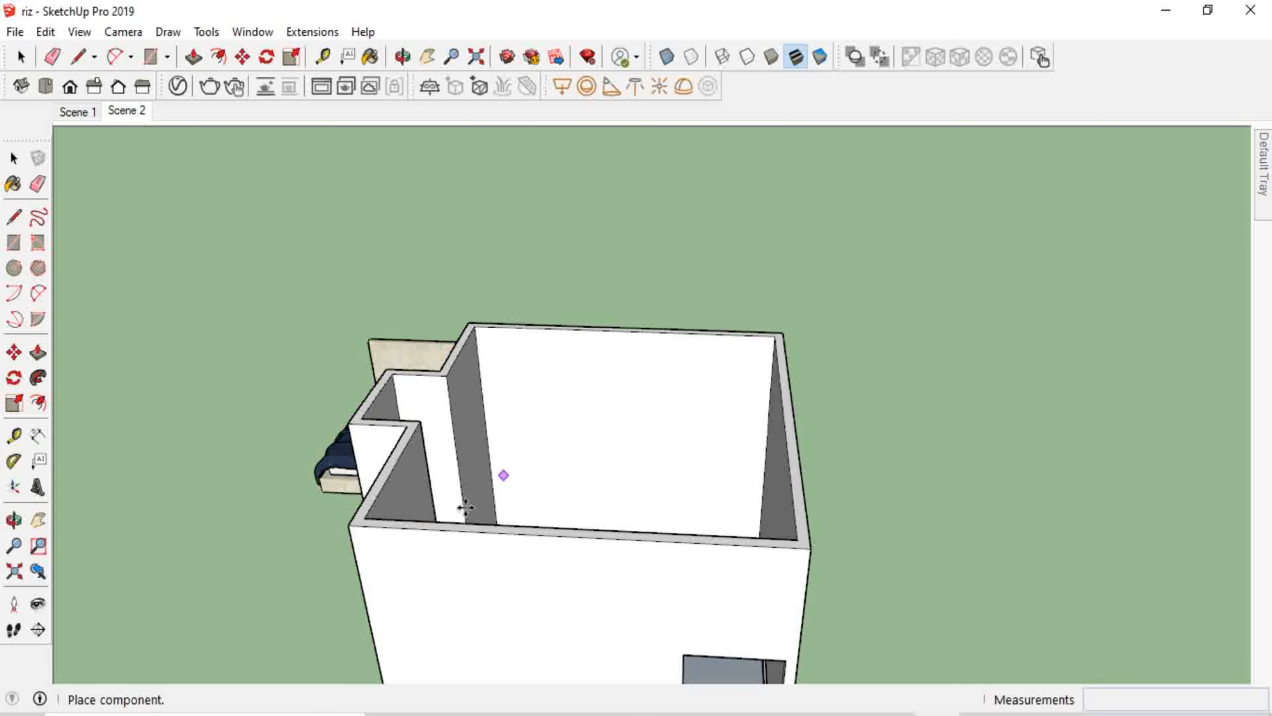
{"action": "left_click", "coordinate": [348, 525]}
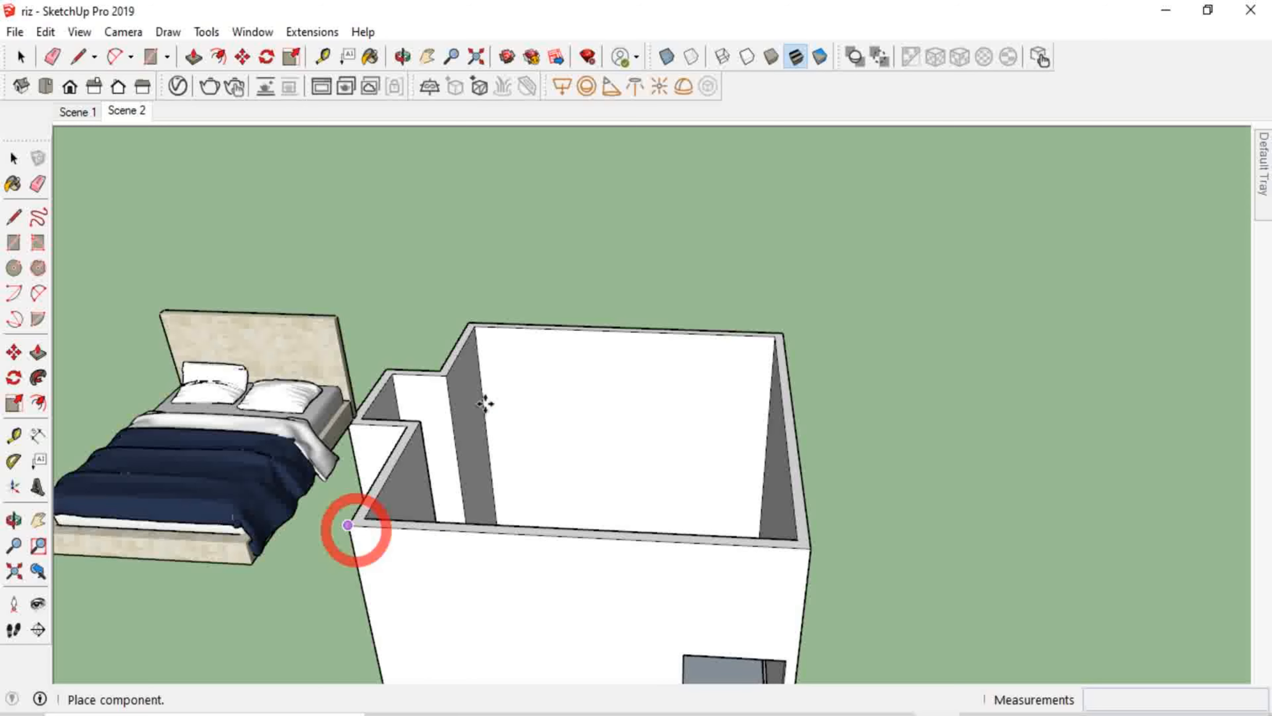
{"action": "middle_click_drag", "start_coordinate": [531, 435], "coordinate": [690, 261]}
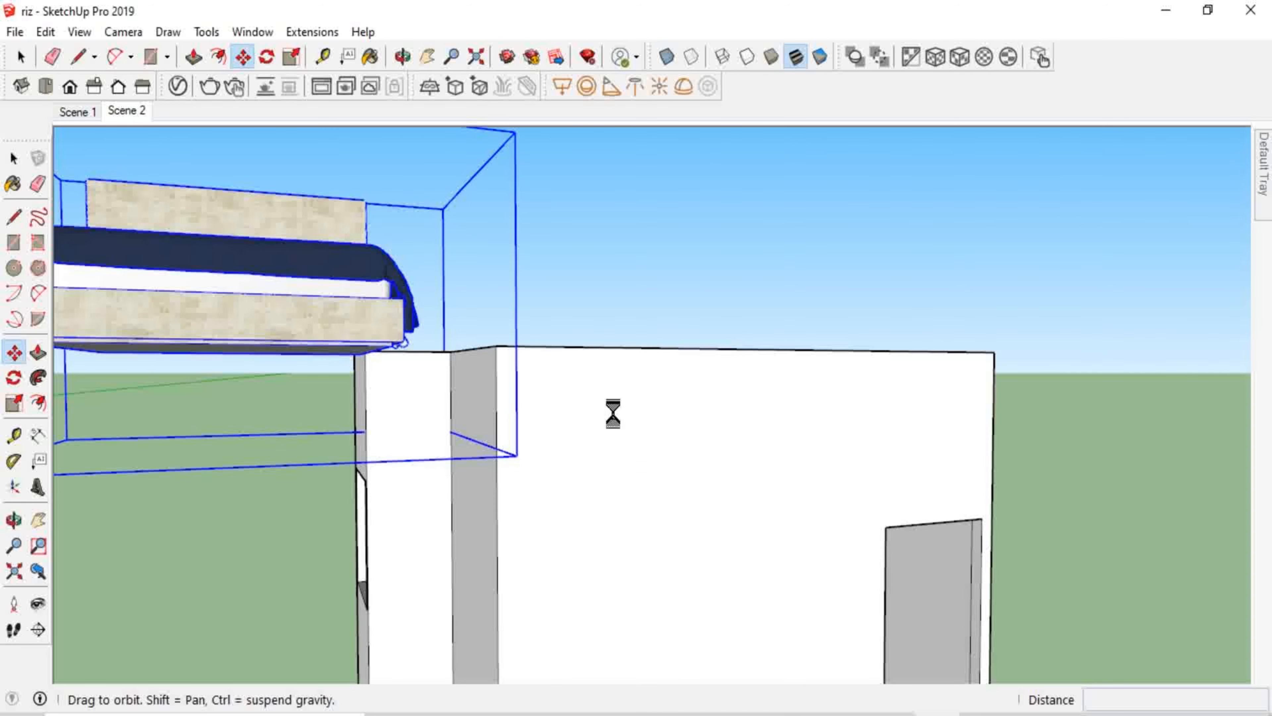
{"action": "right_click", "coordinate": [593, 510]}
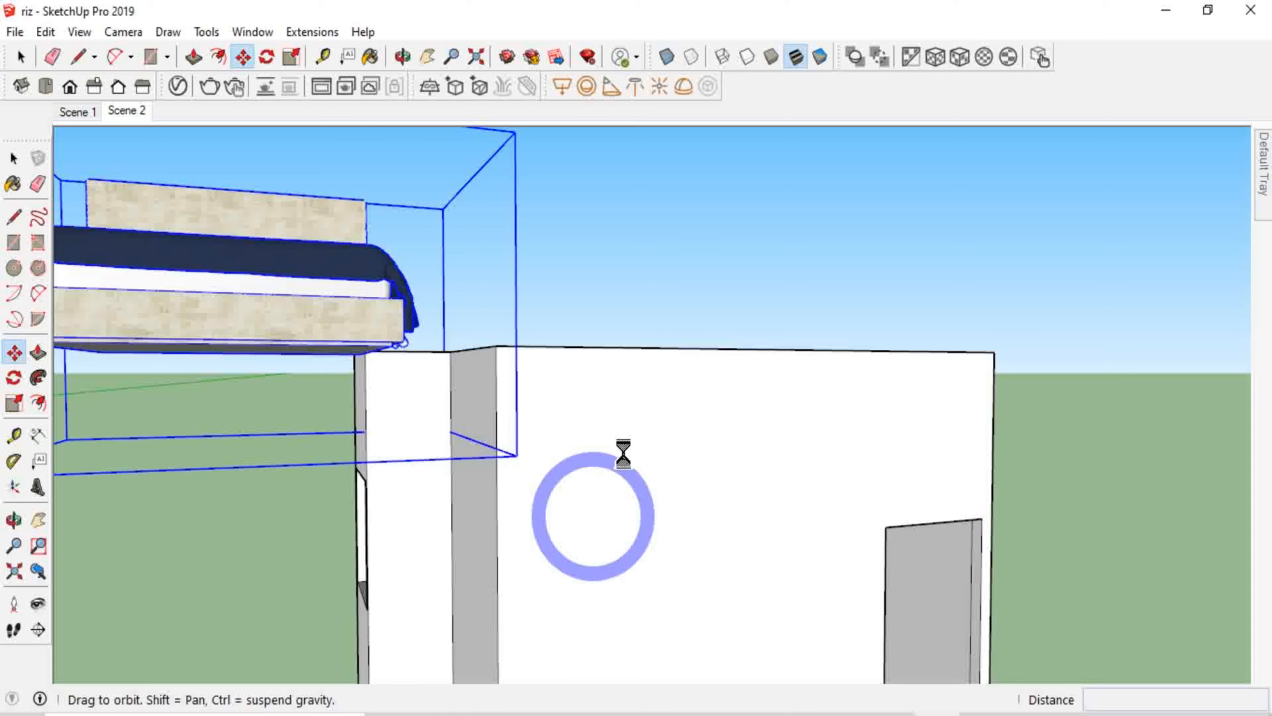
{"action": "right_click", "coordinate": [662, 454]}
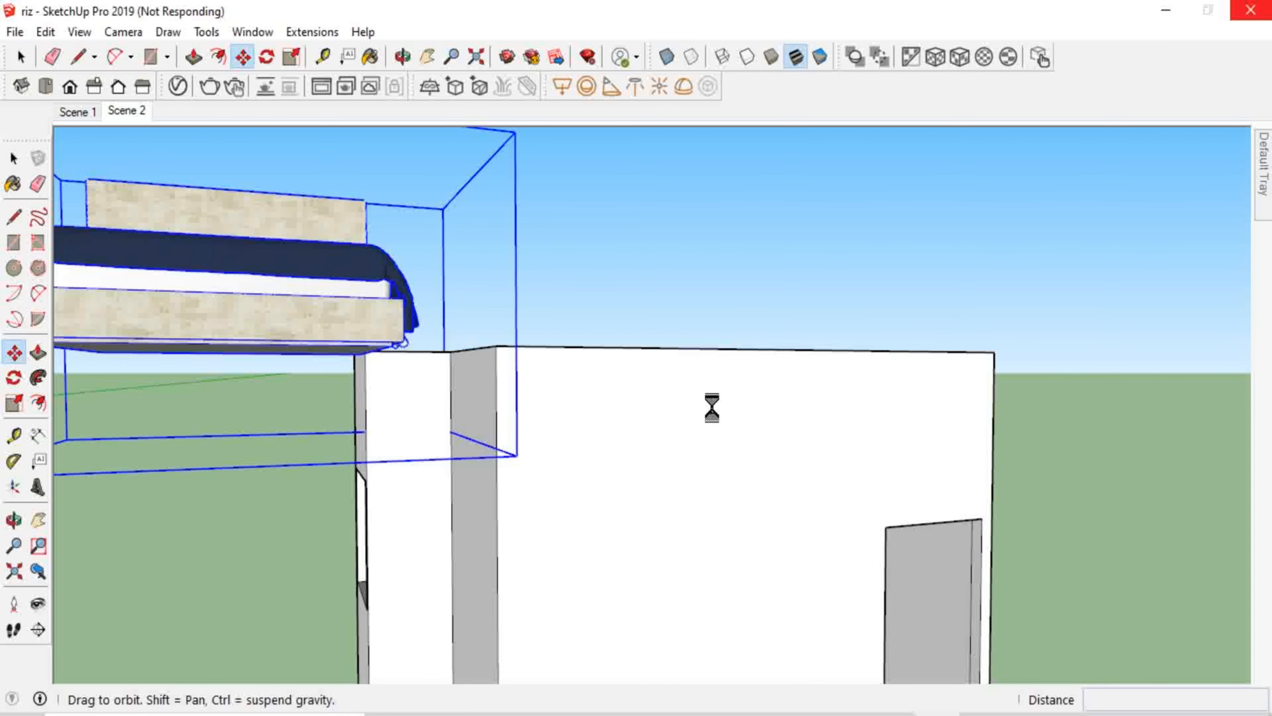
Move the bed about 9' 9" along the red axis and about 6' 10" along the green axis to sit over the room.
{"action": "mouse_move", "coordinate": [670, 414]}
{"action": "middle_mouse_down"}
{"action": "mouse_move", "coordinate": [701, 304]}
{"action": "mouse_move", "coordinate": [680, 364]}
{"action": "middle_mouse_up"}
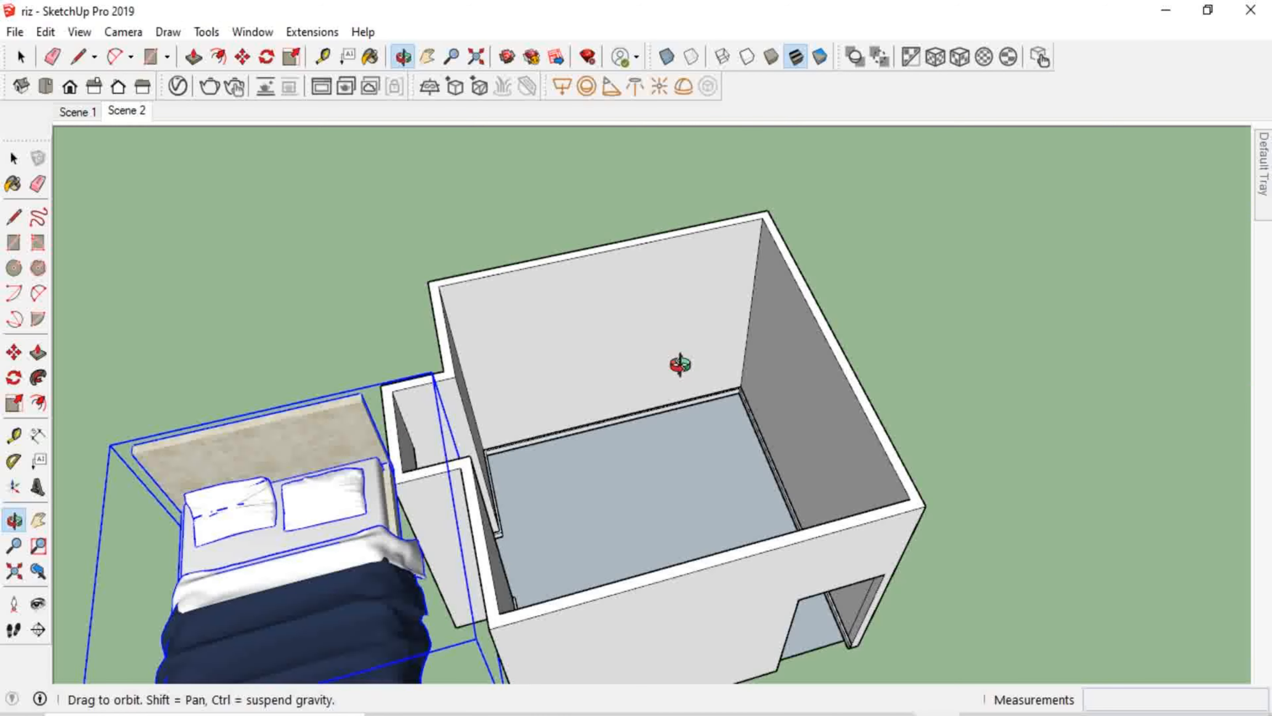
{"action": "key", "text": "m"}
{"action": "left_click", "coordinate": [519, 608]}
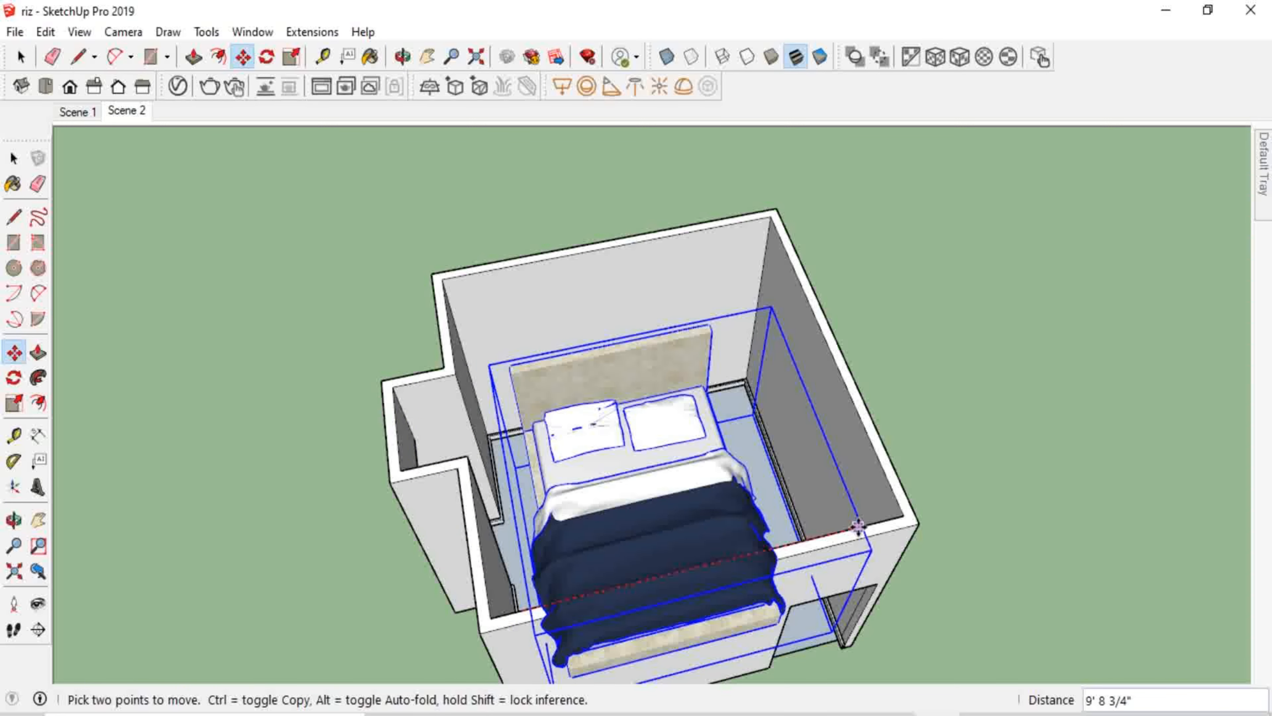
{"action": "left_click", "coordinate": [858, 526]}
{"action": "middle_click_drag", "start_coordinate": [923, 506], "coordinate": [425, 501]}
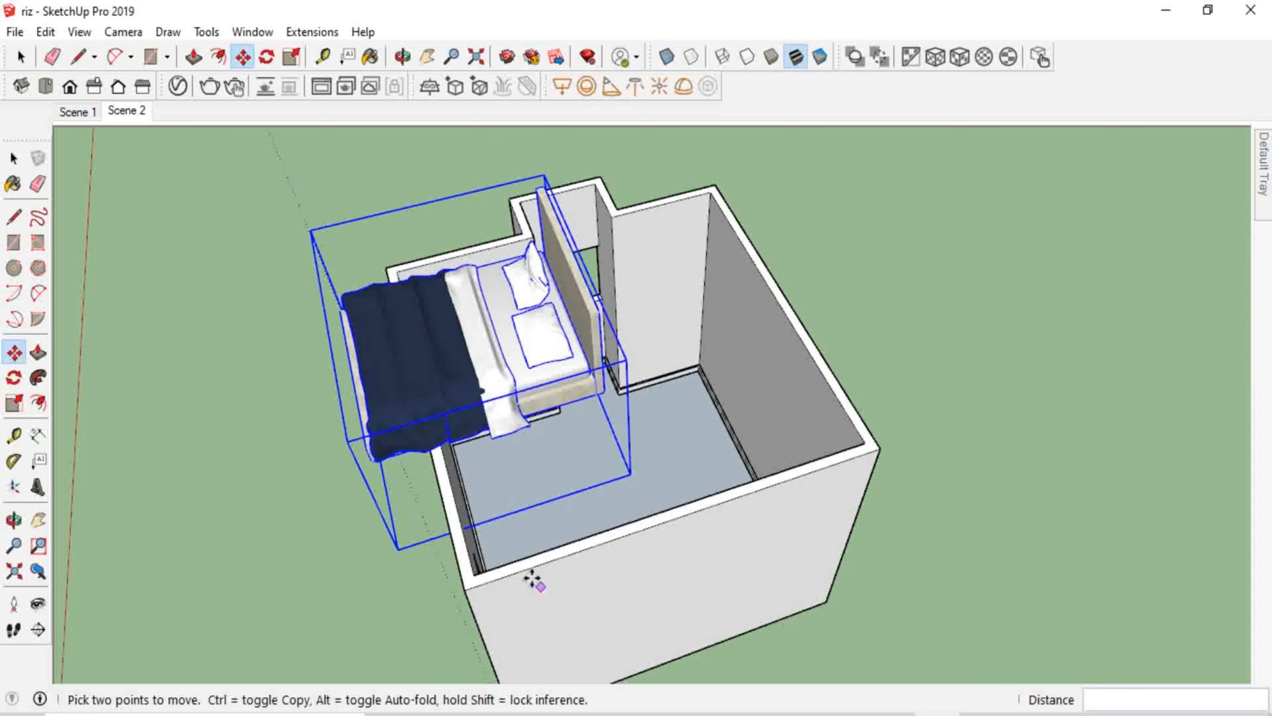
{"action": "left_click", "coordinate": [510, 566]}
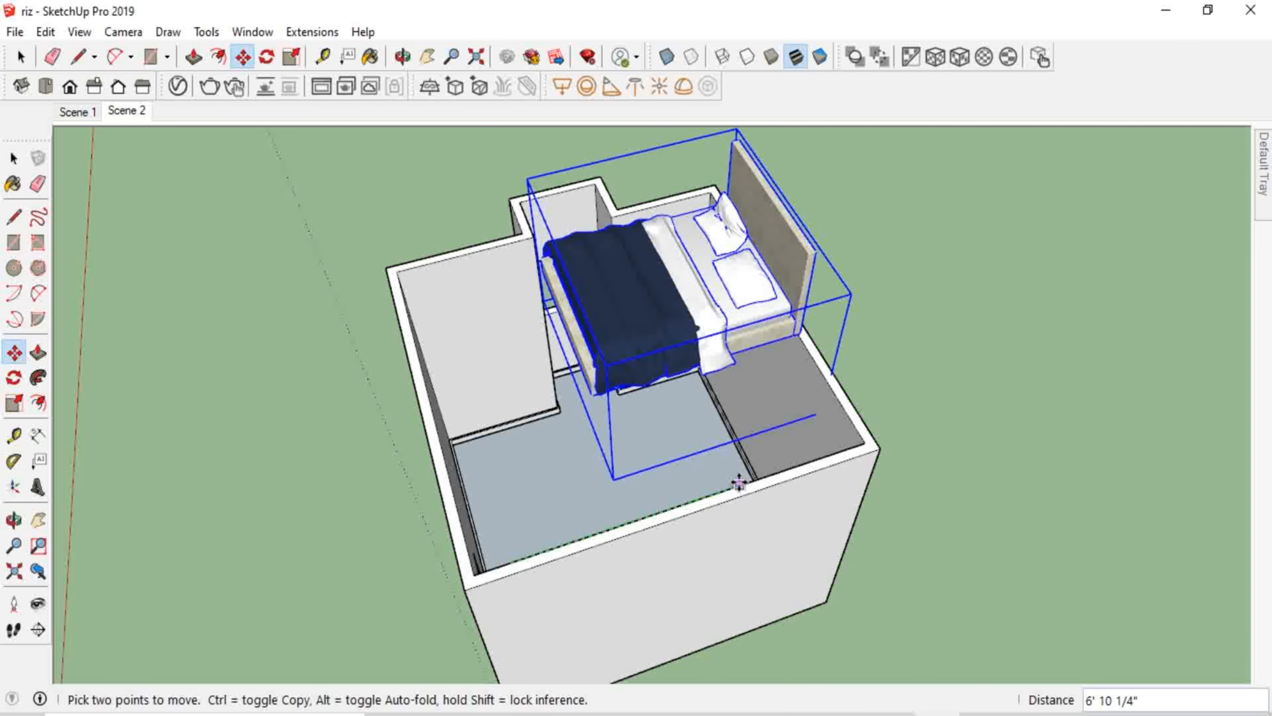
{"action": "left_click", "coordinate": [734, 486]}
Lower the bed into the room in two vertical moves, locking the second one to the blue axis.
{"action": "middle_click_drag", "start_coordinate": [917, 483], "coordinate": [811, 346]}
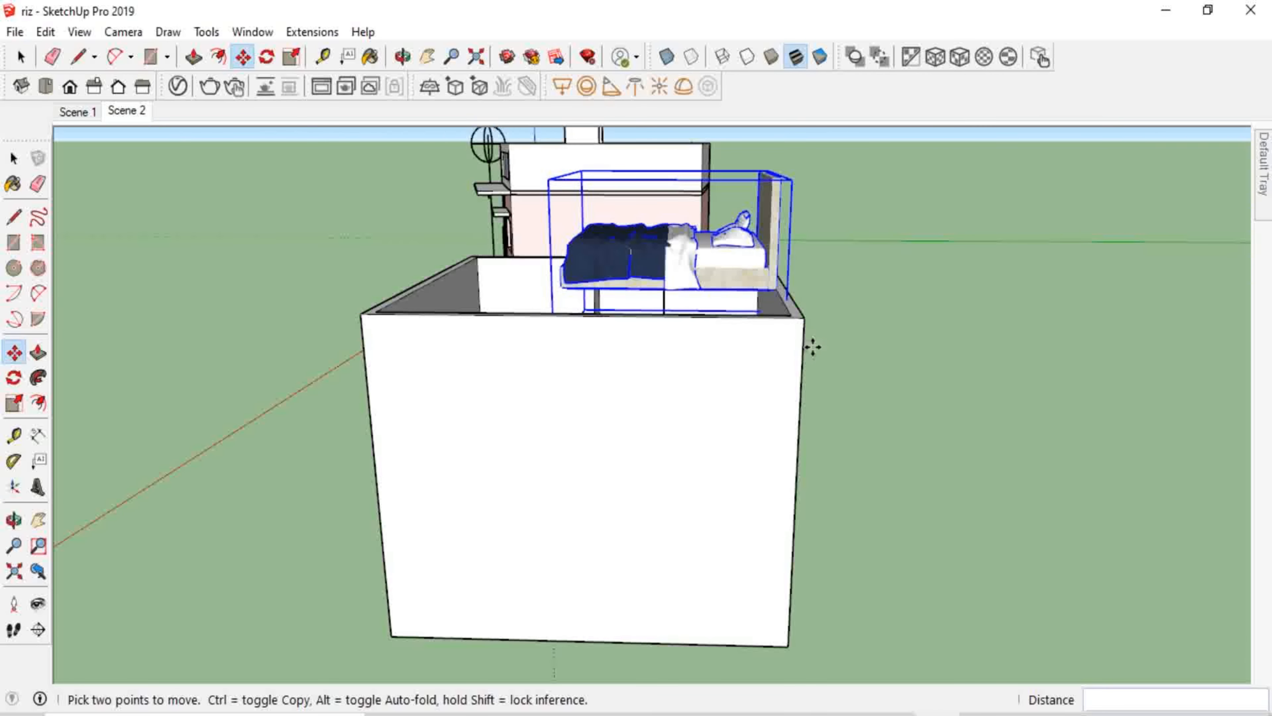
{"action": "left_click", "coordinate": [802, 341]}
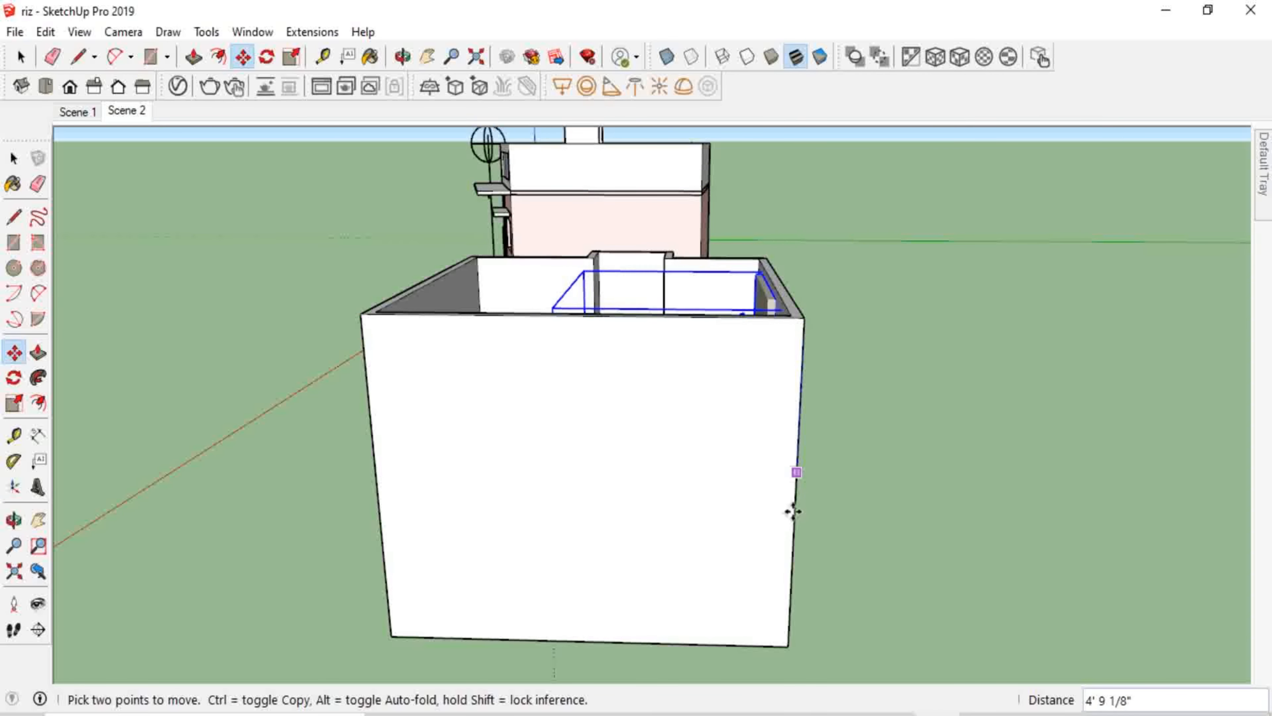
{"action": "left_click", "coordinate": [792, 554]}
{"action": "middle_click_drag", "start_coordinate": [670, 446], "coordinate": [1134, 612]}
{"action": "scroll", "coordinate": [820, 352], "scroll_direction": "up", "scroll_amount": 5}
{"action": "left_click", "coordinate": [798, 293]}
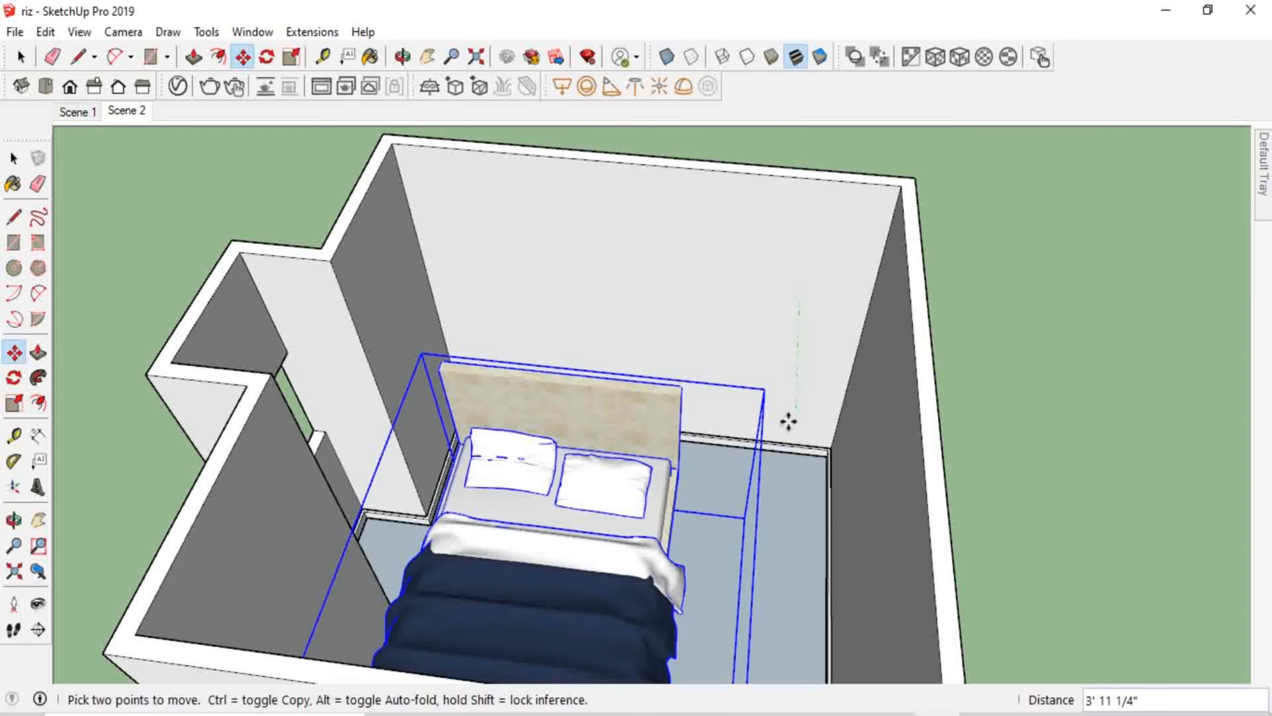
{"action": "key", "text": "Up"}
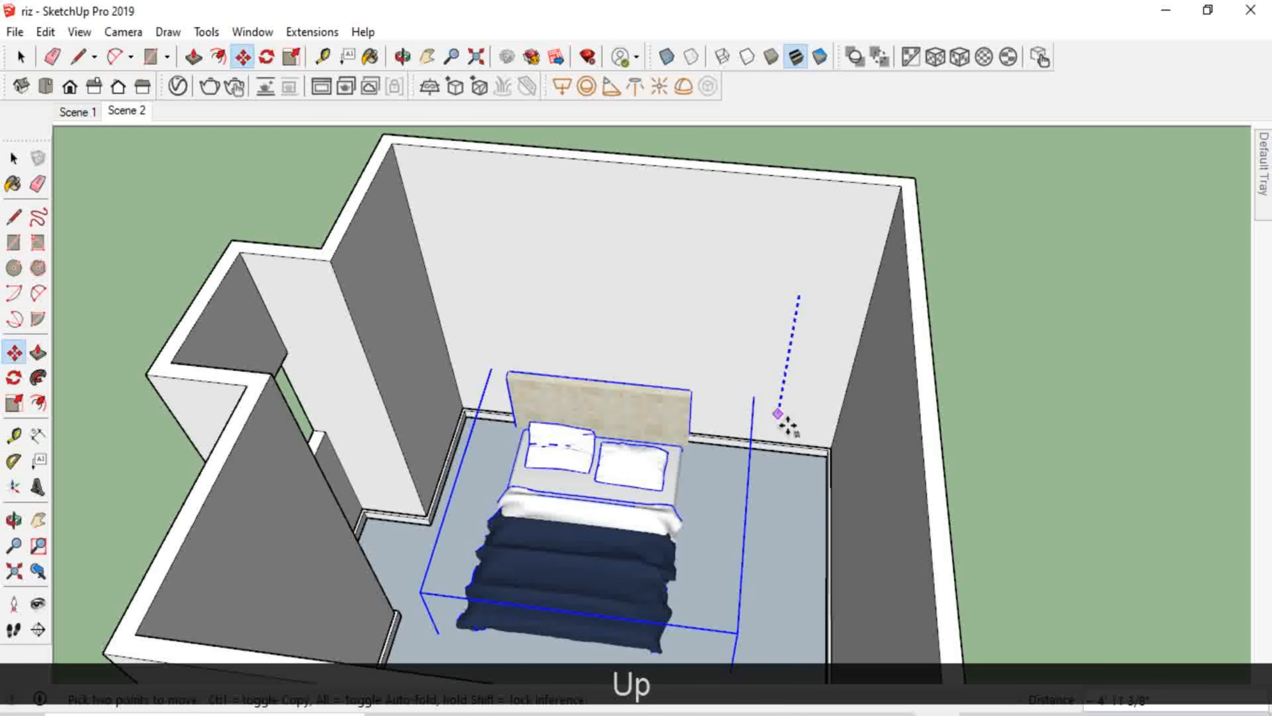
{"action": "left_click", "coordinate": [781, 387]}
Move the bed about 2 7/8" along the green axis, clear of the skirting, and lower it about 1 3/8" onto the floor.
{"action": "middle_click_drag", "start_coordinate": [684, 346], "coordinate": [605, 185]}
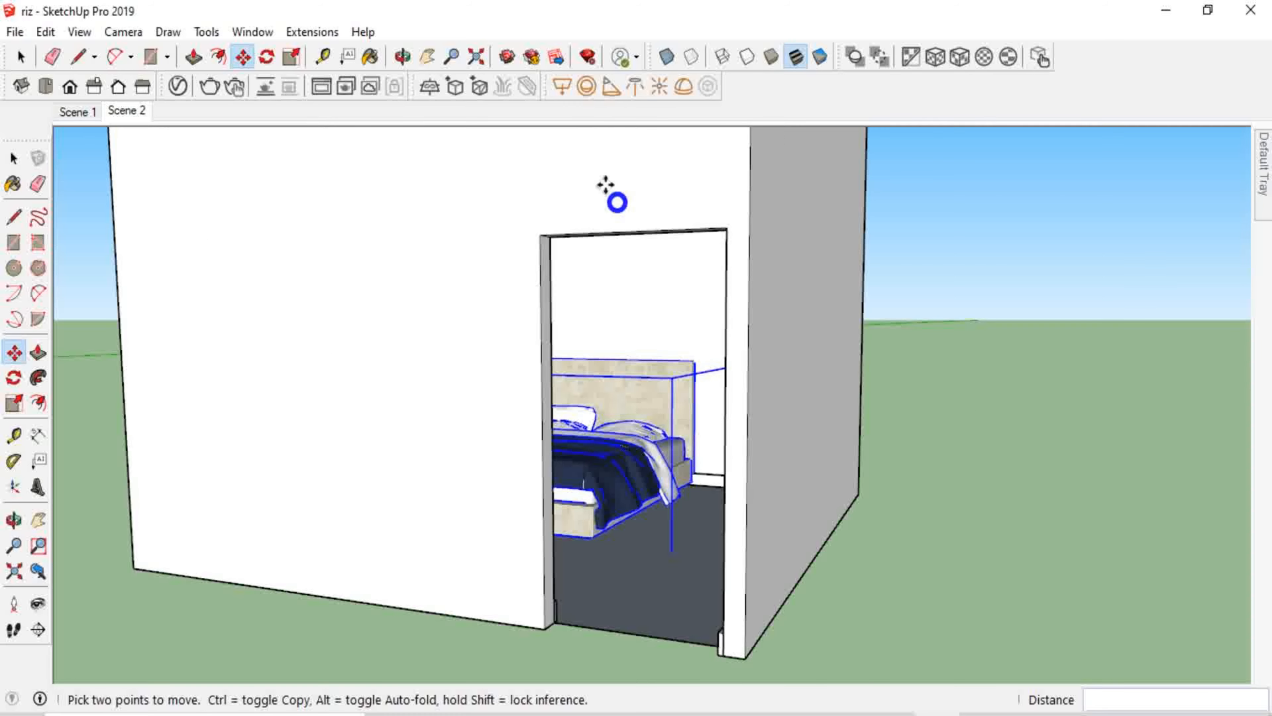
{"action": "scroll", "coordinate": [594, 438], "scroll_direction": "up", "scroll_amount": 5}
{"action": "middle_click_drag", "start_coordinate": [409, 546], "coordinate": [620, 583]}
{"action": "scroll", "coordinate": [616, 579], "scroll_direction": "up", "scroll_amount": 3}
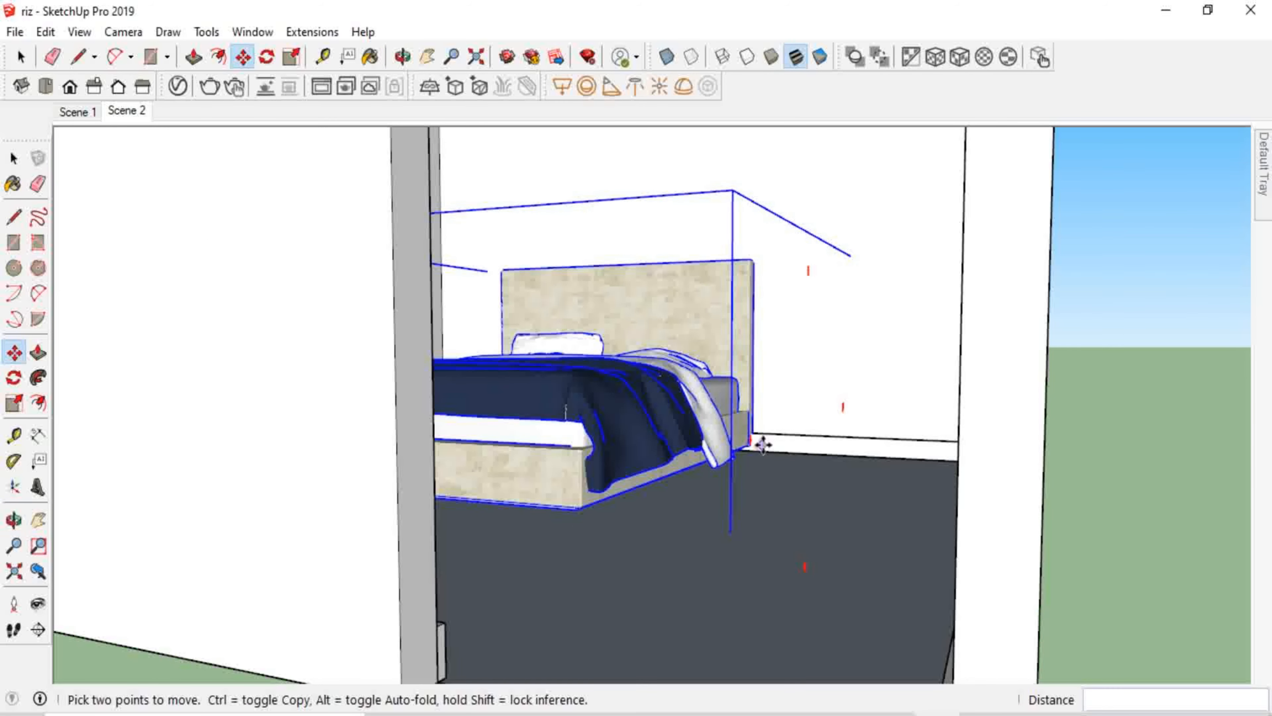
{"action": "scroll", "coordinate": [760, 448], "scroll_direction": "up", "scroll_amount": 3}
{"action": "scroll", "coordinate": [758, 454], "scroll_direction": "up", "scroll_amount": 6}
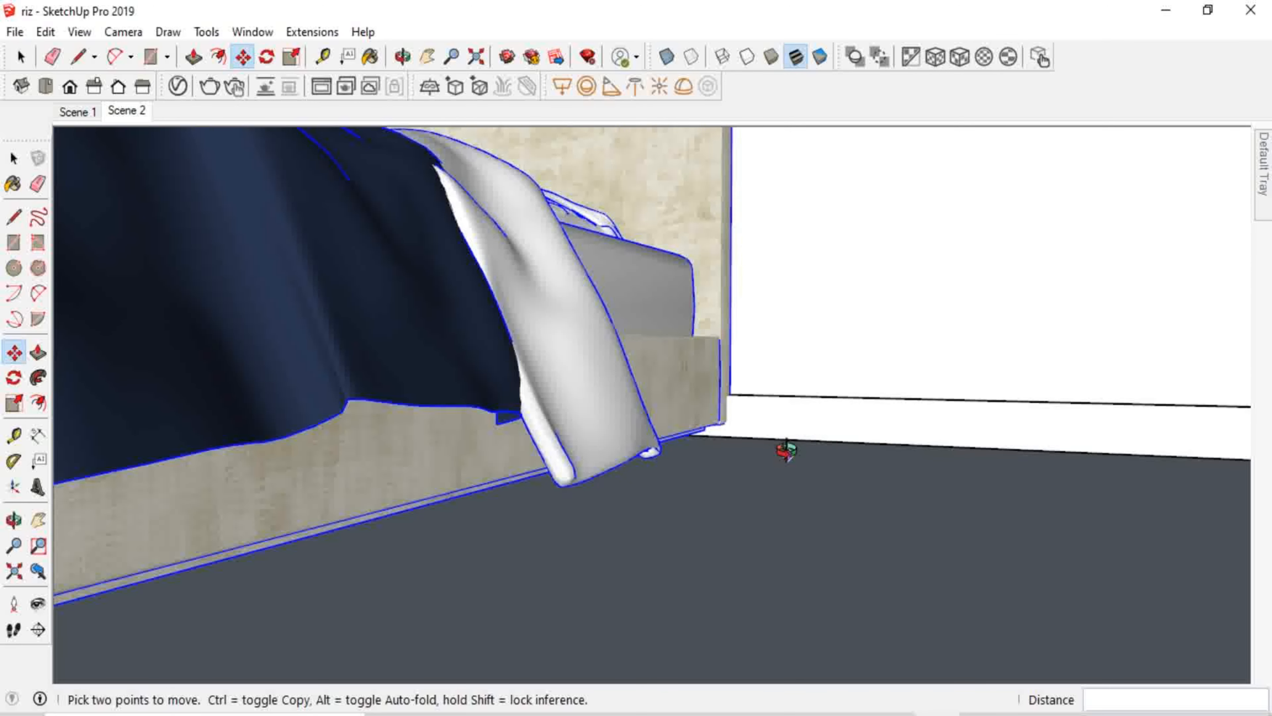
{"action": "middle_click_drag", "start_coordinate": [786, 448], "coordinate": [716, 523]}
{"action": "scroll", "coordinate": [784, 455], "scroll_direction": "up", "scroll_amount": 6}
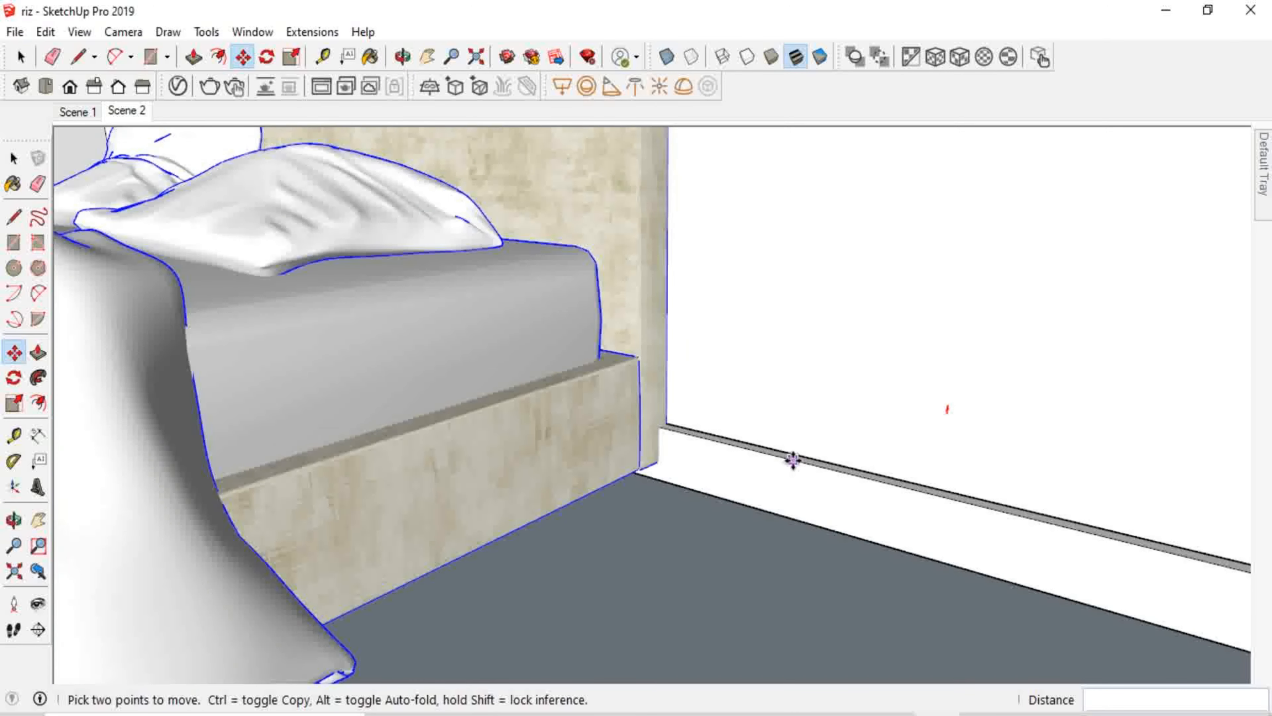
{"action": "left_click", "coordinate": [720, 560]}
{"action": "middle_click_drag", "start_coordinate": [718, 557], "coordinate": [692, 580]}
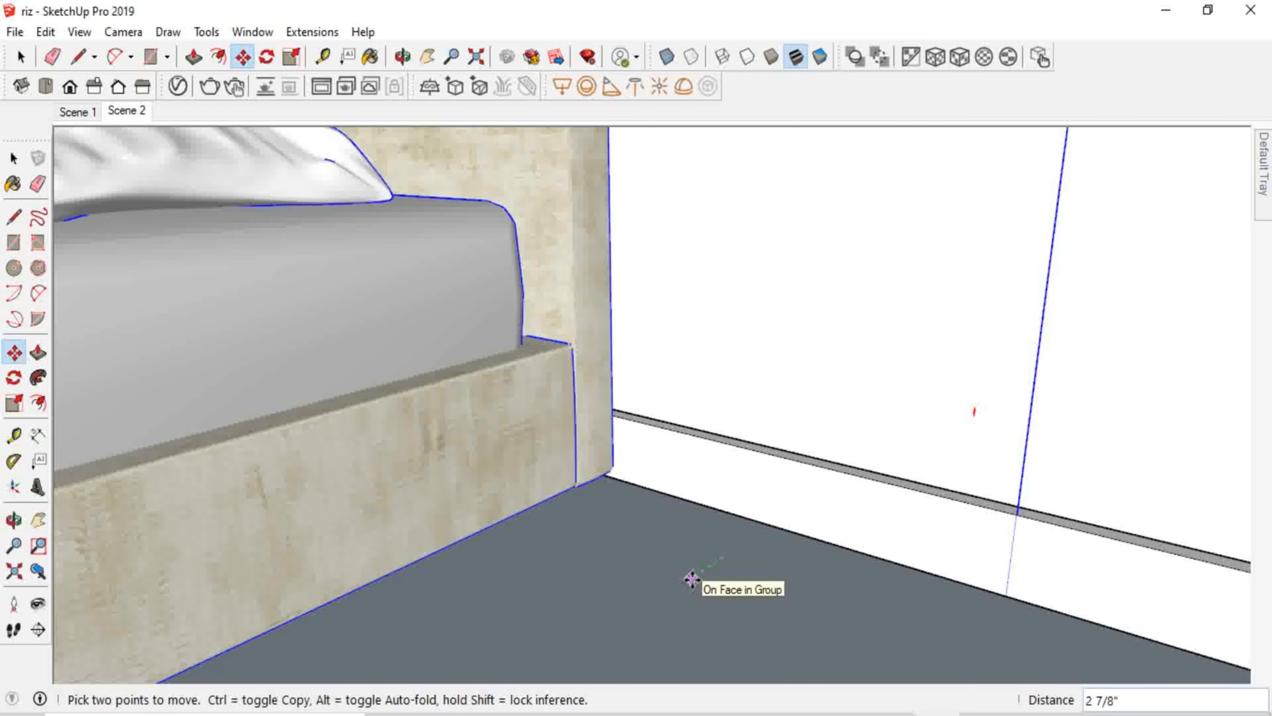
{"action": "left_click", "coordinate": [696, 579]}
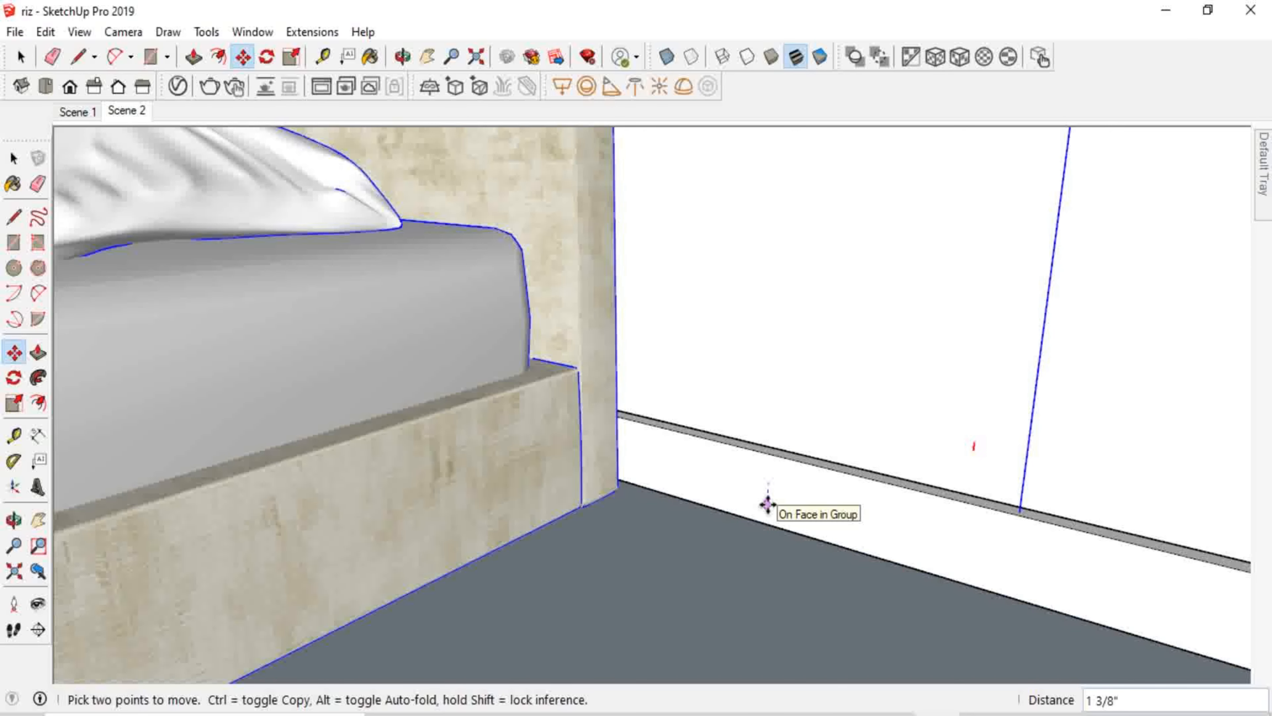
{"action": "left_click", "coordinate": [767, 503]}
Check the bed's placement through the room opening, switching between Scene 1 and Scene 2.
{"action": "scroll", "coordinate": [798, 434], "scroll_direction": "down", "scroll_amount": 5}
{"action": "scroll", "coordinate": [797, 435], "scroll_direction": "up", "scroll_amount": 8}
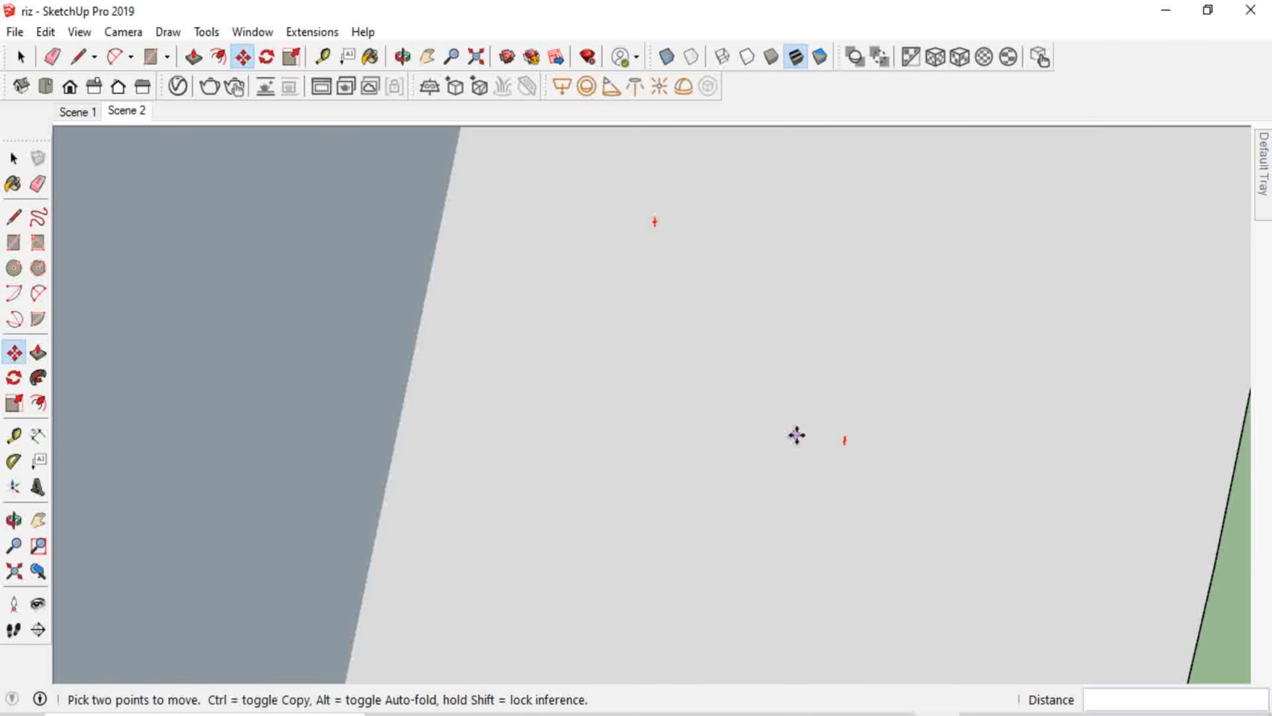
{"action": "left_click", "coordinate": [77, 111]}
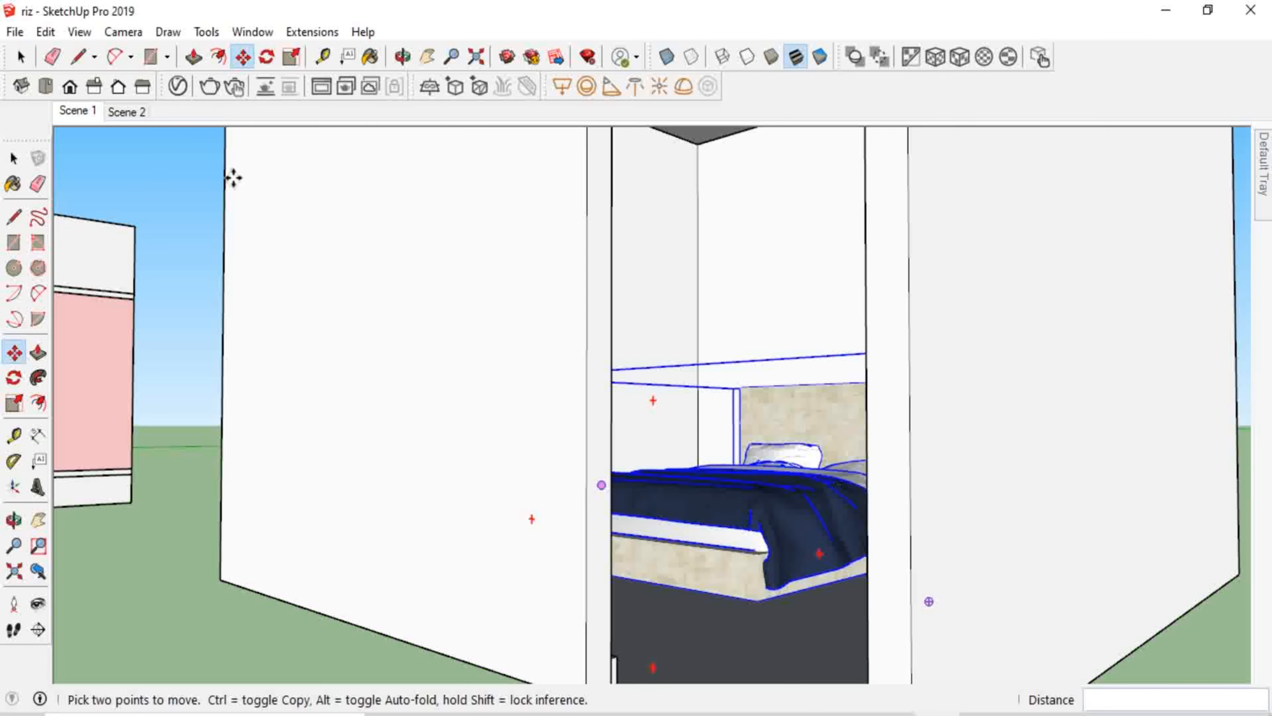
{"action": "left_click", "coordinate": [126, 112]}
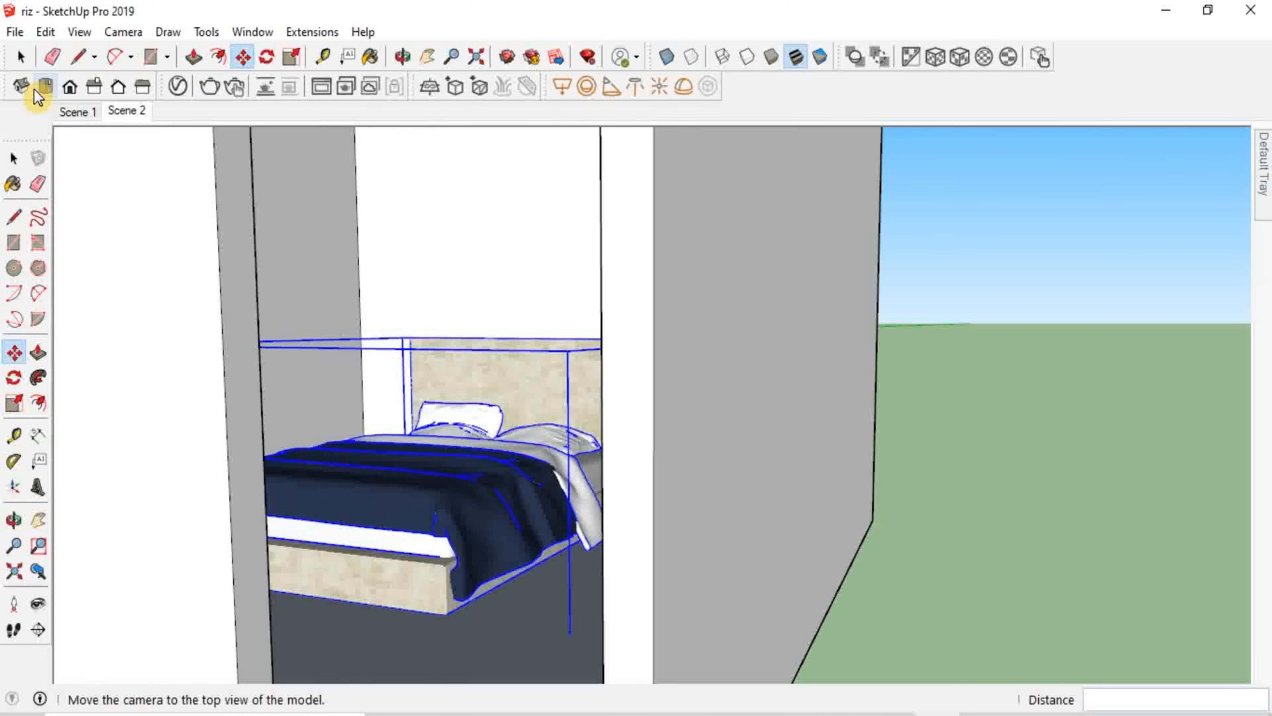
{"action": "left_click", "coordinate": [80, 113]}
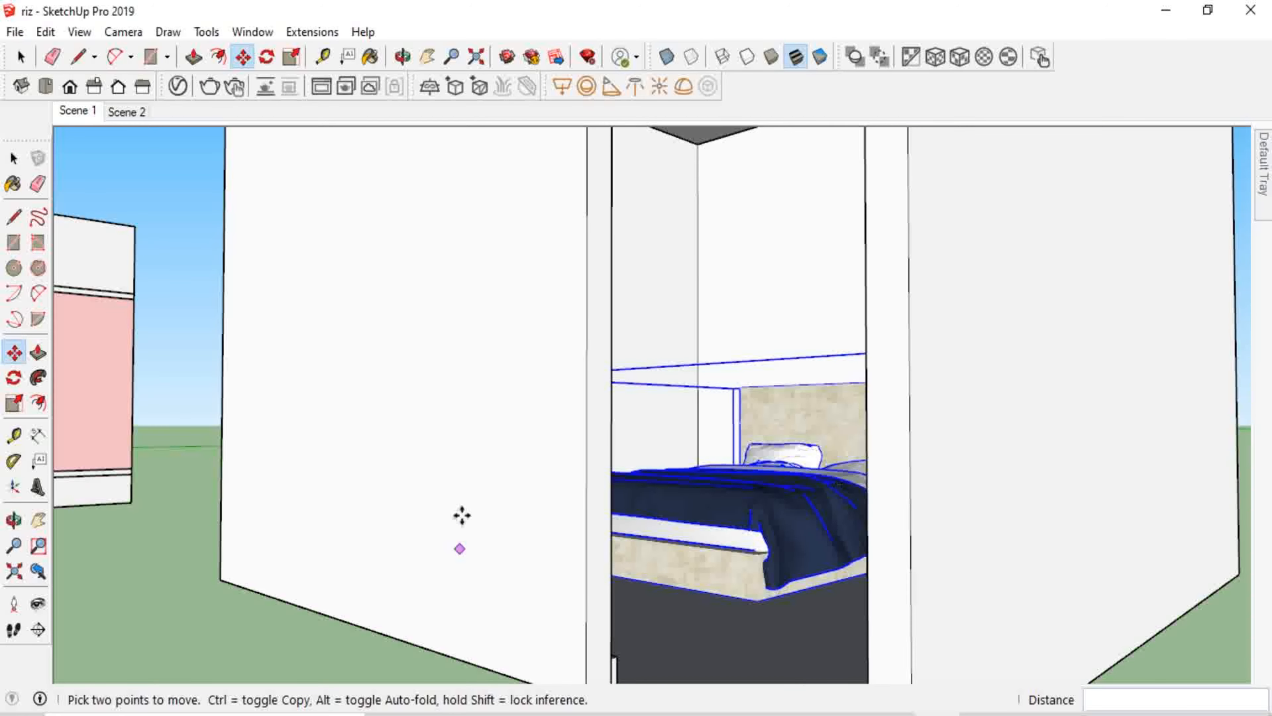
{"action": "scroll", "coordinate": [651, 551], "scroll_direction": "up", "scroll_amount": 3}
{"action": "middle_click_drag", "start_coordinate": [757, 563], "coordinate": [740, 658]}
{"action": "scroll", "coordinate": [675, 474], "scroll_direction": "down", "scroll_amount": 1}
{"action": "key", "text": "space"}
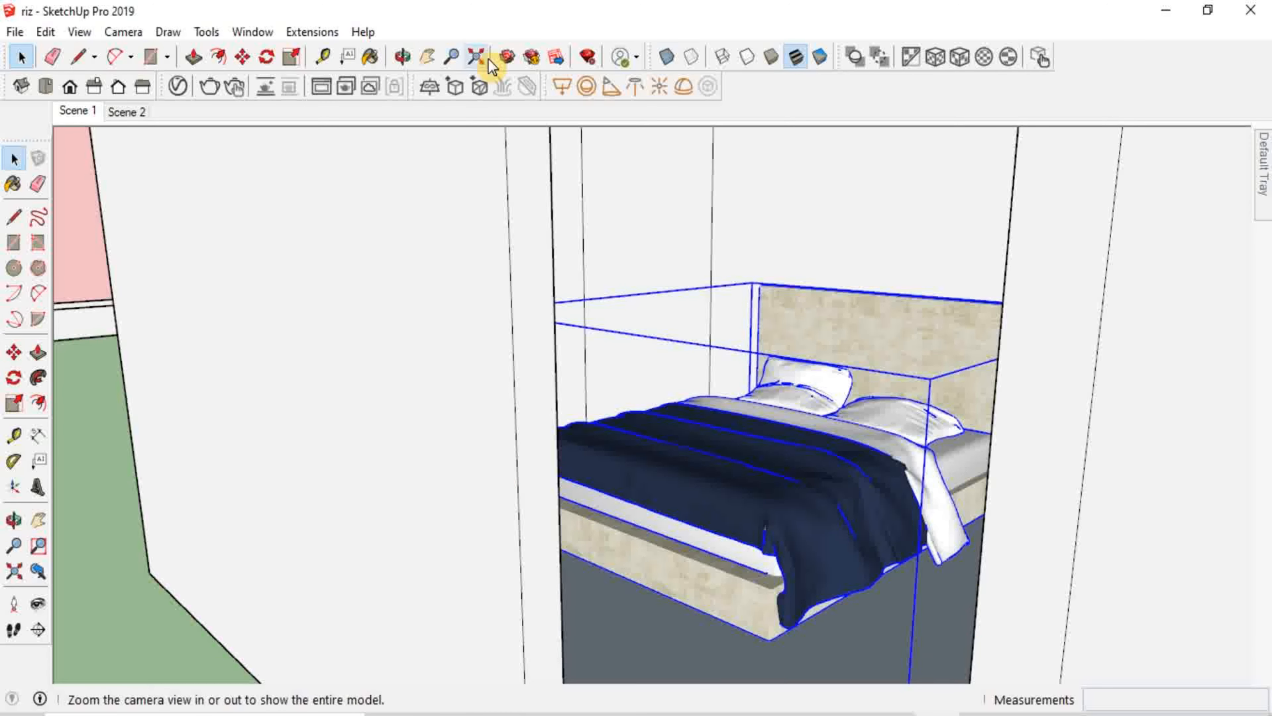
Reopen 3D Warehouse and search all categories for "window".
{"action": "left_click", "coordinate": [507, 57]}
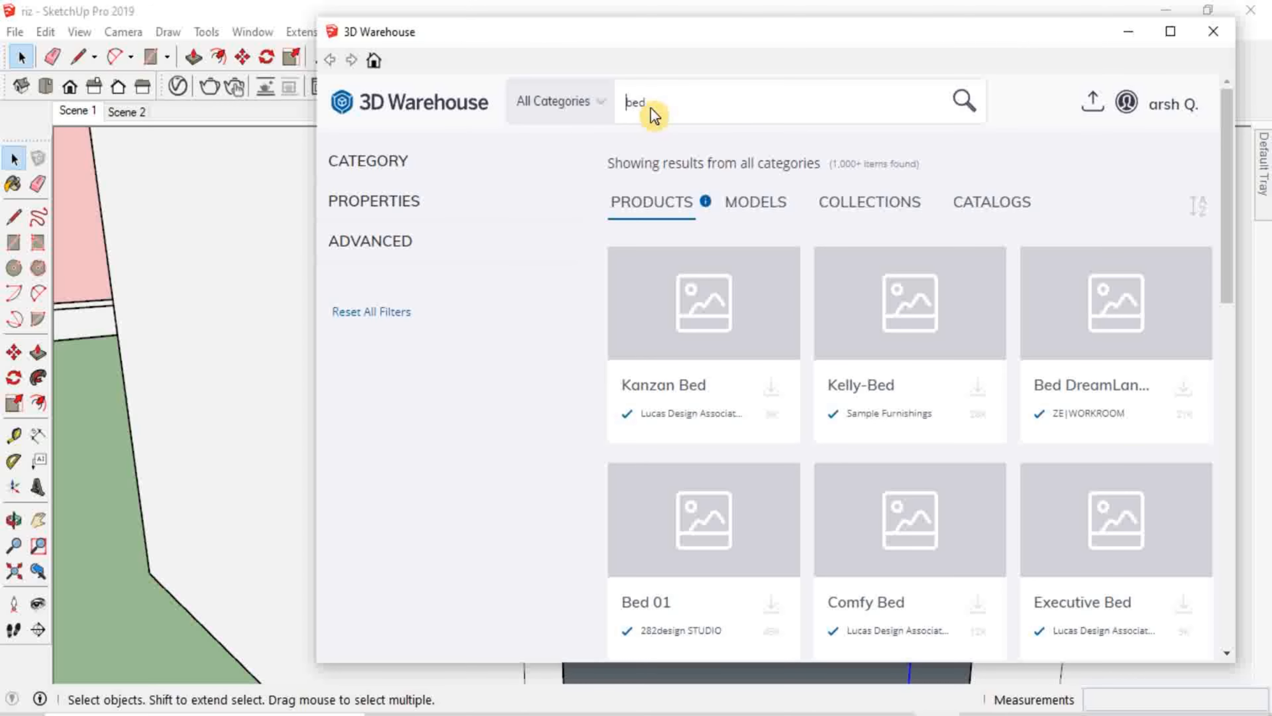
{"action": "left_click", "coordinate": [661, 107]}
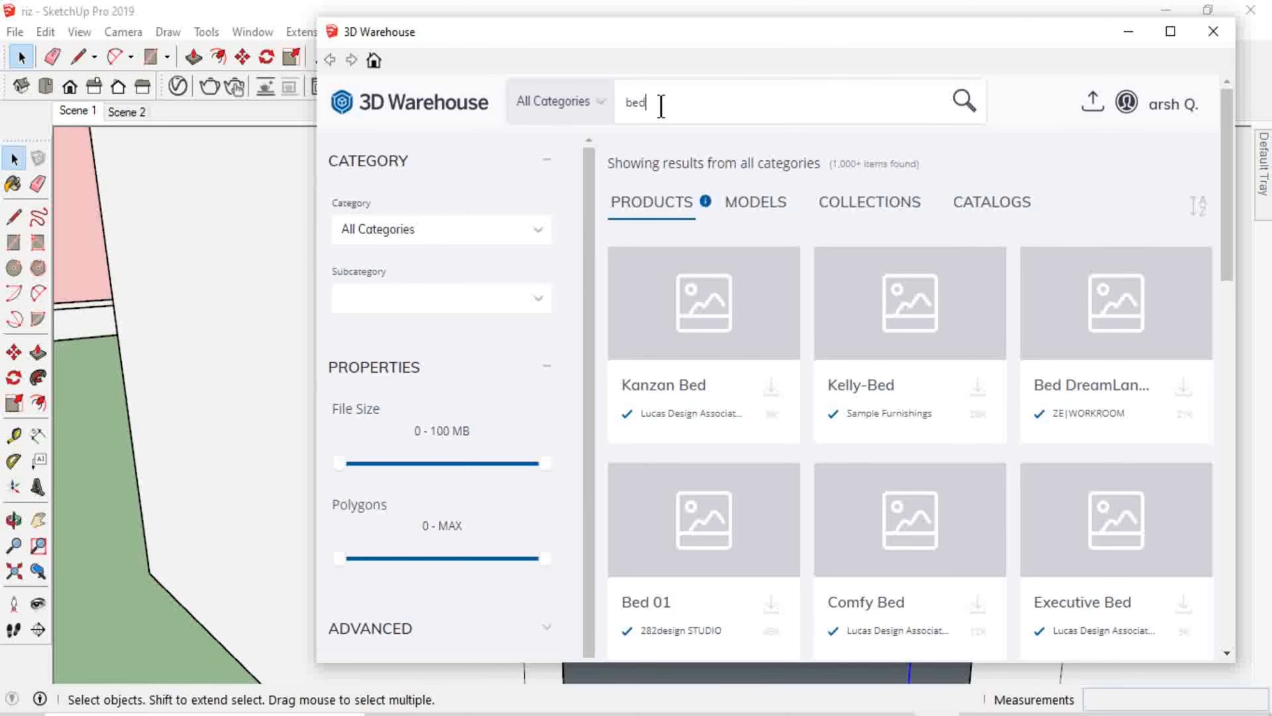
{"action": "key", "text": "BackSpace"}
{"action": "key", "text": "BackSpace"}
{"action": "key", "text": "BackSpace"}
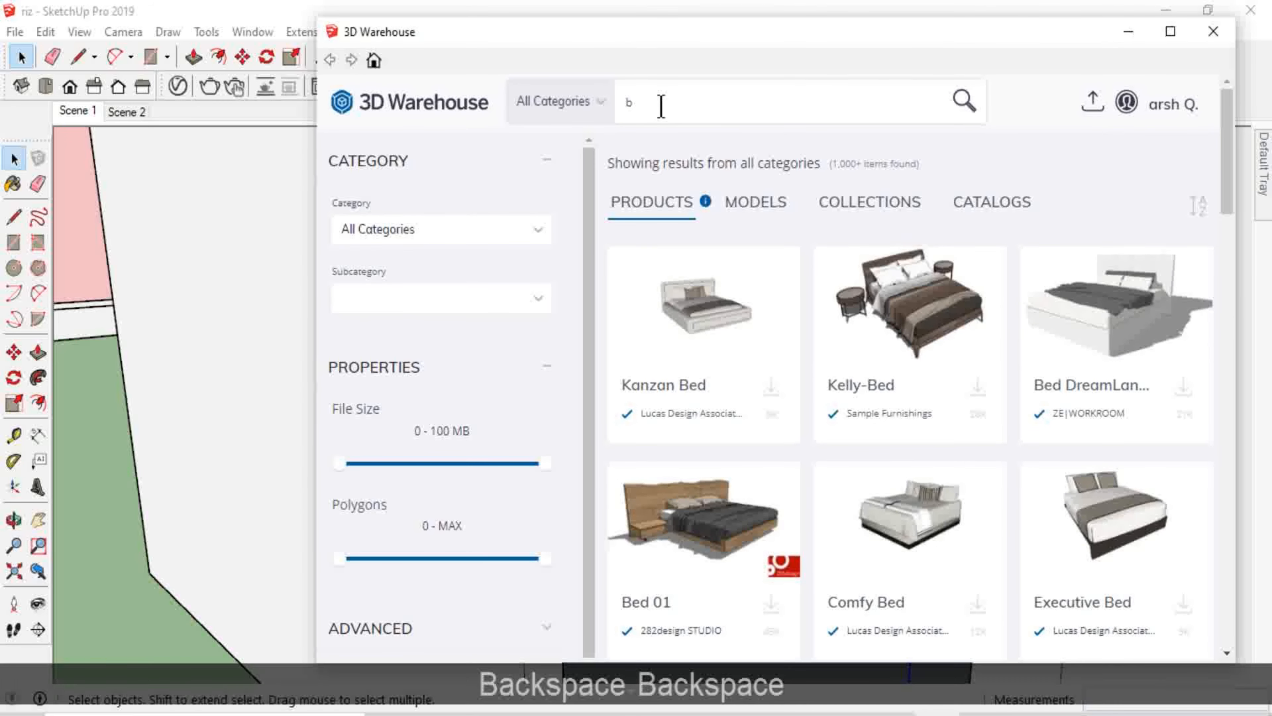
{"action": "type", "text": "window"}
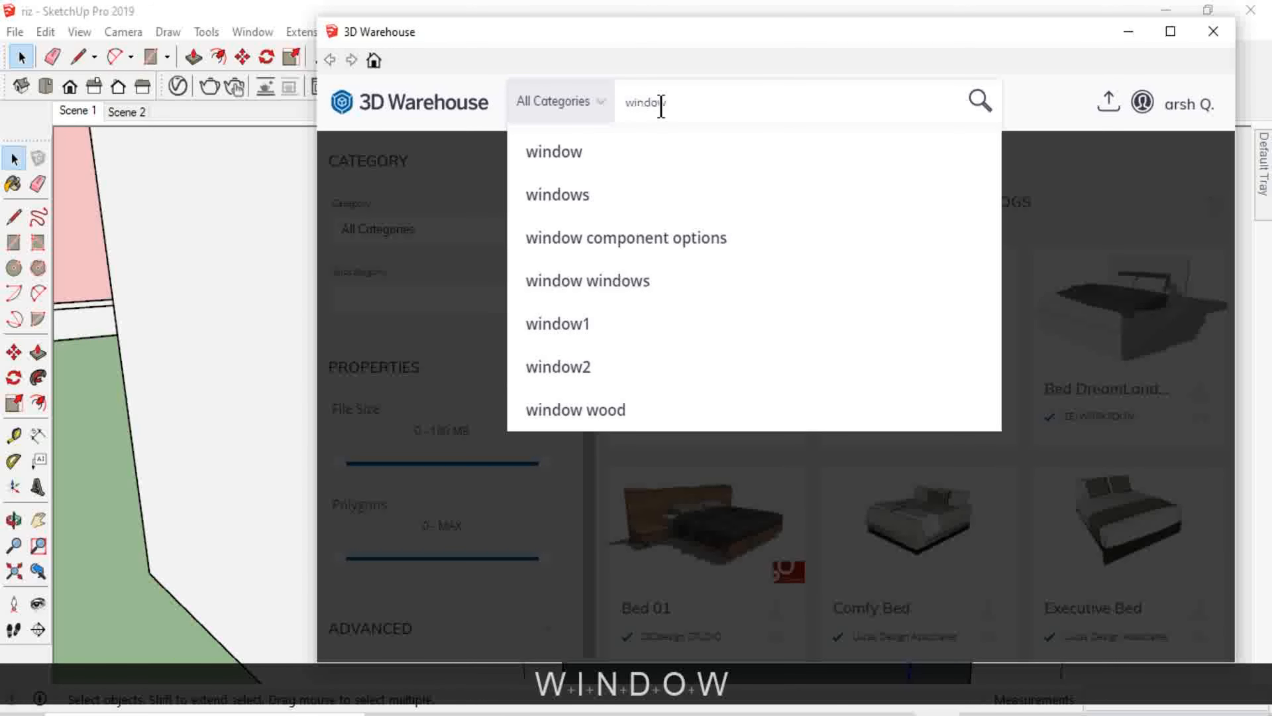
{"action": "key", "text": "Return"}
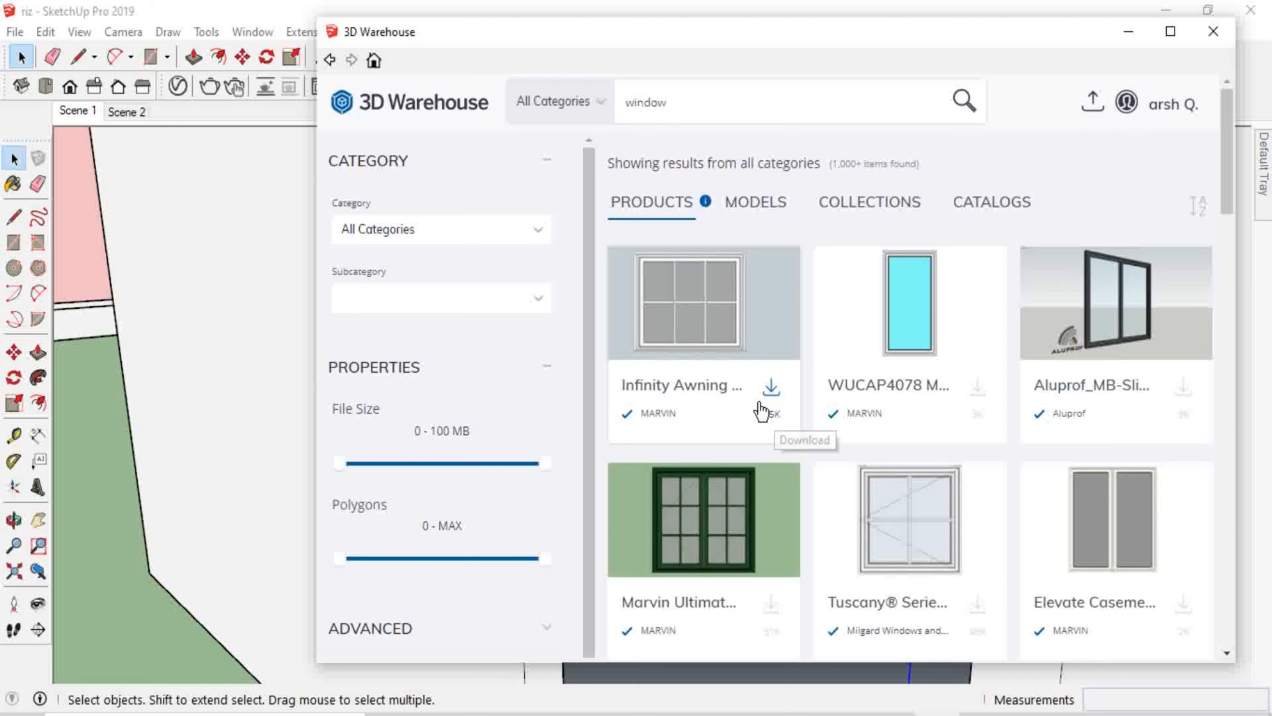
Load the Marvin Infinity Awning window directly into the model and place it just below the recess wall's window opening.
{"action": "left_click", "coordinate": [770, 389]}
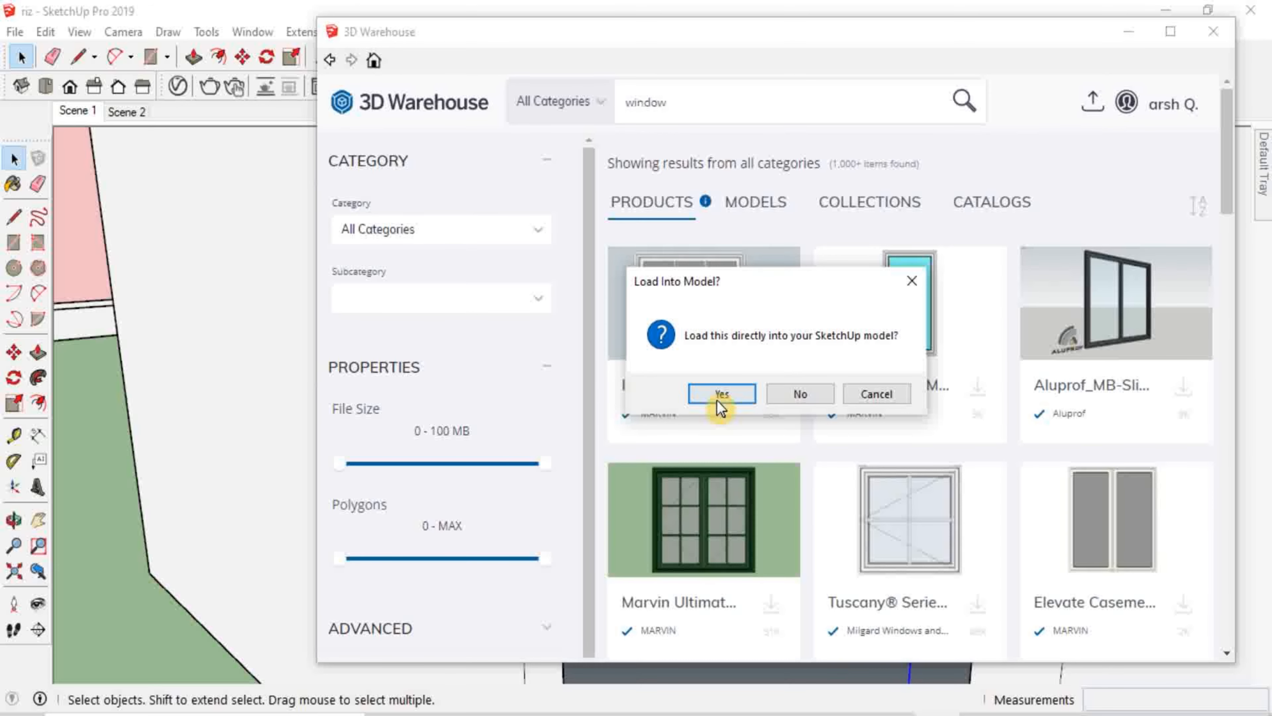
{"action": "left_click", "coordinate": [721, 396]}
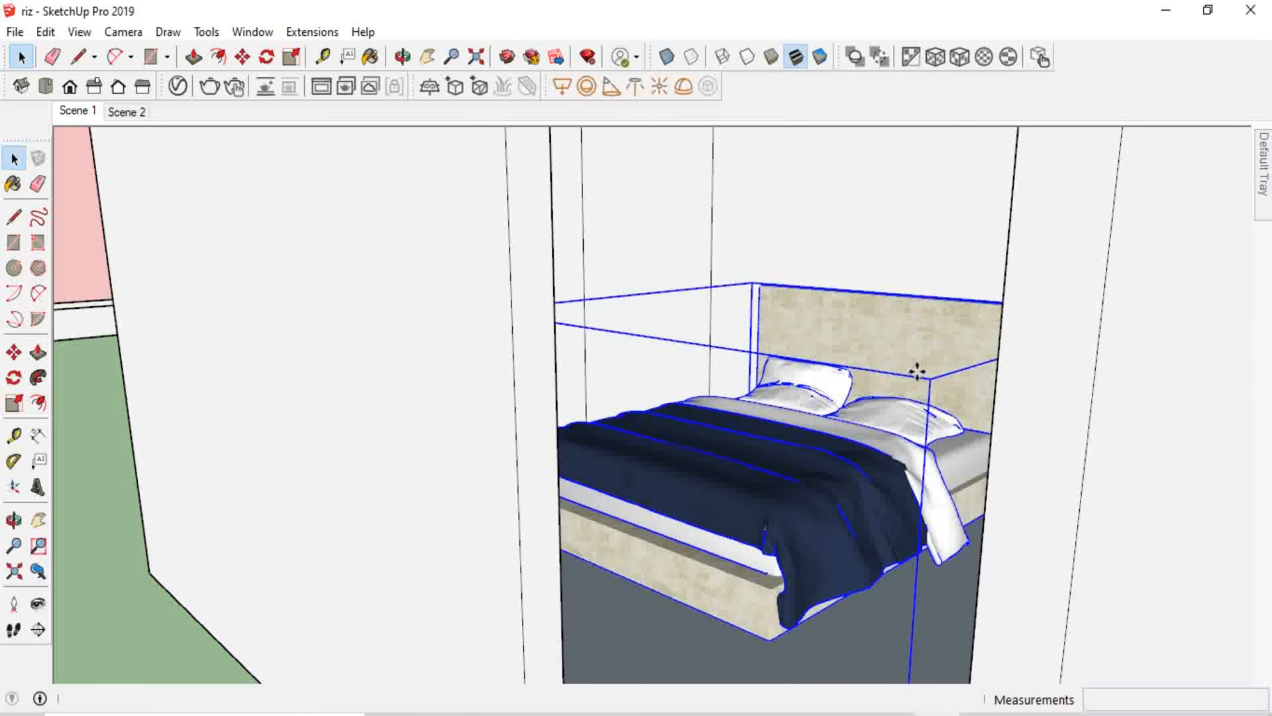
{"action": "scroll", "coordinate": [926, 374], "scroll_direction": "down", "scroll_amount": 5}
{"action": "middle_click_drag", "start_coordinate": [510, 438], "coordinate": [1042, 463]}
{"action": "scroll", "coordinate": [539, 364], "scroll_direction": "up", "scroll_amount": 2}
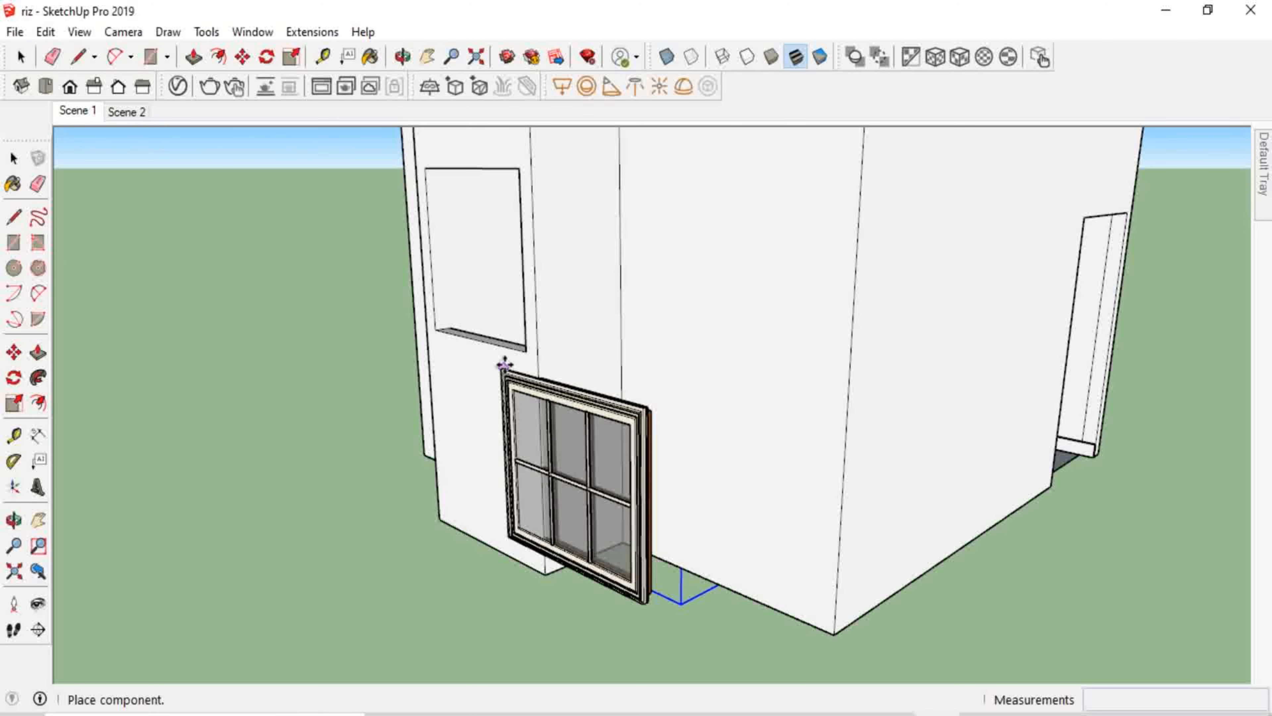
{"action": "left_click", "coordinate": [510, 355]}
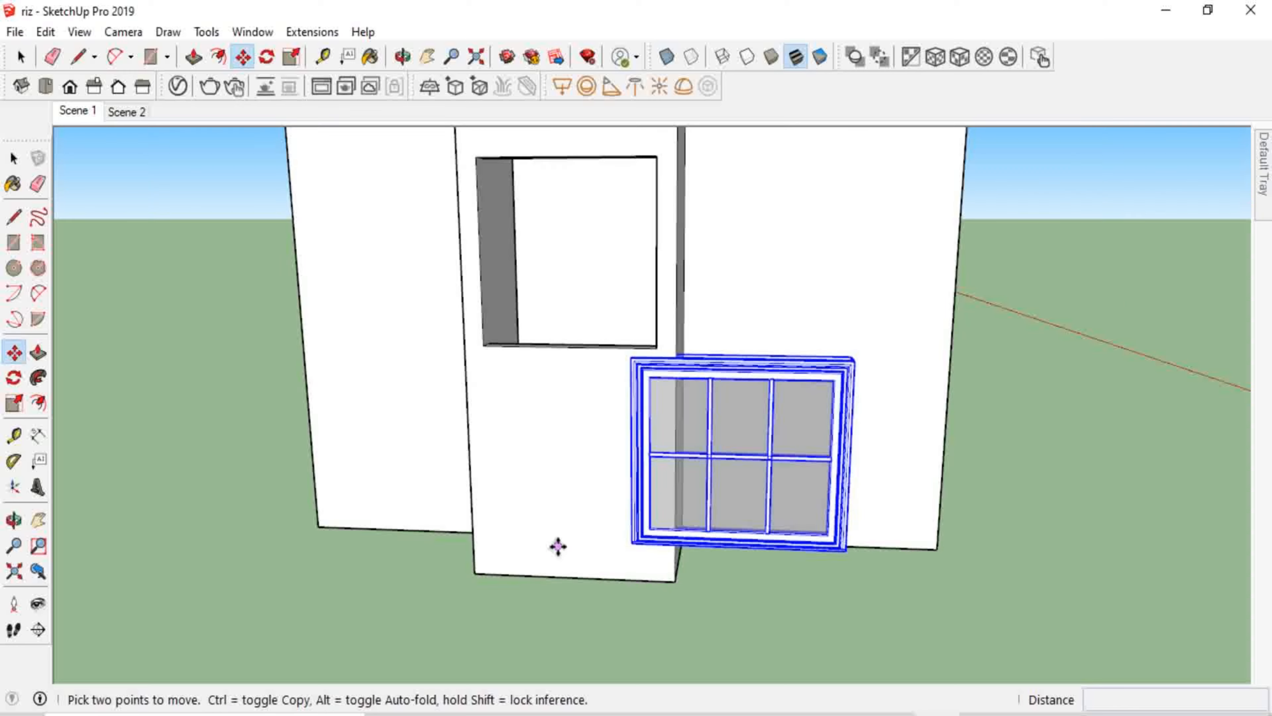
Move the window by its upper corner 4' 1 3/8" to the matching upper corner of the recess wall's opening.
{"action": "mouse_move", "coordinate": [557, 545]}
{"action": "middle_mouse_down"}
{"action": "mouse_move", "coordinate": [539, 549]}
{"action": "mouse_move", "coordinate": [622, 571]}
{"action": "mouse_move", "coordinate": [617, 557]}
{"action": "middle_mouse_up"}
{"action": "middle_click_drag", "start_coordinate": [824, 484], "coordinate": [756, 526]}
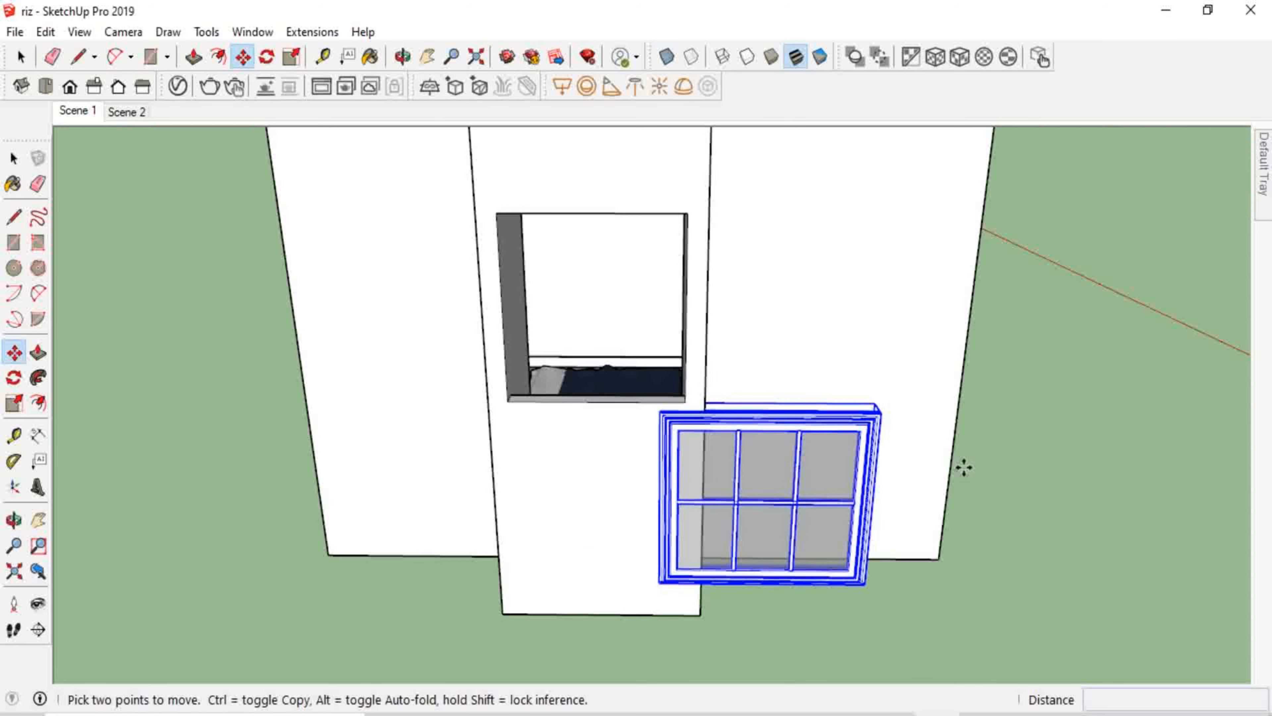
{"action": "mouse_move", "coordinate": [912, 589]}
{"action": "middle_mouse_down"}
{"action": "mouse_move", "coordinate": [923, 611]}
{"action": "mouse_move", "coordinate": [908, 591]}
{"action": "middle_mouse_up"}
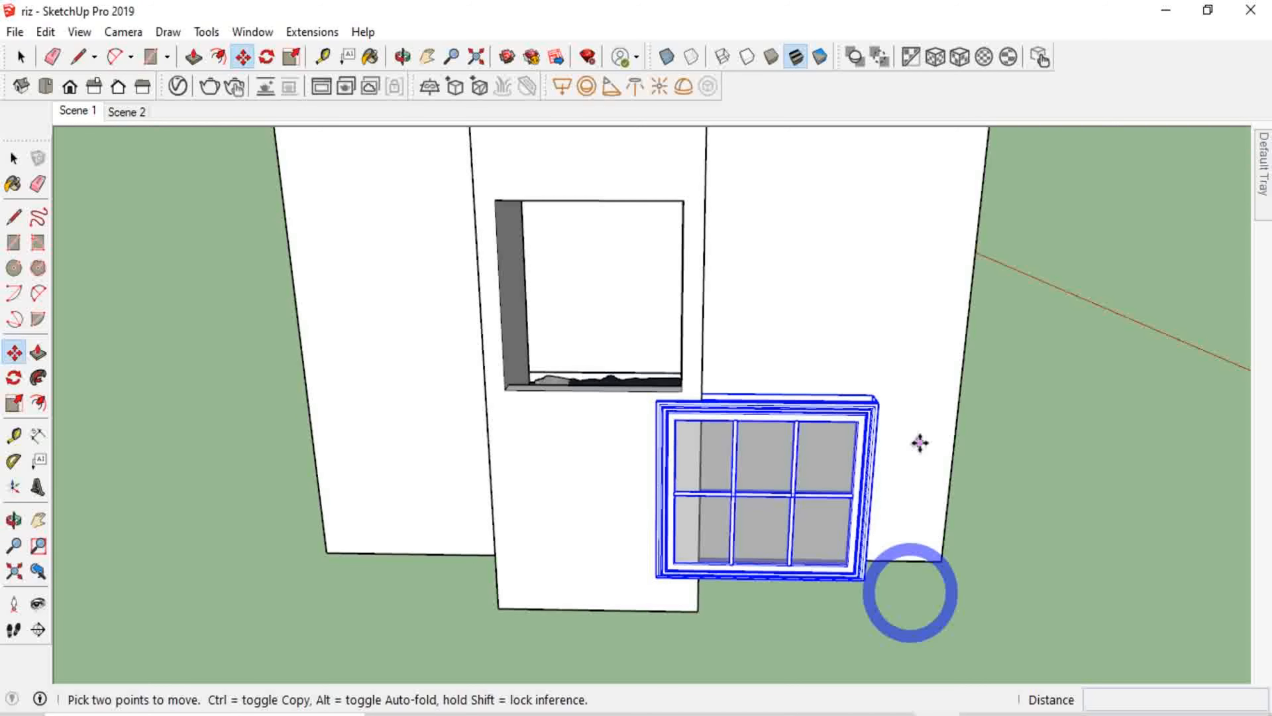
{"action": "left_click", "coordinate": [656, 401]}
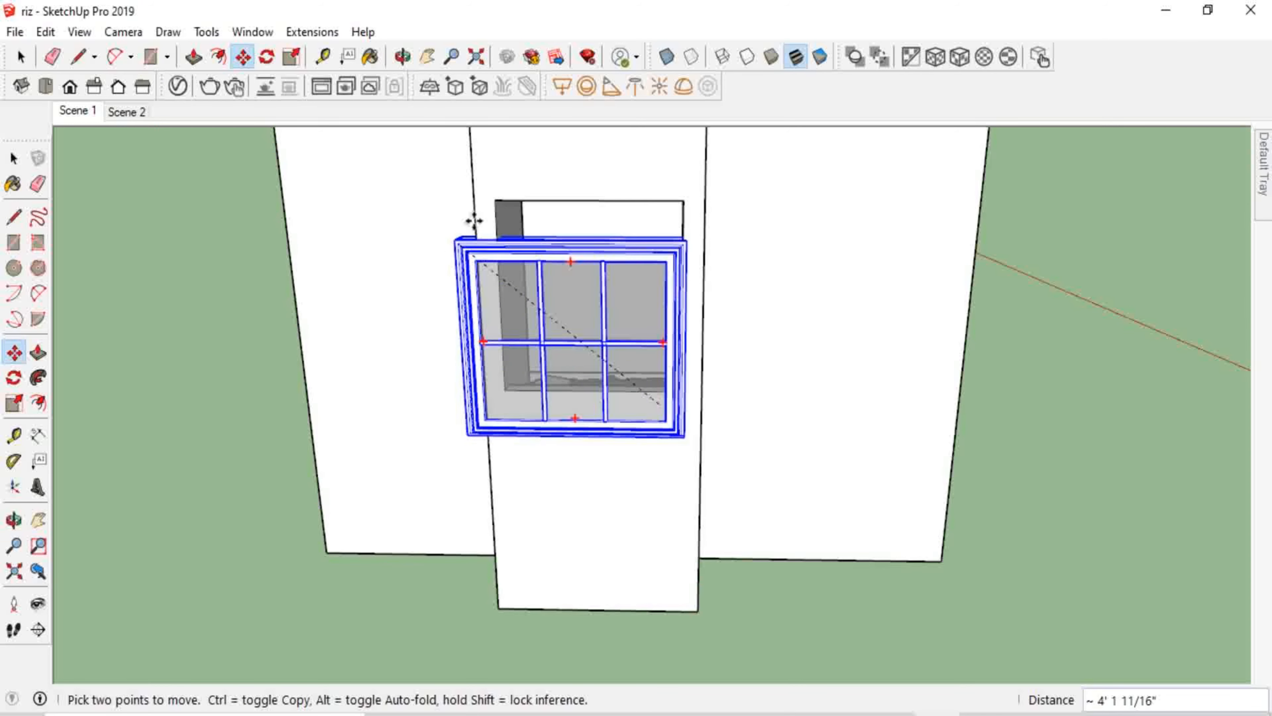
{"action": "left_click", "coordinate": [495, 203]}
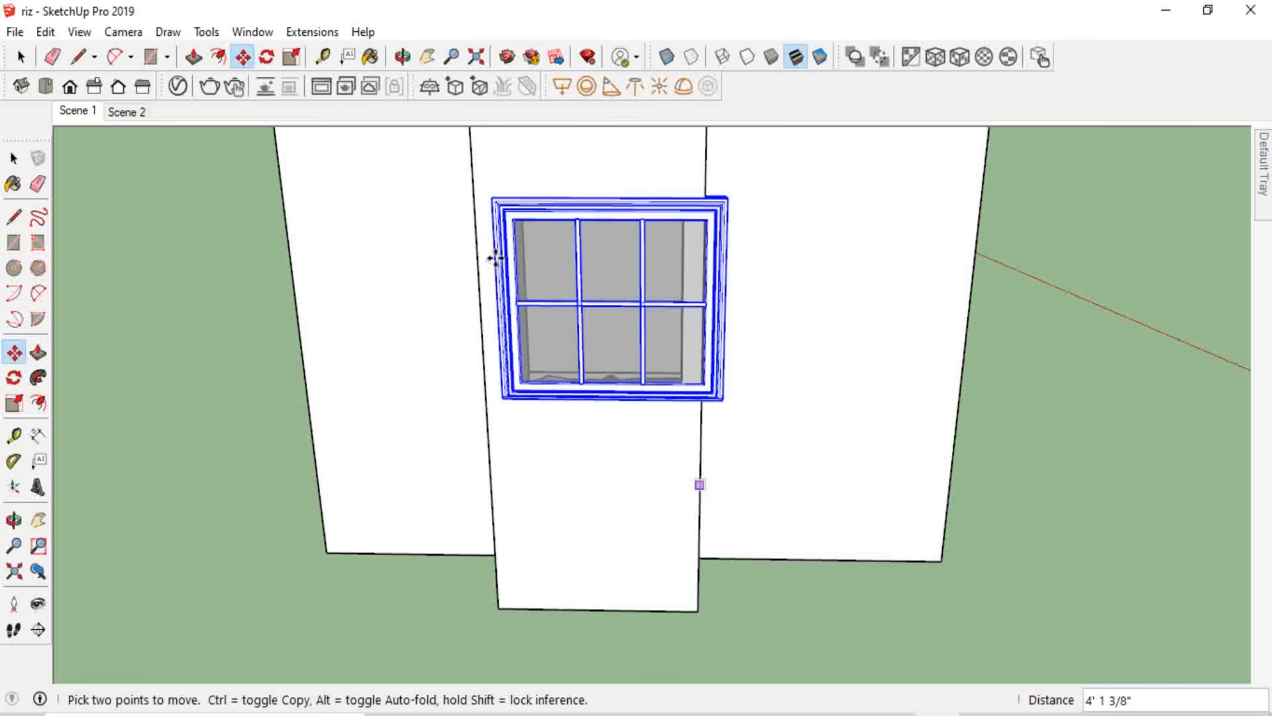
Try to scale the window component to fit the wall opening, reselecting it for a second attempt.
{"action": "left_click", "coordinate": [292, 56]}
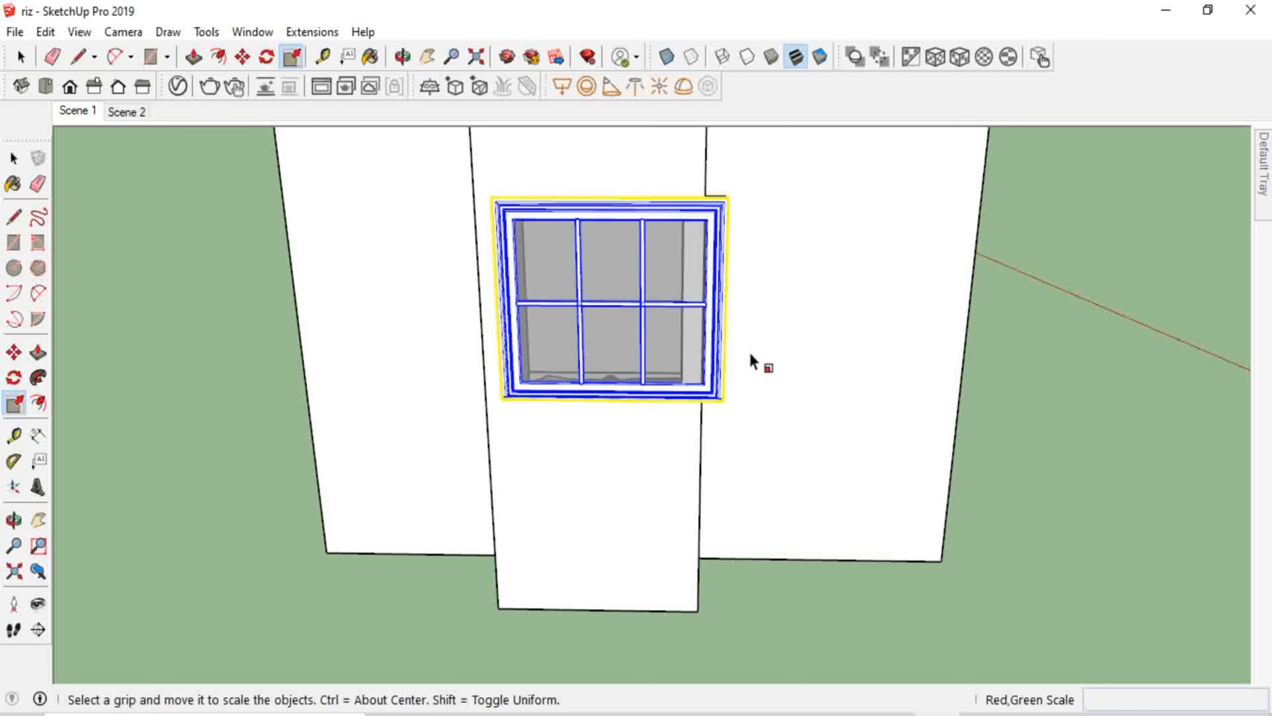
{"action": "middle_click_drag", "start_coordinate": [758, 426], "coordinate": [446, 159]}
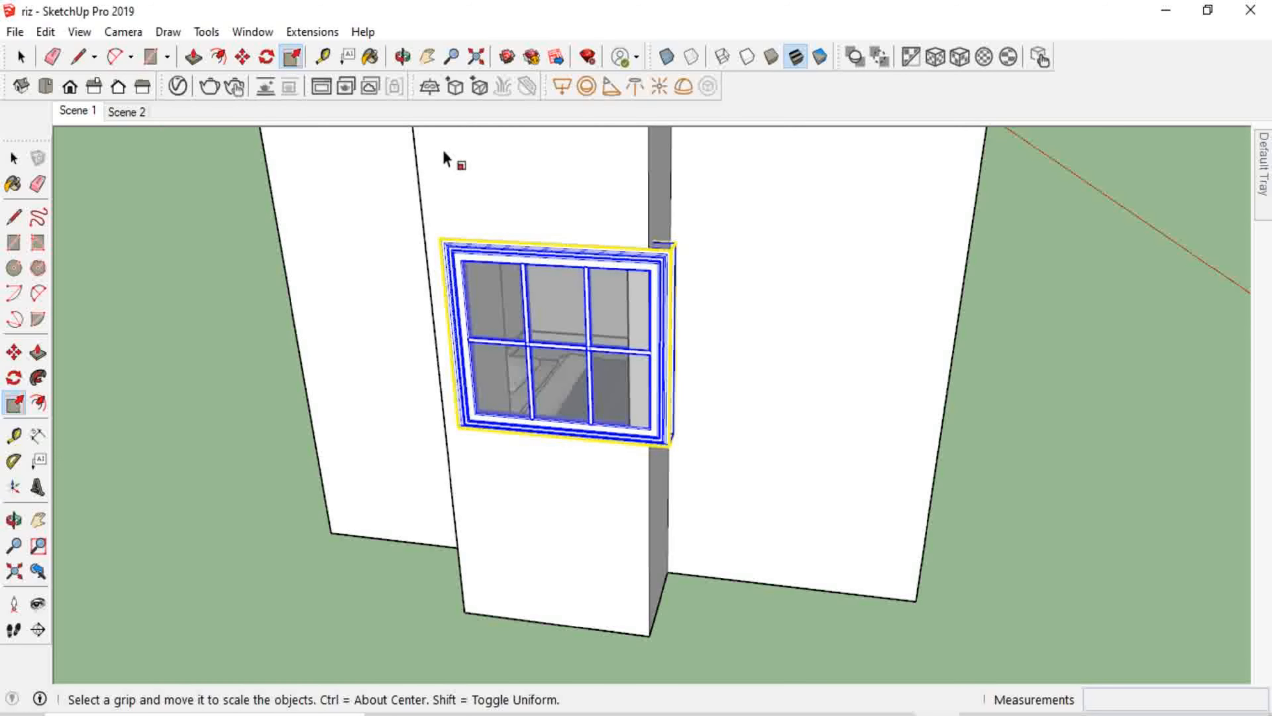
{"action": "middle_click_drag", "start_coordinate": [671, 353], "coordinate": [605, 518]}
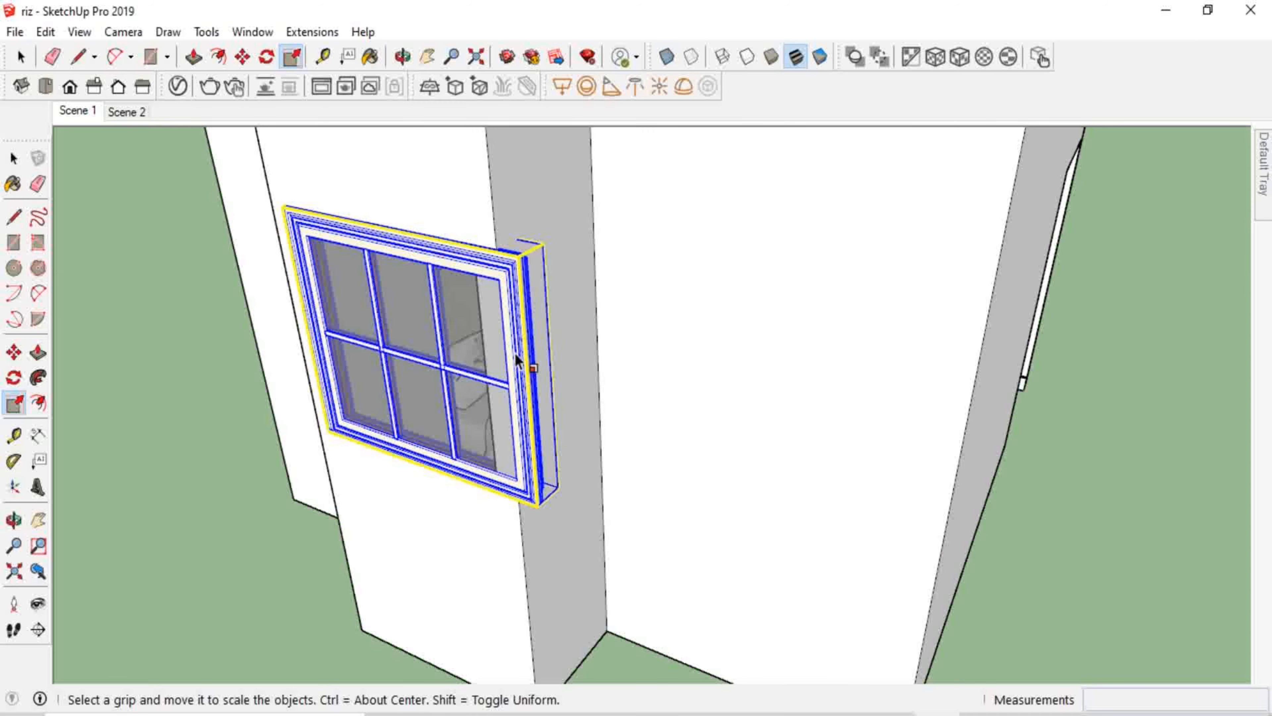
{"action": "middle_click_drag", "start_coordinate": [436, 445], "coordinate": [600, 413]}
{"action": "scroll", "coordinate": [612, 436], "scroll_direction": "down", "scroll_amount": 5}
{"action": "scroll", "coordinate": [642, 414], "scroll_direction": "down", "scroll_amount": 1}
{"action": "scroll", "coordinate": [636, 556], "scroll_direction": "up", "scroll_amount": 3}
{"action": "scroll", "coordinate": [636, 556], "scroll_direction": "up", "scroll_amount": 2}
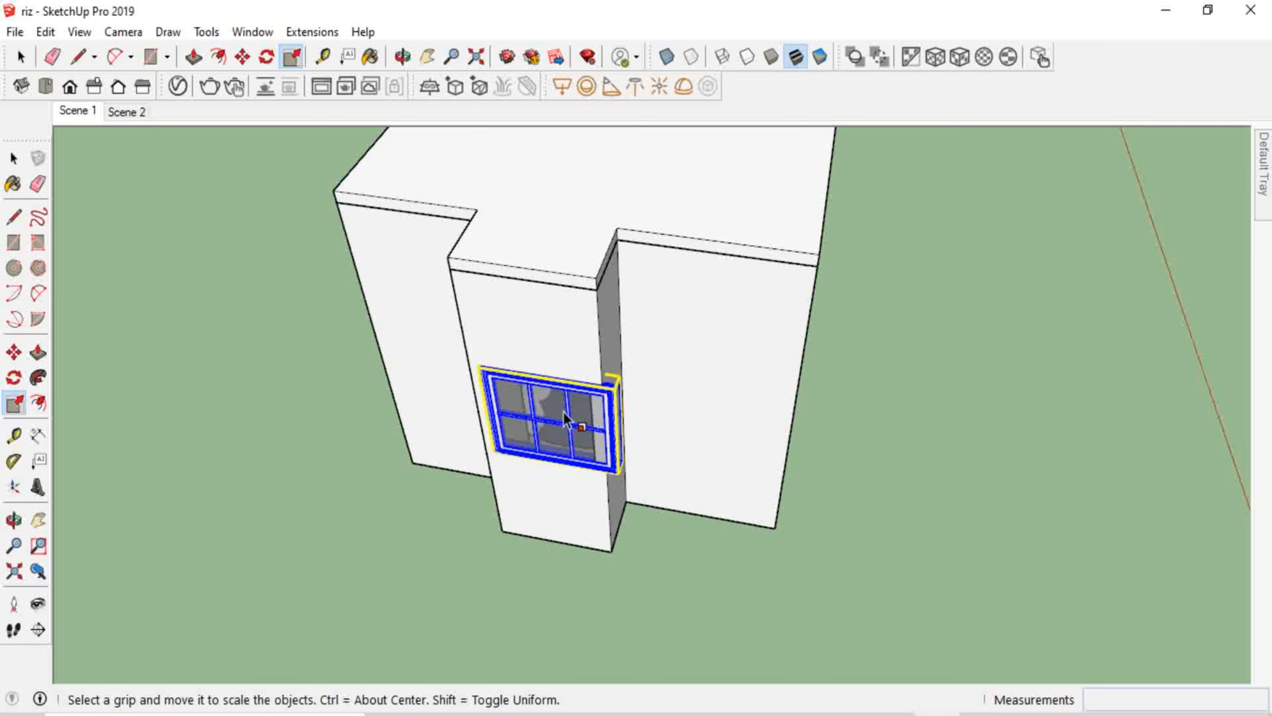
{"action": "key", "text": "space"}
{"action": "left_click", "coordinate": [247, 420]}
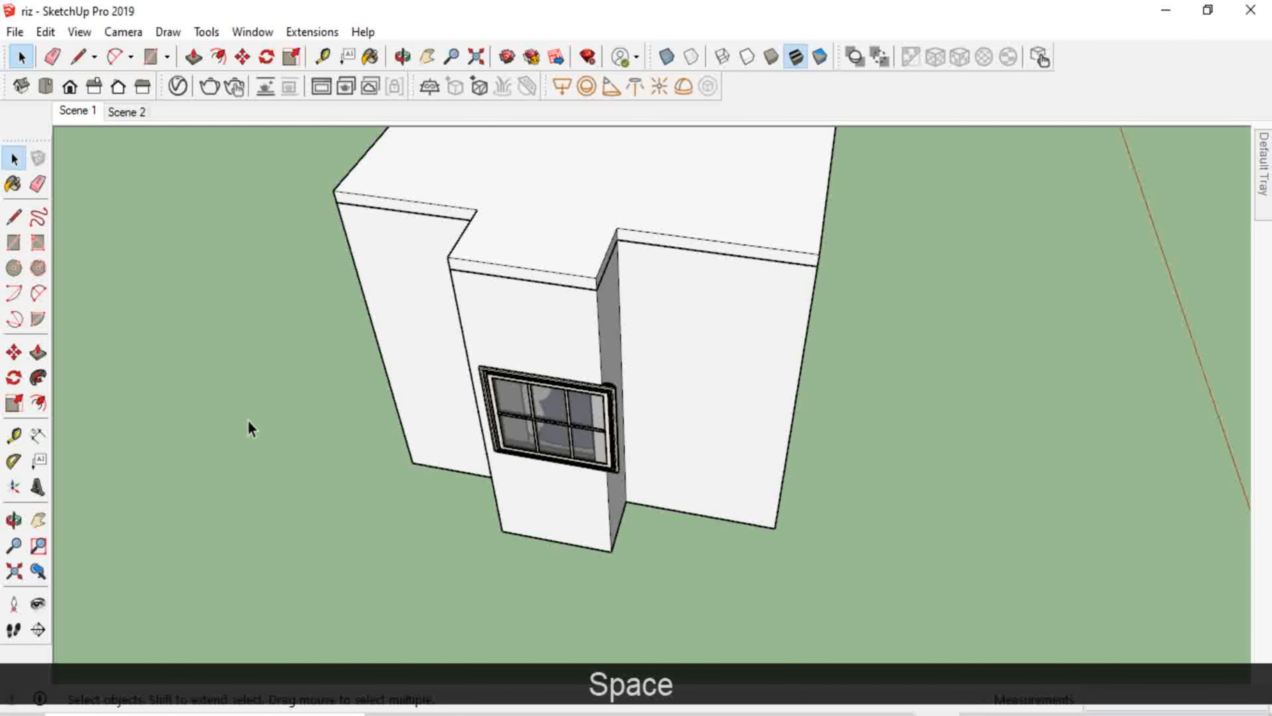
{"action": "left_click", "coordinate": [540, 407]}
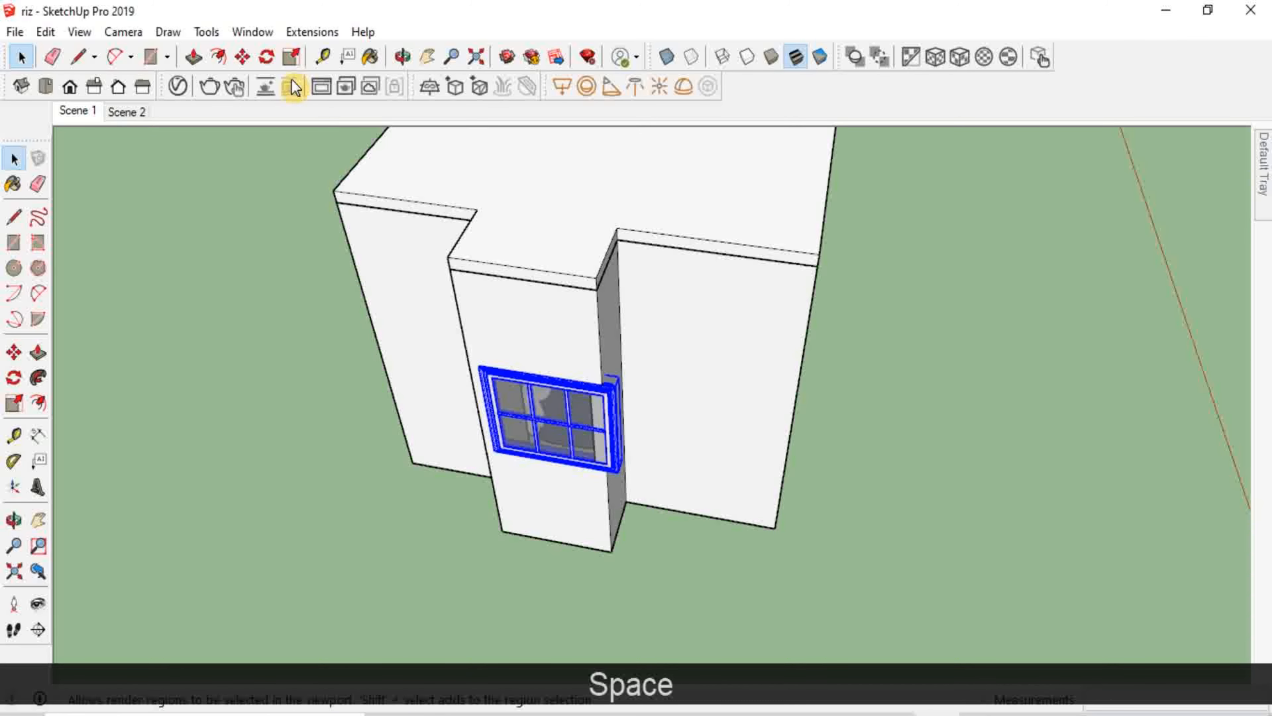
{"action": "left_click", "coordinate": [292, 56]}
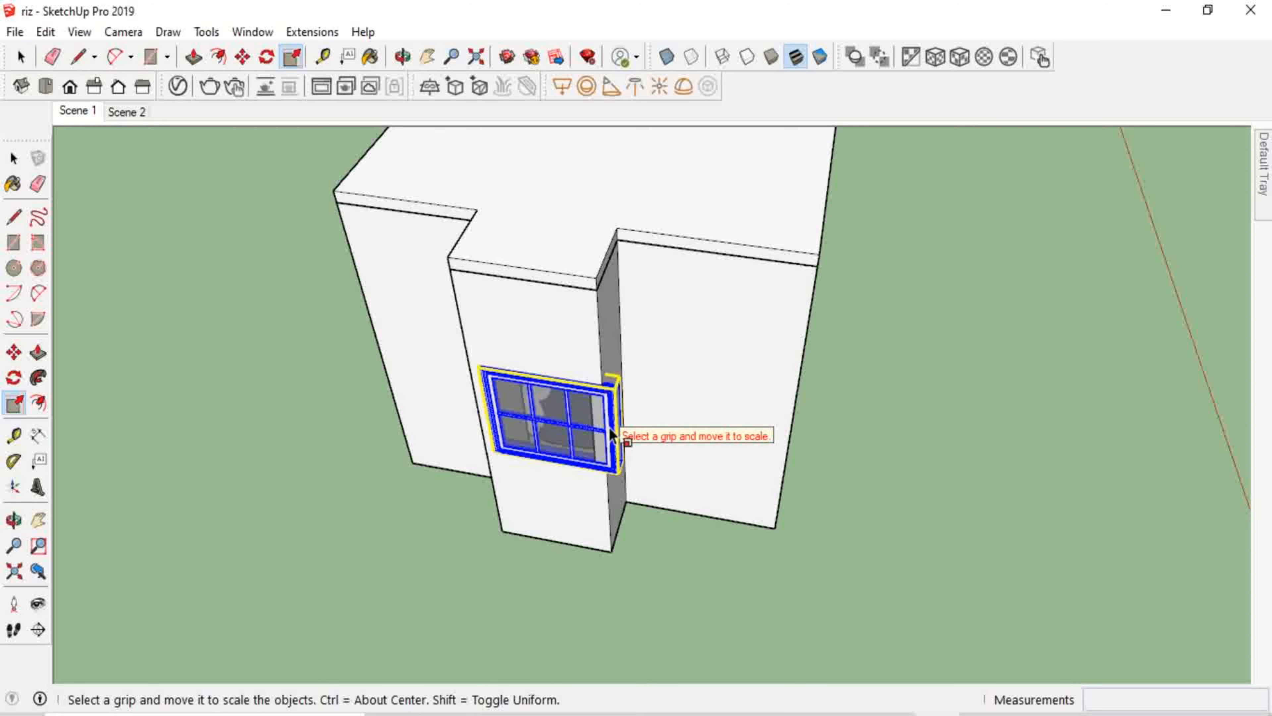
{"action": "scroll", "coordinate": [627, 446], "scroll_direction": "up", "scroll_amount": 3}
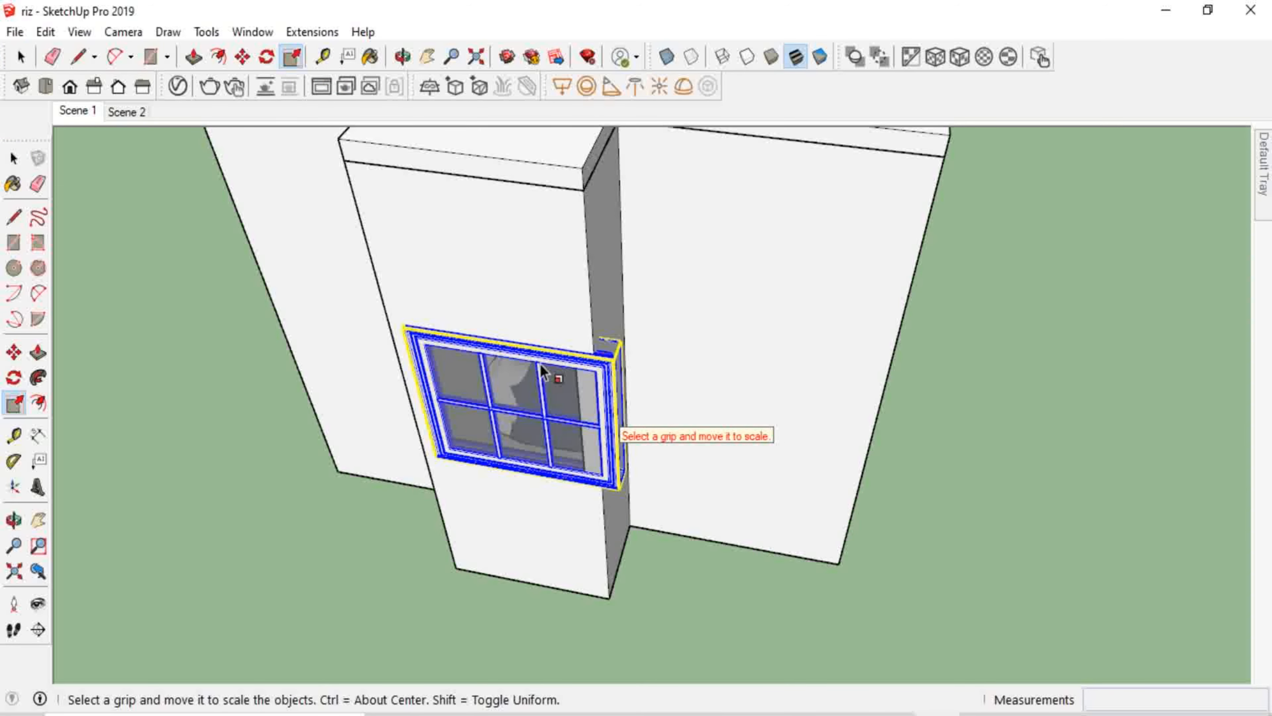
{"action": "scroll", "coordinate": [706, 333], "scroll_direction": "down", "scroll_amount": 6}
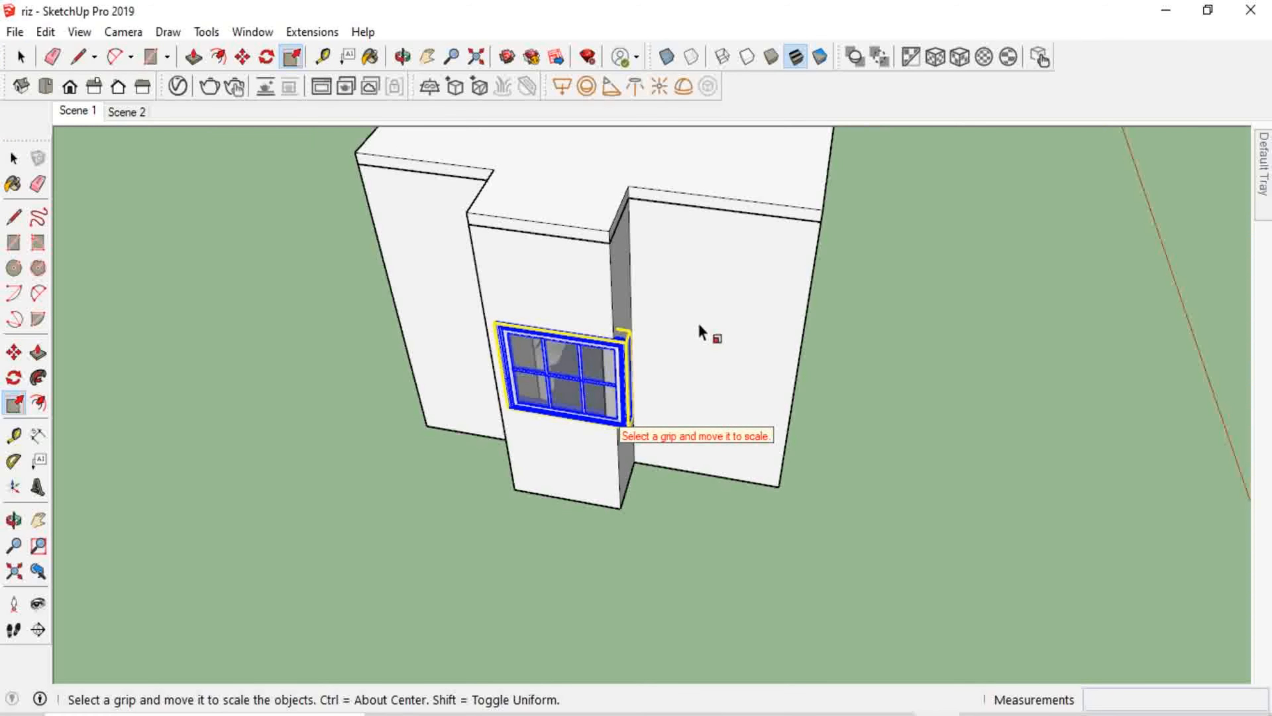
Explode the window component in the recess wall.
{"action": "scroll", "coordinate": [607, 411], "scroll_direction": "up", "scroll_amount": 1}
{"action": "key", "text": "space"}
{"action": "left_click", "coordinate": [612, 412]}
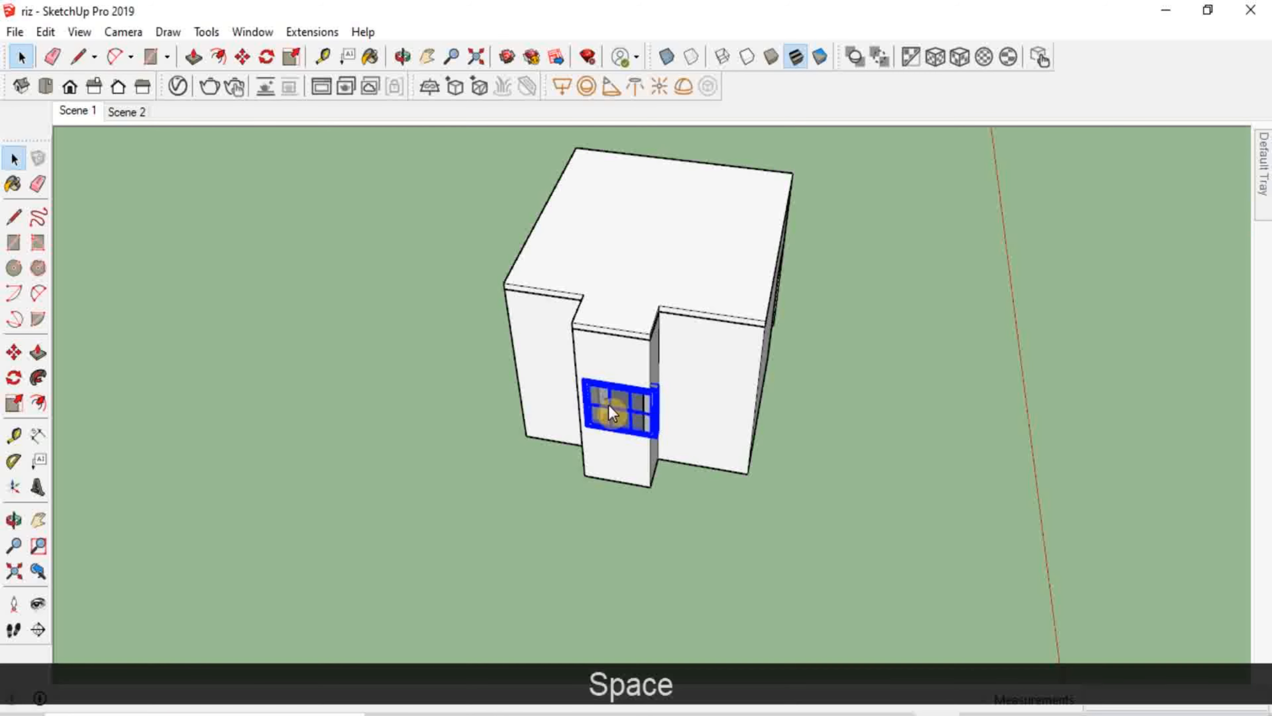
{"action": "right_click", "coordinate": [611, 412]}
{"action": "left_click", "coordinate": [657, 339]}
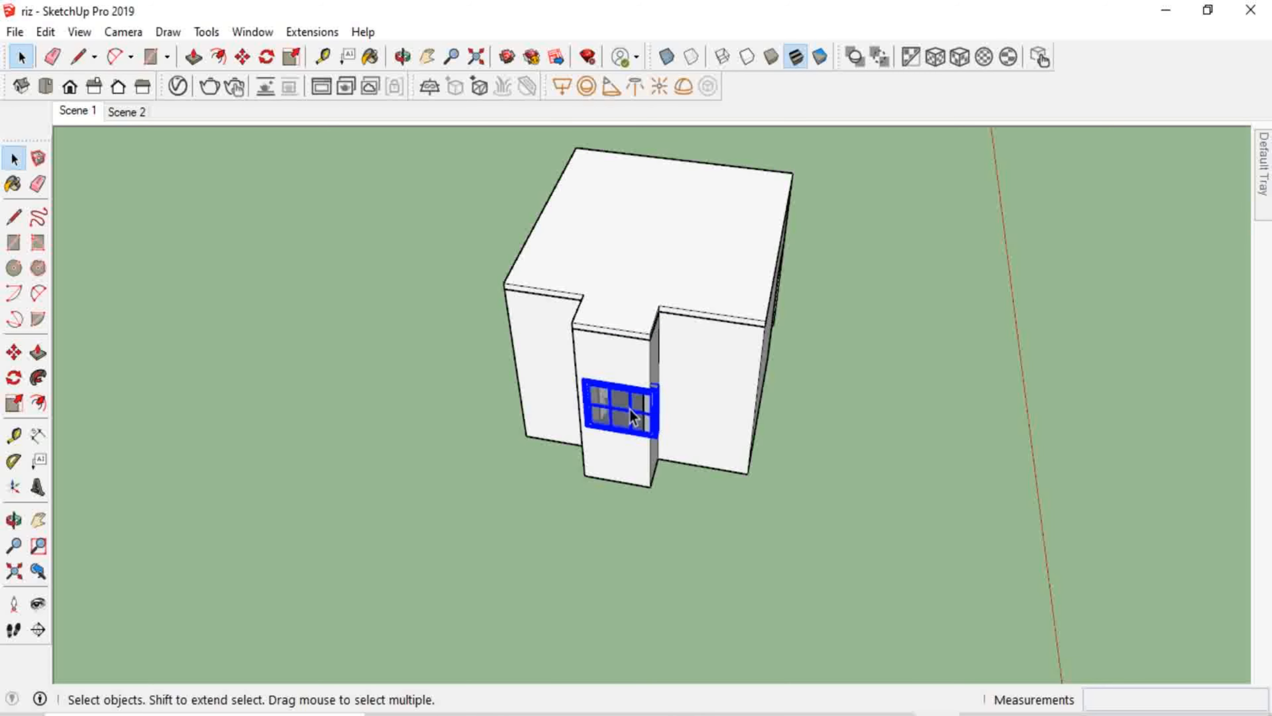
Explode the window component in the recess wall once more into its separate parts.
{"action": "right_click", "coordinate": [610, 409]}
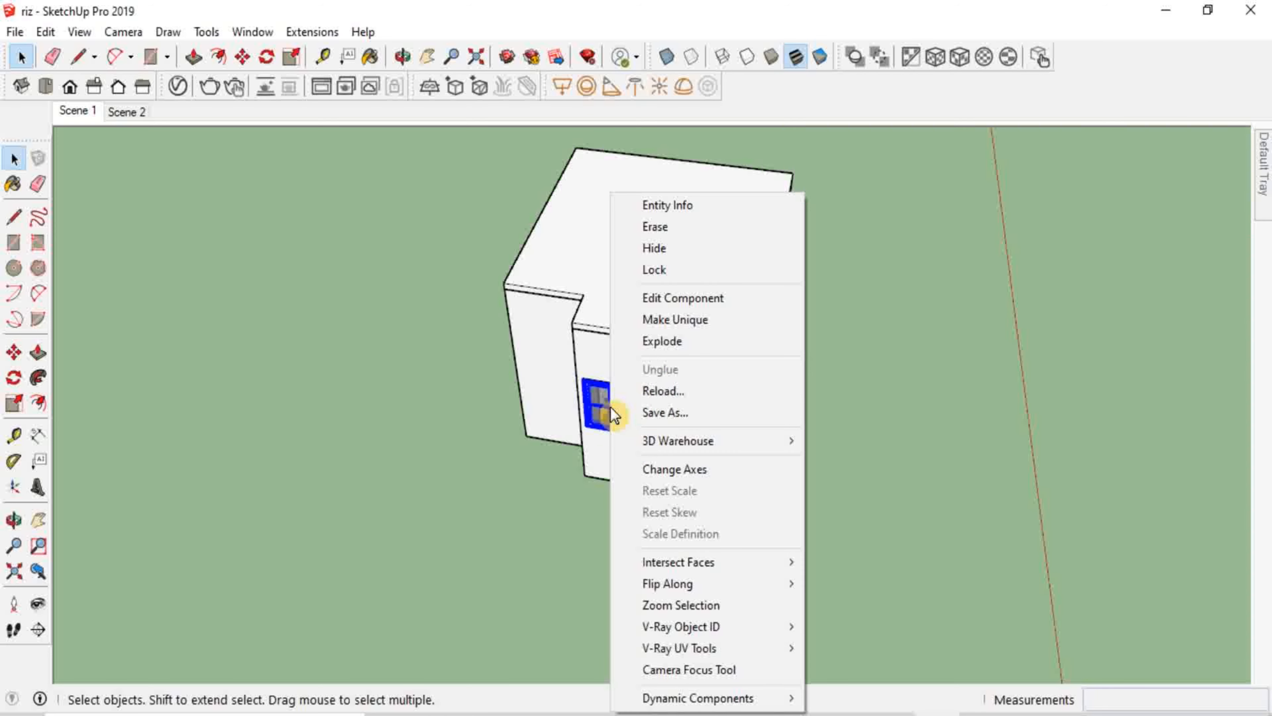
{"action": "left_click", "coordinate": [701, 346]}
{"action": "scroll", "coordinate": [641, 398], "scroll_direction": "up", "scroll_amount": 3}
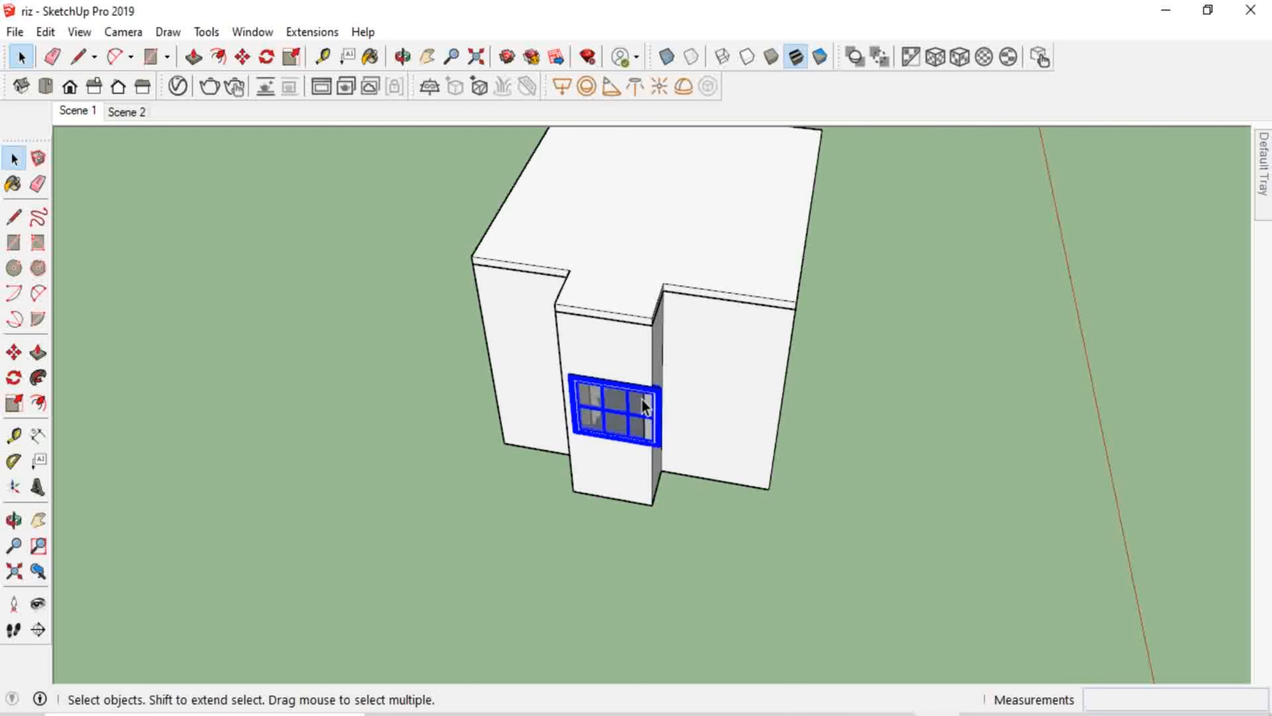
{"action": "right_click", "coordinate": [593, 415]}
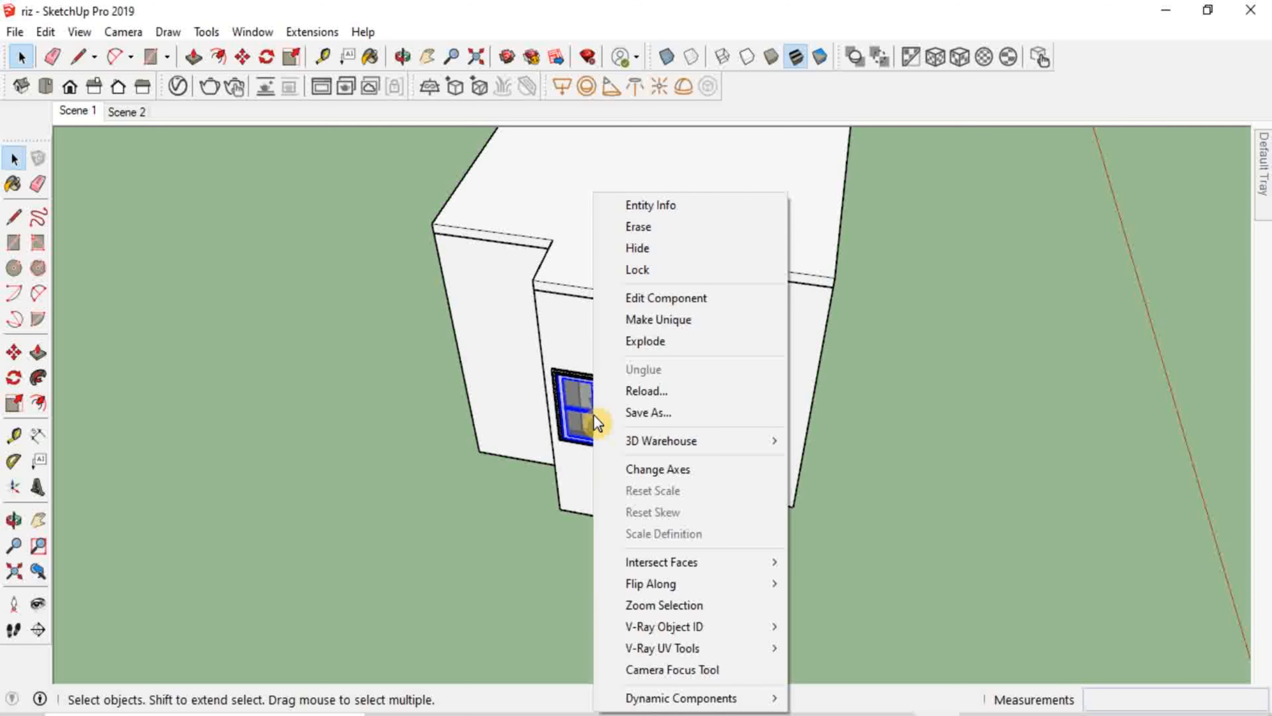
{"action": "left_click", "coordinate": [519, 562]}
{"action": "left_click", "coordinate": [525, 517]}
Select all the exploded window parts in the recess wall and make them one group.
{"action": "left_click_drag", "start_coordinate": [497, 325], "coordinate": [745, 489]}
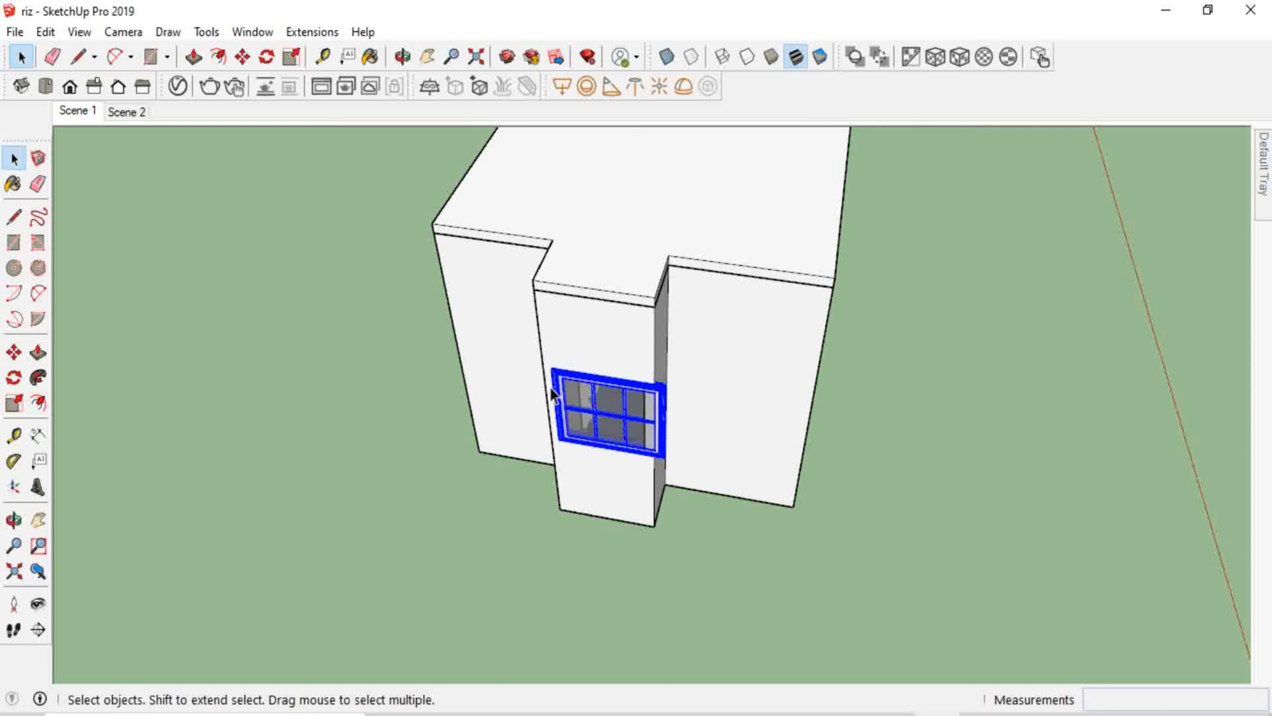
{"action": "right_click", "coordinate": [581, 411]}
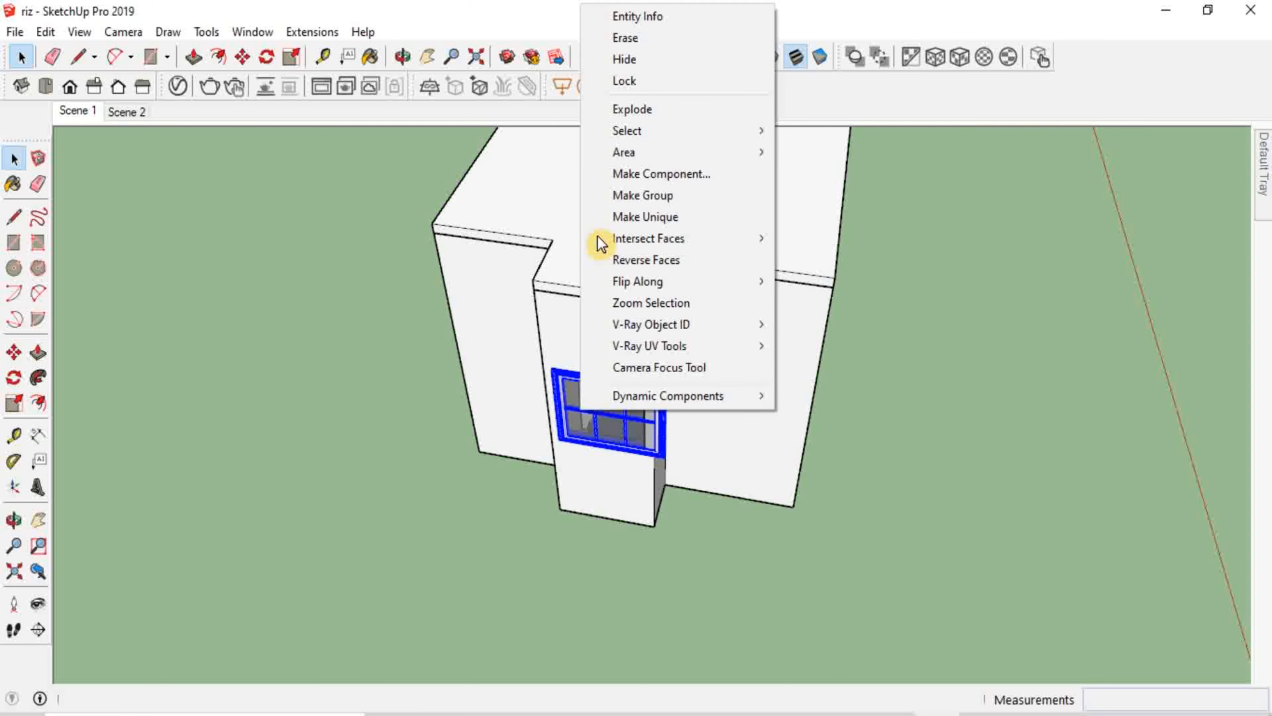
{"action": "left_click", "coordinate": [655, 194]}
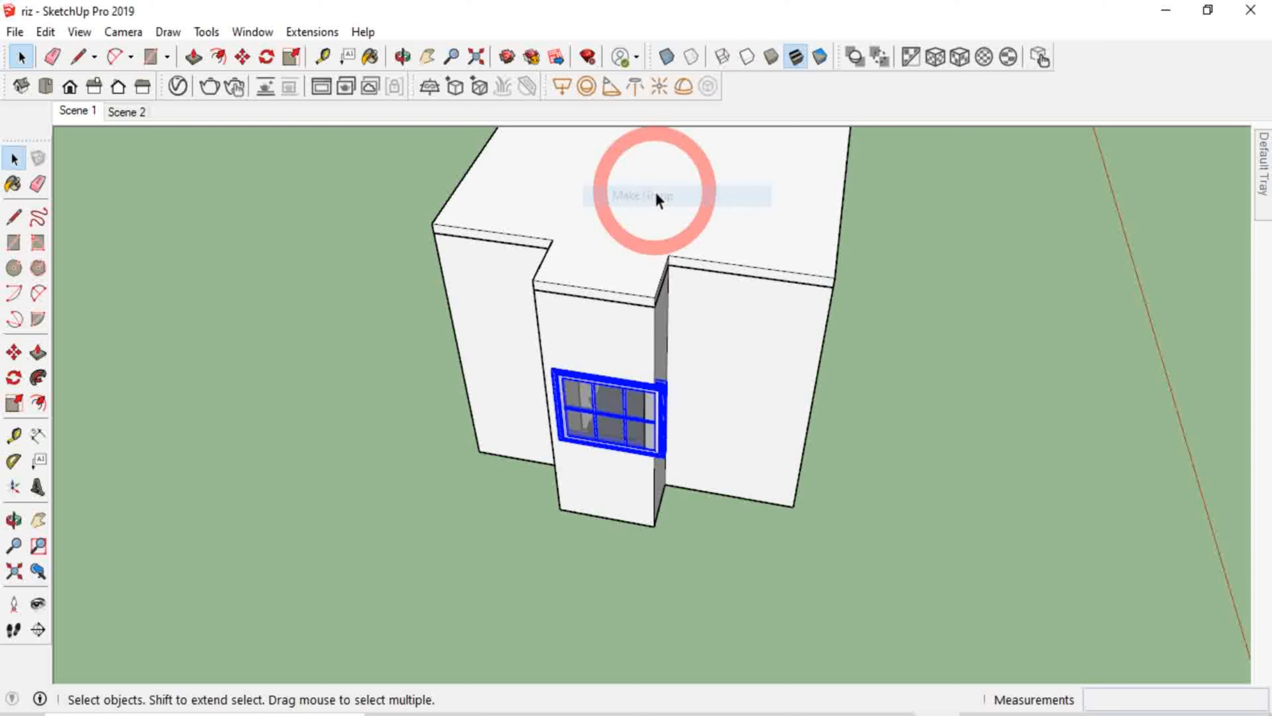
Scale the window group from its side midpoint about the opposite side.
{"action": "left_click", "coordinate": [292, 56]}
{"action": "scroll", "coordinate": [679, 426], "scroll_direction": "up", "scroll_amount": 5}
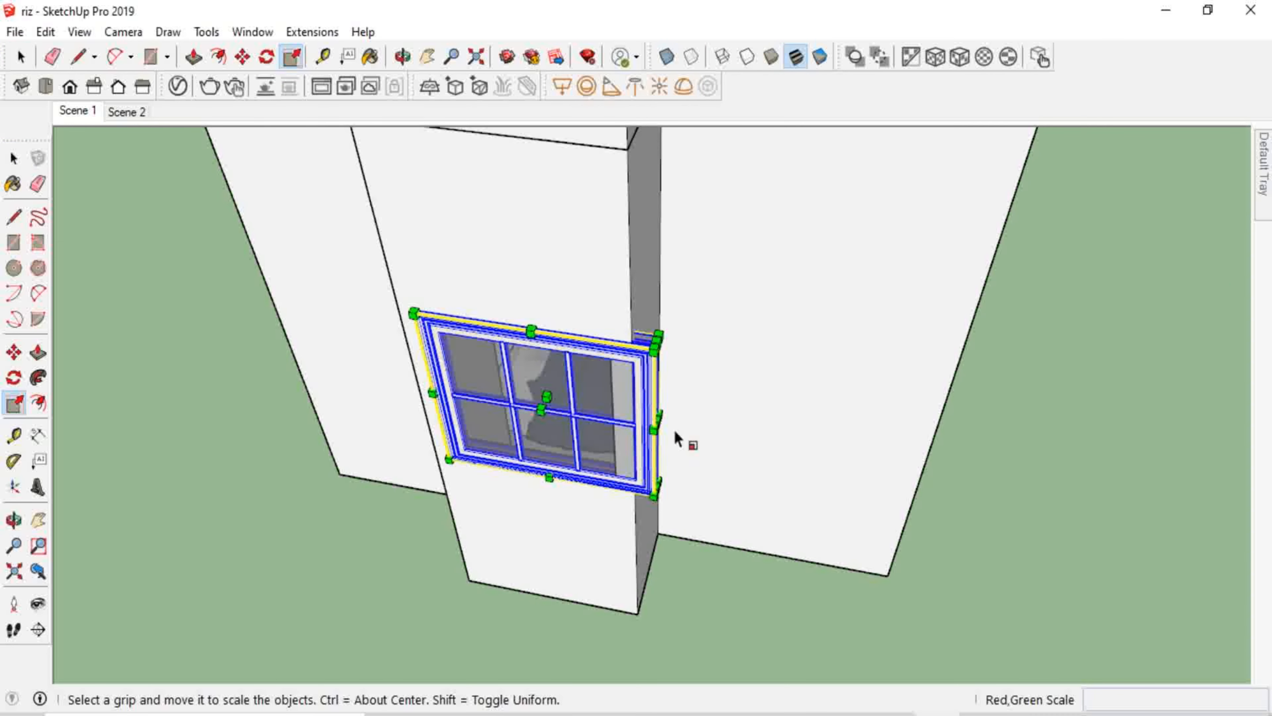
{"action": "scroll", "coordinate": [655, 426], "scroll_direction": "up", "scroll_amount": 6}
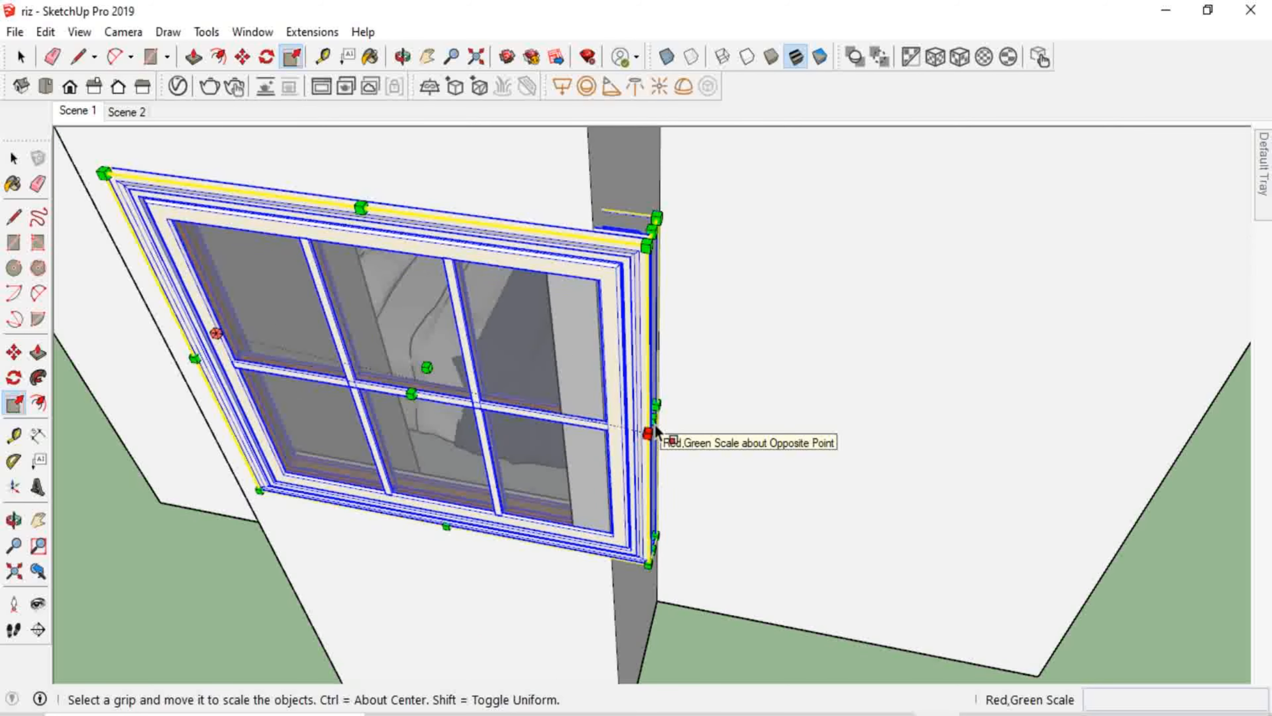
{"action": "left_click", "coordinate": [651, 416]}
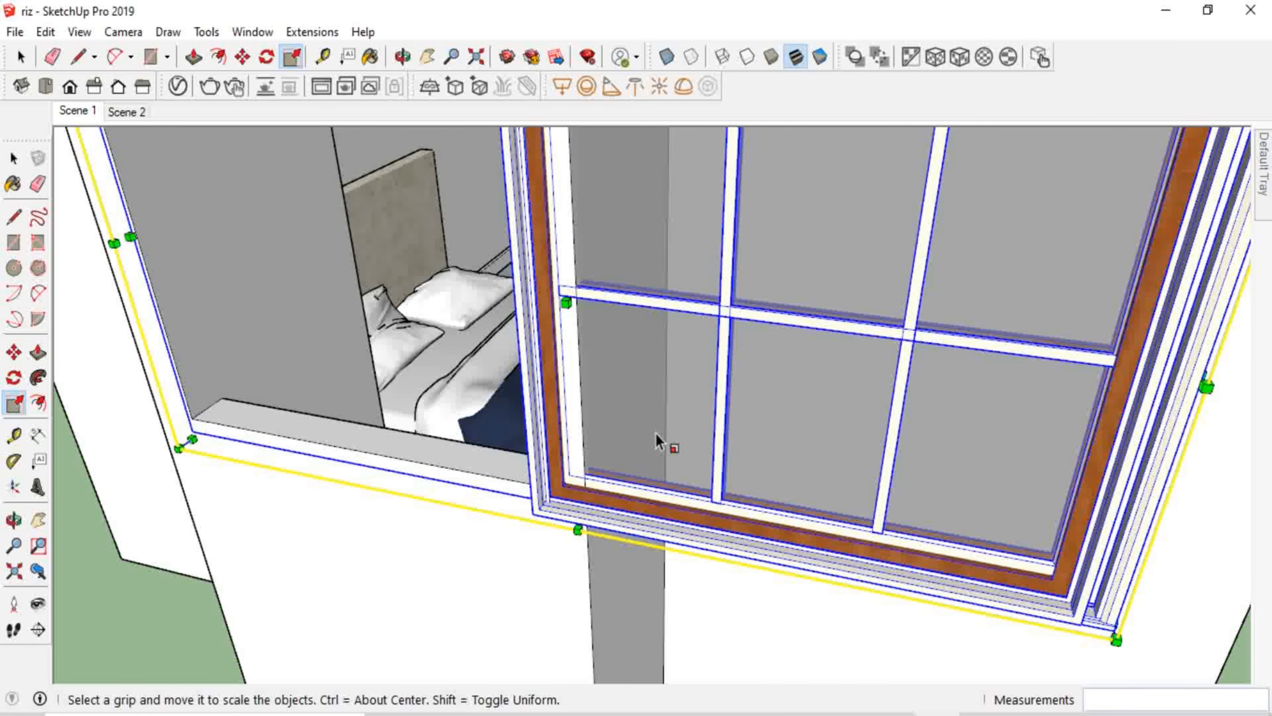
{"action": "scroll", "coordinate": [702, 586], "scroll_direction": "down", "scroll_amount": 4}
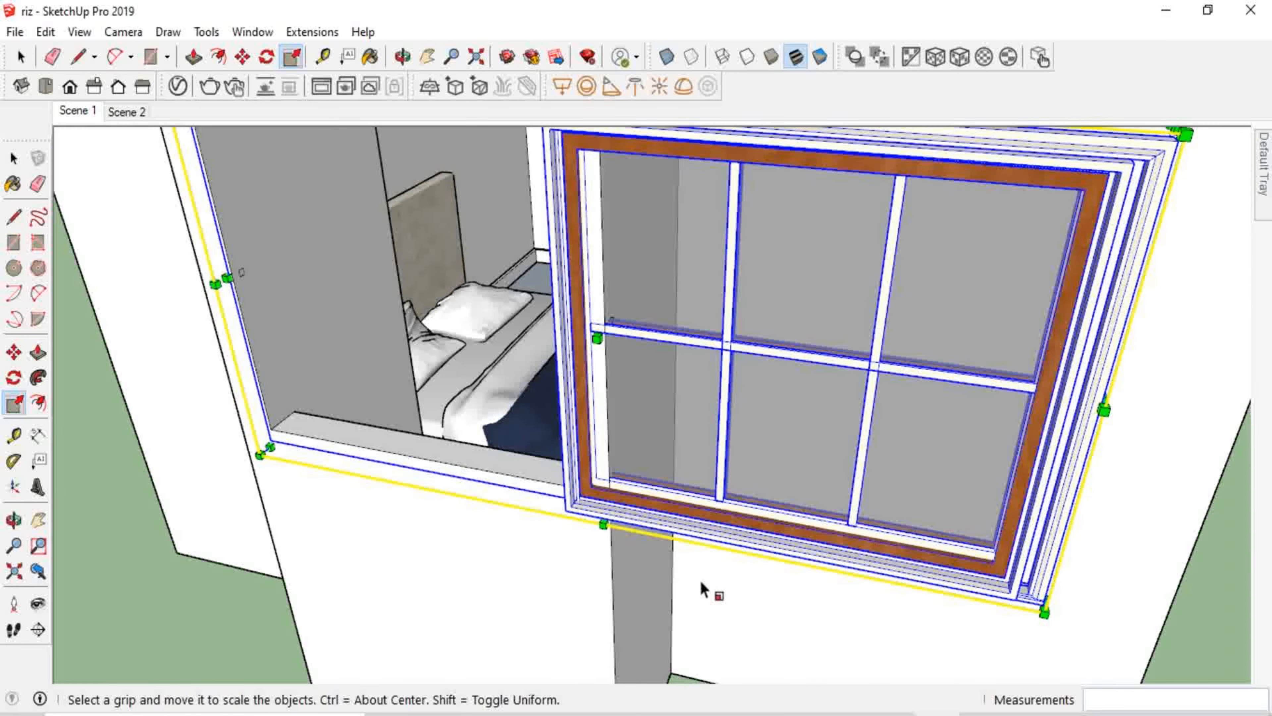
{"action": "key", "text": "o"}
{"action": "left_click_drag", "start_coordinate": [582, 582], "coordinate": [801, 597]}
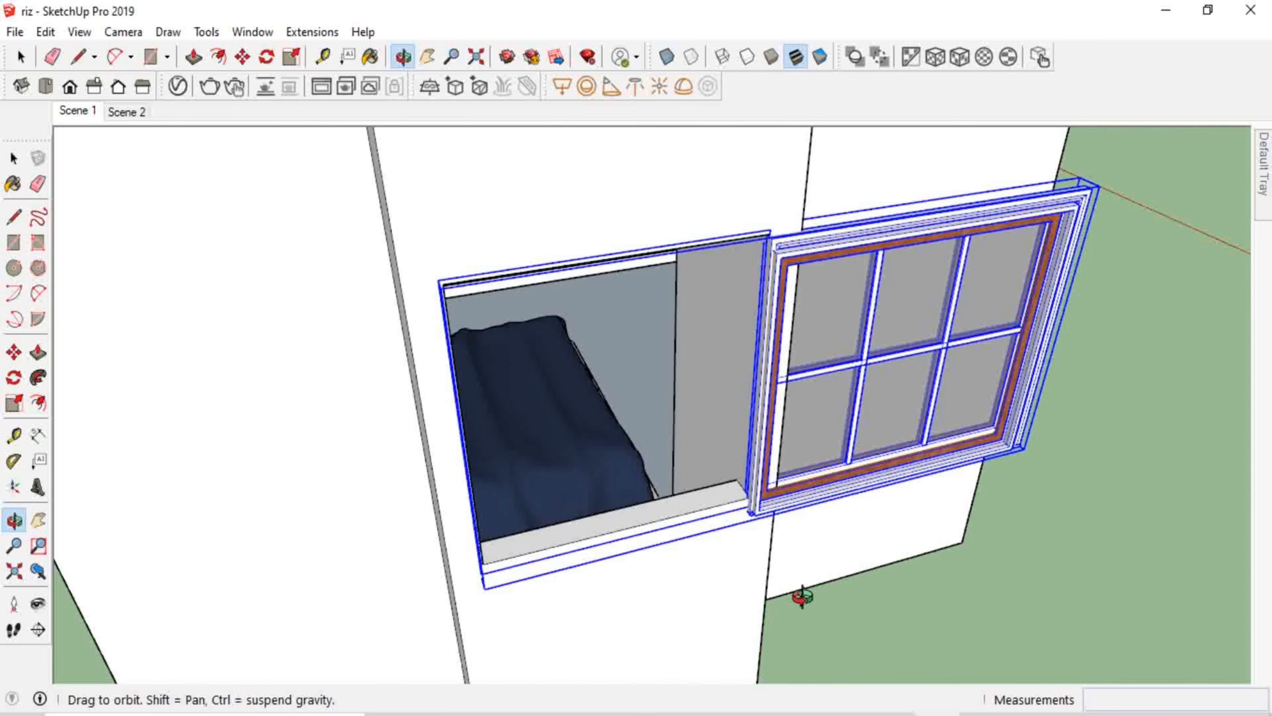
{"action": "key", "text": "s"}
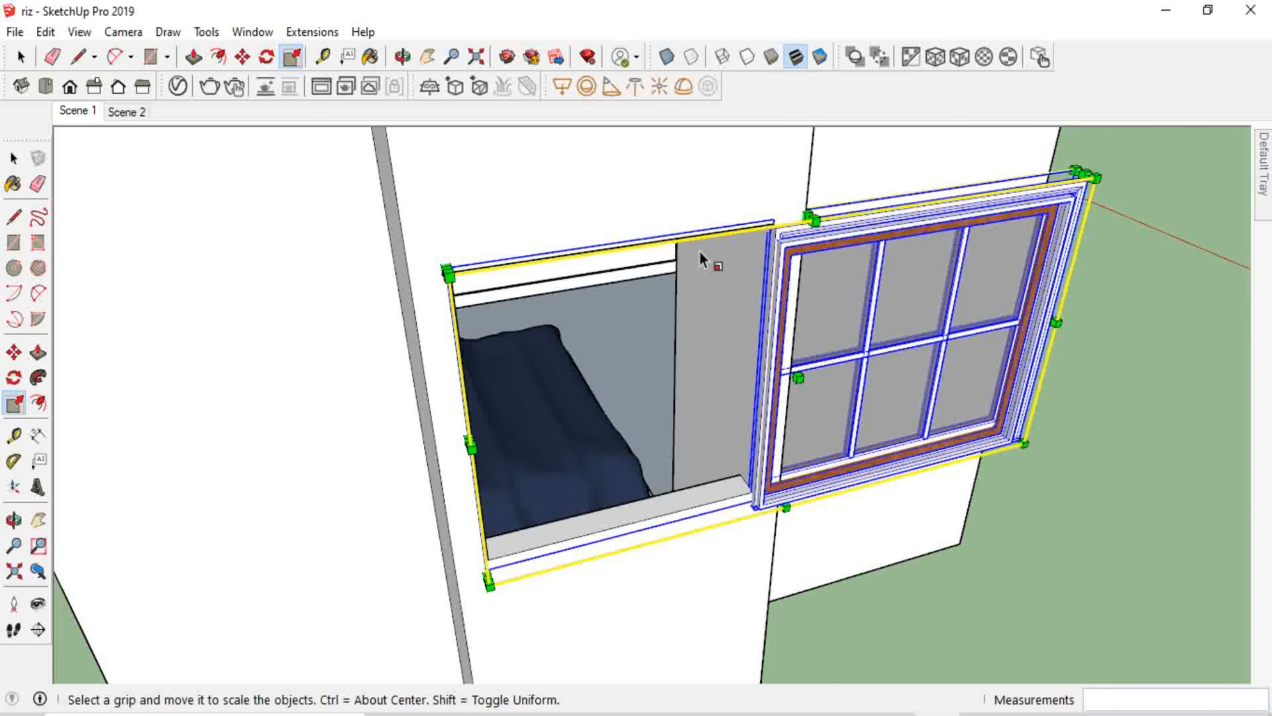
Move the window group about 3' from its lower corner to the matching lower corner of the recess wall's opening.
{"action": "left_click", "coordinate": [242, 57]}
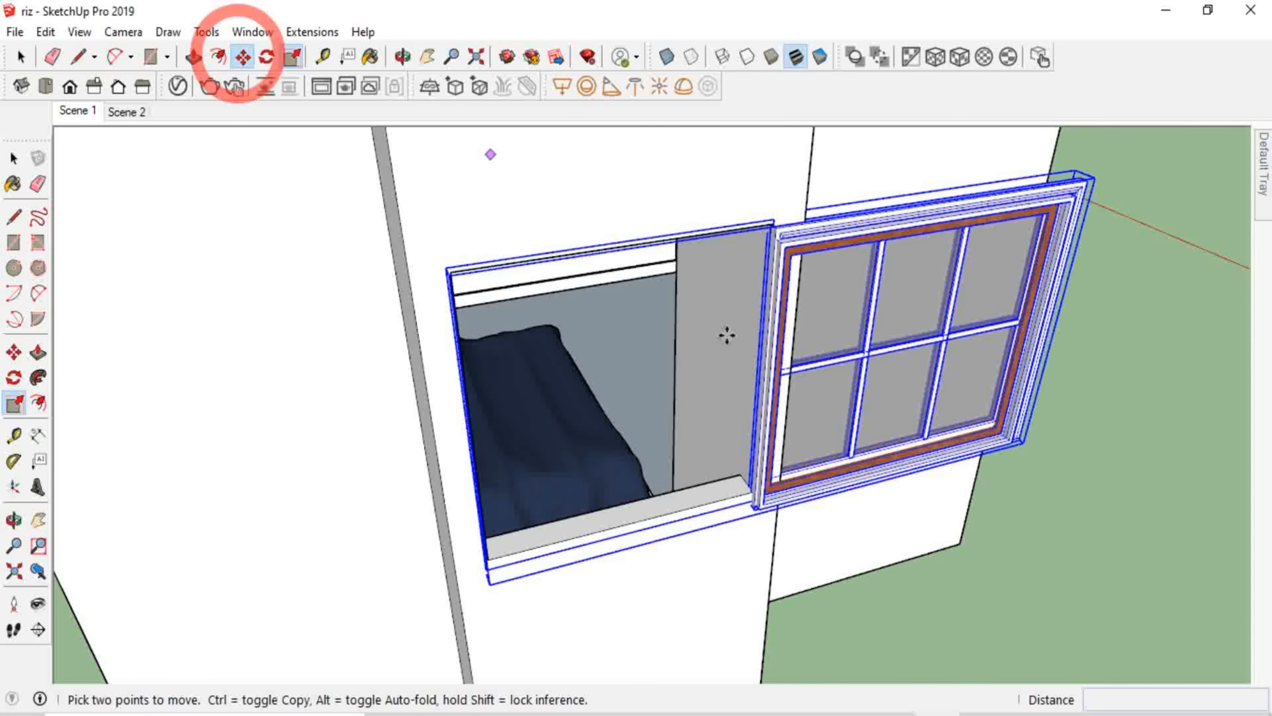
{"action": "left_click", "coordinate": [751, 501]}
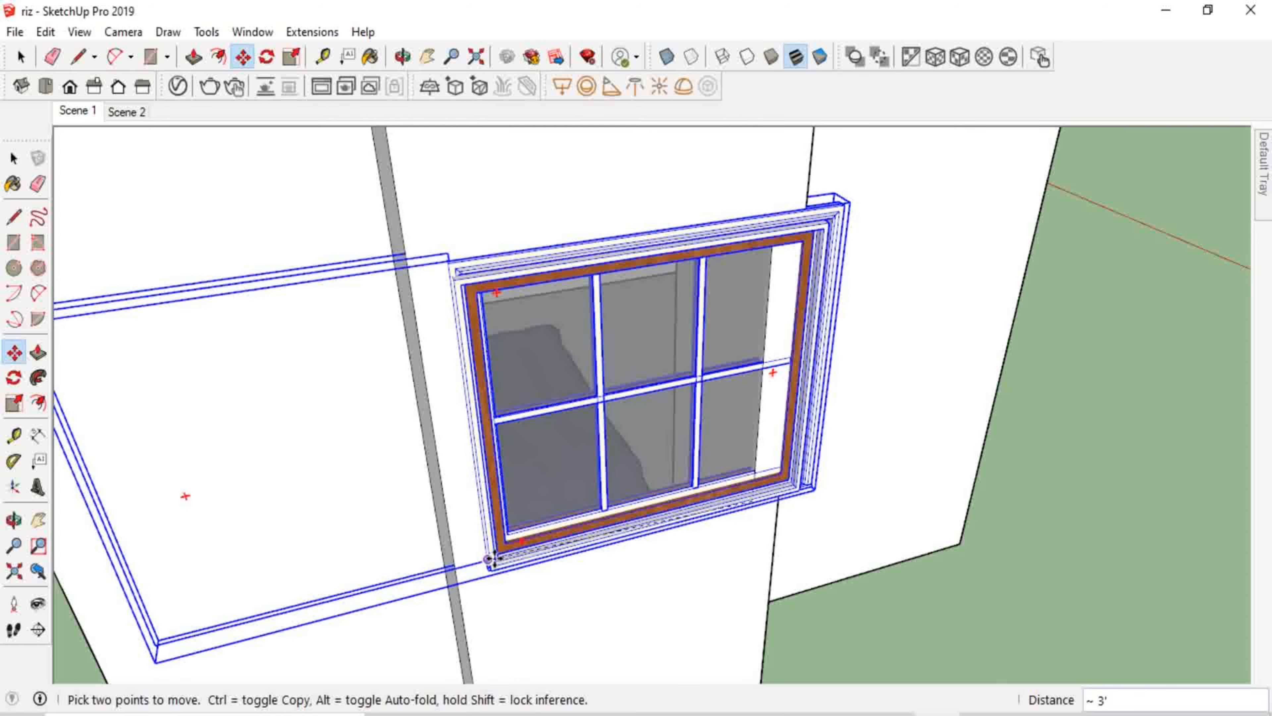
{"action": "left_click", "coordinate": [473, 551]}
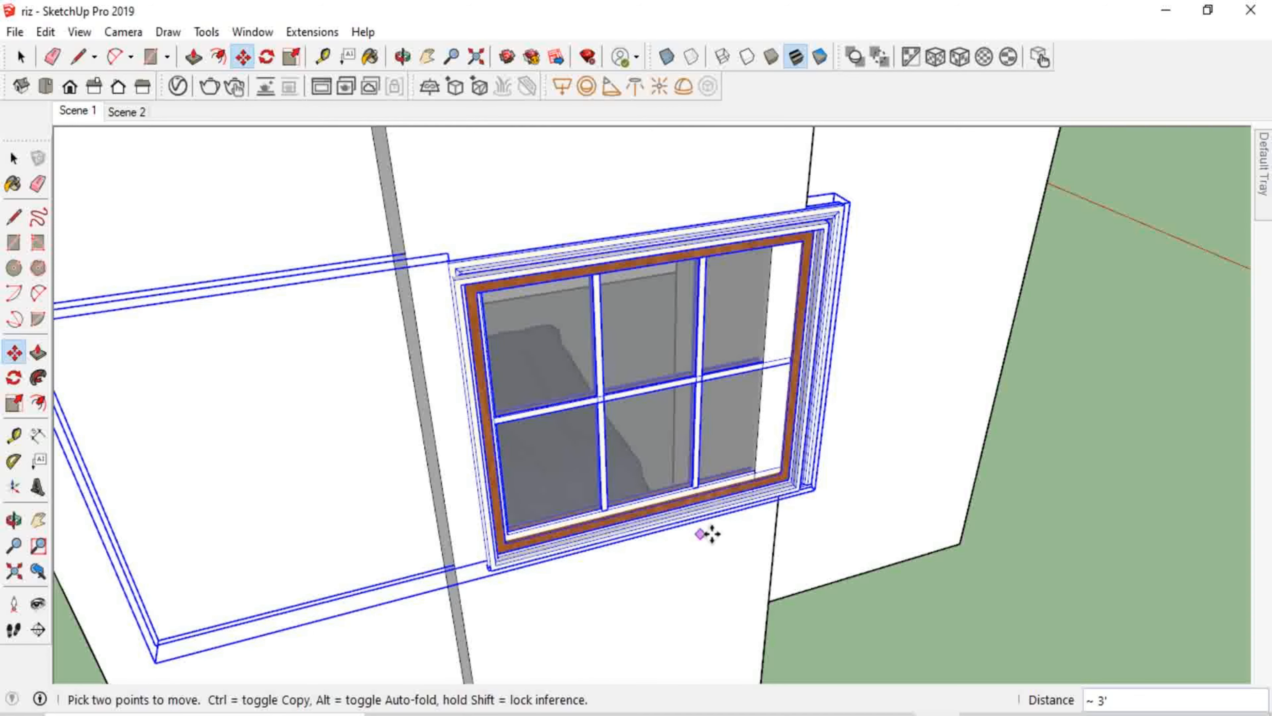
Scale the window group along the green axis to about 0.90 to fit the opening's width, and deselect it.
{"action": "middle_click_drag", "start_coordinate": [705, 530], "coordinate": [676, 571]}
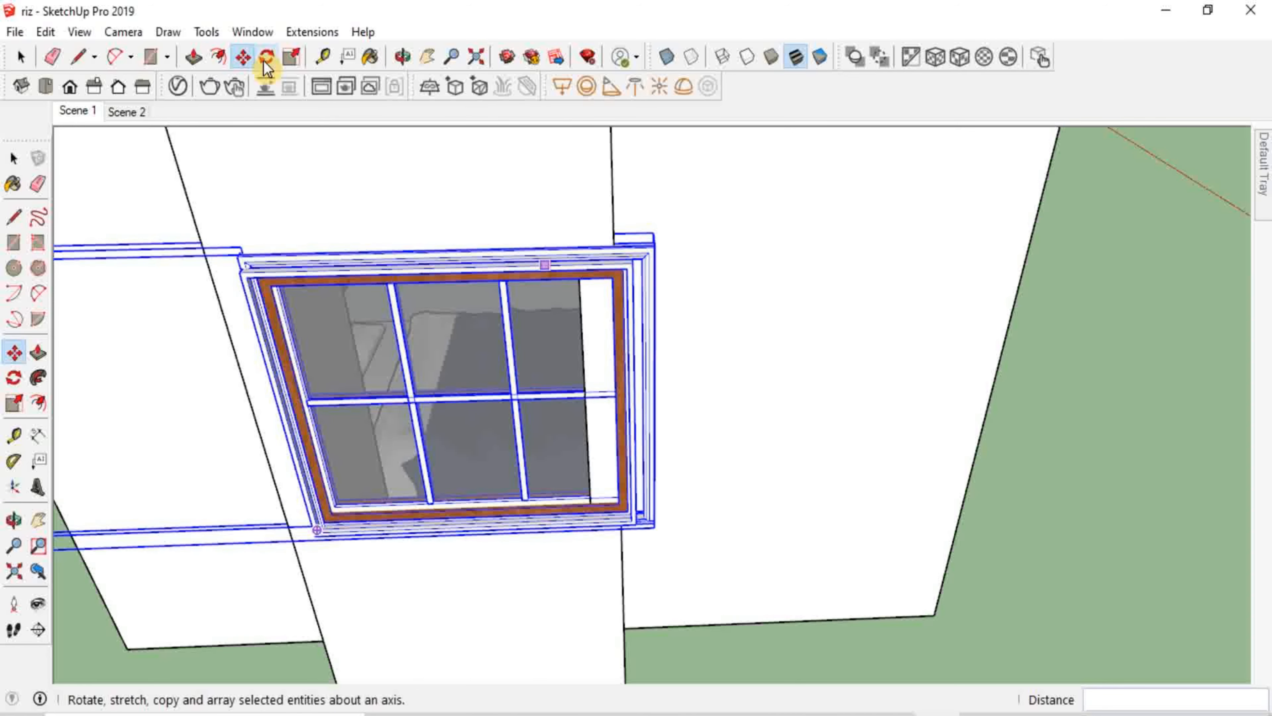
{"action": "left_click", "coordinate": [291, 58]}
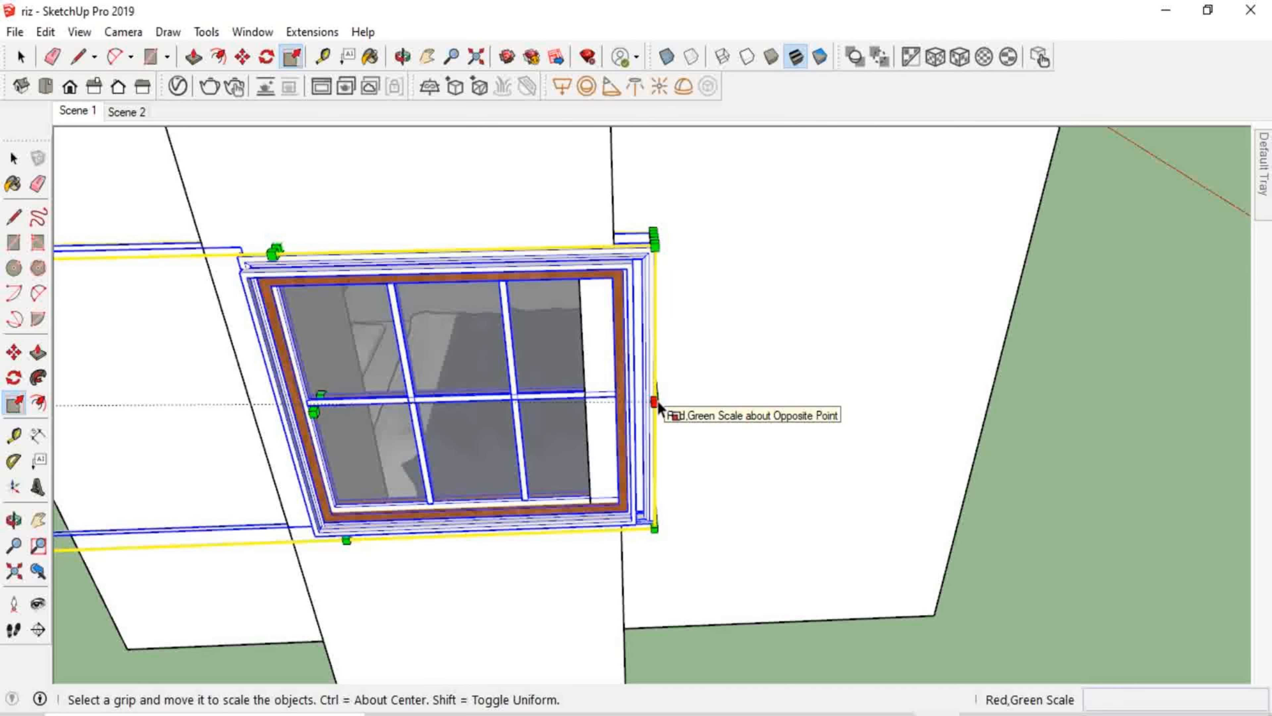
{"action": "middle_click_drag", "start_coordinate": [655, 403], "coordinate": [588, 420]}
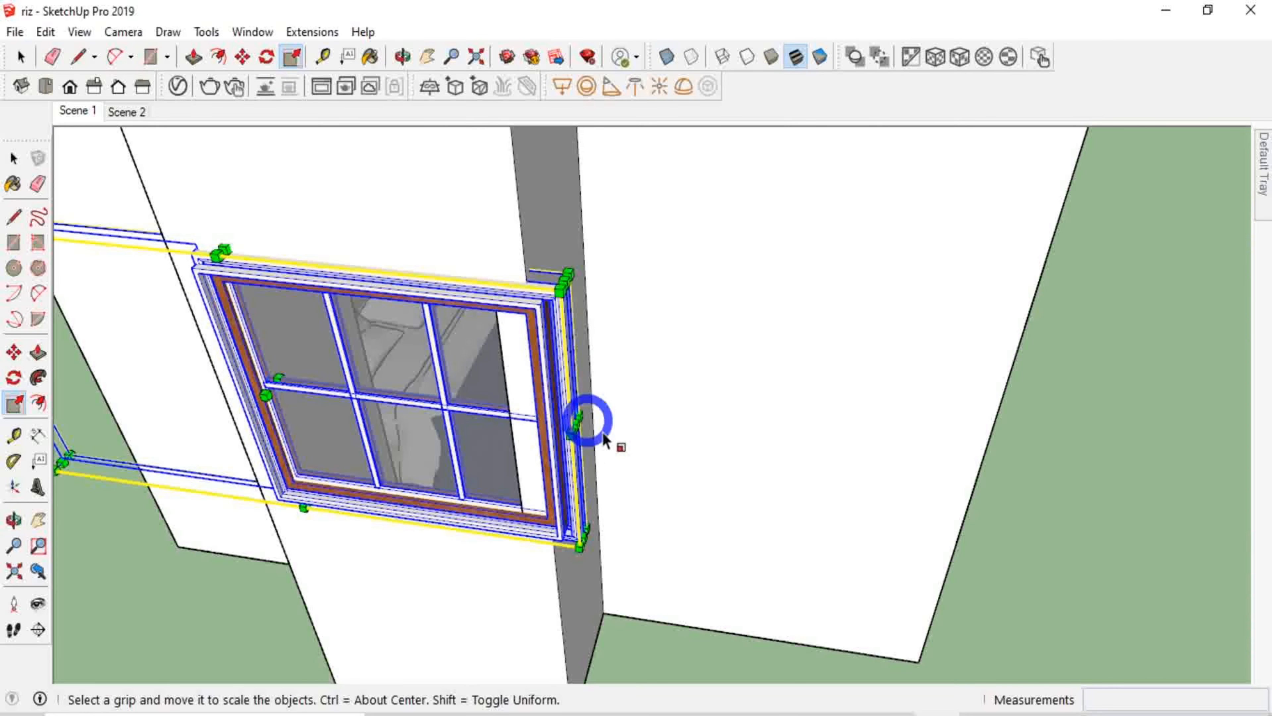
{"action": "left_click", "coordinate": [576, 423]}
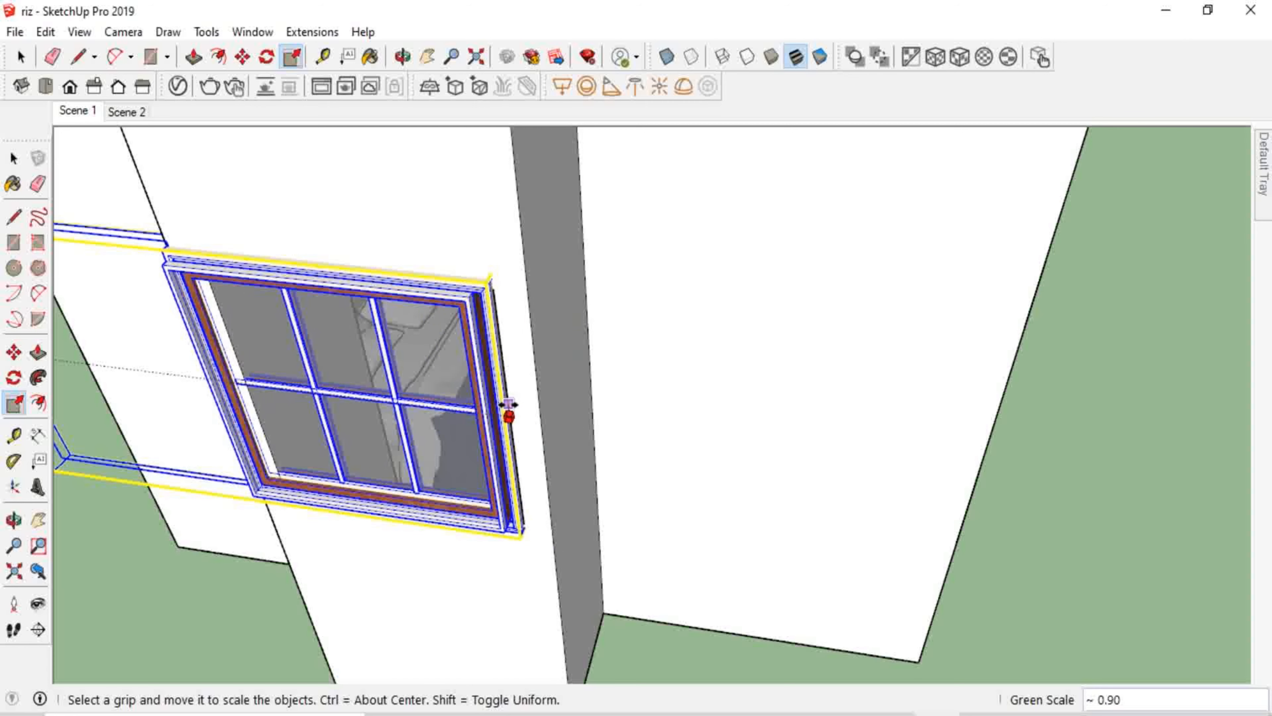
{"action": "left_click", "coordinate": [505, 402]}
{"action": "middle_click_drag", "start_coordinate": [599, 509], "coordinate": [704, 403]}
{"action": "key", "text": "s"}
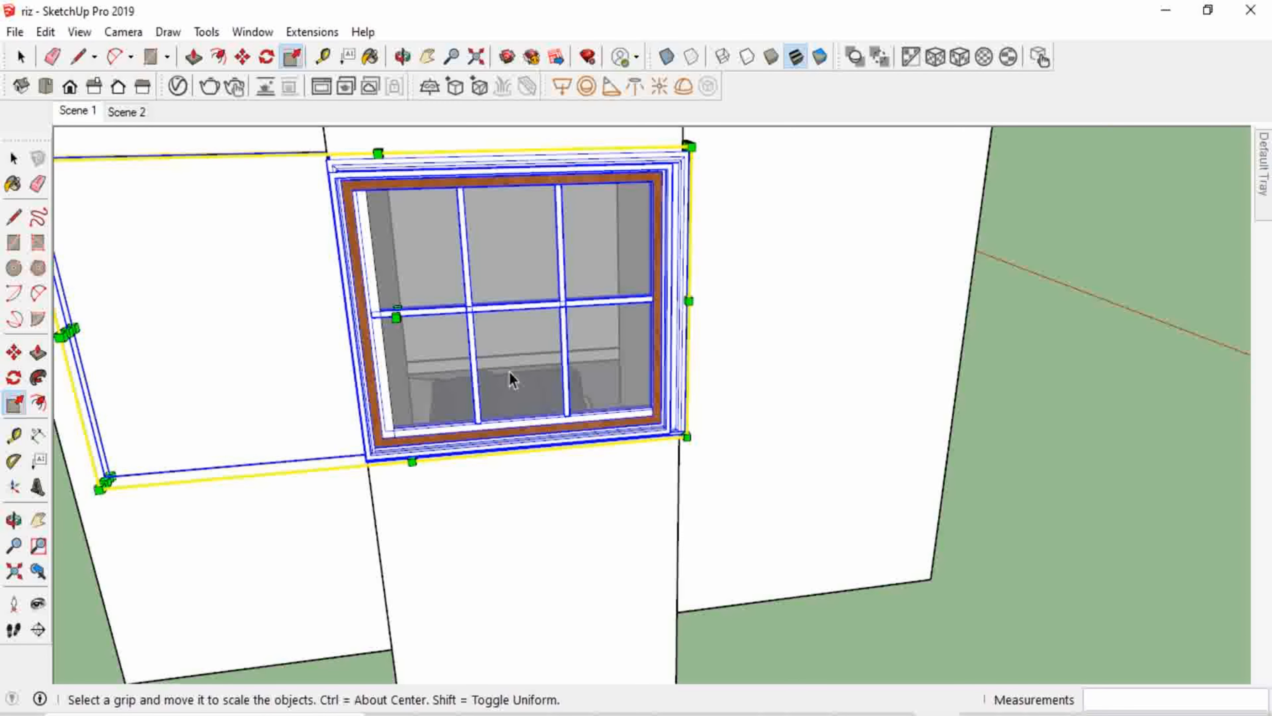
{"action": "key", "text": "space"}
{"action": "left_click", "coordinate": [1021, 370]}
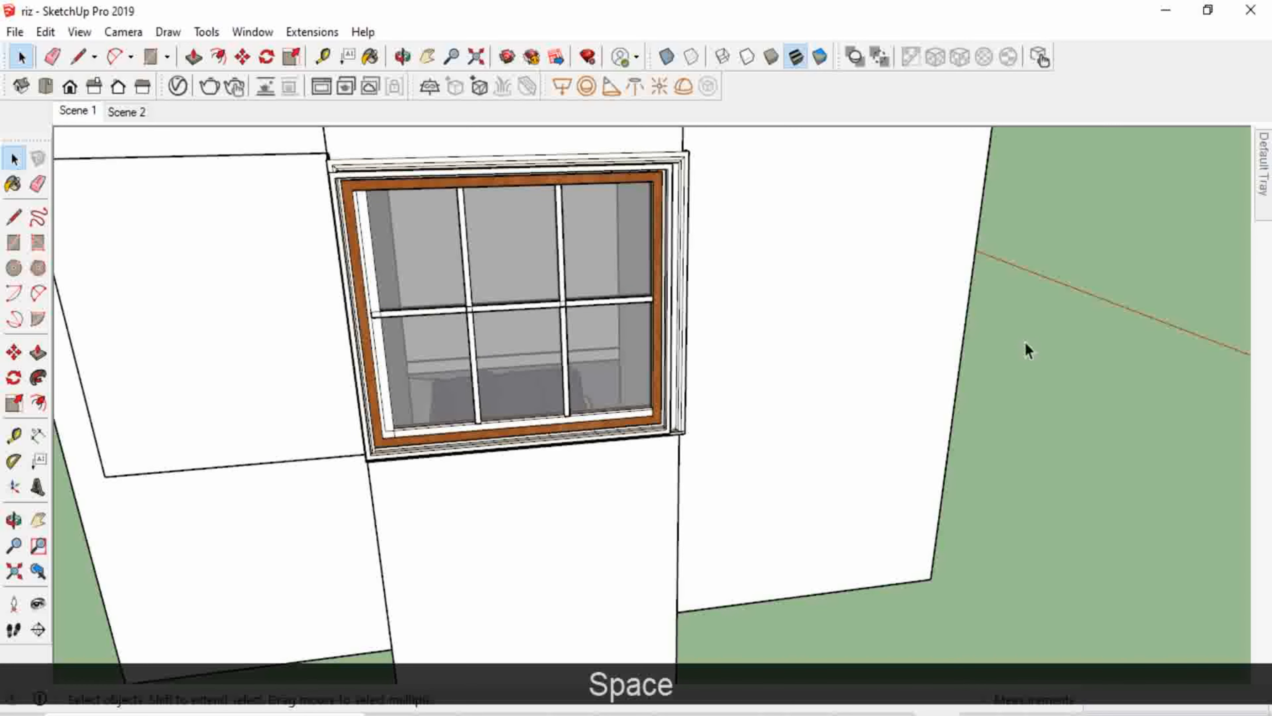
Edit the window group and delete the three leftover outline edges beside the window frame.
{"action": "scroll", "coordinate": [1026, 350], "scroll_direction": "down", "scroll_amount": 3}
{"action": "left_click", "coordinate": [466, 219]}
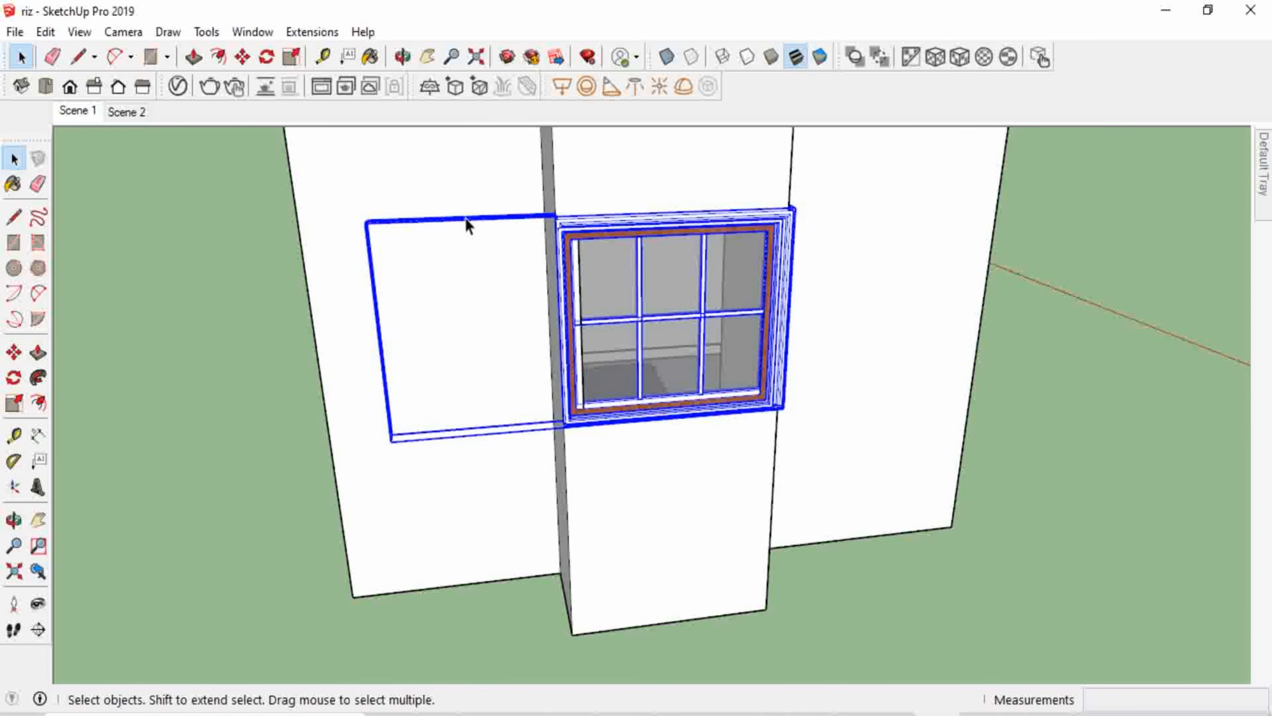
{"action": "double_click", "coordinate": [465, 218]}
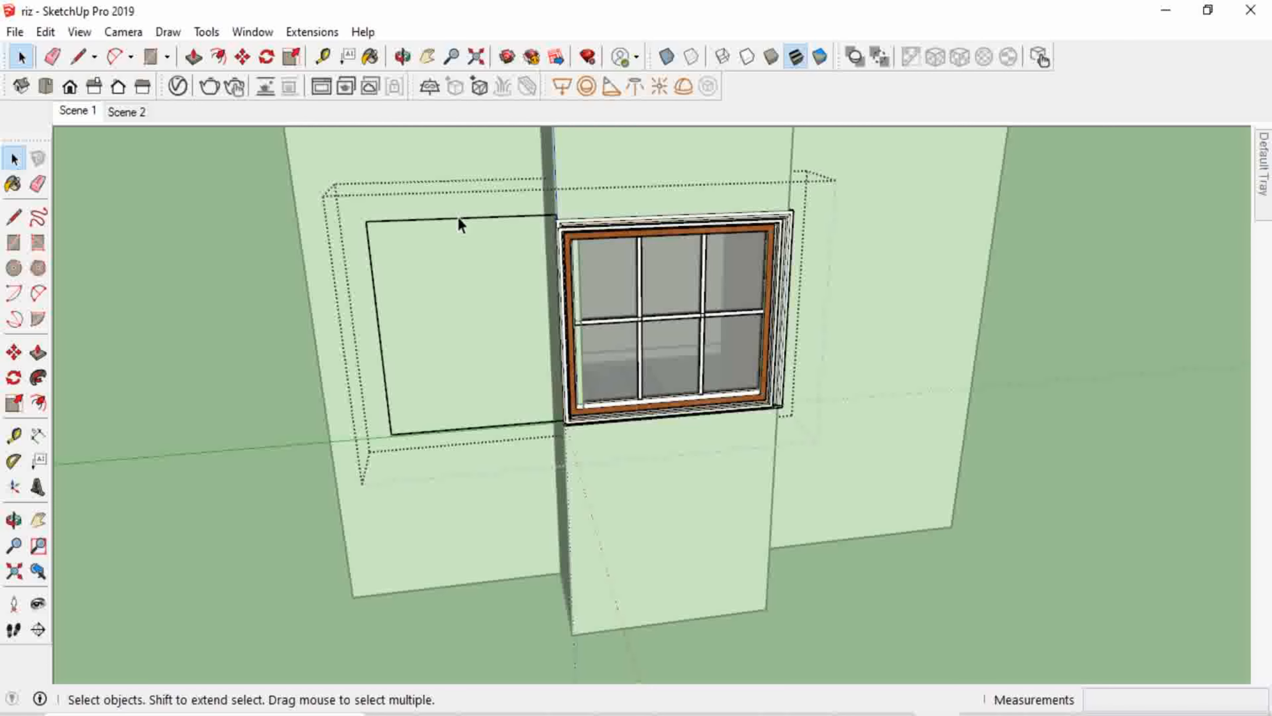
{"action": "left_click", "coordinate": [459, 218]}
{"action": "key", "text": "Delete"}
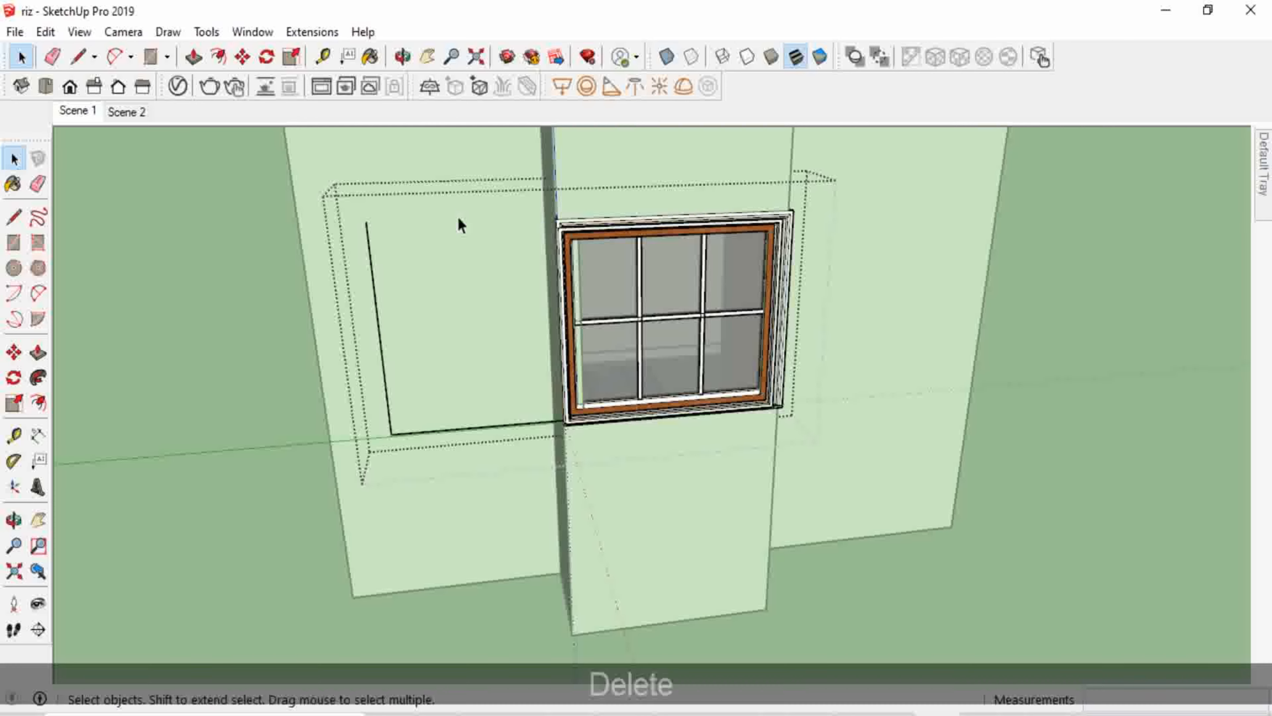
{"action": "left_click", "coordinate": [368, 235]}
{"action": "key", "text": "Delete"}
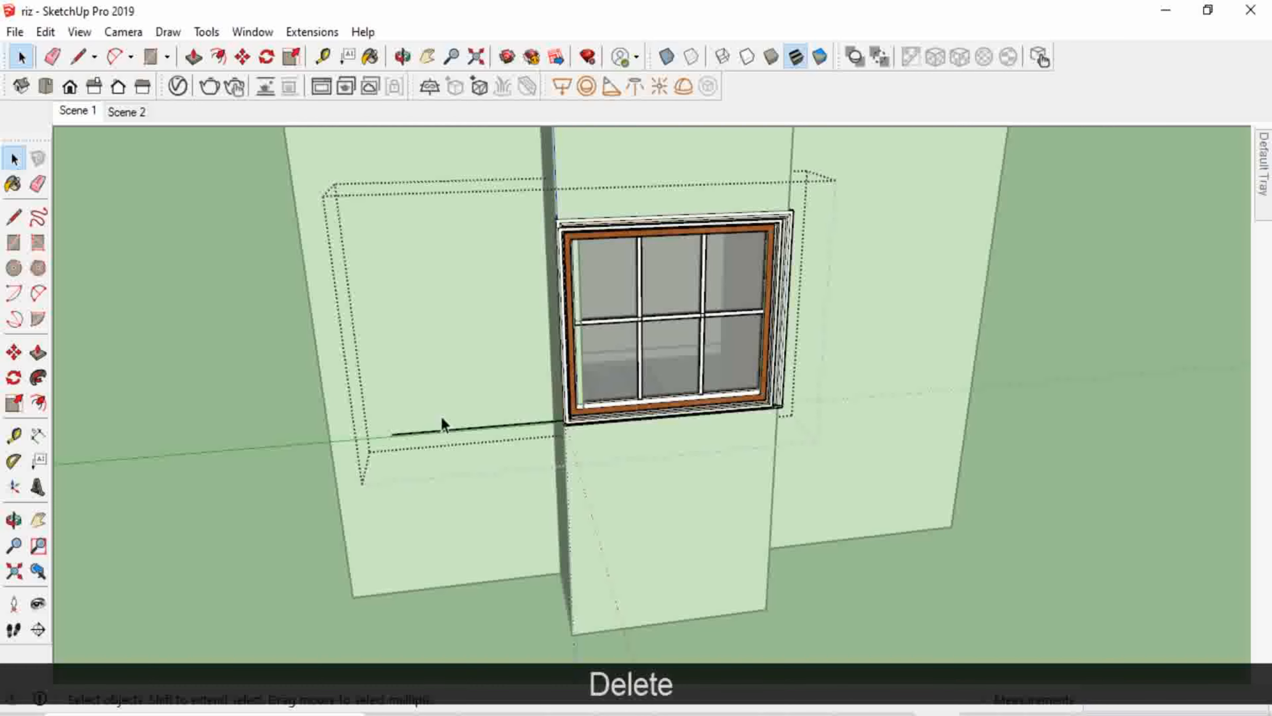
{"action": "left_click", "coordinate": [445, 431]}
{"action": "key", "text": "Delete"}
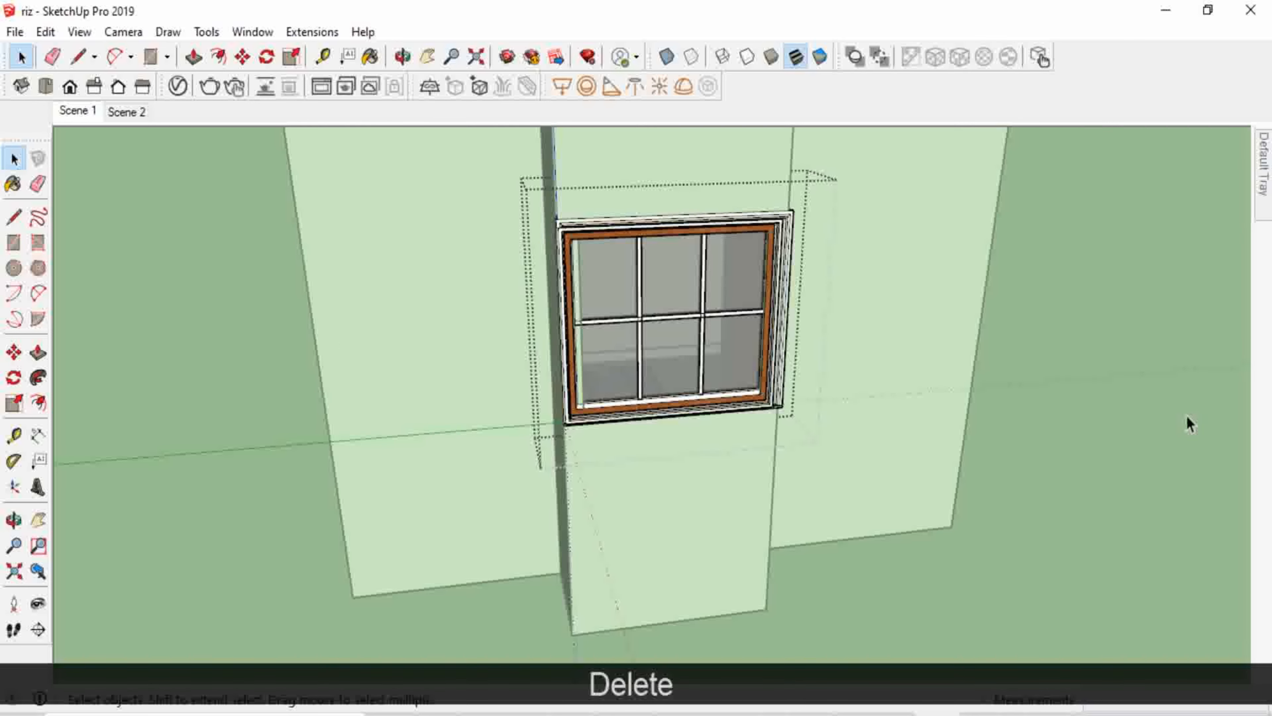
{"action": "left_click", "coordinate": [1079, 415]}
Hide the ceiling group covering the room.
{"action": "middle_click_drag", "start_coordinate": [699, 493], "coordinate": [302, 426]}
{"action": "scroll", "coordinate": [701, 337], "scroll_direction": "up", "scroll_amount": 5}
{"action": "middle_click_drag", "start_coordinate": [730, 342], "coordinate": [555, 275]}
{"action": "middle_click_drag", "start_coordinate": [696, 431], "coordinate": [508, 335]}
{"action": "right_click", "coordinate": [506, 328]}
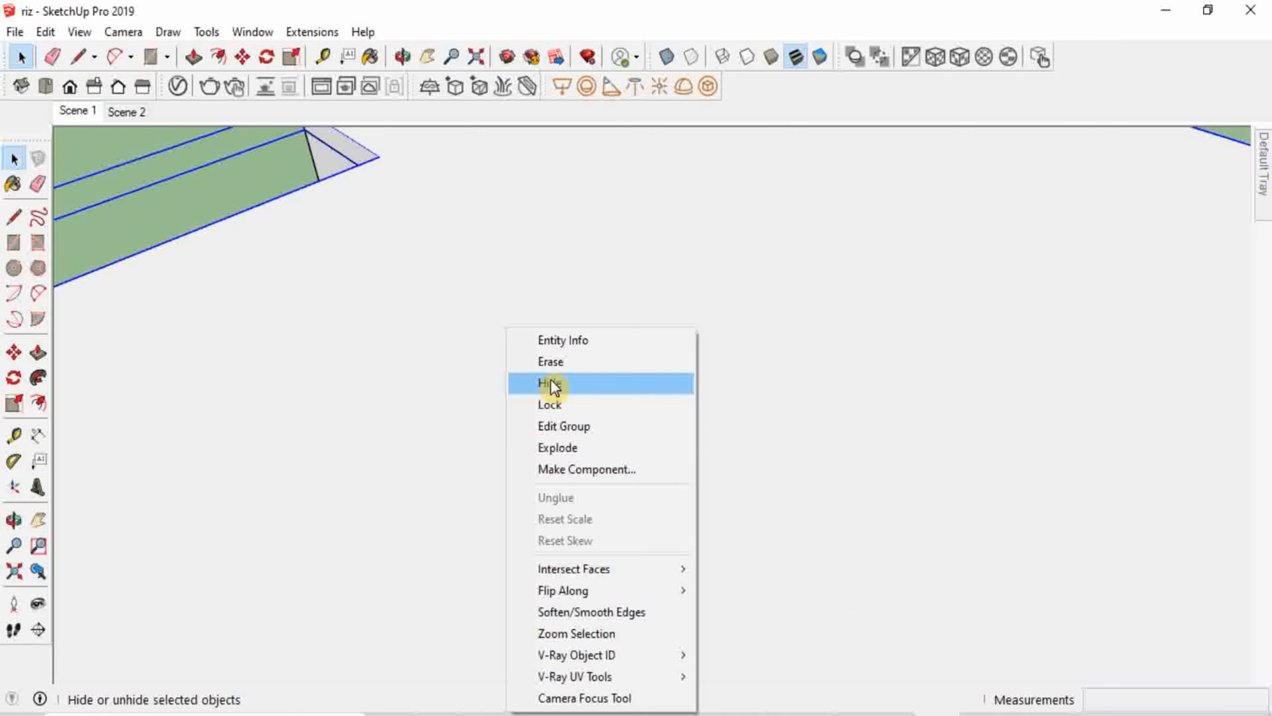
{"action": "left_click", "coordinate": [551, 383]}
Examine the bed, walls and window recess through the open top of the room.
{"action": "middle_click_drag", "start_coordinate": [554, 363], "coordinate": [996, 616]}
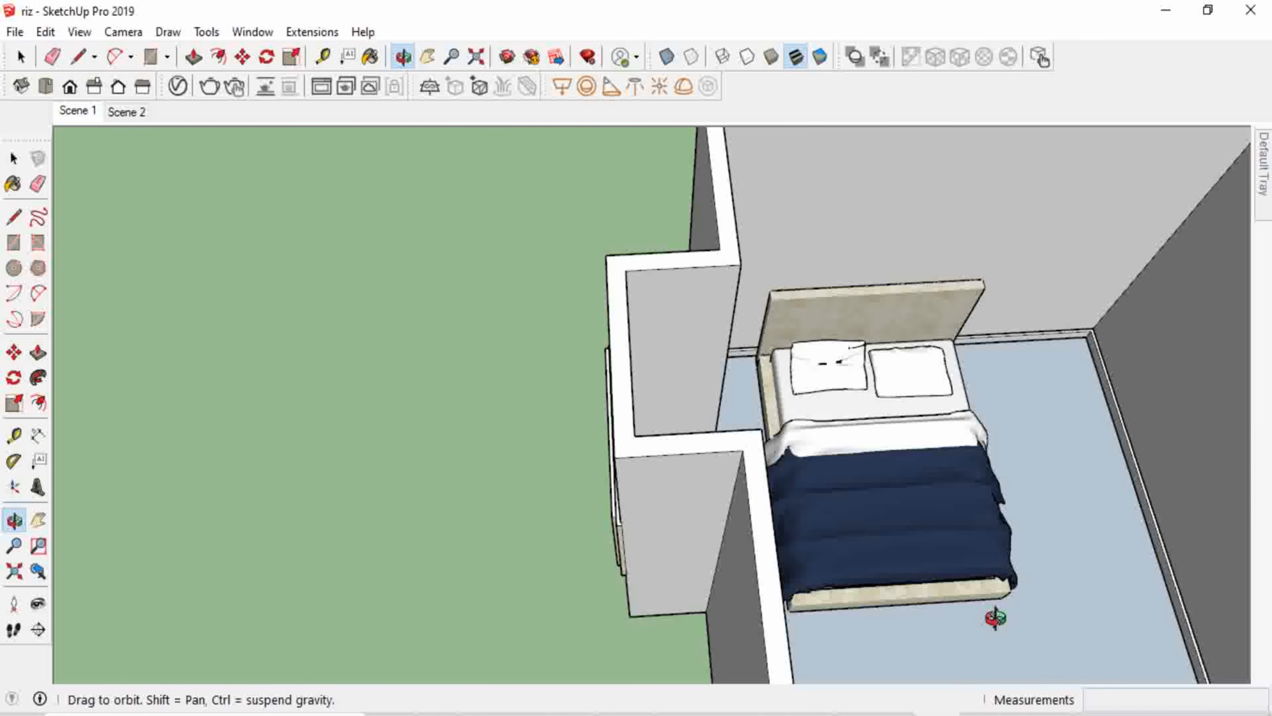
{"action": "scroll", "coordinate": [658, 373], "scroll_direction": "down", "scroll_amount": 1}
{"action": "scroll", "coordinate": [903, 534], "scroll_direction": "down", "scroll_amount": 5}
{"action": "middle_click_drag", "start_coordinate": [903, 533], "coordinate": [980, 707]}
{"action": "scroll", "coordinate": [927, 281], "scroll_direction": "down", "scroll_amount": 1}
{"action": "scroll", "coordinate": [941, 344], "scroll_direction": "up", "scroll_amount": 1}
{"action": "middle_click_drag", "start_coordinate": [940, 344], "coordinate": [1011, 332]}
{"action": "scroll", "coordinate": [1021, 200], "scroll_direction": "up", "scroll_amount": 3}
{"action": "middle_click_drag", "start_coordinate": [956, 407], "coordinate": [1007, 428]}
{"action": "scroll", "coordinate": [861, 554], "scroll_direction": "down", "scroll_amount": 5}
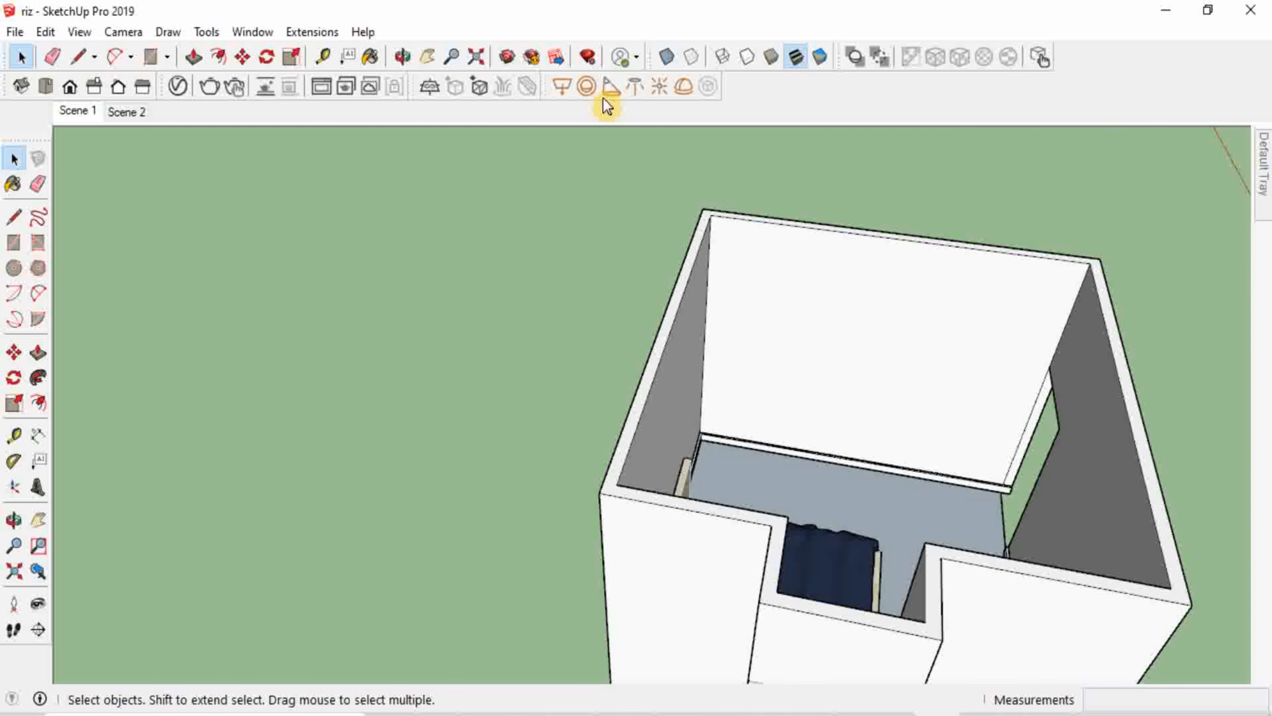
Draw an upright rectangle about 8' 6" by 2' 7 5/8" on the wall opposite the window, from the skirting near the bed-side corner.
{"action": "left_click", "coordinate": [150, 56]}
{"action": "scroll", "coordinate": [916, 476], "scroll_direction": "up", "scroll_amount": 3}
{"action": "scroll", "coordinate": [621, 400], "scroll_direction": "up", "scroll_amount": 4}
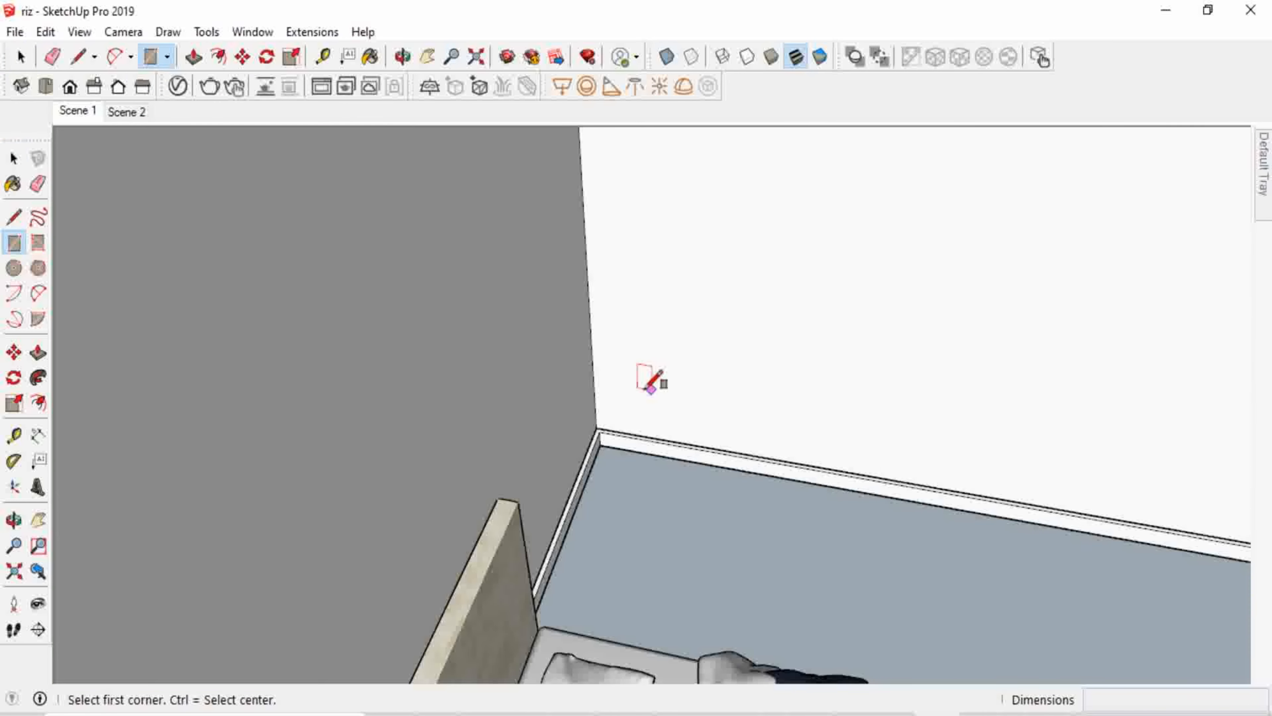
{"action": "left_click", "coordinate": [595, 436]}
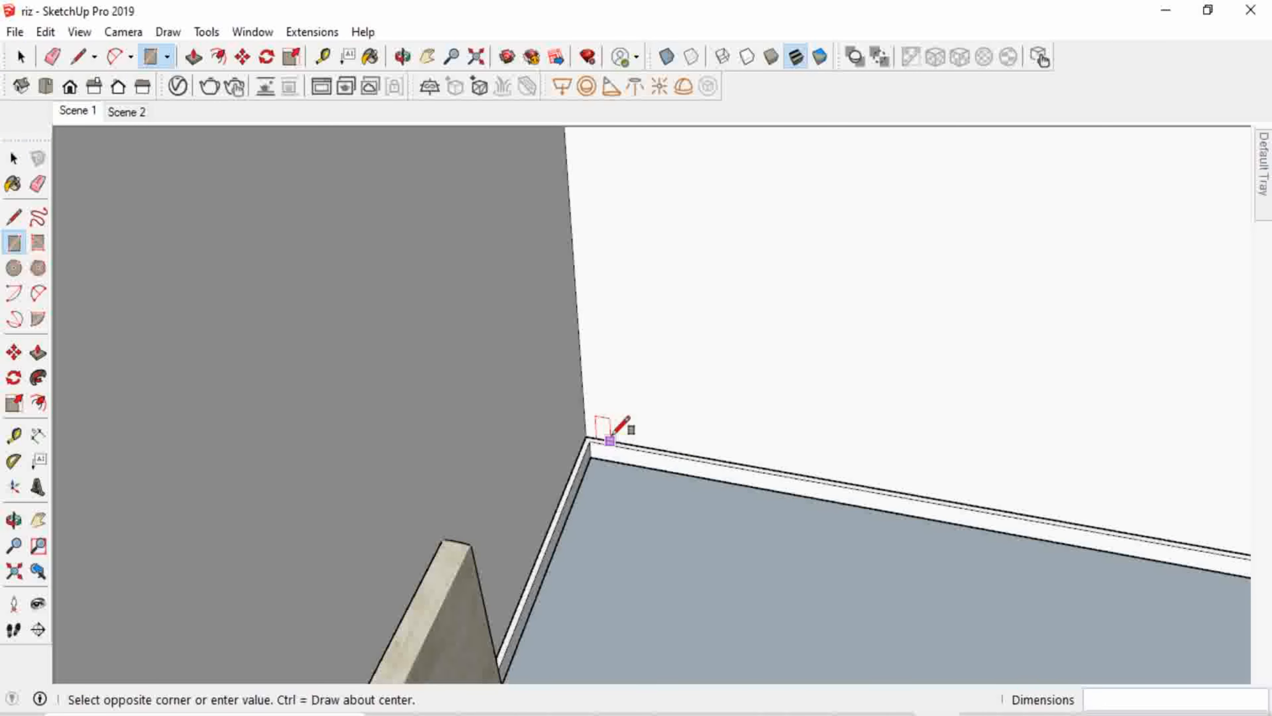
{"action": "scroll", "coordinate": [746, 310], "scroll_direction": "down", "scroll_amount": 2}
{"action": "scroll", "coordinate": [730, 360], "scroll_direction": "down", "scroll_amount": 3}
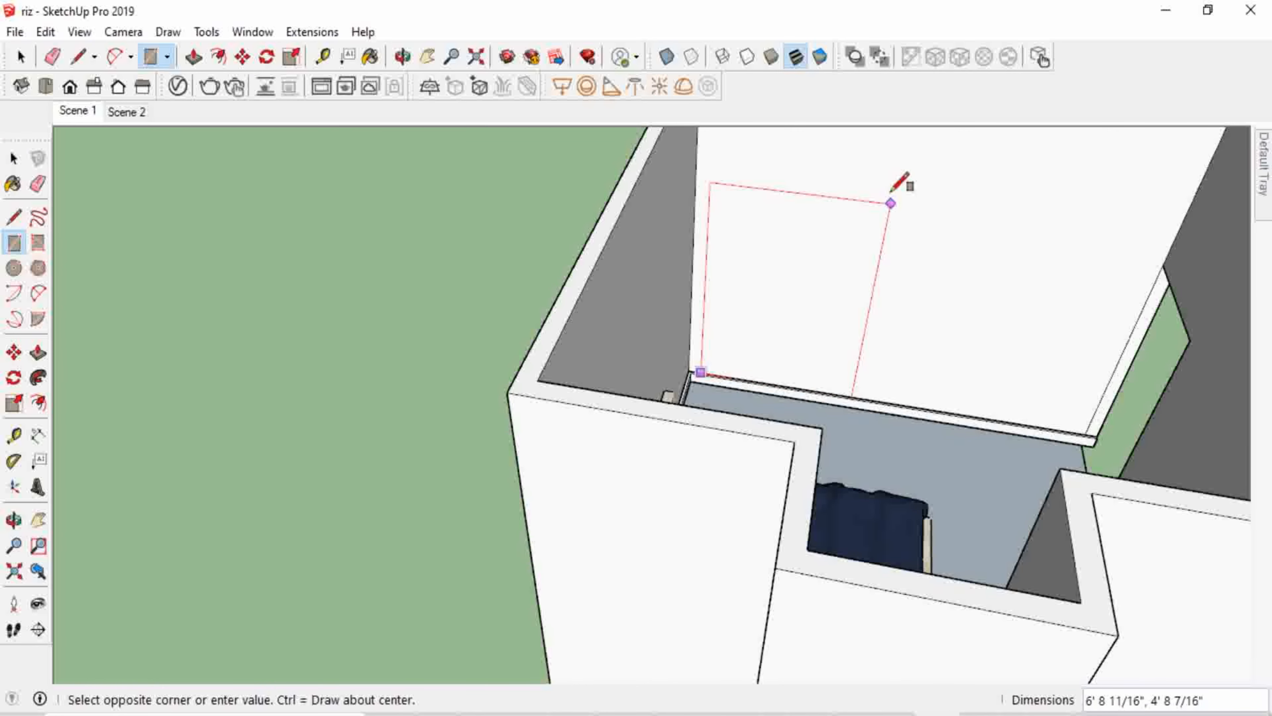
{"action": "scroll", "coordinate": [851, 235], "scroll_direction": "down", "scroll_amount": 1}
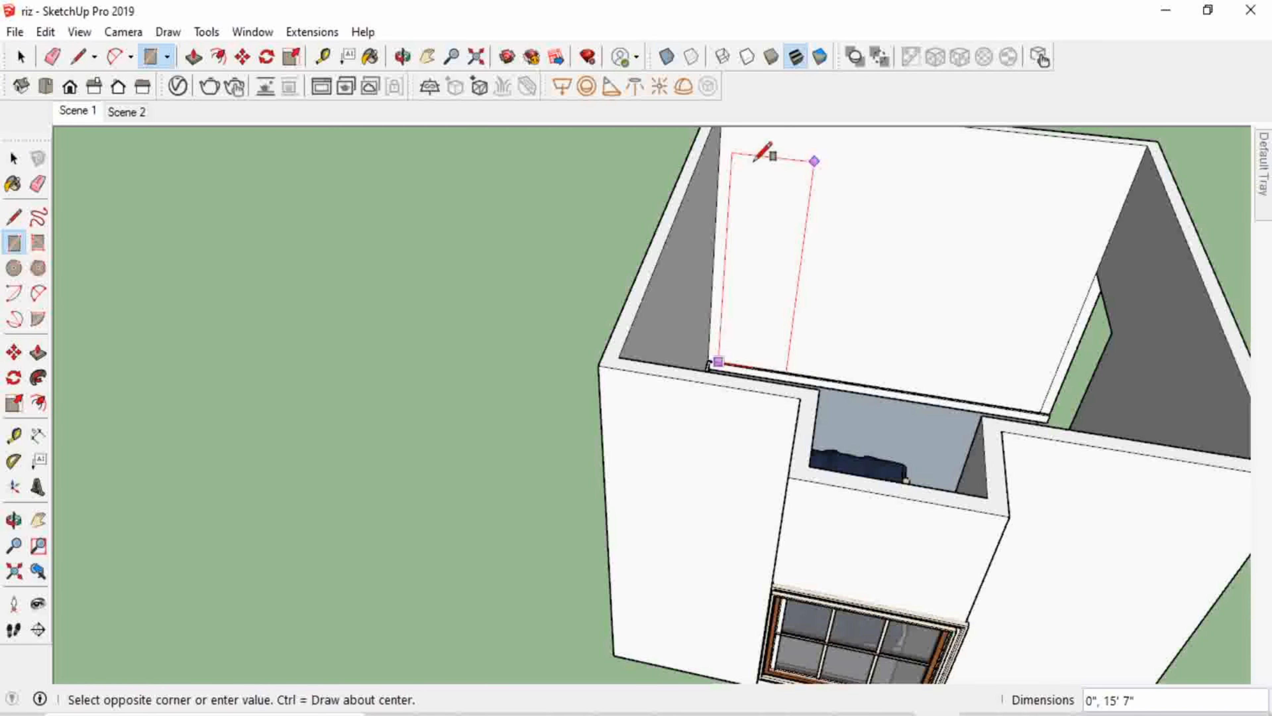
{"action": "left_click", "coordinate": [816, 149]}
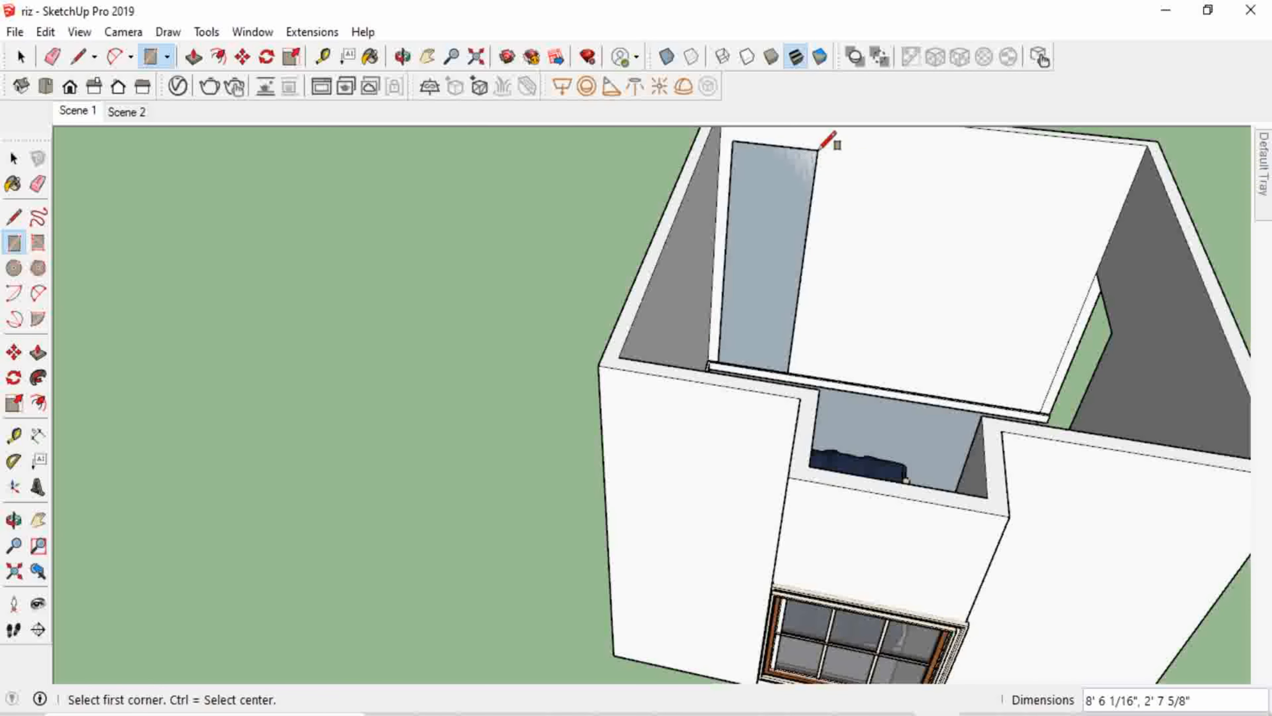
{"action": "key", "text": "space"}
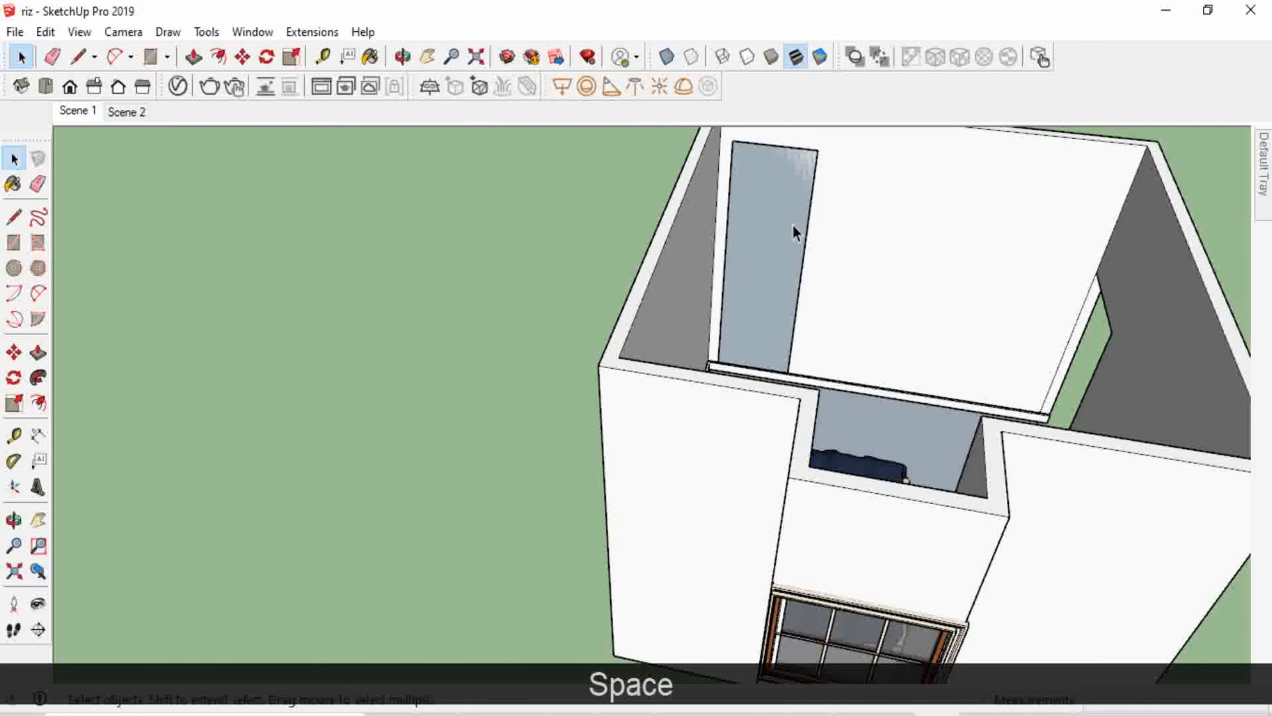
End the AutoCAD application in Task Manager, then close Task Manager.
{"action": "left_click", "coordinate": [796, 222]}
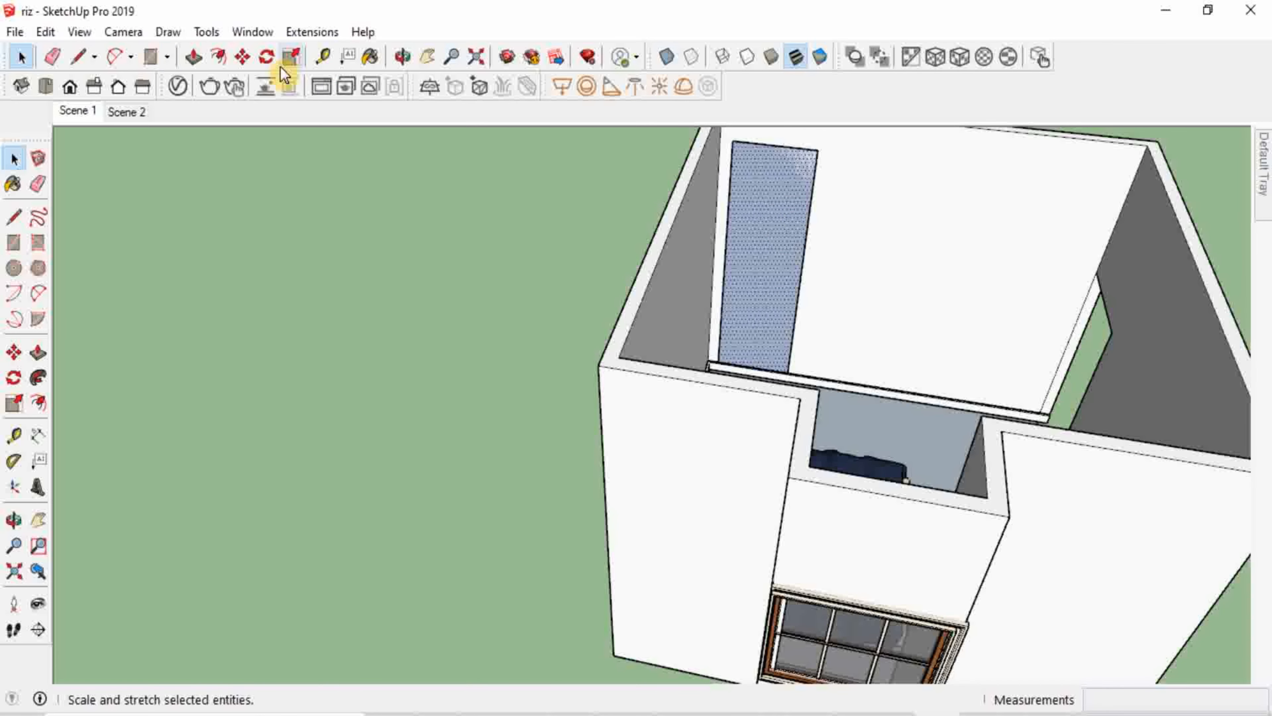
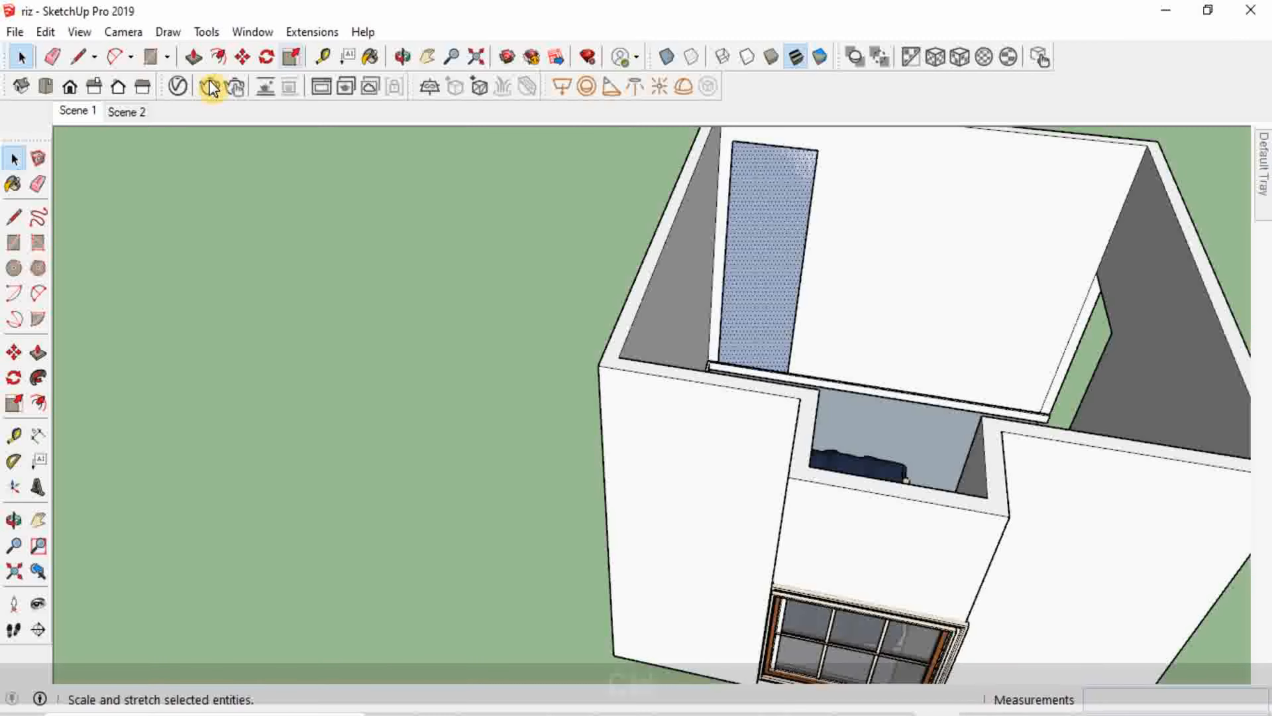
{"action": "key", "text": "ctrl+Escape"}
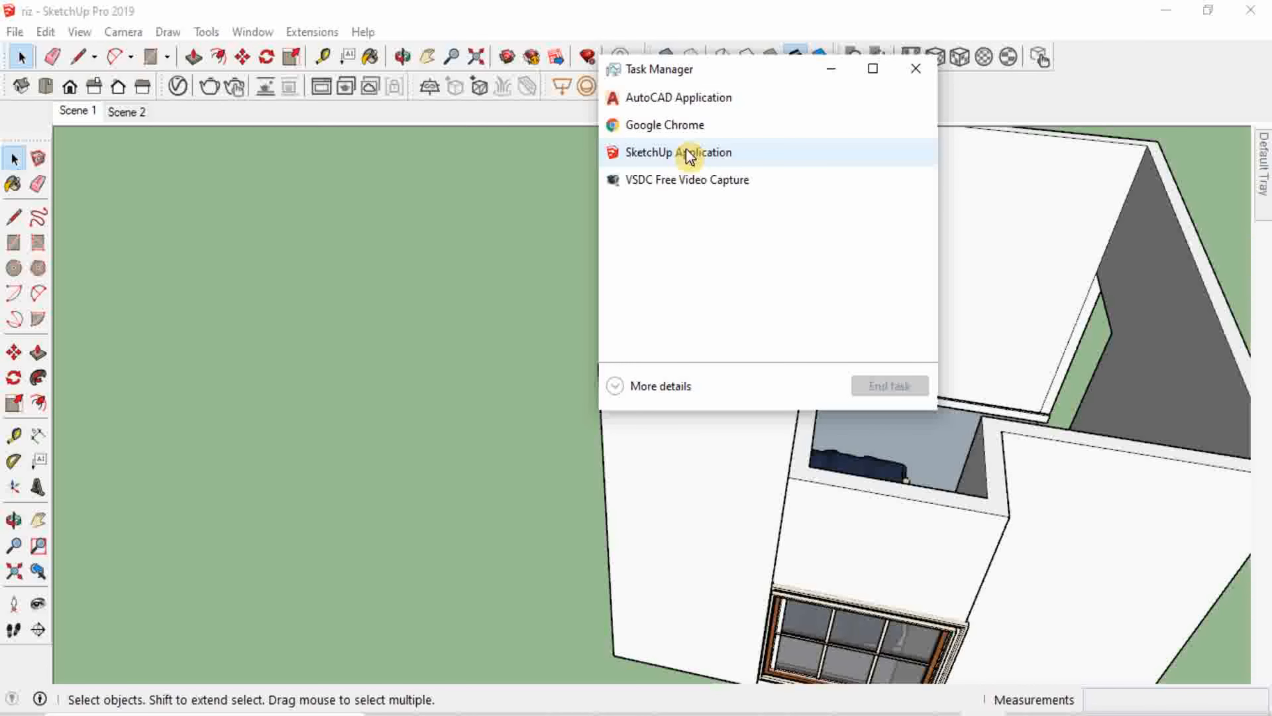
{"action": "left_click", "coordinate": [690, 156]}
{"action": "left_click", "coordinate": [682, 101]}
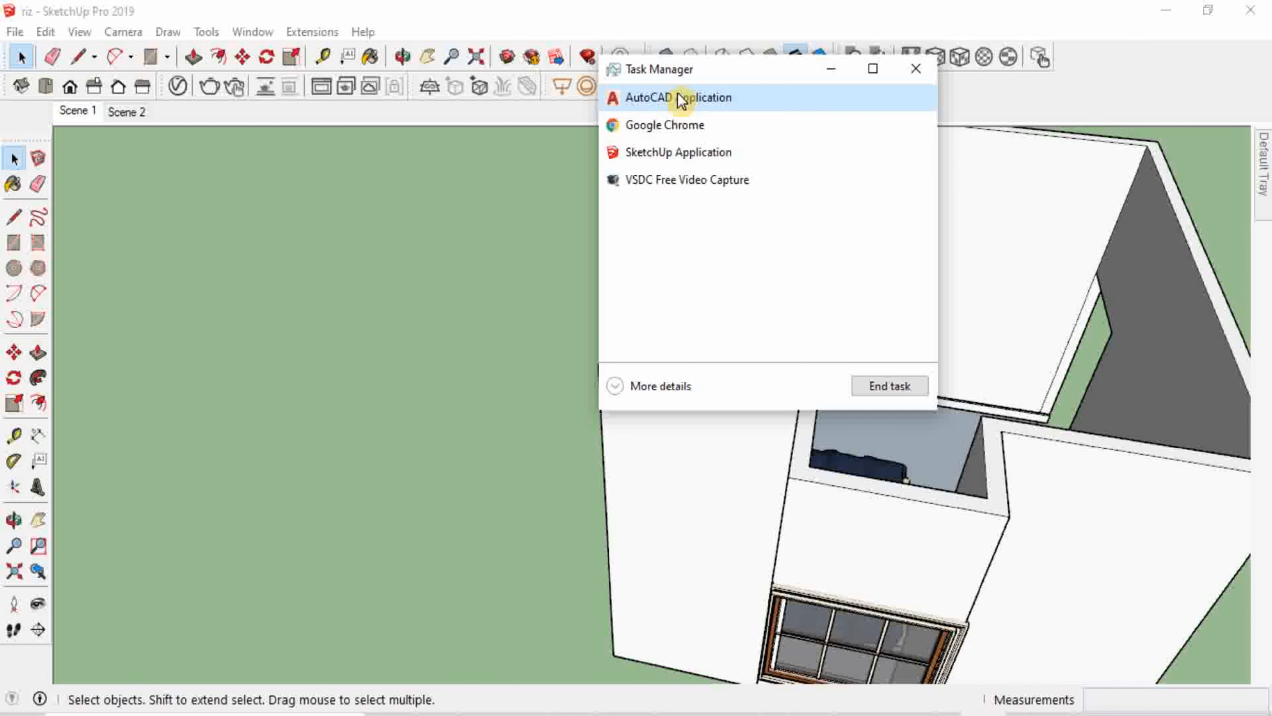
{"action": "left_click", "coordinate": [895, 388]}
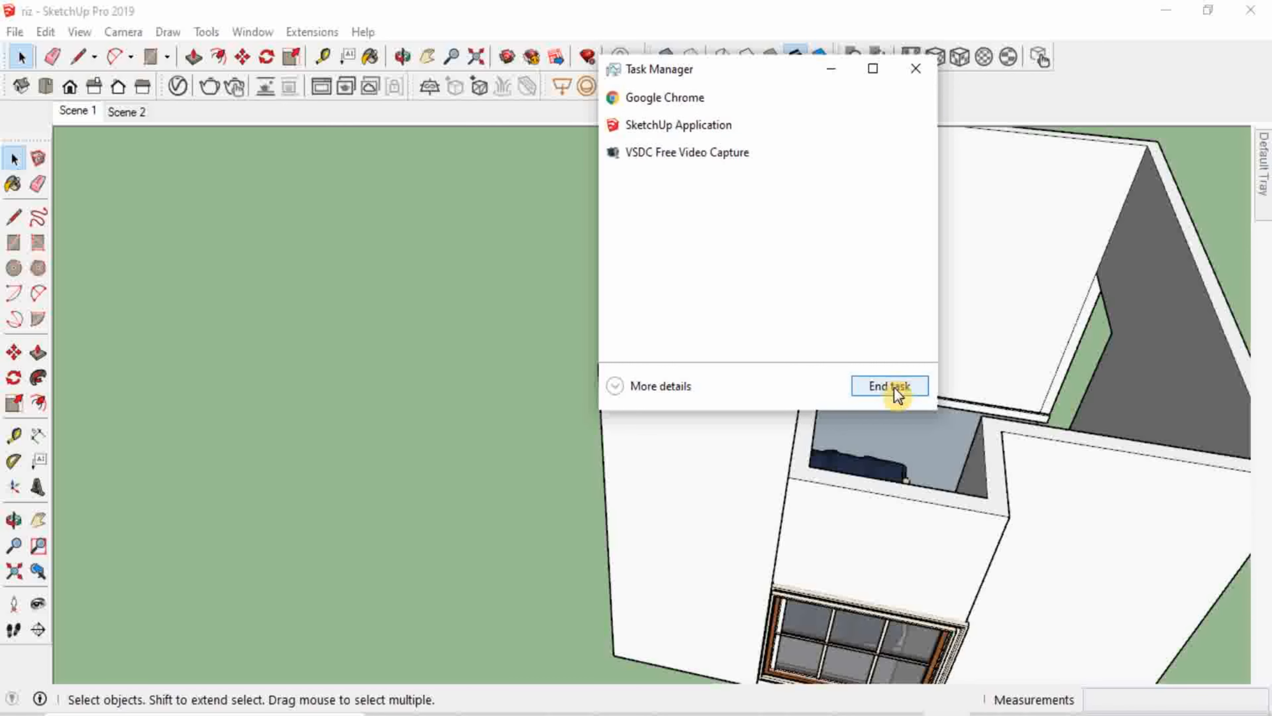
{"action": "left_click", "coordinate": [912, 69]}
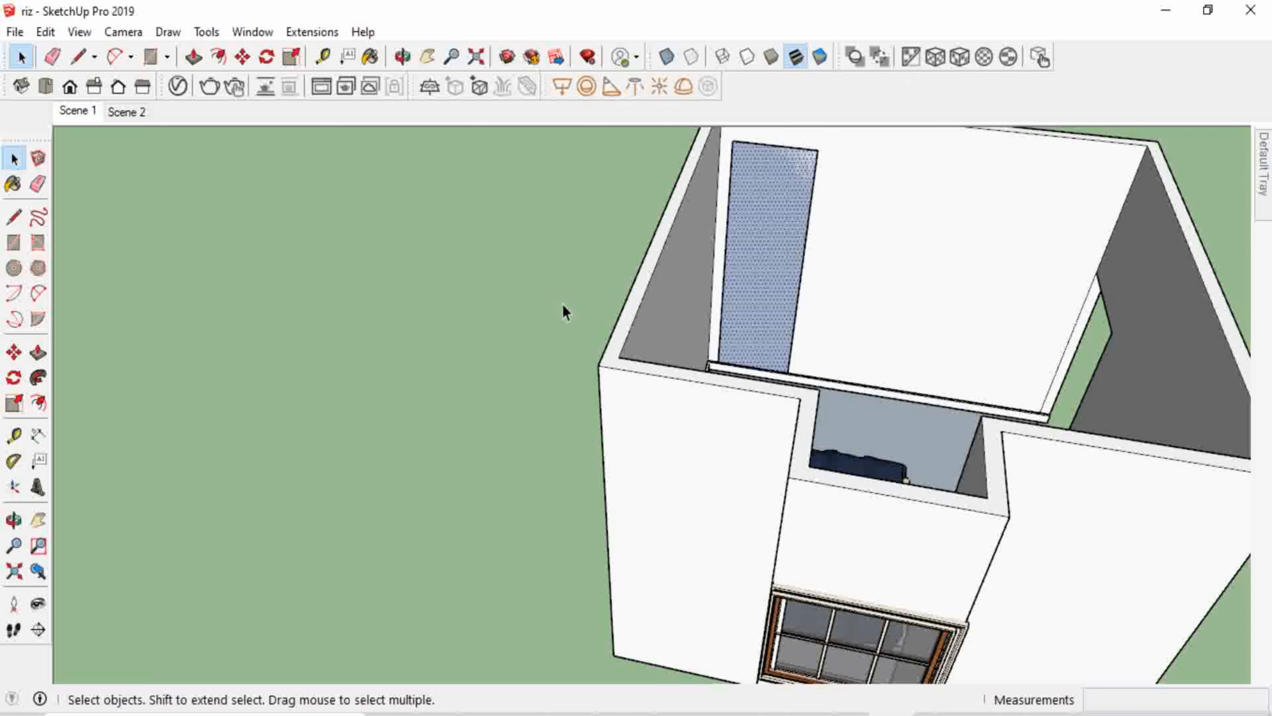
Push/Pull the upright wall rectangle out 2" from the wall to form a panel.
{"action": "left_click", "coordinate": [194, 58]}
{"action": "left_click", "coordinate": [780, 232]}
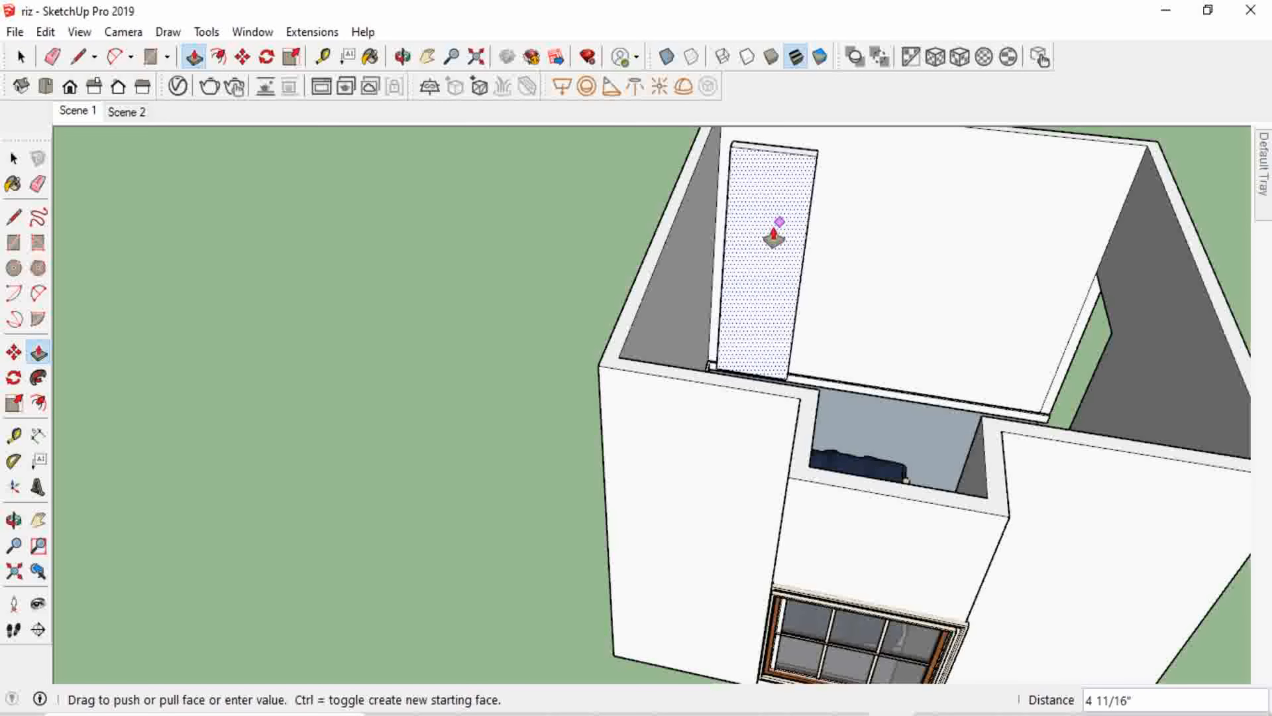
{"action": "type", "text": "2"}
{"action": "key", "text": "Return"}
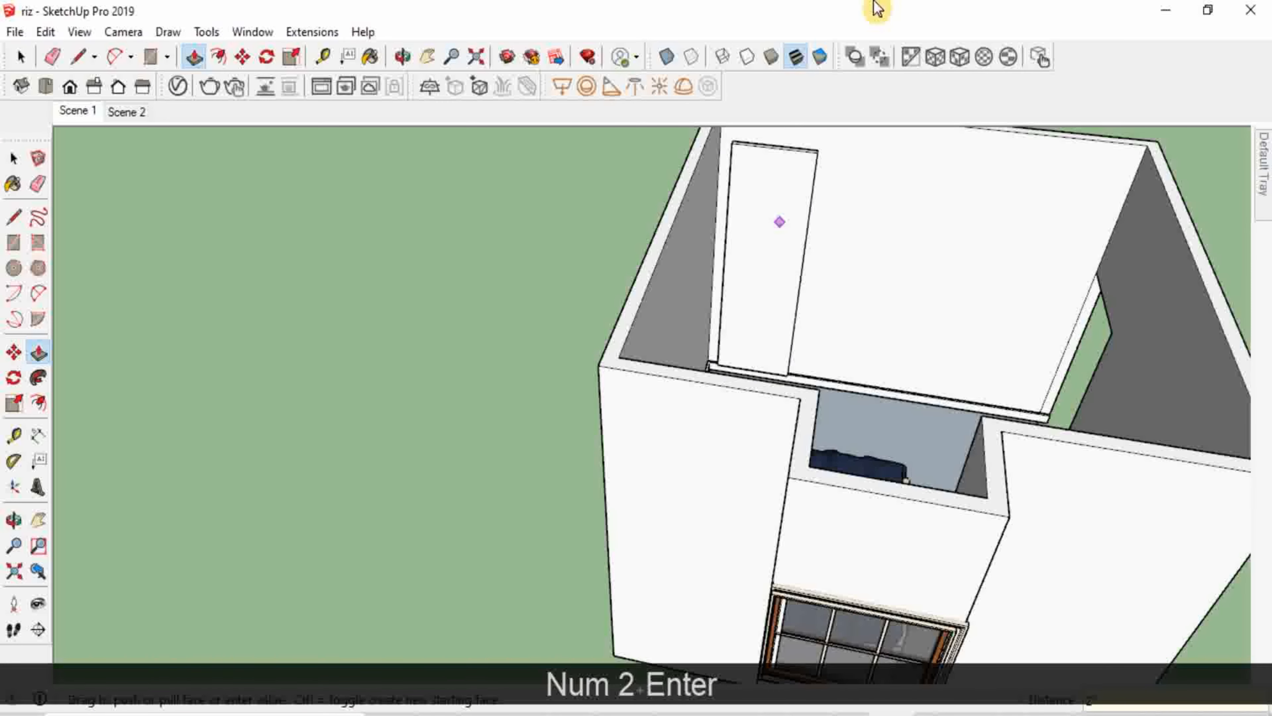
Select the extruded wall panel with all its faces and edges and make it a group.
{"action": "scroll", "coordinate": [851, 161], "scroll_direction": "up", "scroll_amount": 5}
{"action": "scroll", "coordinate": [775, 220], "scroll_direction": "down", "scroll_amount": 5}
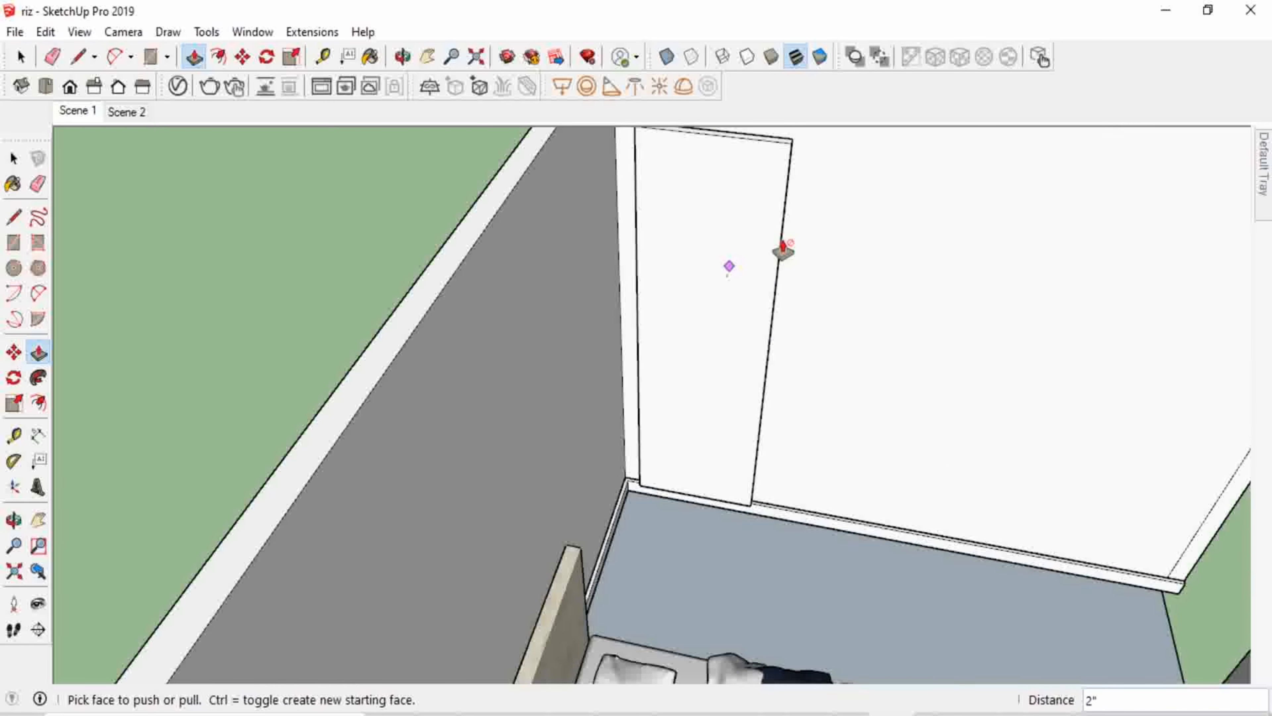
{"action": "key", "text": "space"}
{"action": "left_click", "coordinate": [726, 217]}
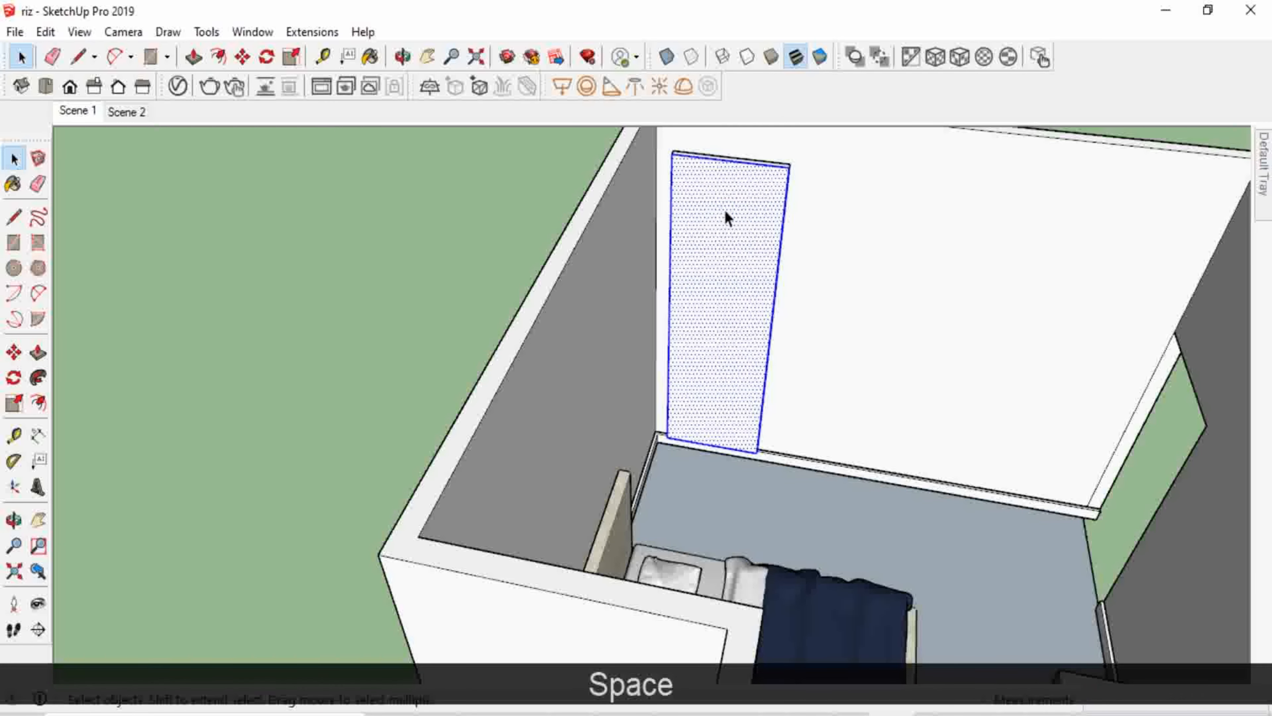
{"action": "right_click", "coordinate": [725, 210]}
{"action": "left_click", "coordinate": [793, 384]}
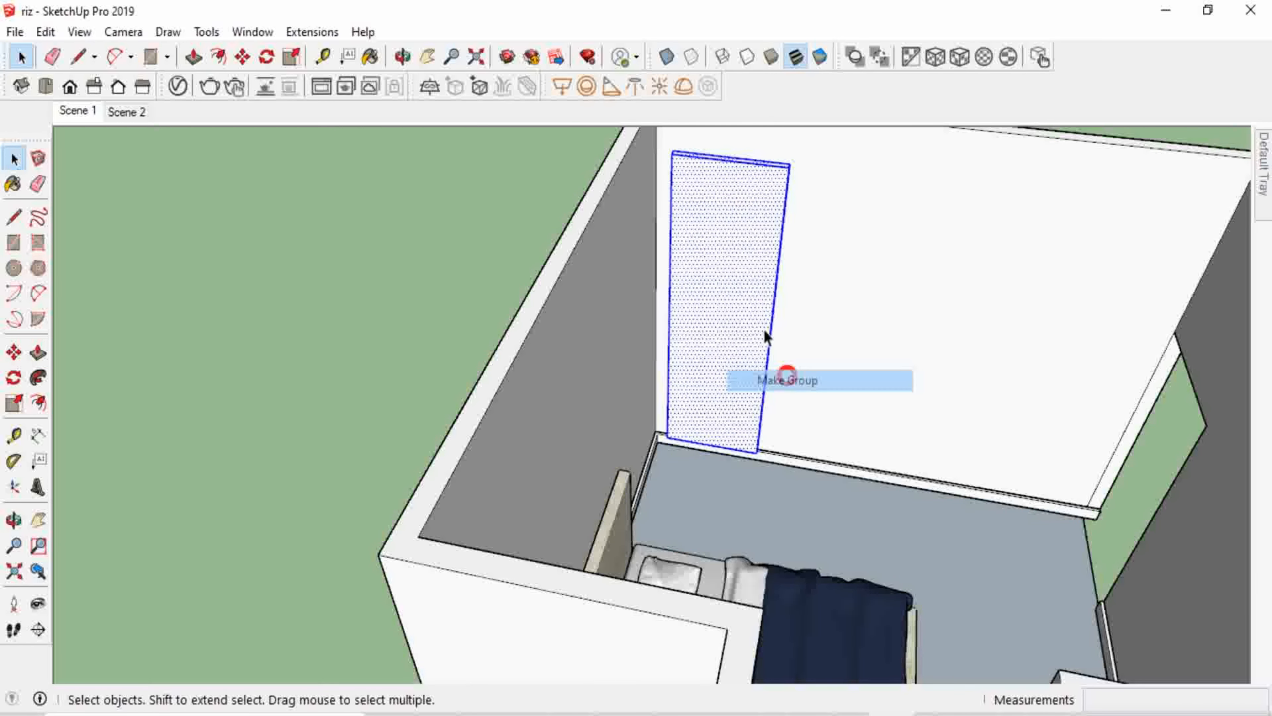
Copy the panel group about 2' 9 9/16" along the wall and repeat the copy x2, leaving narrow gaps between panels.
{"action": "middle_click_drag", "start_coordinate": [793, 384], "coordinate": [837, 250]}
{"action": "scroll", "coordinate": [763, 213], "scroll_direction": "up", "scroll_amount": 3}
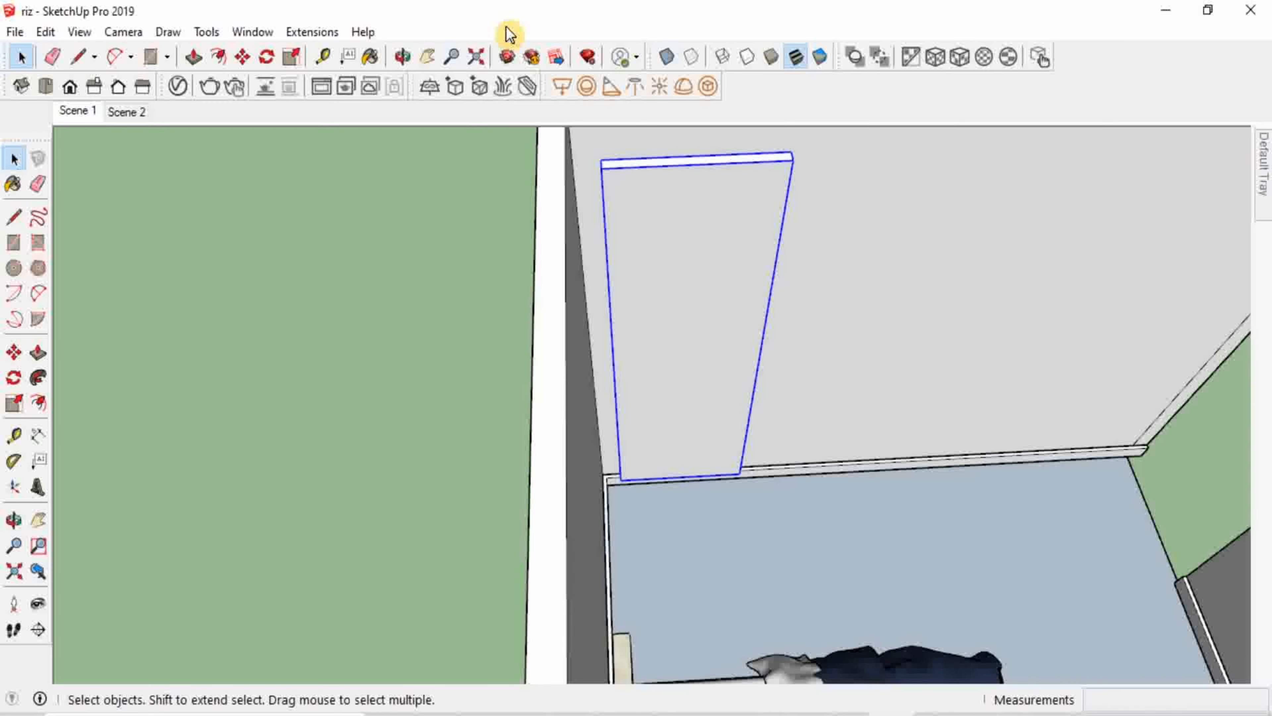
{"action": "left_click", "coordinate": [242, 58]}
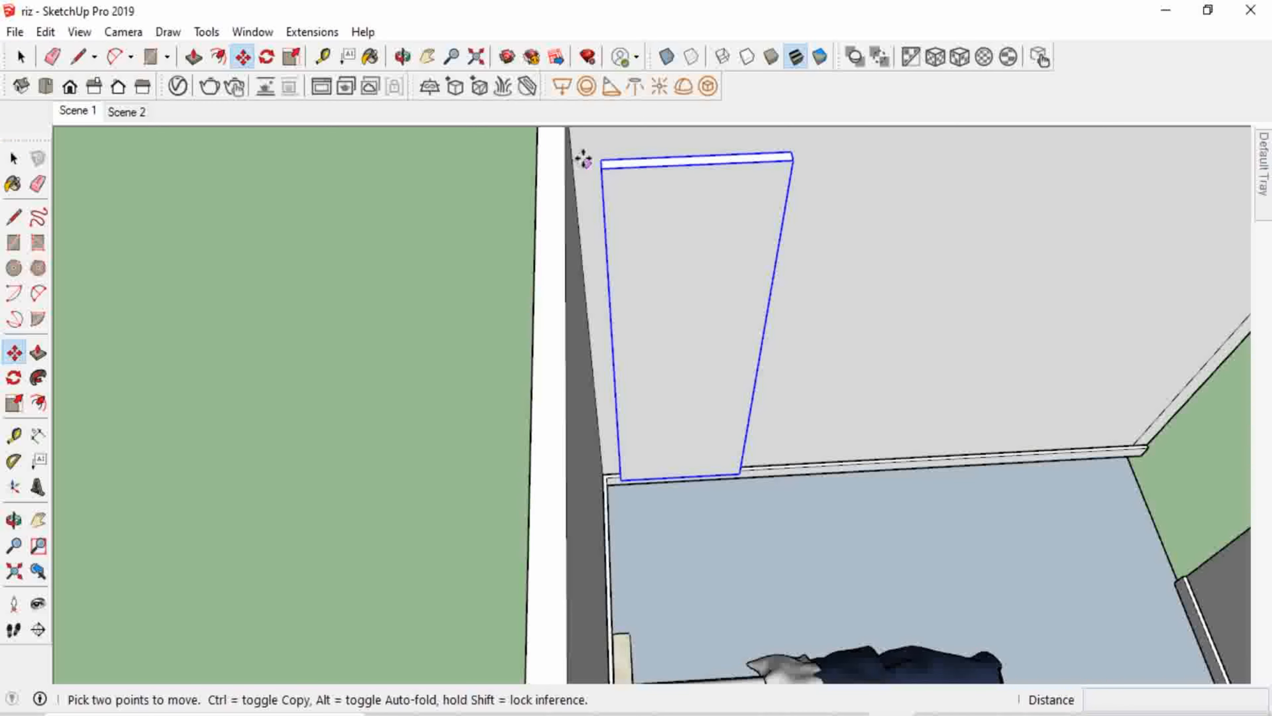
{"action": "left_click", "coordinate": [599, 160]}
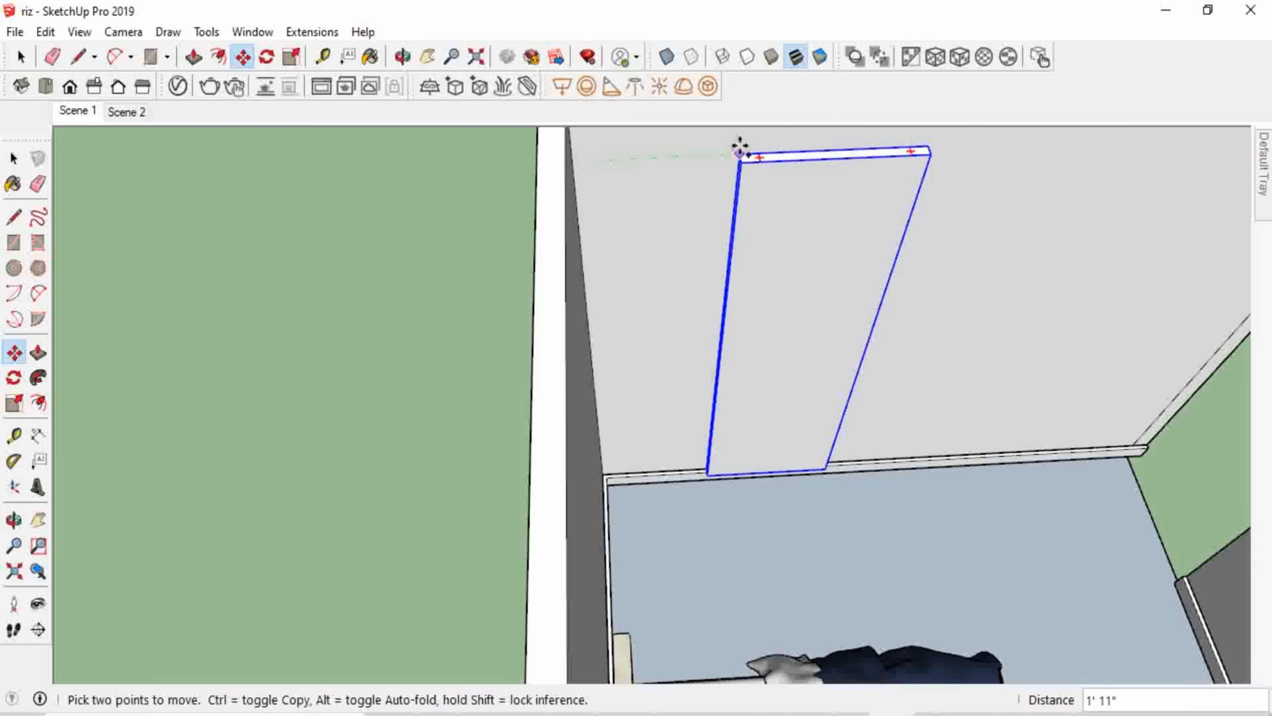
{"action": "key", "text": "ctrl"}
{"action": "left_click", "coordinate": [804, 149]}
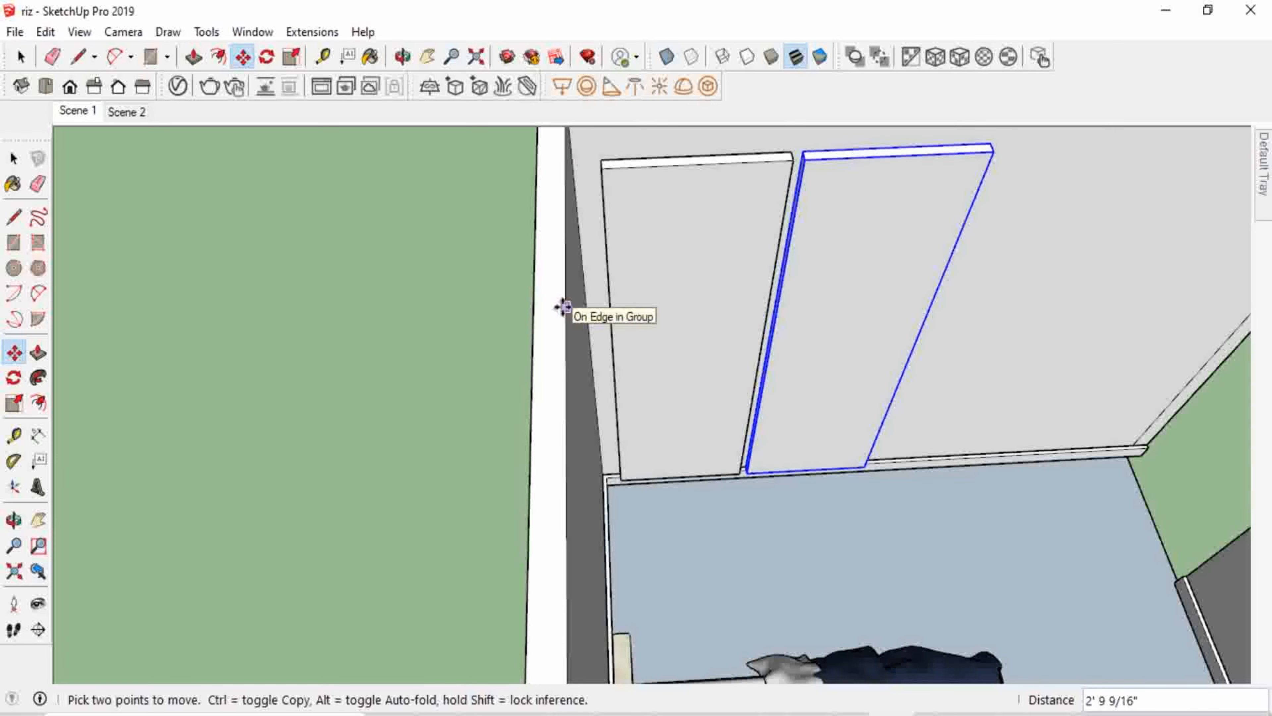
{"action": "type", "text": "x"}
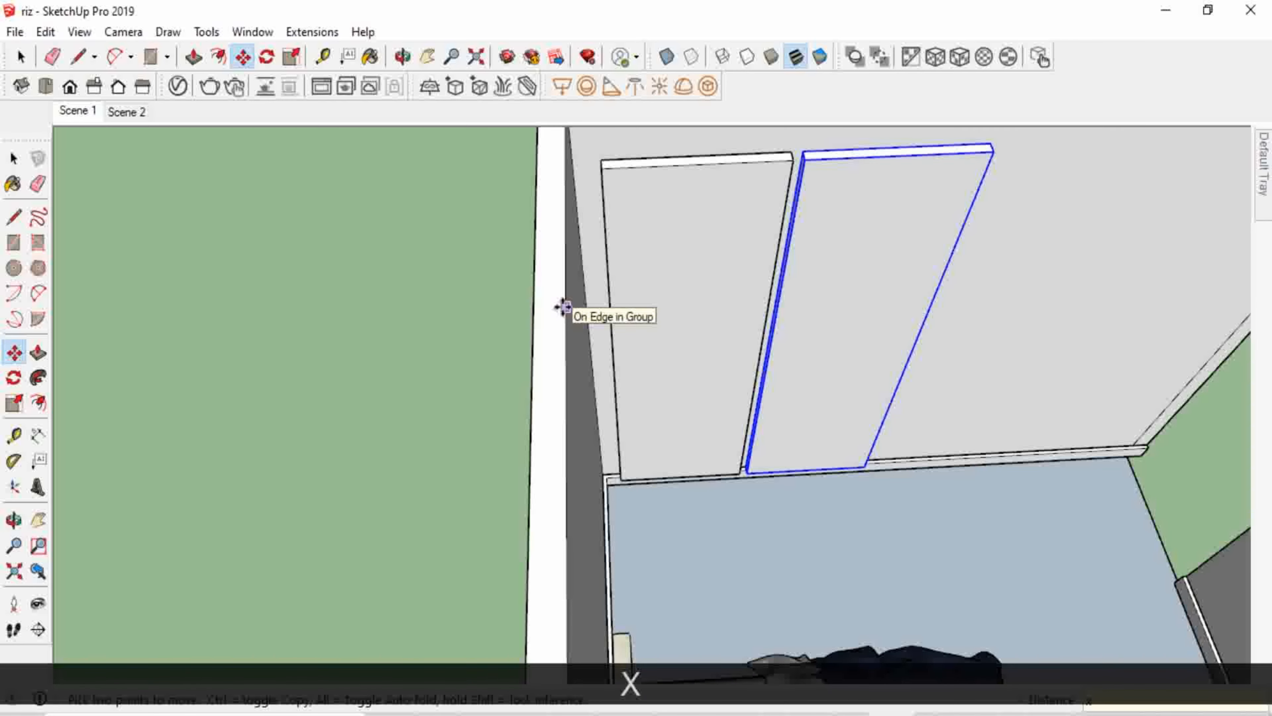
{"action": "type", "text": "2"}
{"action": "key", "text": "Return"}
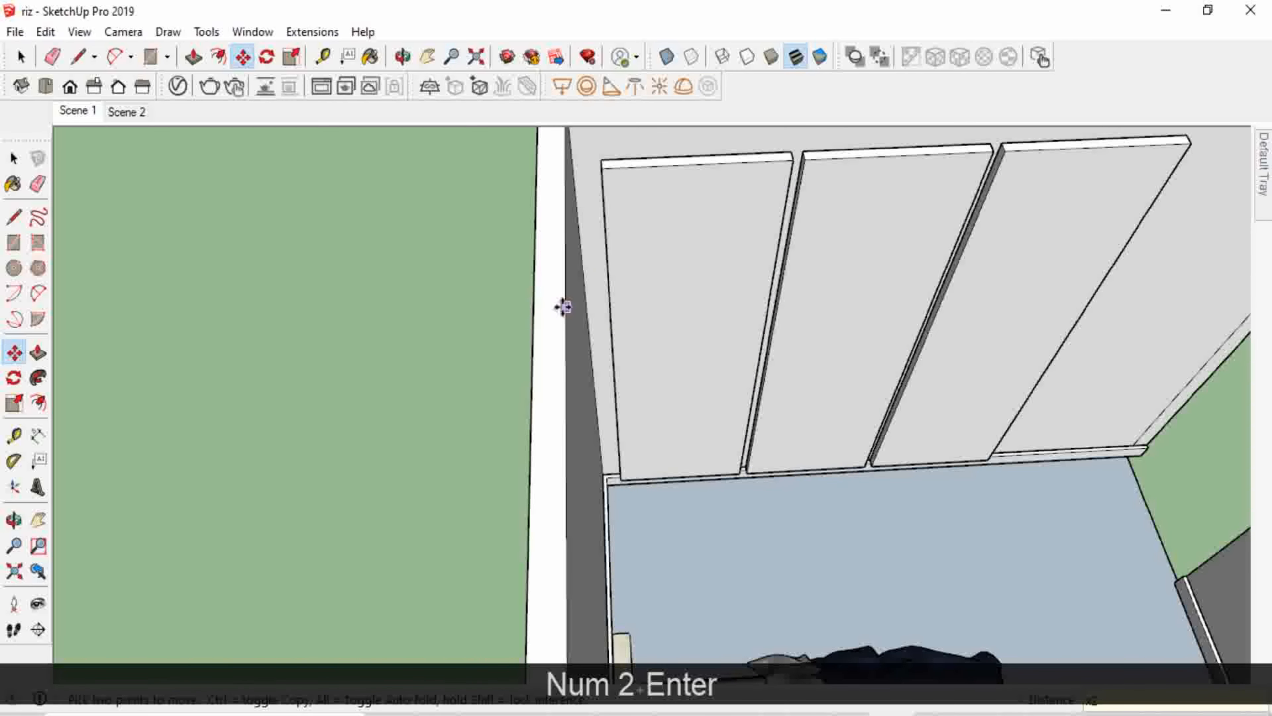
Search 3D Warehouse for "study table" and look through the table models.
{"action": "scroll", "coordinate": [564, 306], "scroll_direction": "down", "scroll_amount": 3}
{"action": "middle_click_drag", "start_coordinate": [624, 298], "coordinate": [1037, 455]}
{"action": "key", "text": "space"}
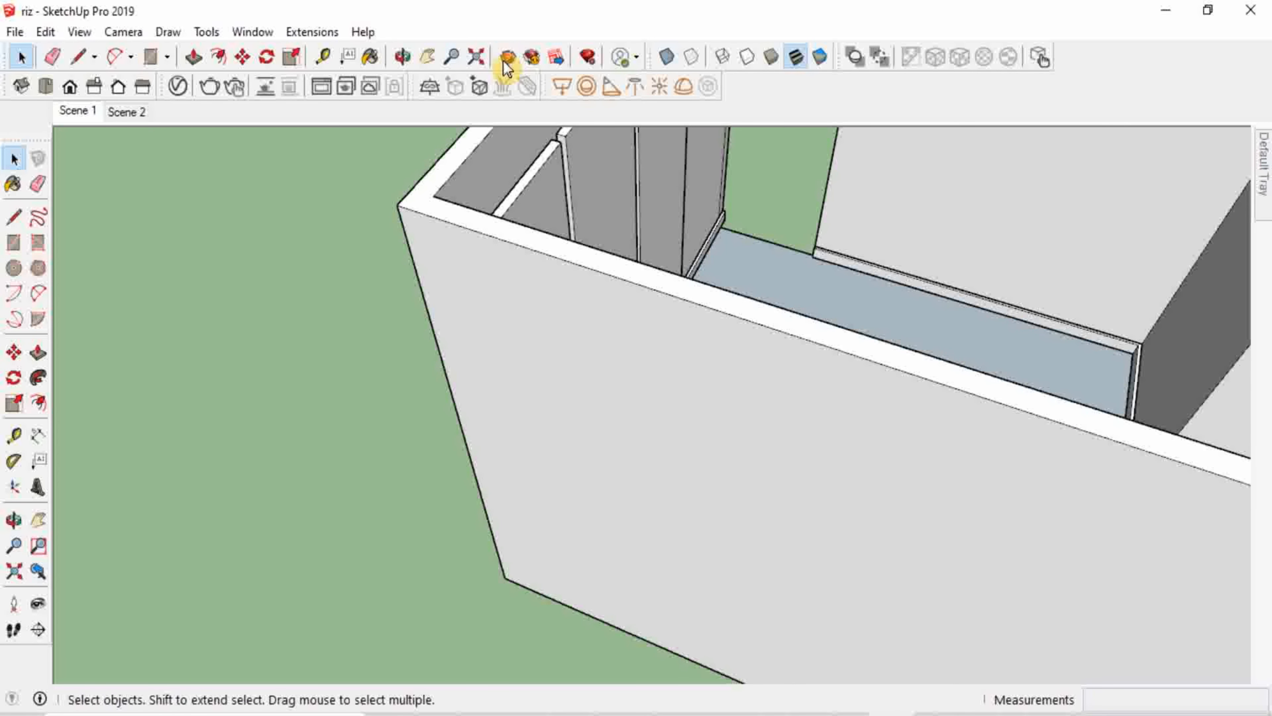
{"action": "left_click", "coordinate": [512, 62]}
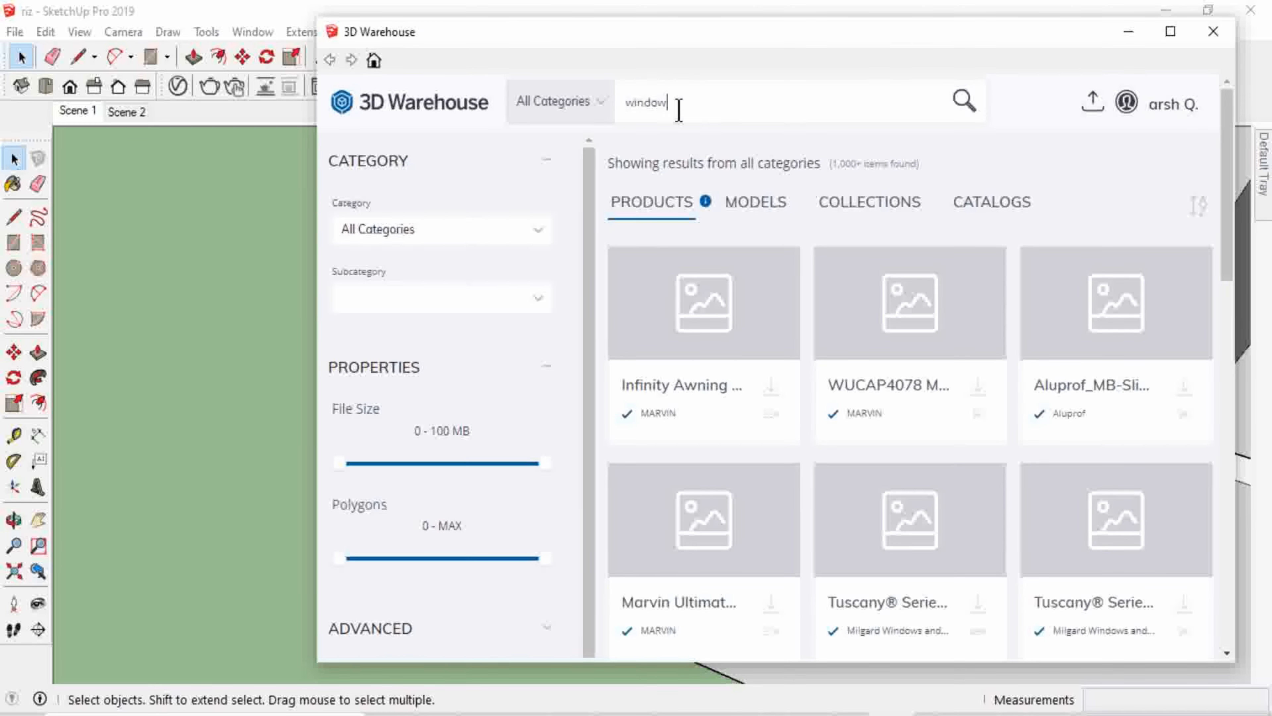
{"action": "key", "text": "BackSpace"}
{"action": "key", "text": "BackSpace"}
{"action": "key", "text": "BackSpace"}
{"action": "key", "text": "BackSpace"}
{"action": "key", "text": "BackSpace"}
{"action": "key", "text": "BackSpace"}
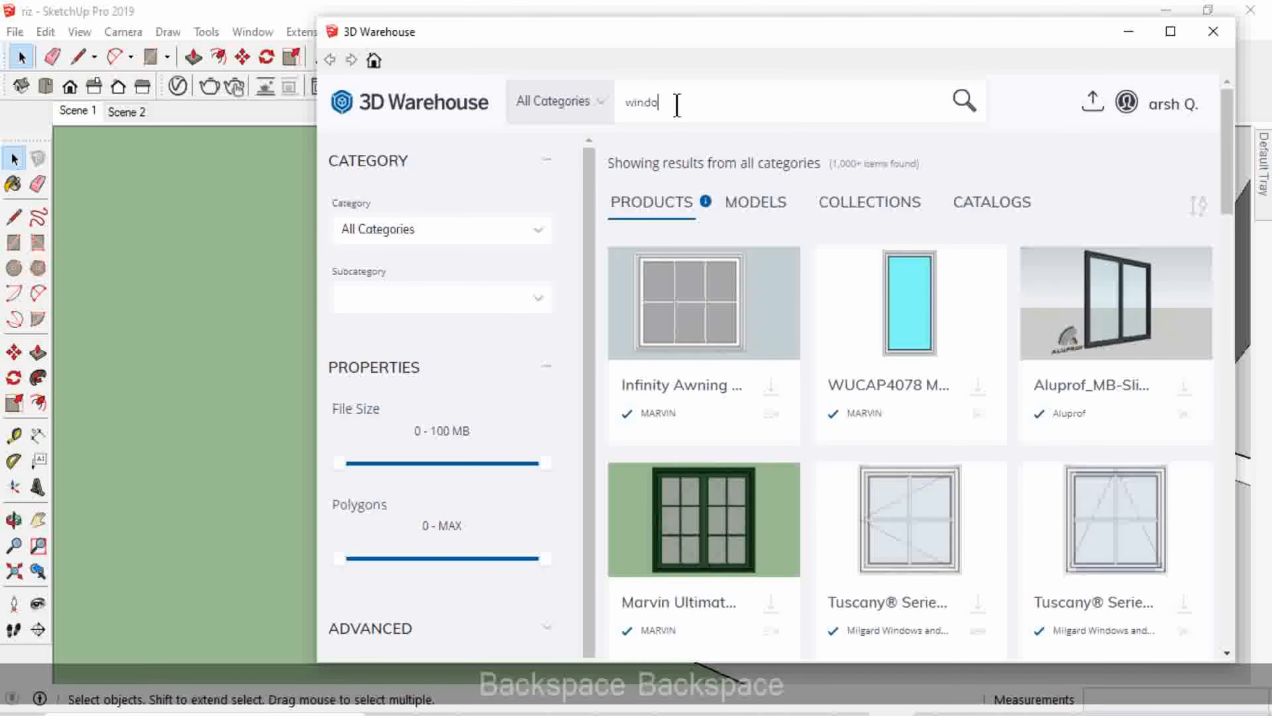
{"action": "type", "text": "s"}
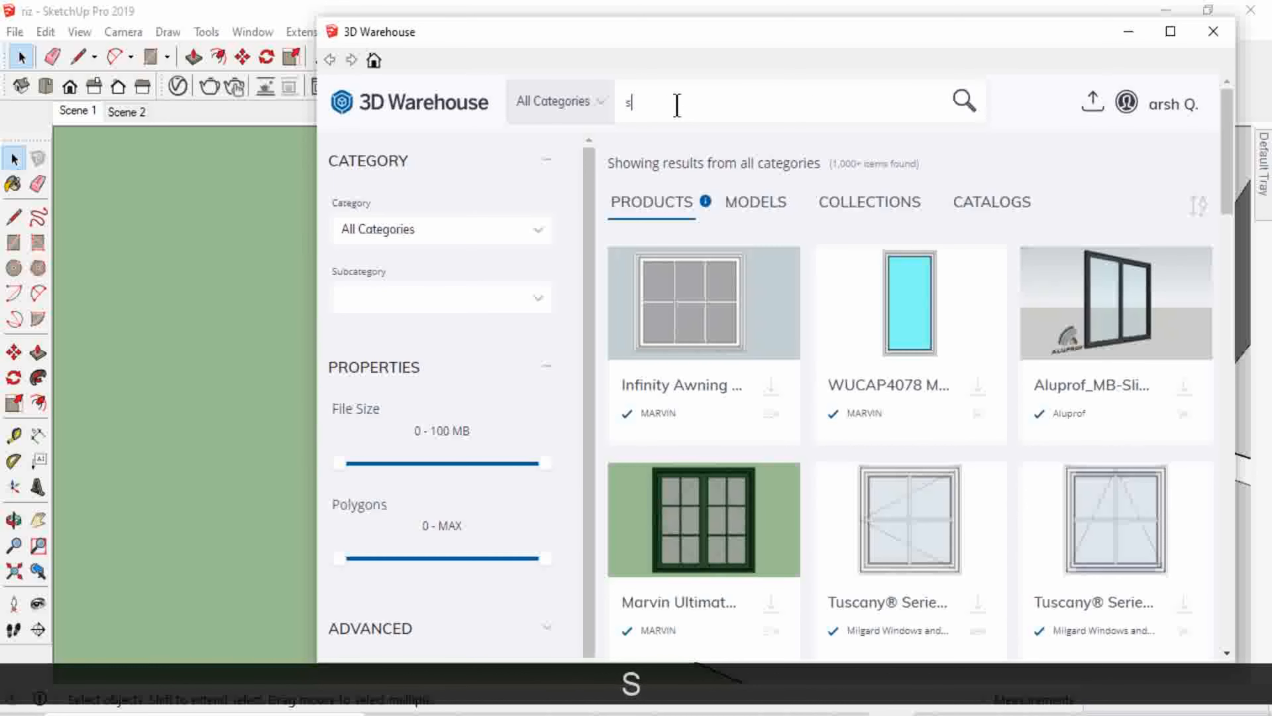
{"action": "type", "text": "tudy"}
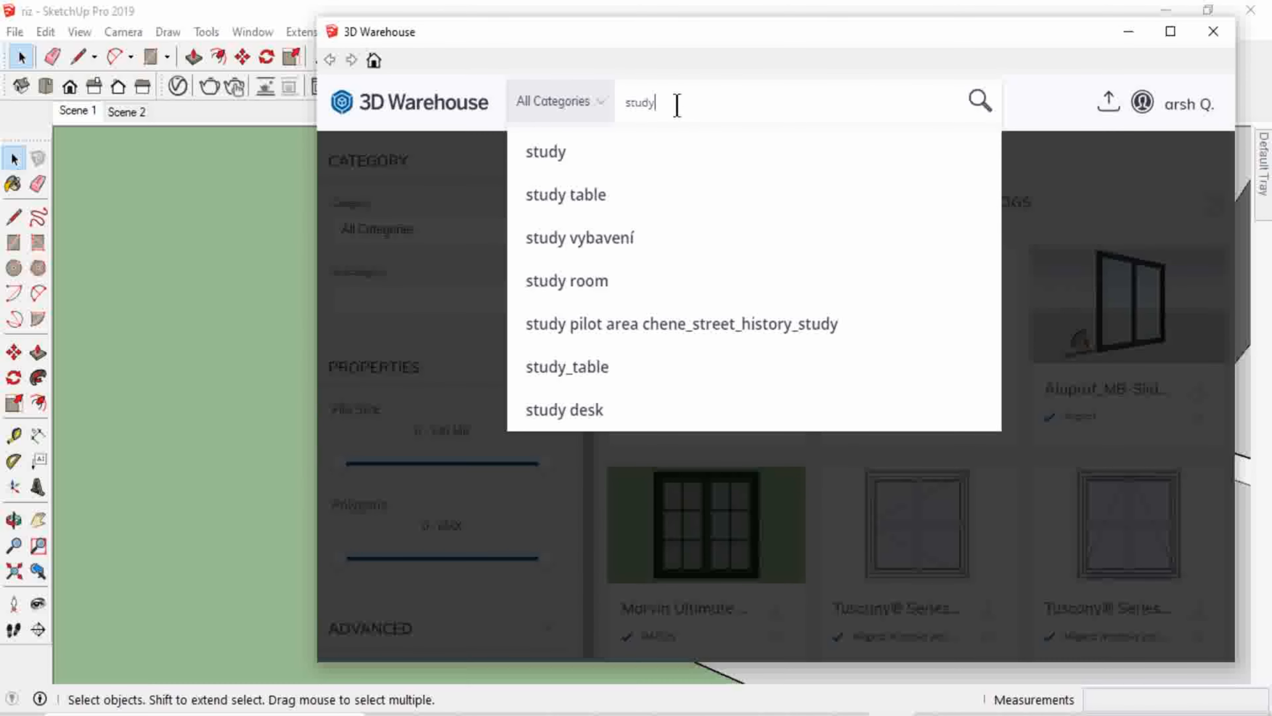
{"action": "left_click", "coordinate": [597, 194]}
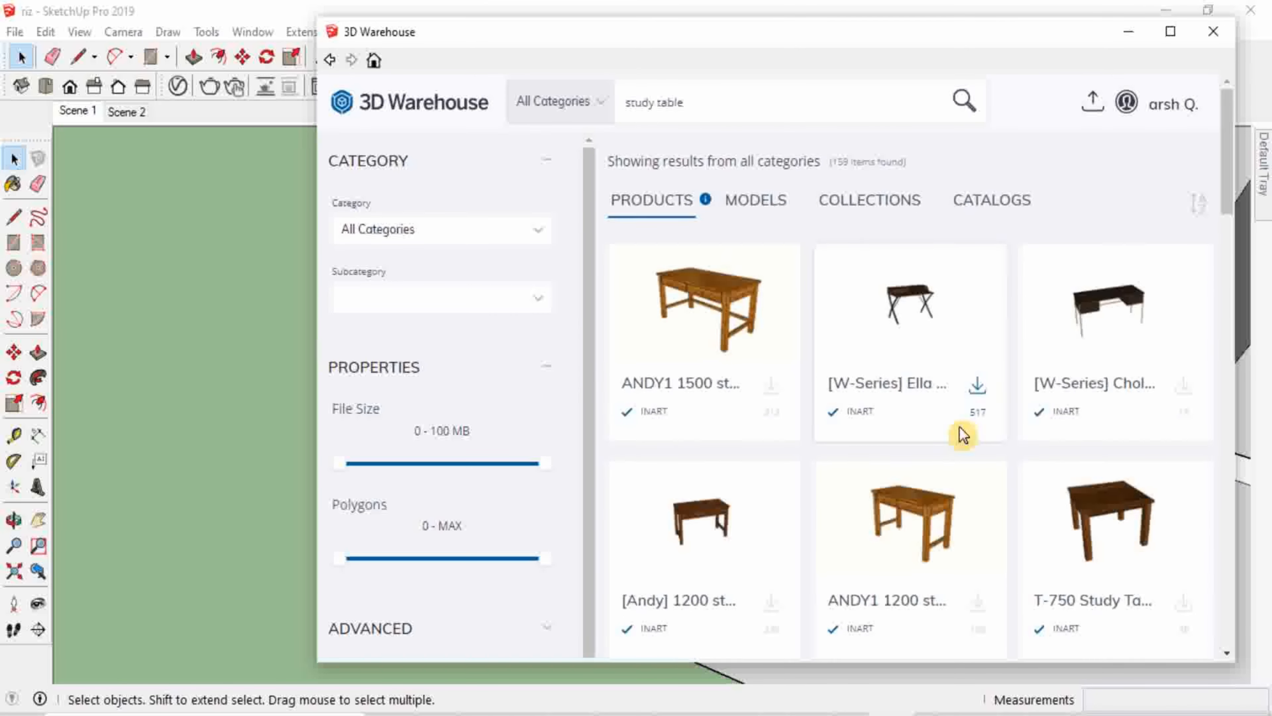
{"action": "scroll", "coordinate": [960, 432], "scroll_direction": "down", "scroll_amount": 6}
{"action": "scroll", "coordinate": [971, 466], "scroll_direction": "down", "scroll_amount": 12}
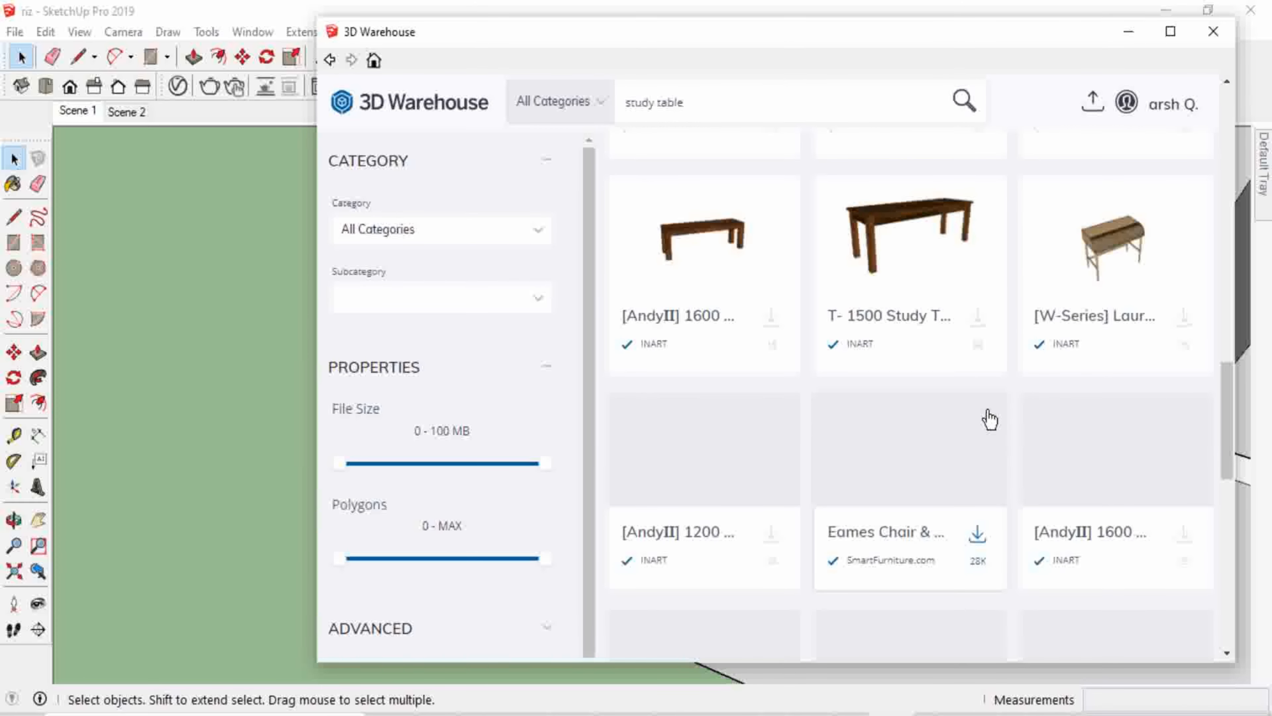
{"action": "scroll", "coordinate": [996, 412], "scroll_direction": "down", "scroll_amount": 4}
{"action": "scroll", "coordinate": [1146, 357], "scroll_direction": "down", "scroll_amount": 8}
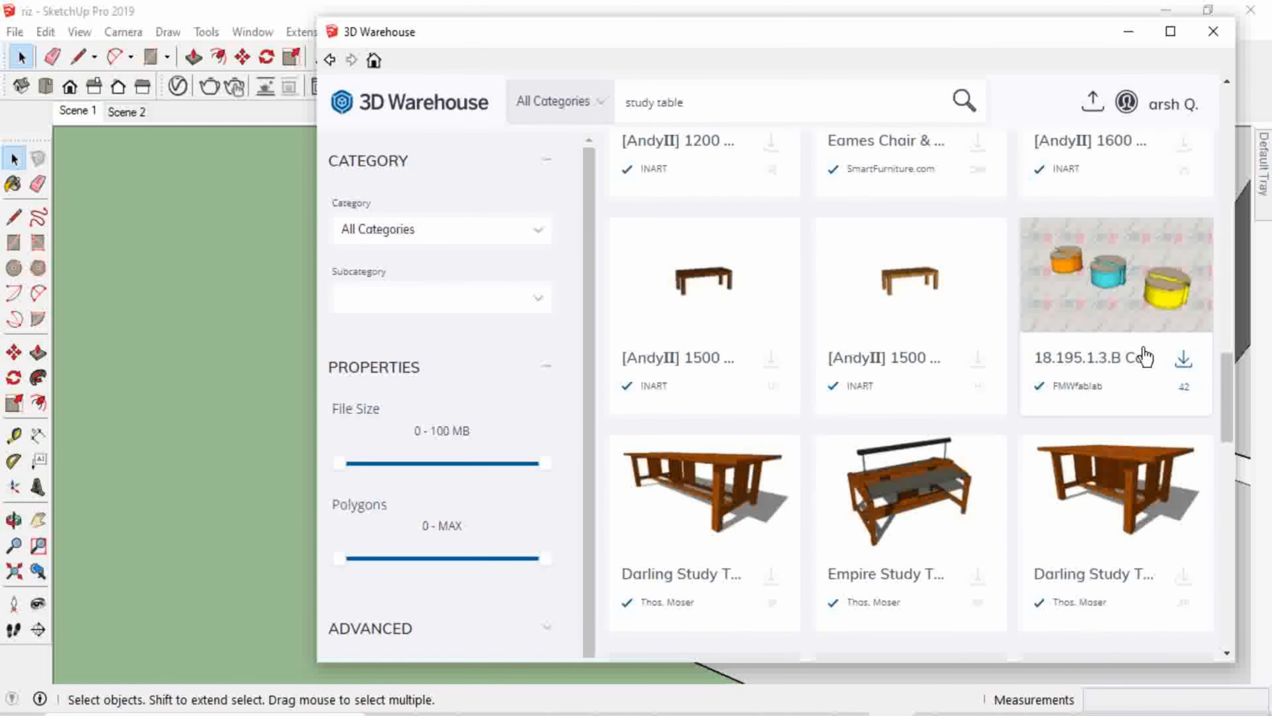
Search 3D Warehouse for "working table" and browse the product models for a suitable desk.
{"action": "left_click", "coordinate": [695, 103]}
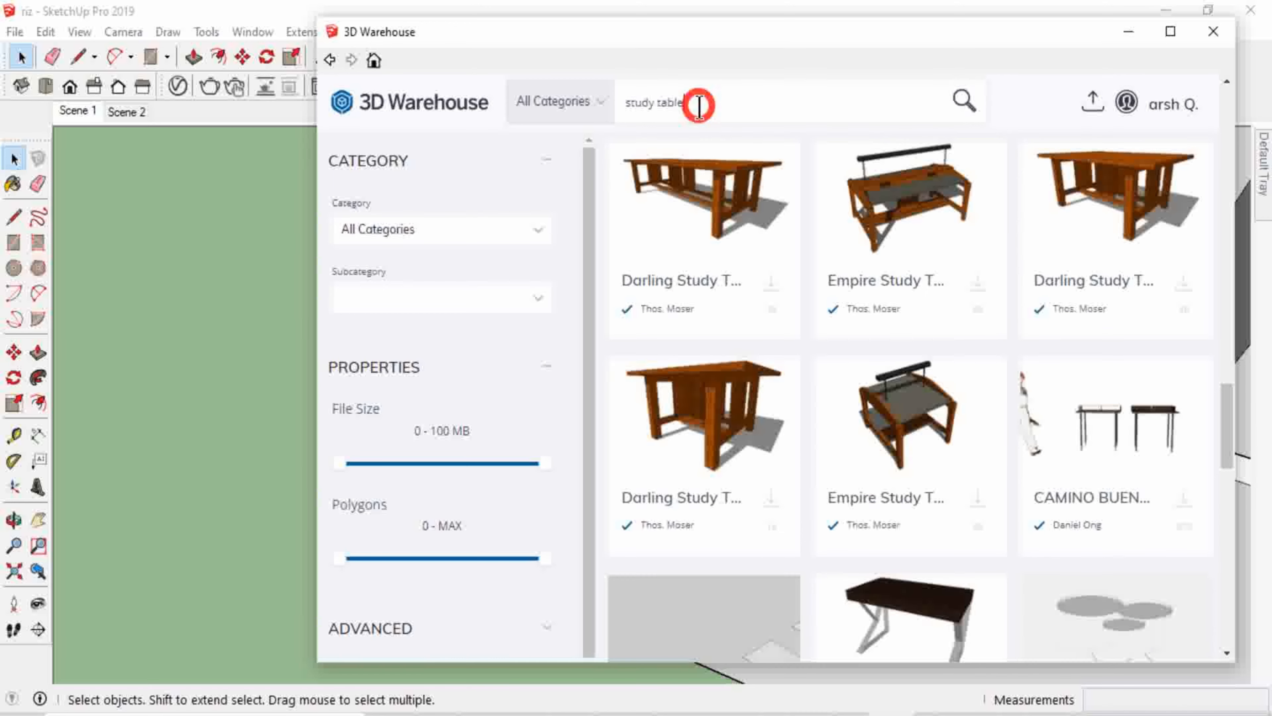
{"action": "key", "text": "BackSpace"}
{"action": "key", "text": "BackSpace"}
{"action": "key", "text": "BackSpace"}
{"action": "key", "text": "BackSpace"}
{"action": "key", "text": "BackSpace"}
{"action": "key", "text": "BackSpace"}
{"action": "key", "text": "BackSpace"}
{"action": "key", "text": "BackSpace"}
{"action": "key", "text": "BackSpace"}
{"action": "key", "text": "BackSpace"}
{"action": "key", "text": "BackSpace"}
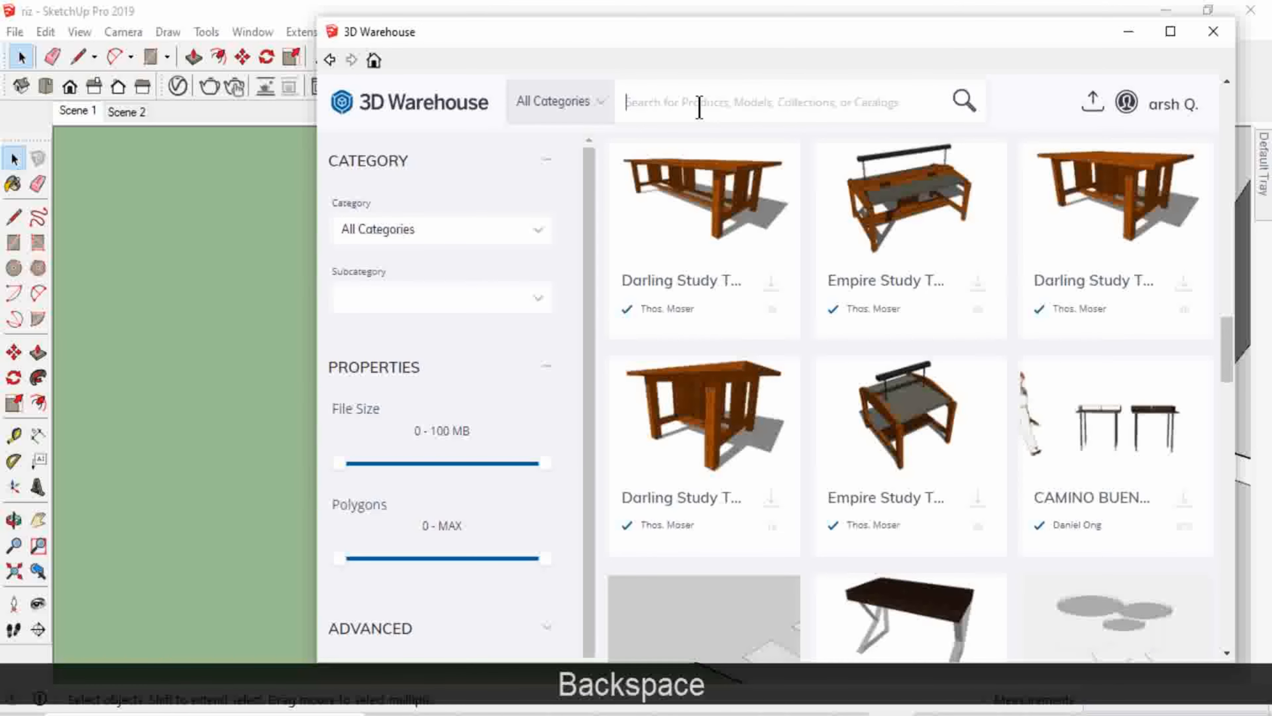
{"action": "type", "text": "work"}
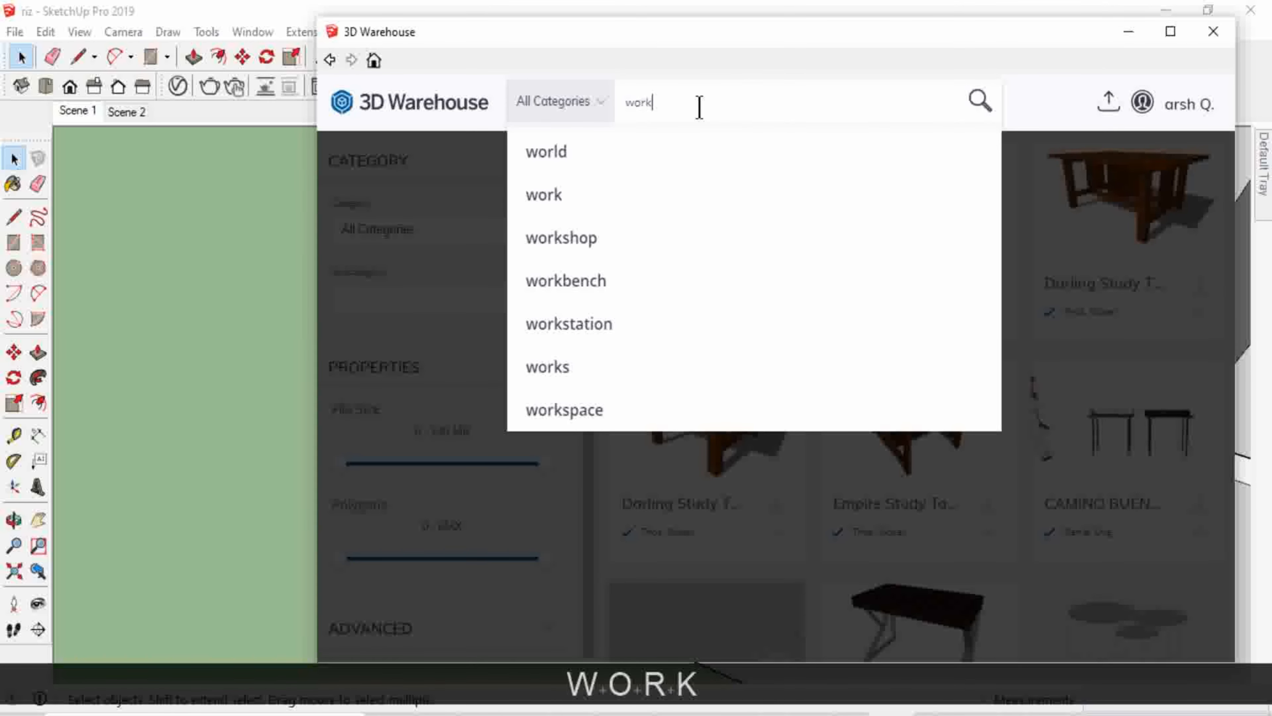
{"action": "type", "text": "ing t"}
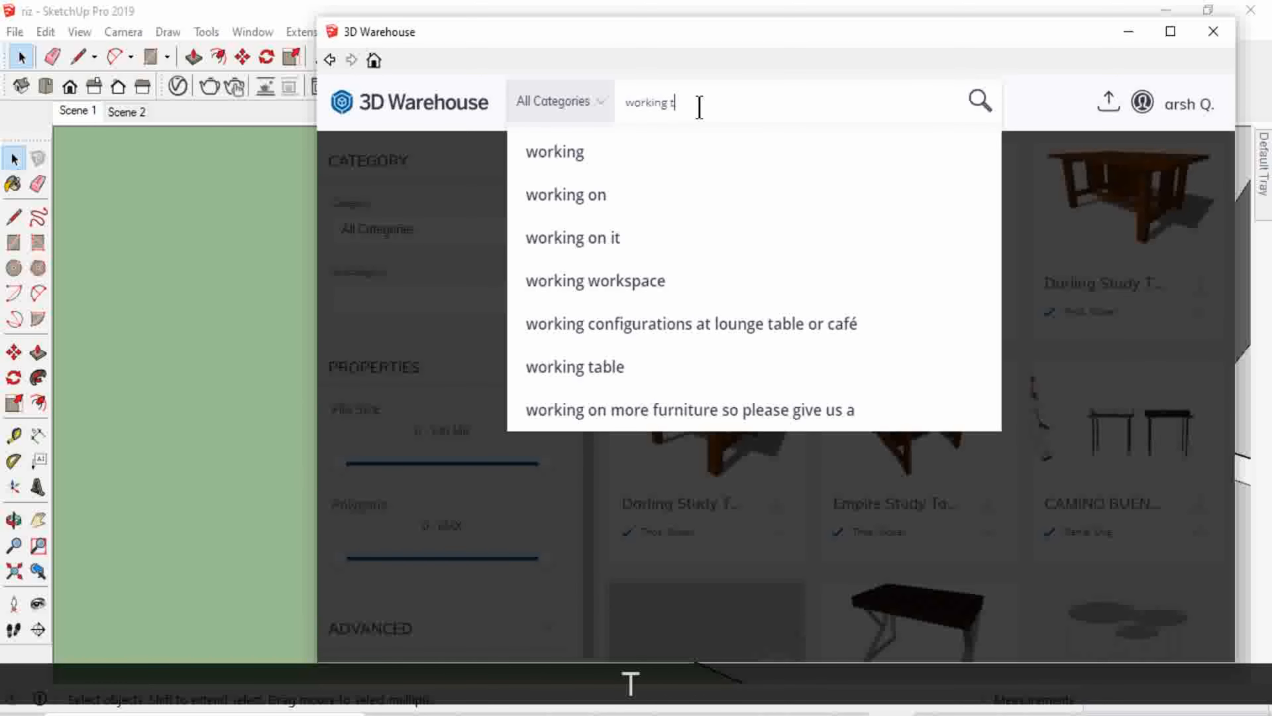
{"action": "type", "text": "ablr"}
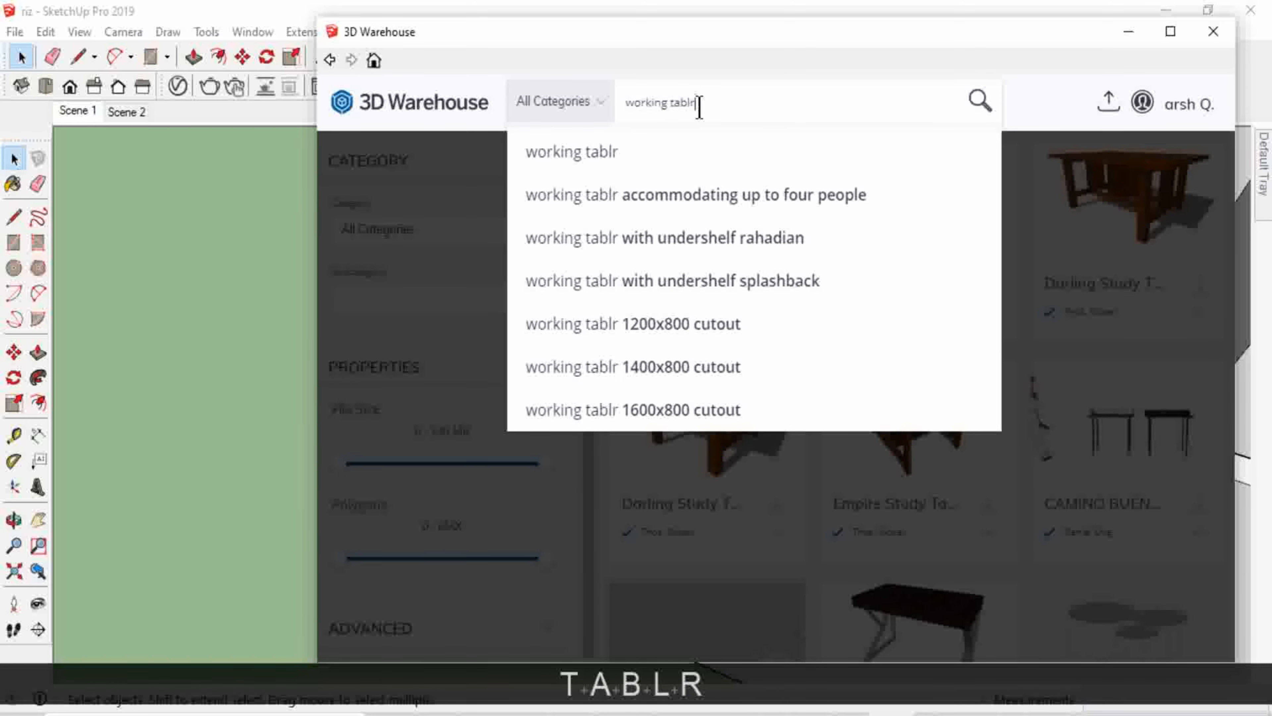
{"action": "key", "text": "BackSpace"}
{"action": "type", "text": "e"}
{"action": "key", "text": "Return"}
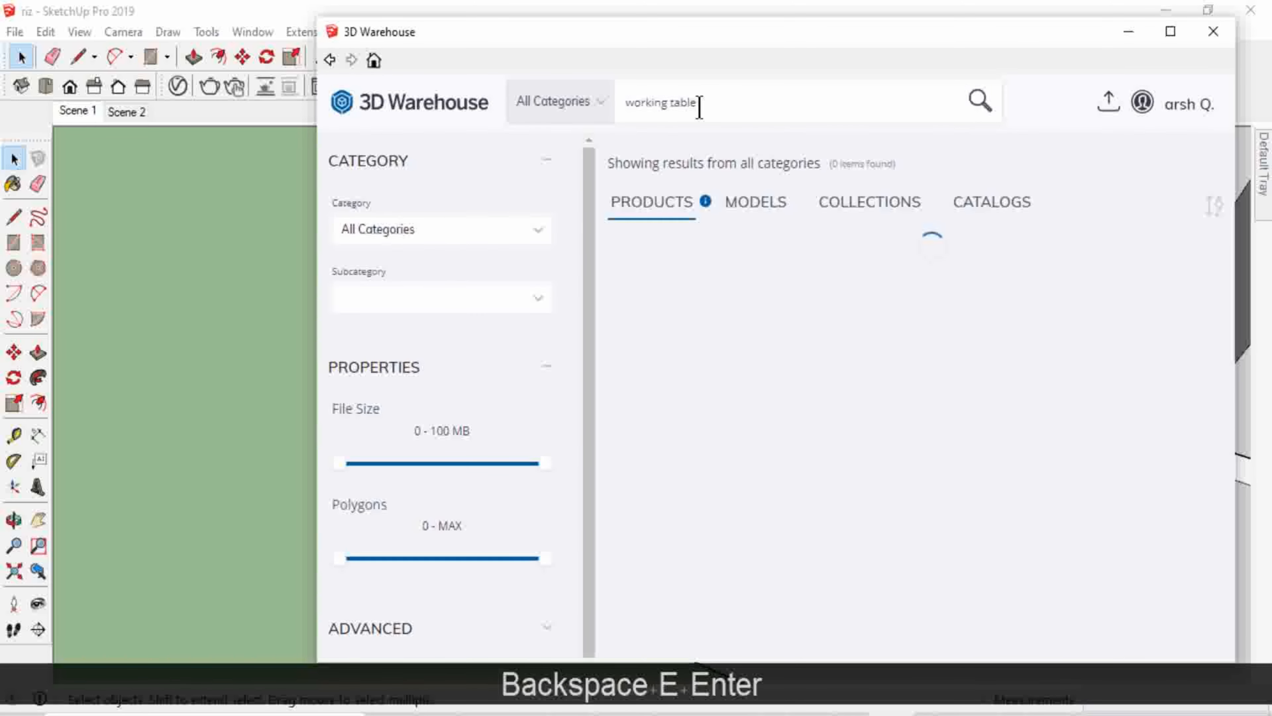
{"action": "scroll", "coordinate": [908, 389], "scroll_direction": "down", "scroll_amount": 6}
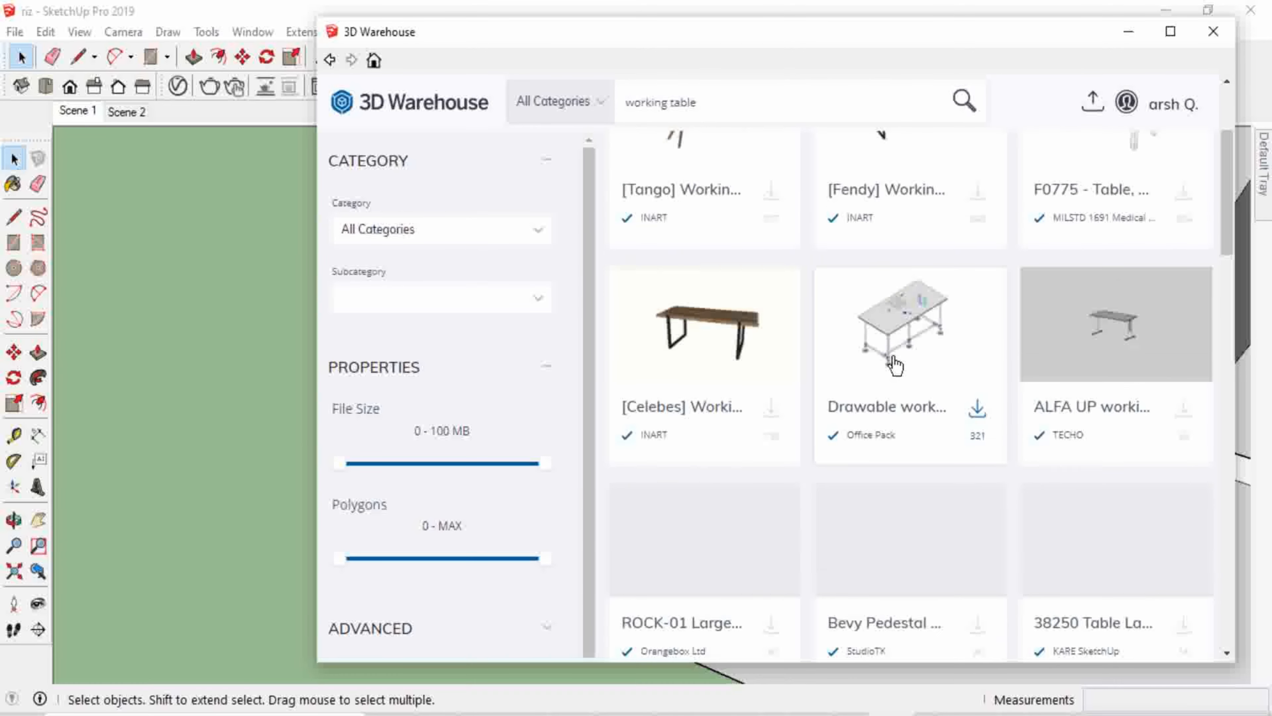
{"action": "scroll", "coordinate": [904, 351], "scroll_direction": "down", "scroll_amount": 5}
{"action": "scroll", "coordinate": [979, 366], "scroll_direction": "up", "scroll_amount": 3}
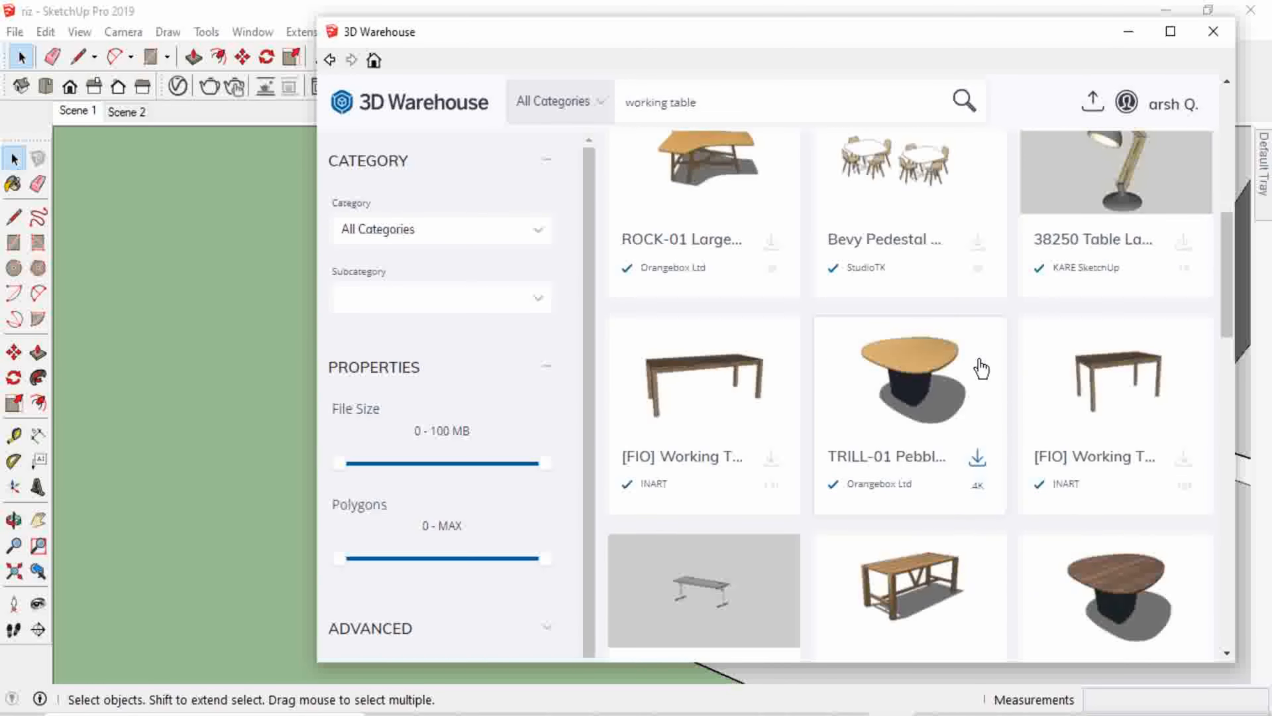
{"action": "scroll", "coordinate": [979, 358], "scroll_direction": "down", "scroll_amount": 8}
{"action": "scroll", "coordinate": [980, 361], "scroll_direction": "down", "scroll_amount": 8}
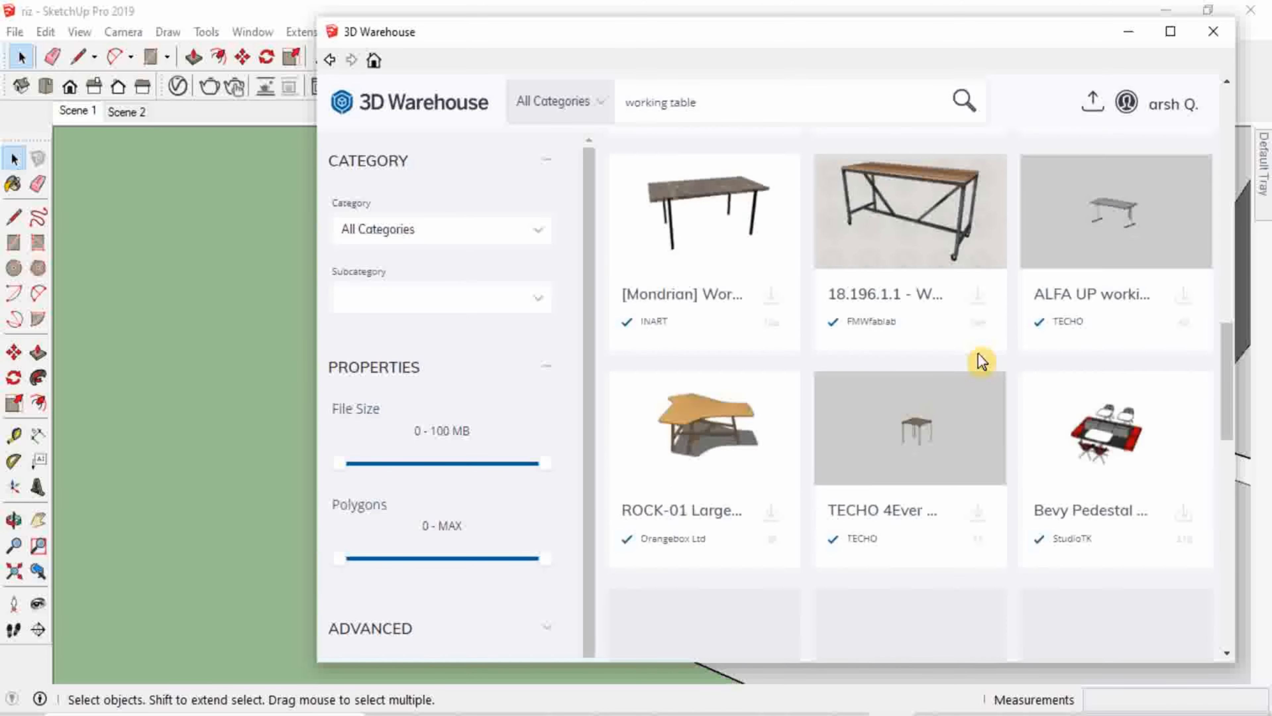
{"action": "scroll", "coordinate": [1161, 276], "scroll_direction": "up", "scroll_amount": 4}
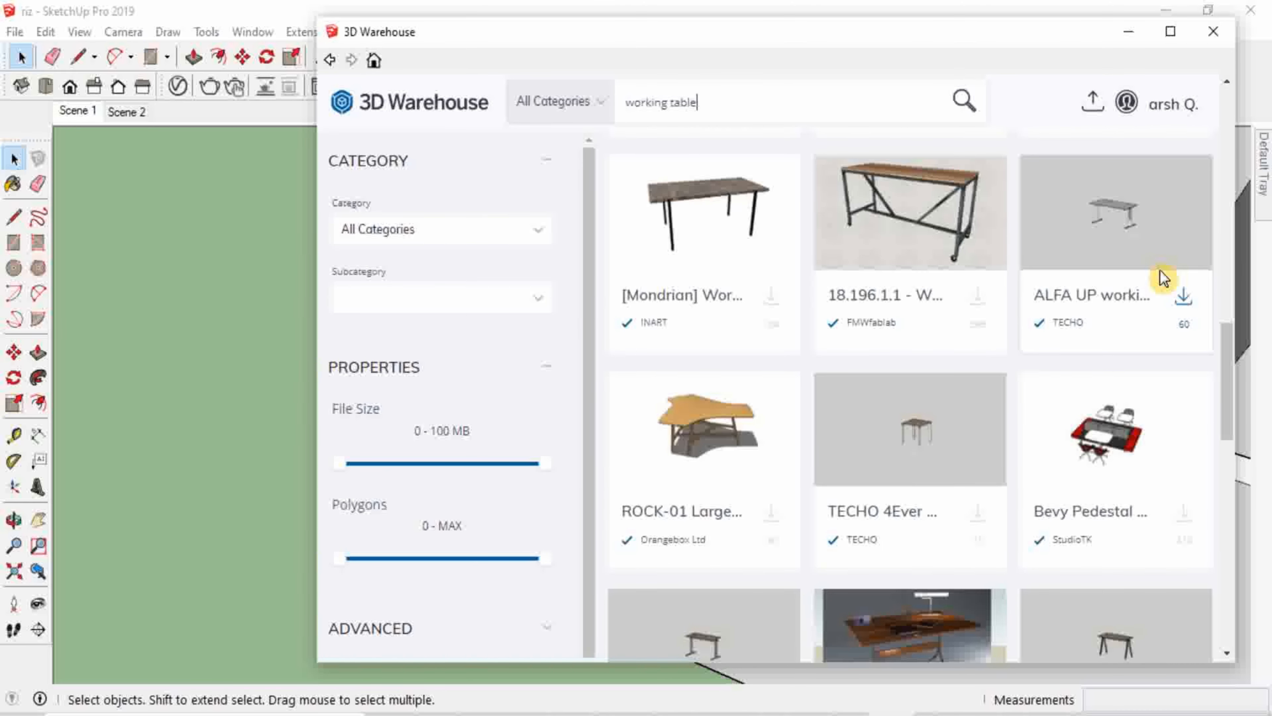
Look further down the working table product results for a suitable desk.
{"action": "scroll", "coordinate": [1058, 372], "scroll_direction": "down", "scroll_amount": 5}
{"action": "scroll", "coordinate": [1058, 373], "scroll_direction": "down", "scroll_amount": 9}
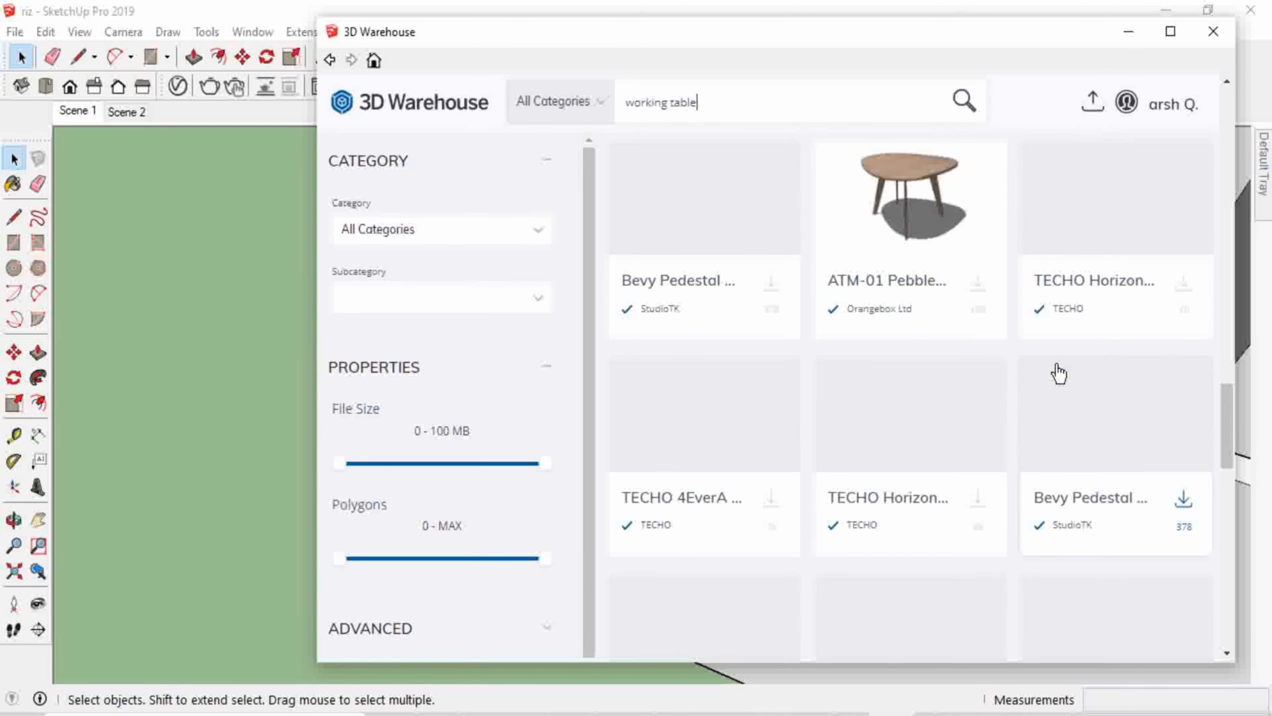
{"action": "scroll", "coordinate": [818, 369], "scroll_direction": "down", "scroll_amount": 3}
{"action": "scroll", "coordinate": [817, 369], "scroll_direction": "up", "scroll_amount": 3}
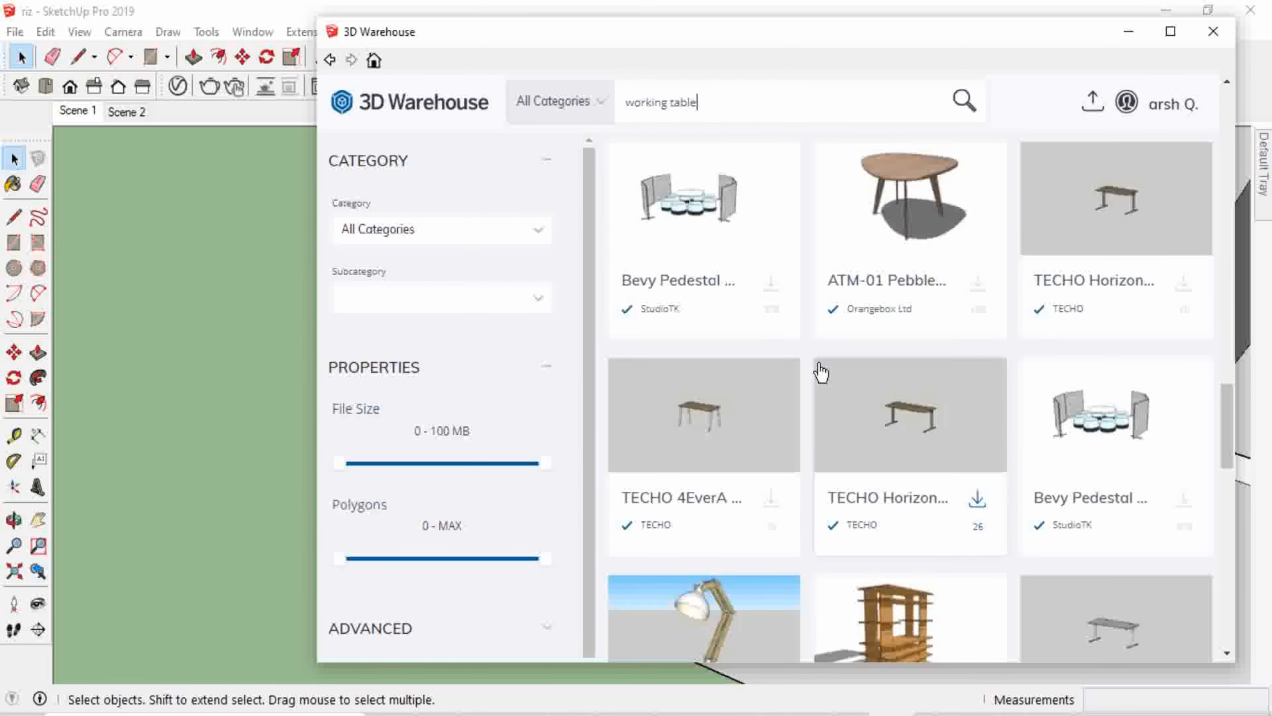
{"action": "scroll", "coordinate": [808, 357], "scroll_direction": "down", "scroll_amount": 3}
{"action": "scroll", "coordinate": [808, 357], "scroll_direction": "down", "scroll_amount": 1}
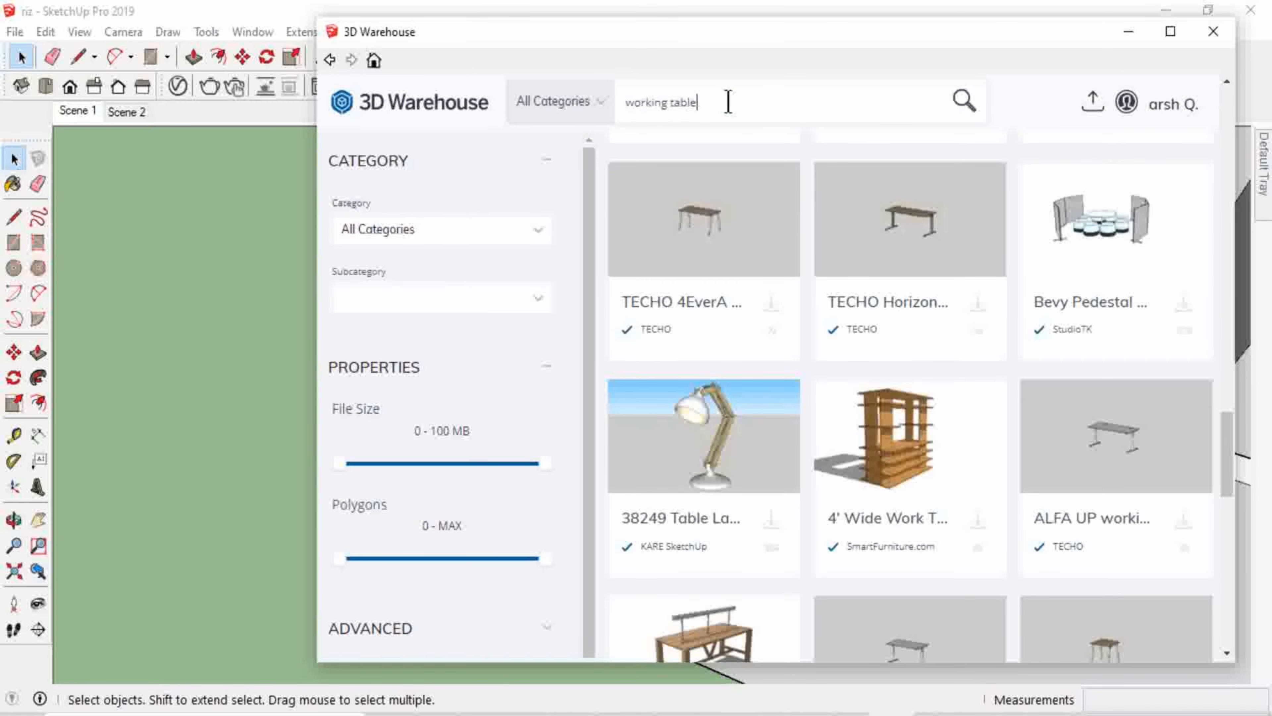
Replace the search term and search 3D Warehouse for "wadrobe".
{"action": "key", "text": "BackSpace"}
{"action": "key", "text": "BackSpace"}
{"action": "key", "text": "BackSpace"}
{"action": "key", "text": "BackSpace"}
{"action": "key", "text": "BackSpace"}
{"action": "key", "text": "BackSpace"}
{"action": "key", "text": "BackSpace"}
{"action": "key", "text": "BackSpace"}
{"action": "key", "text": "BackSpace"}
{"action": "key", "text": "BackSpace"}
{"action": "key", "text": "BackSpace"}
{"action": "key", "text": "BackSpace"}
{"action": "key", "text": "BackSpace"}
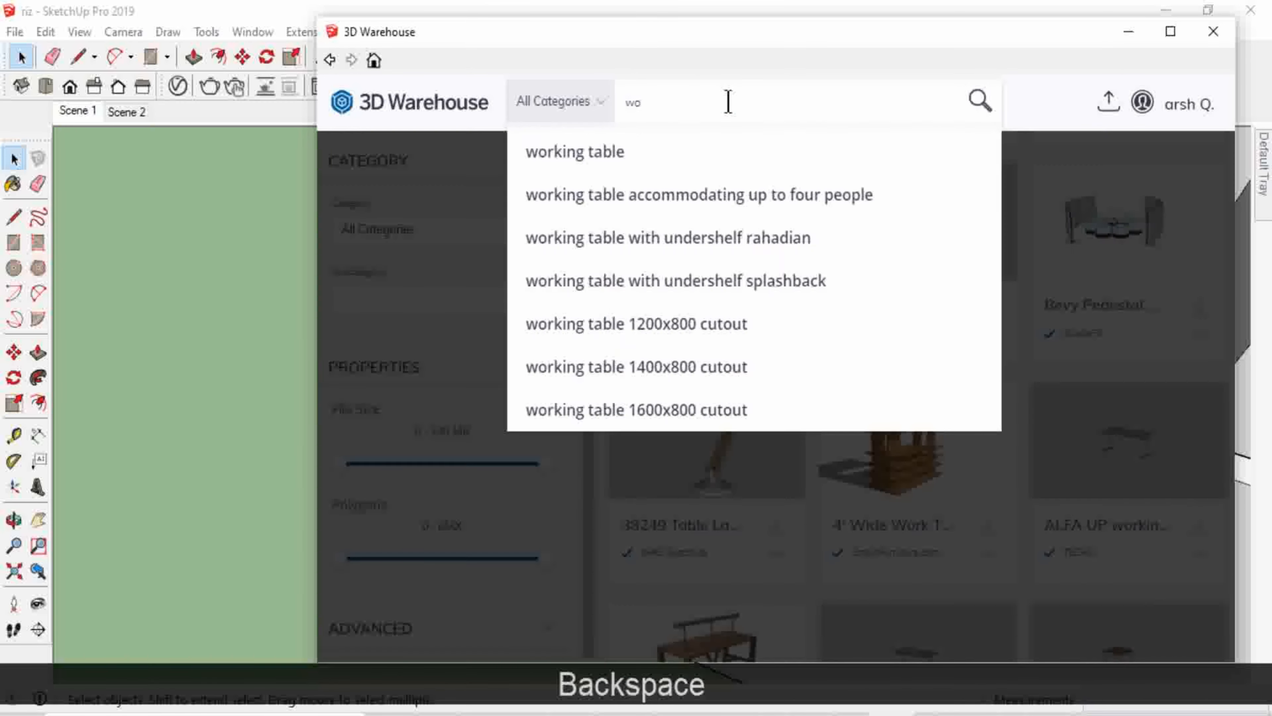
{"action": "type", "text": "wadr"}
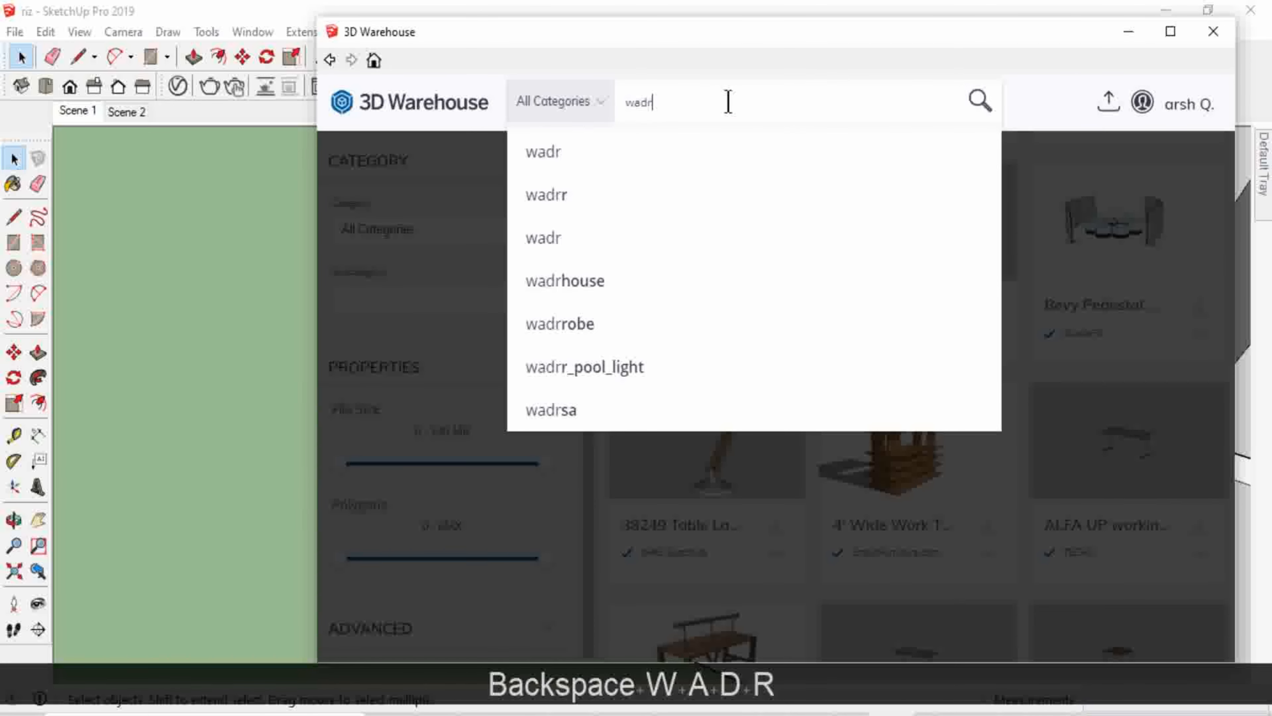
{"action": "type", "text": "obe"}
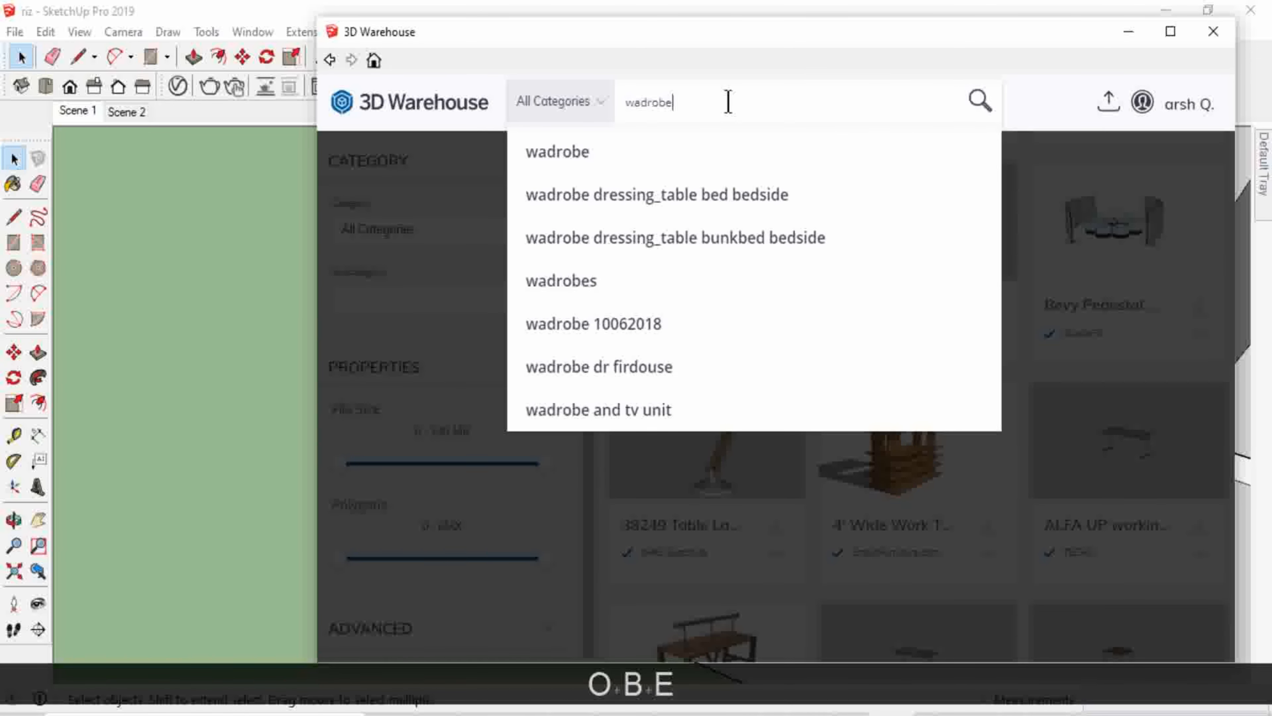
{"action": "left_click", "coordinate": [645, 171]}
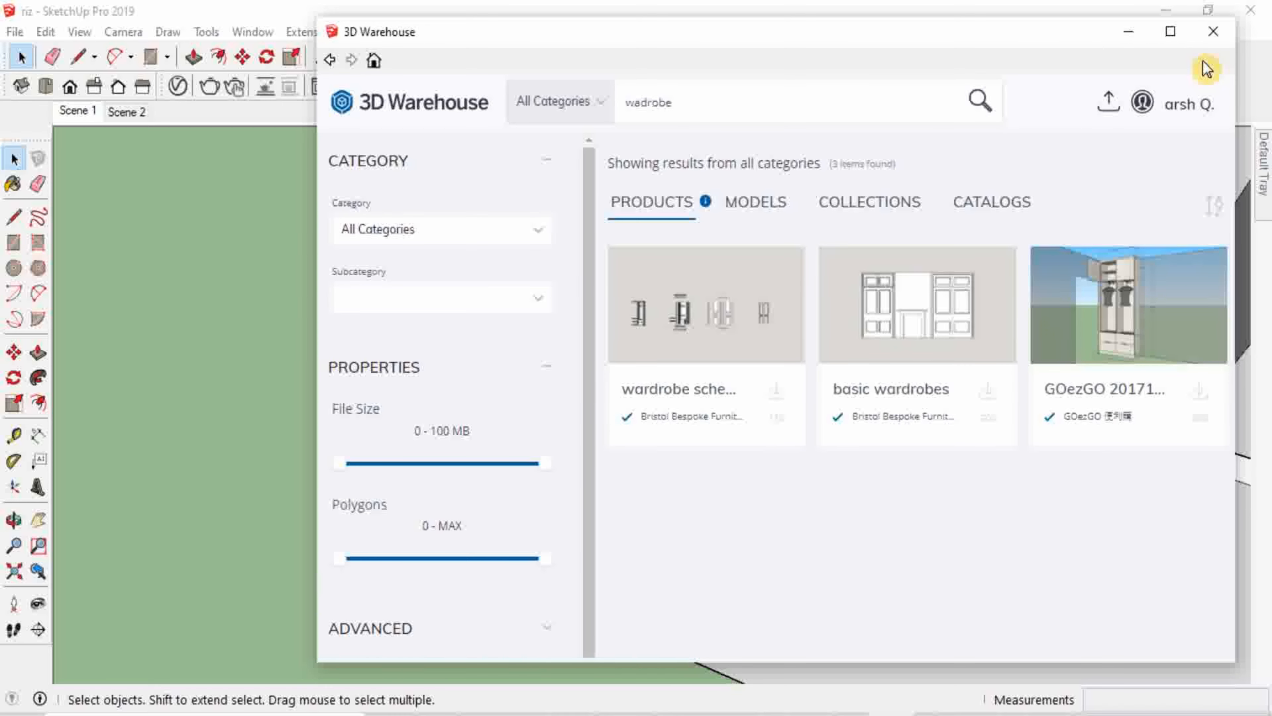
Search 3D Warehouse for "study table" in place of the wardrobe query.
{"action": "left_click", "coordinate": [688, 108]}
{"action": "key", "text": "BackSpace"}
{"action": "key", "text": "BackSpace"}
{"action": "key", "text": "BackSpace"}
{"action": "key", "text": "BackSpace"}
{"action": "key", "text": "BackSpace"}
{"action": "key", "text": "BackSpace"}
{"action": "key", "text": "BackSpace"}
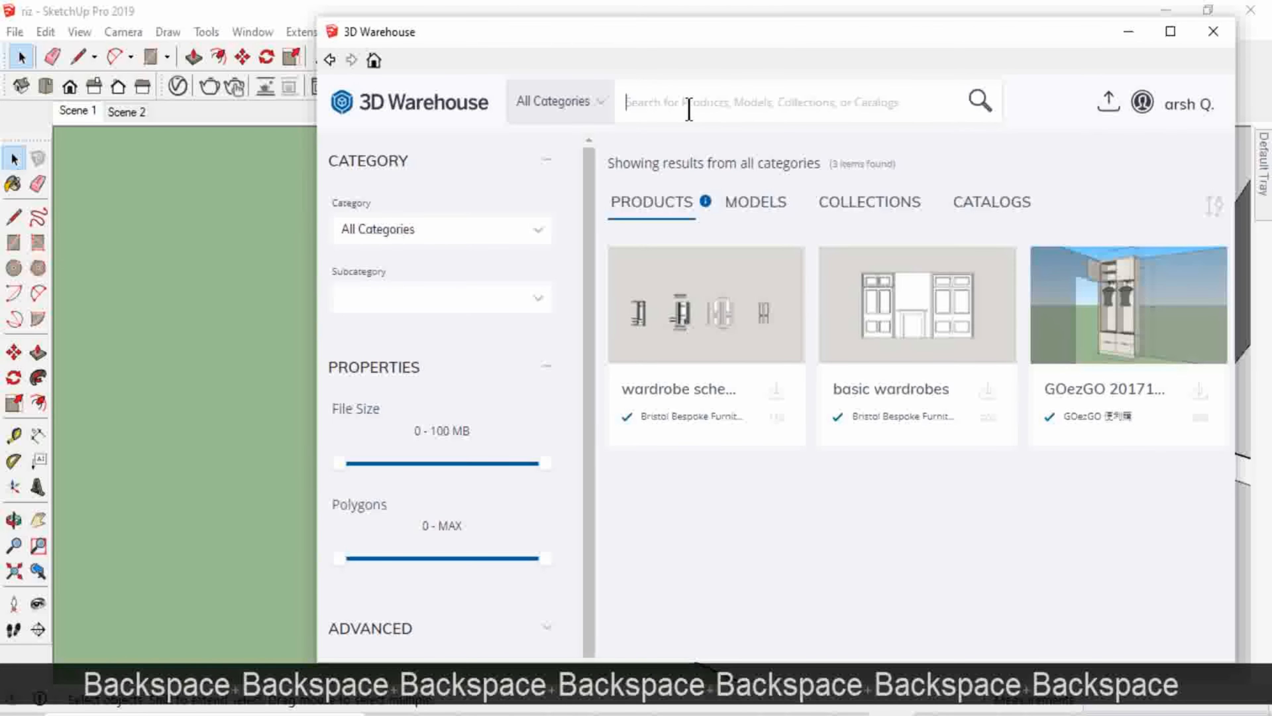
{"action": "type", "text": "study "}
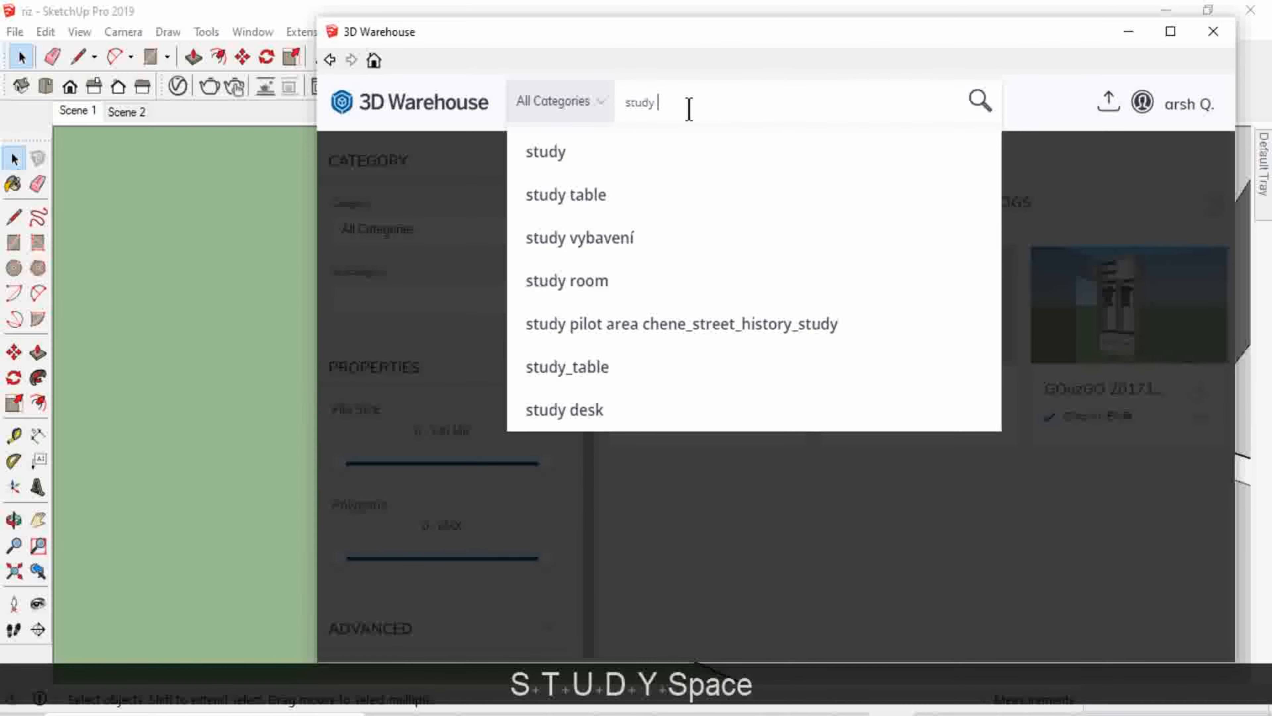
{"action": "type", "text": "table"}
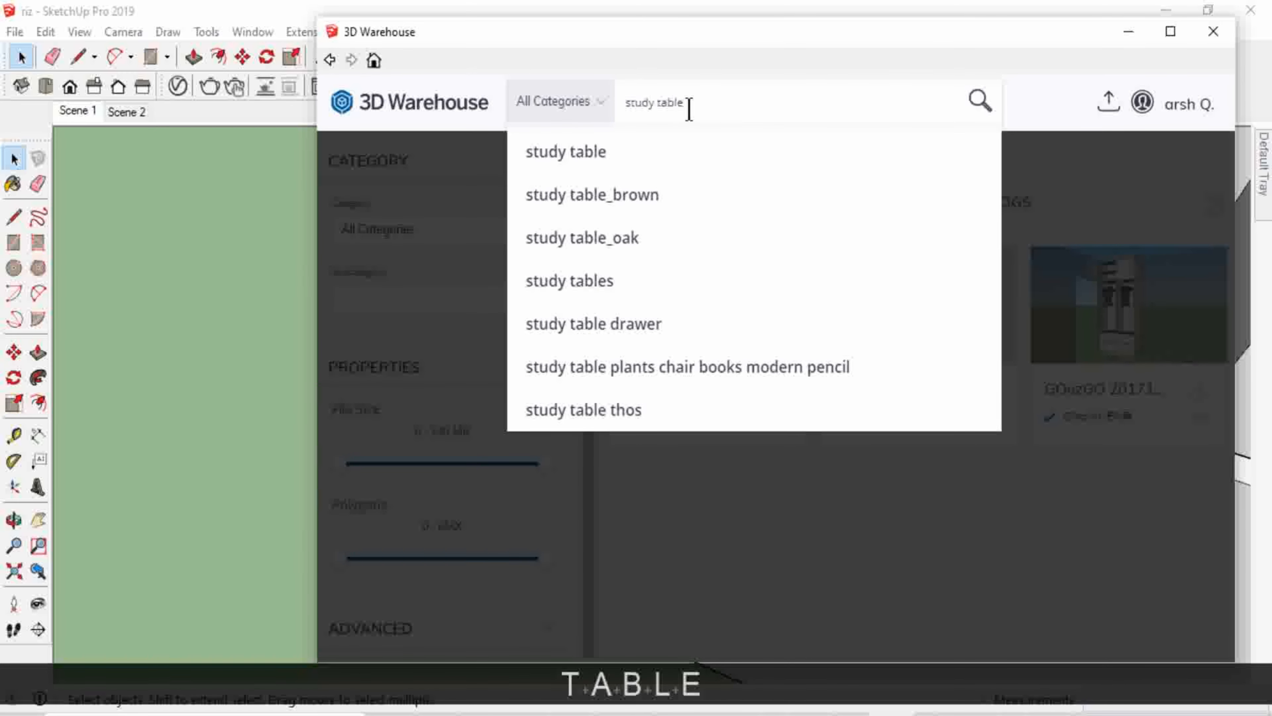
{"action": "key", "text": "Return"}
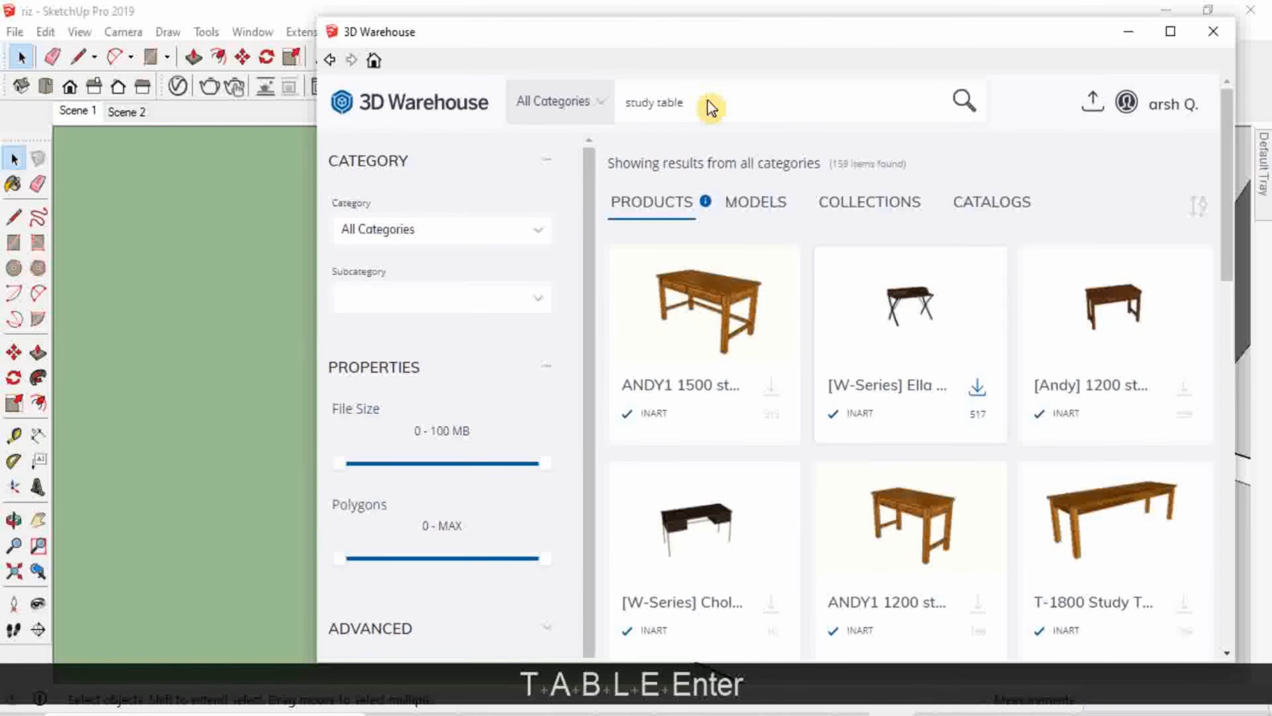
Examine the study table product results, from the INART tables to the COVE seating, for furniture that suits the room.
{"action": "scroll", "coordinate": [877, 426], "scroll_direction": "down", "scroll_amount": 5}
{"action": "scroll", "coordinate": [879, 429], "scroll_direction": "down", "scroll_amount": 5}
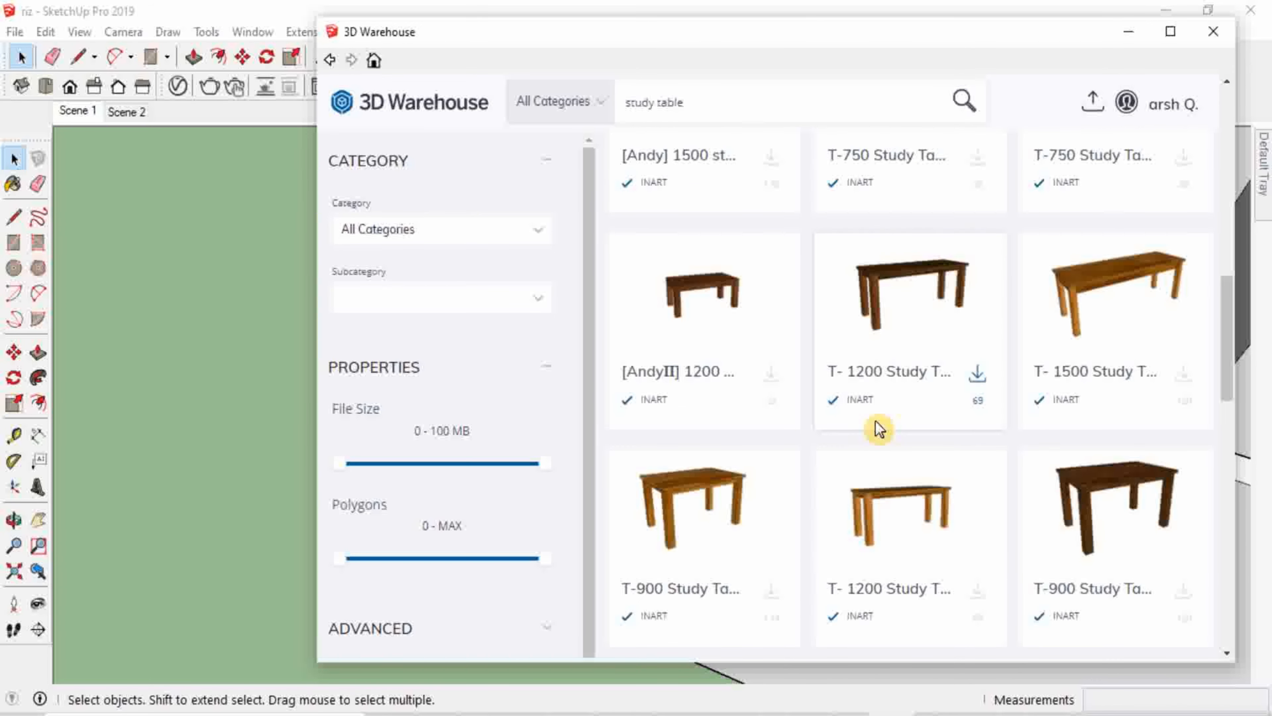
{"action": "scroll", "coordinate": [987, 441], "scroll_direction": "down", "scroll_amount": 5}
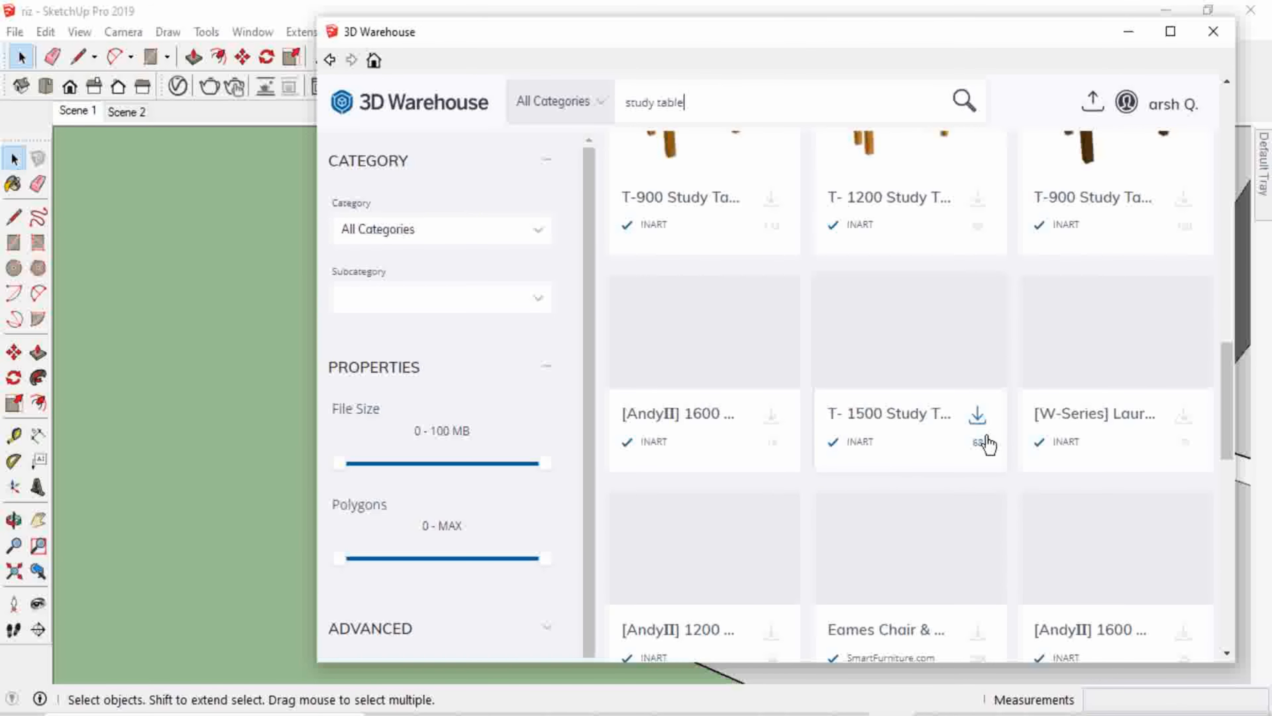
{"action": "scroll", "coordinate": [983, 422], "scroll_direction": "down", "scroll_amount": 5}
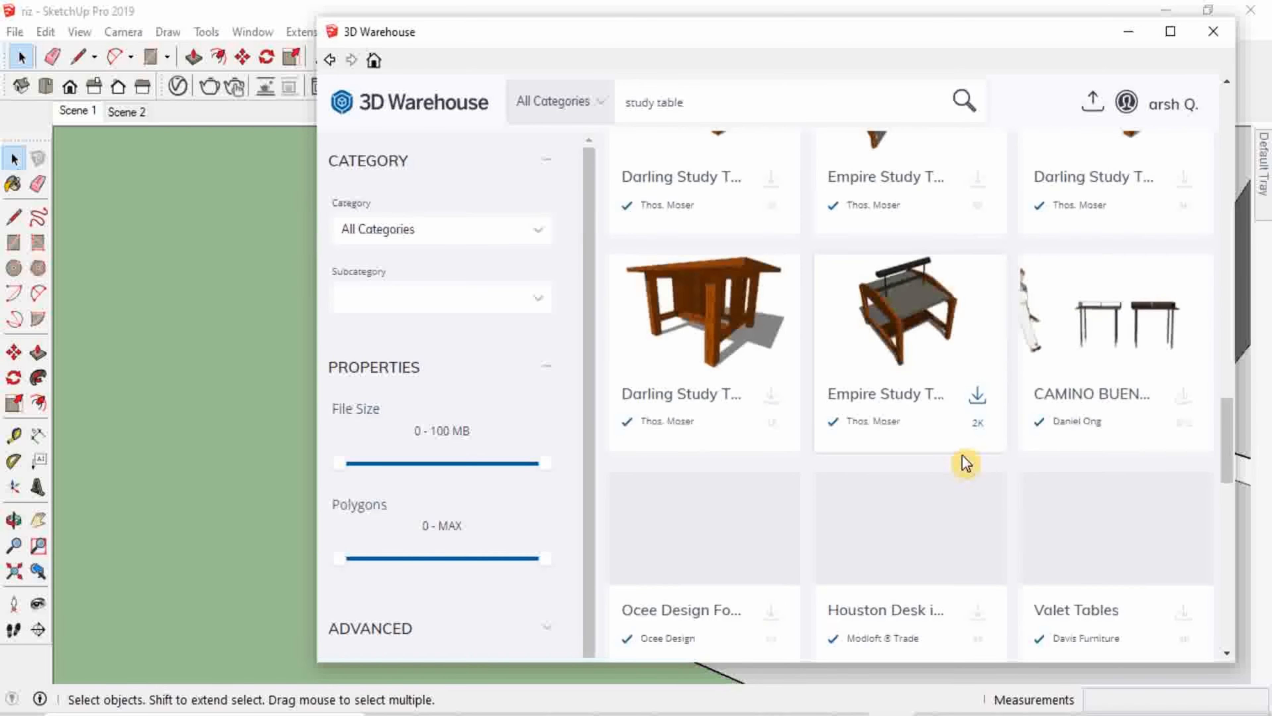
{"action": "scroll", "coordinate": [964, 465], "scroll_direction": "down", "scroll_amount": 3}
{"action": "scroll", "coordinate": [962, 464], "scroll_direction": "up", "scroll_amount": 1}
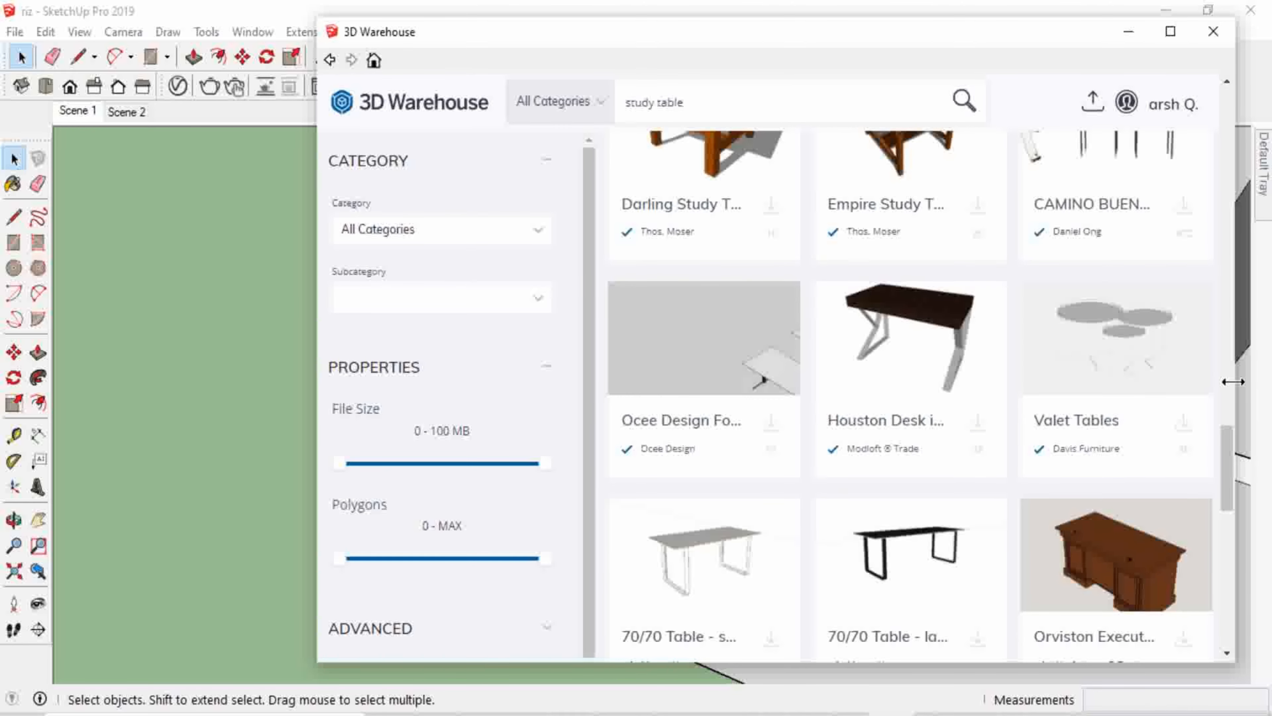
{"action": "scroll", "coordinate": [1107, 449], "scroll_direction": "down", "scroll_amount": 3}
{"action": "scroll", "coordinate": [999, 483], "scroll_direction": "down", "scroll_amount": 9}
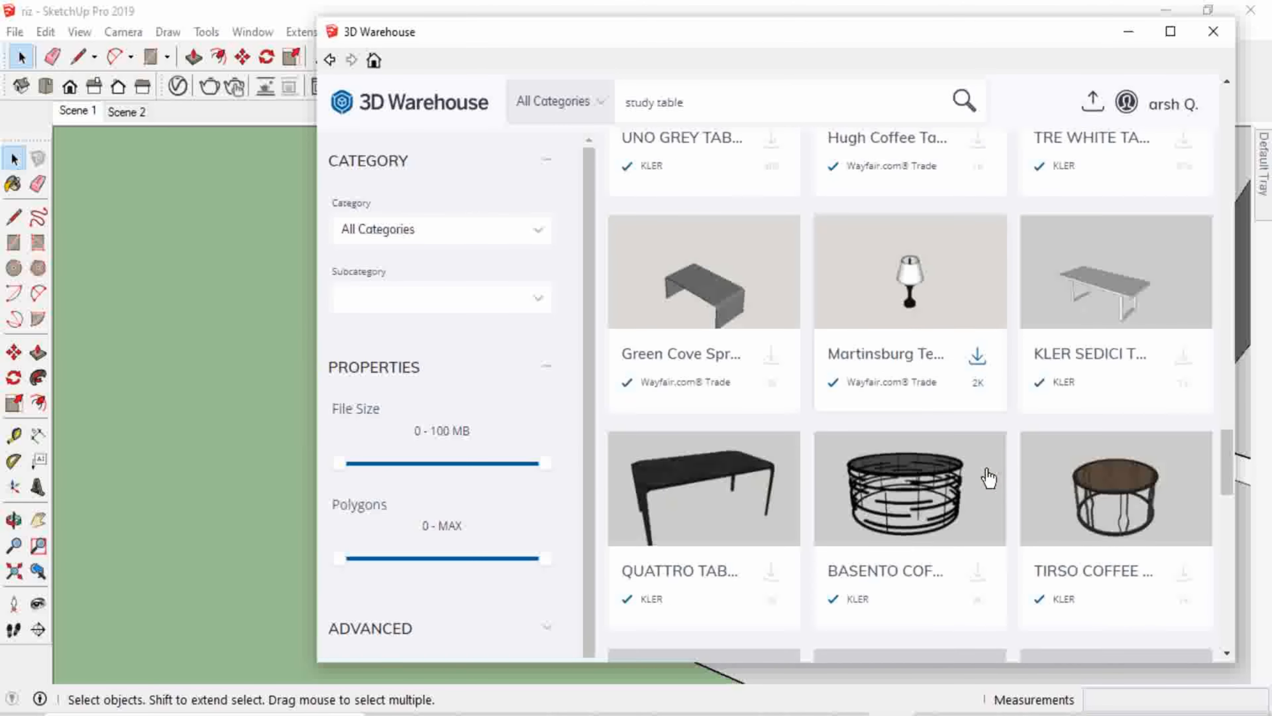
{"action": "scroll", "coordinate": [989, 463], "scroll_direction": "down", "scroll_amount": 3}
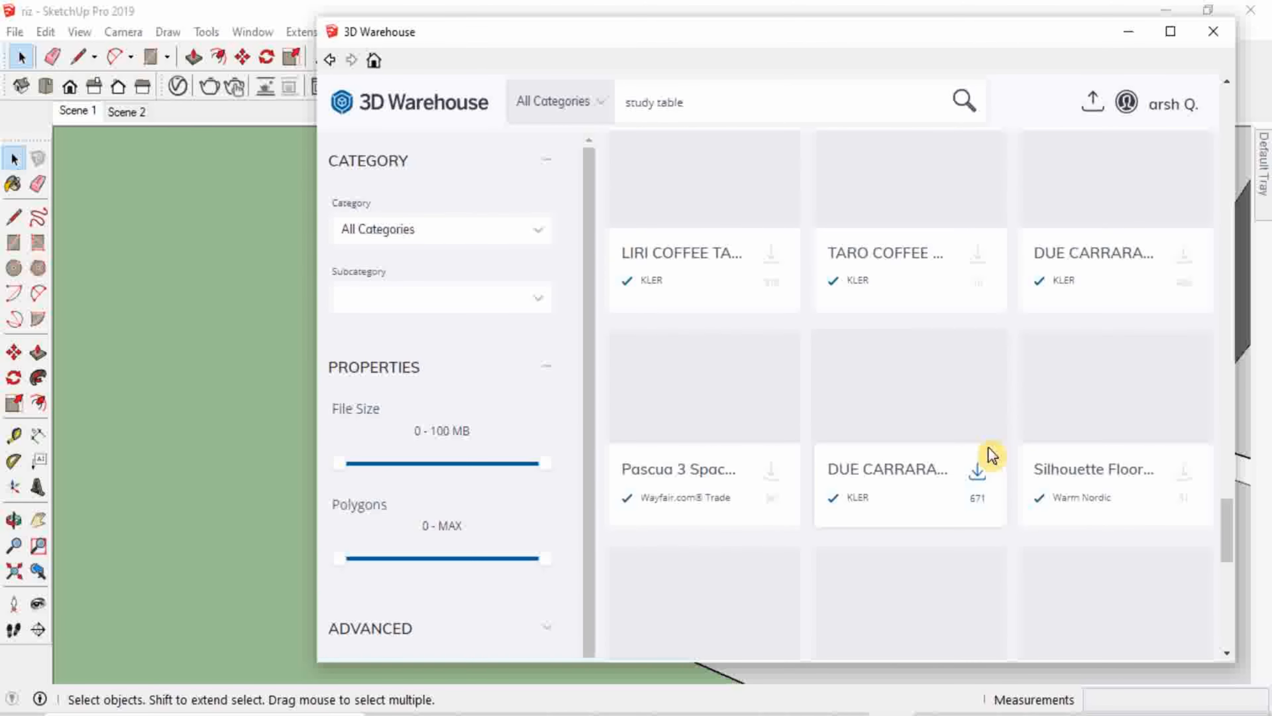
{"action": "scroll", "coordinate": [994, 450], "scroll_direction": "down", "scroll_amount": 3}
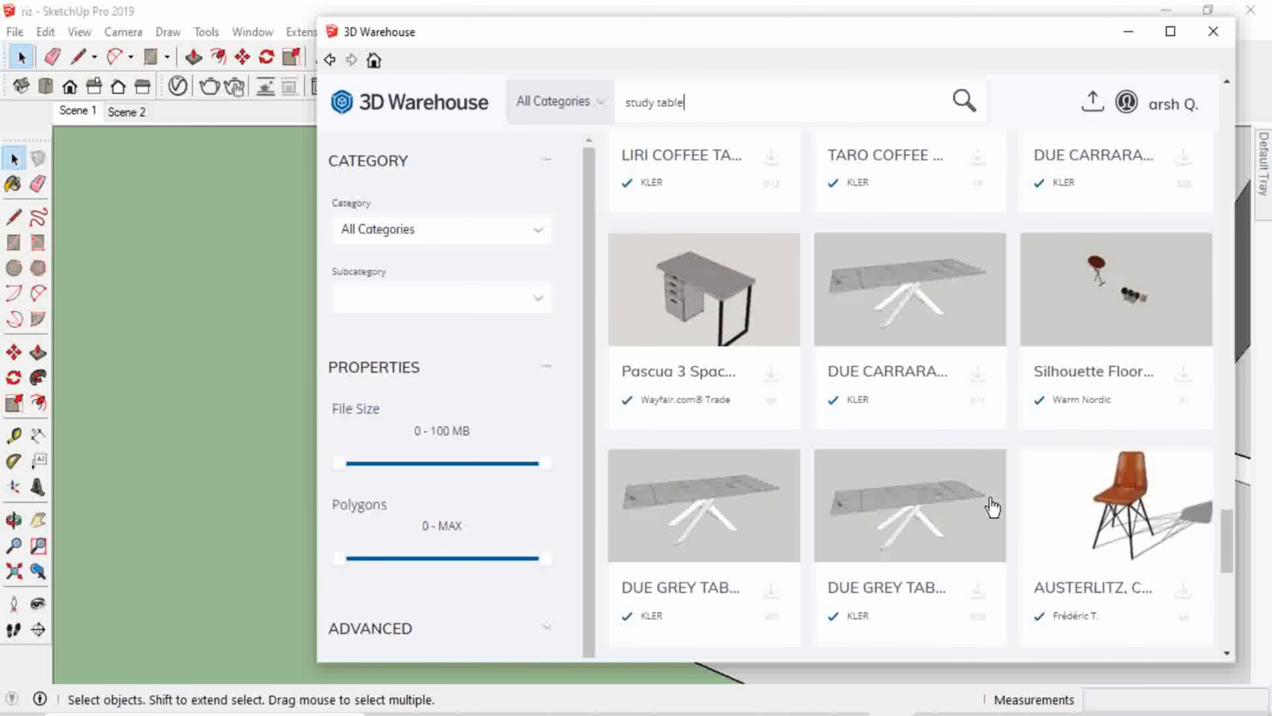
{"action": "scroll", "coordinate": [991, 501], "scroll_direction": "down", "scroll_amount": 3}
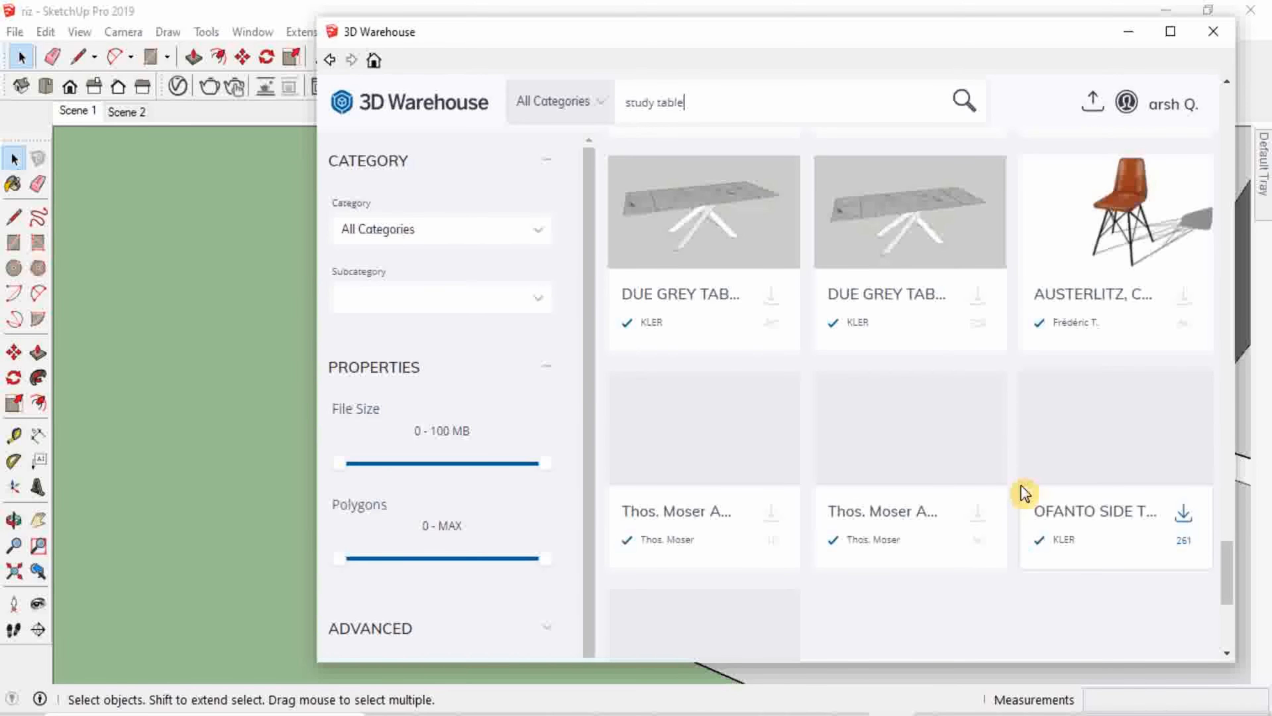
{"action": "scroll", "coordinate": [1022, 486], "scroll_direction": "down", "scroll_amount": 3}
{"action": "scroll", "coordinate": [1025, 491], "scroll_direction": "up", "scroll_amount": 3}
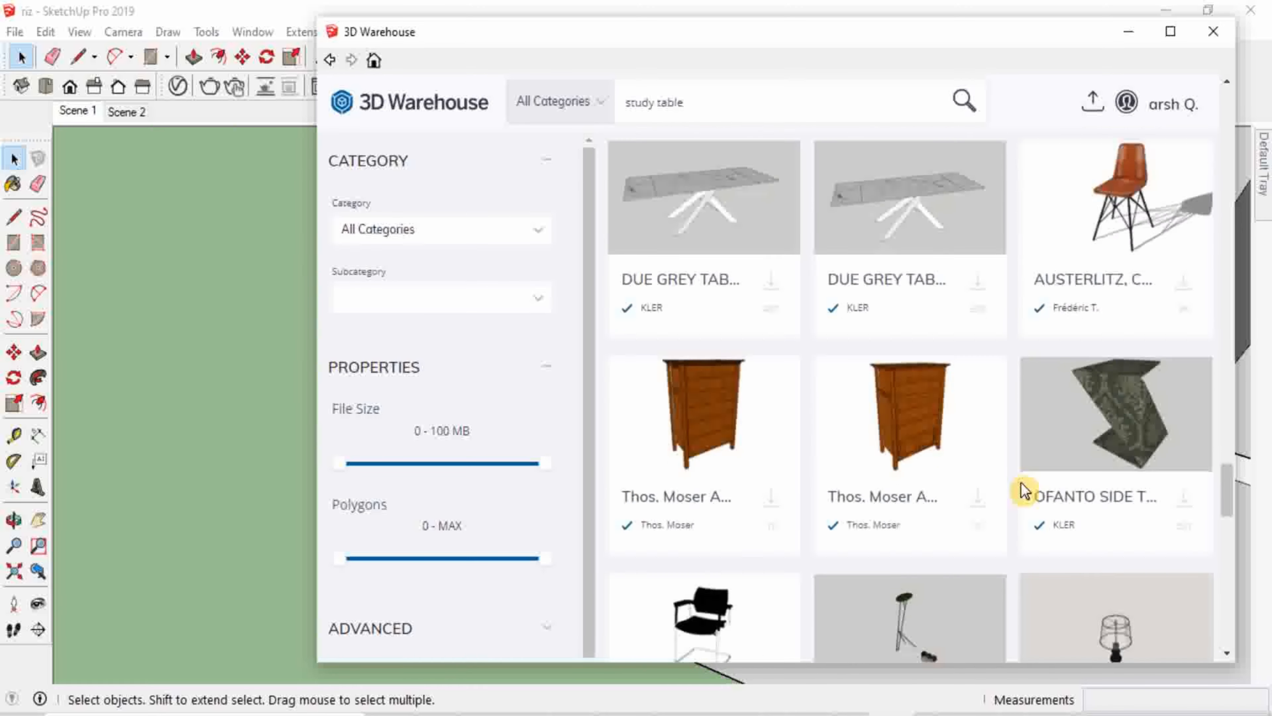
{"action": "scroll", "coordinate": [1024, 491], "scroll_direction": "down", "scroll_amount": 6}
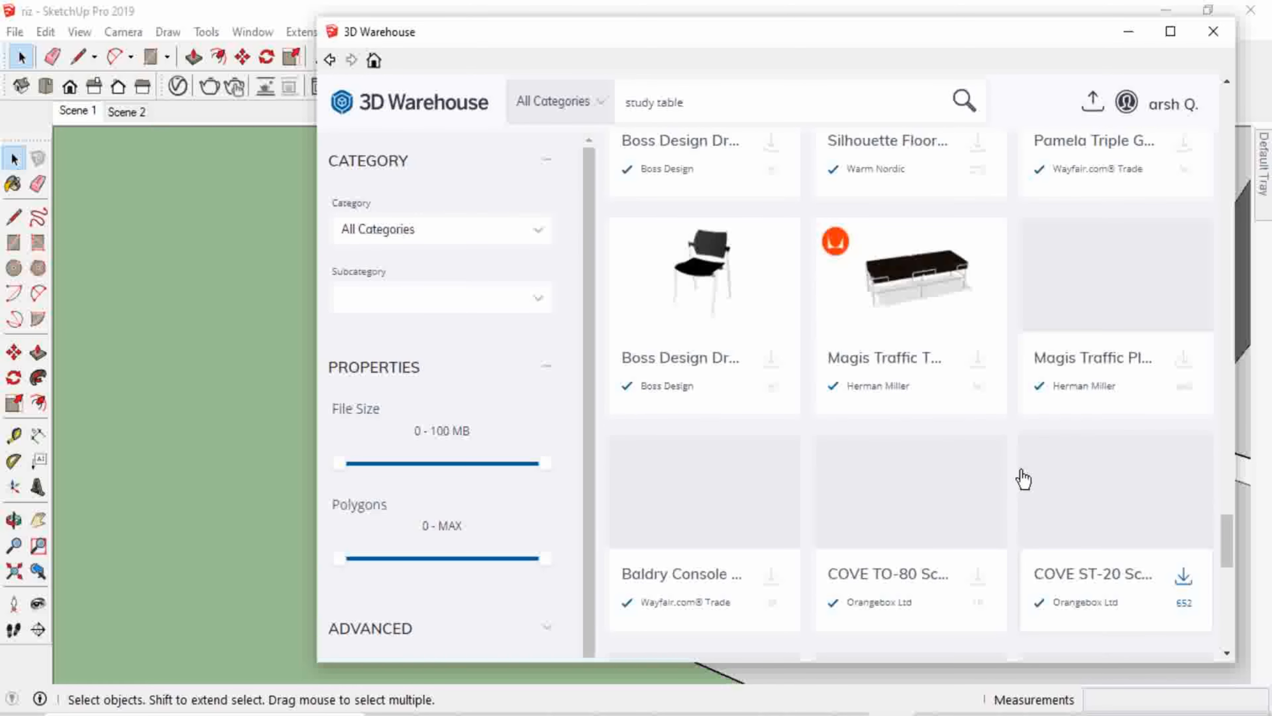
{"action": "scroll", "coordinate": [1026, 469], "scroll_direction": "down", "scroll_amount": 7}
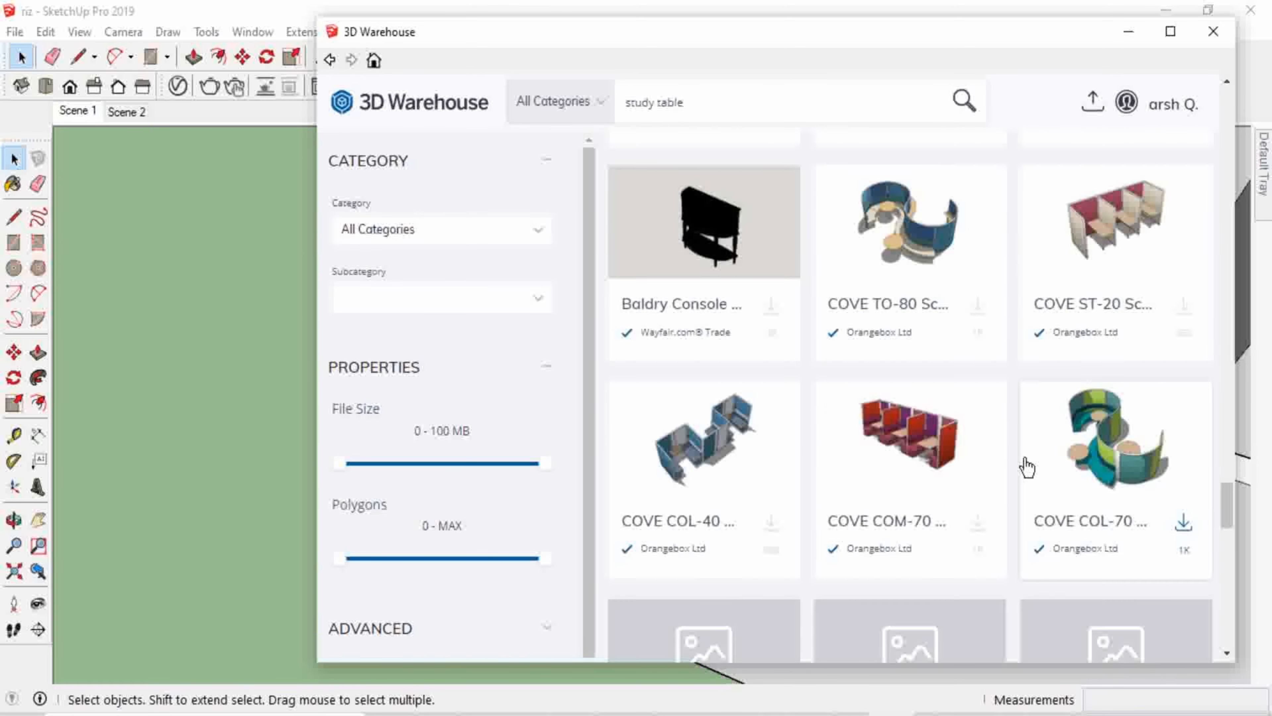
{"action": "scroll", "coordinate": [1026, 468], "scroll_direction": "down", "scroll_amount": 2}
{"action": "scroll", "coordinate": [1028, 467], "scroll_direction": "up", "scroll_amount": 3}
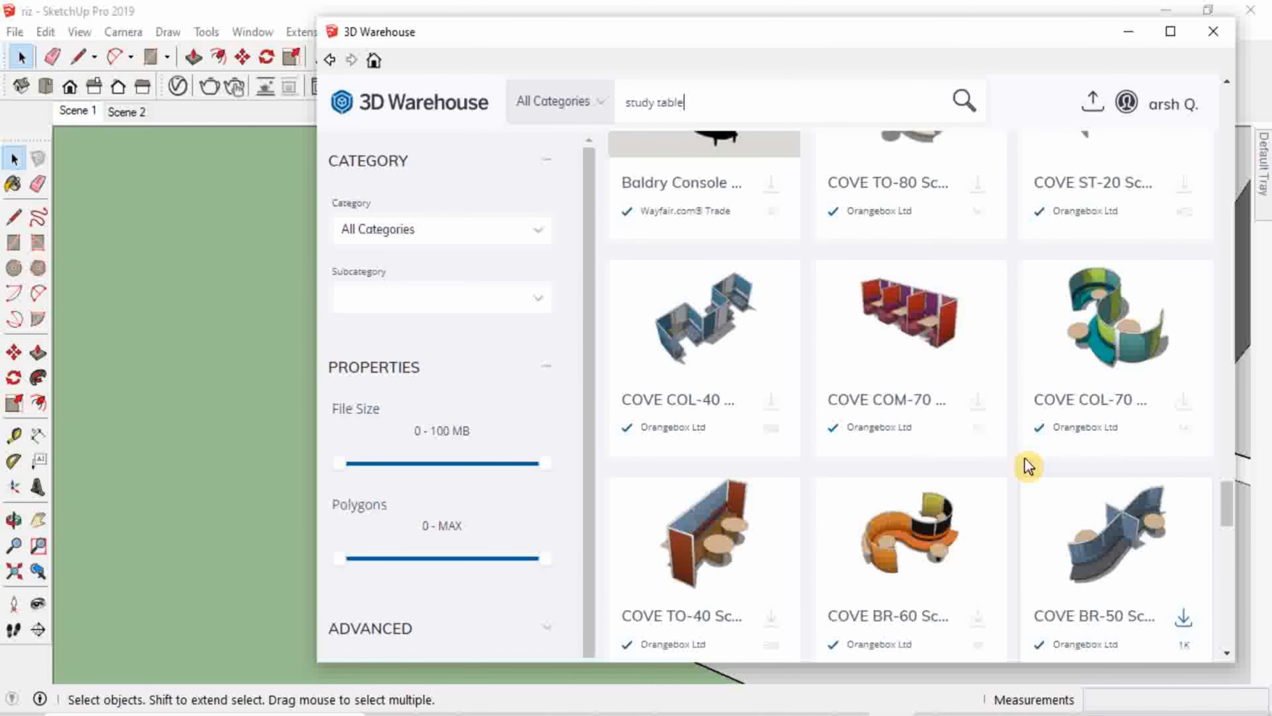
{"action": "scroll", "coordinate": [1028, 466], "scroll_direction": "down", "scroll_amount": 4}
{"action": "scroll", "coordinate": [1025, 467], "scroll_direction": "down", "scroll_amount": 3}
{"action": "scroll", "coordinate": [1025, 466], "scroll_direction": "up", "scroll_amount": 13}
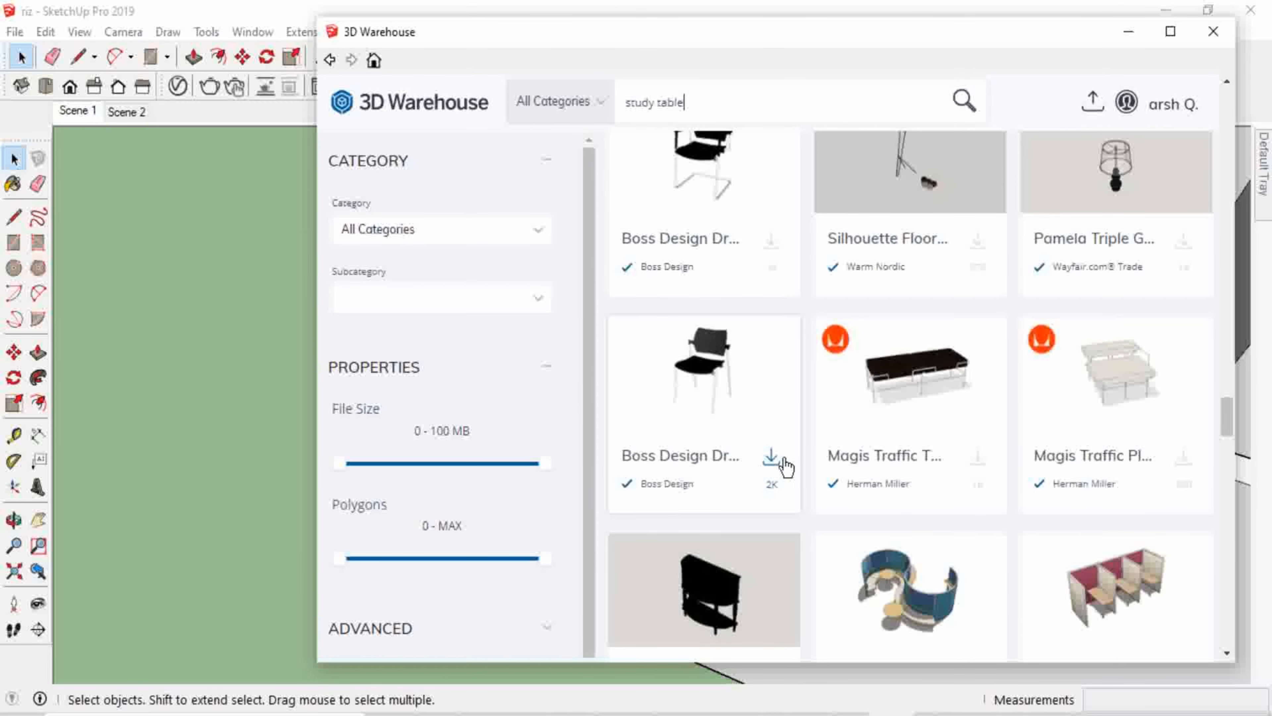
Load the Boss Design chair from the product results into the model and place it on the room's floor.
{"action": "left_click", "coordinate": [772, 454]}
{"action": "left_click", "coordinate": [718, 394]}
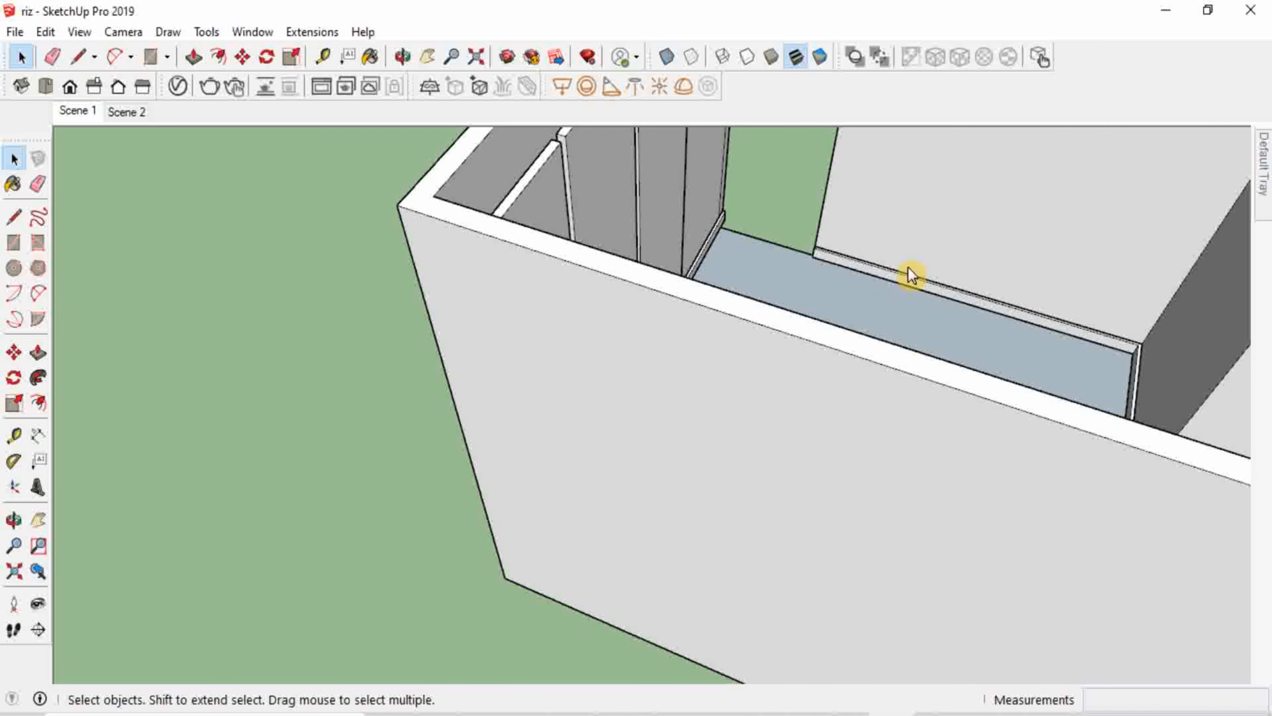
{"action": "middle_click_drag", "start_coordinate": [838, 290], "coordinate": [800, 235]}
{"action": "left_click", "coordinate": [780, 217]}
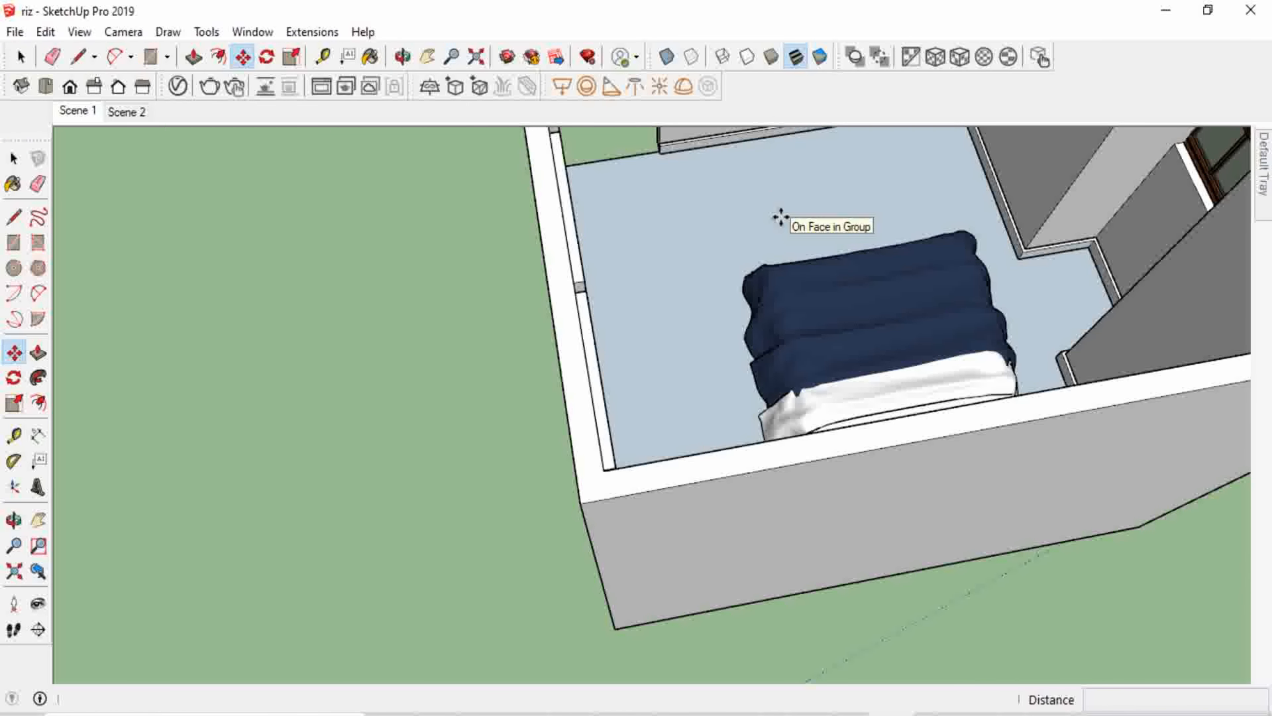
Examine the furnished room from several sides and its surroundings, including the neighbouring house and floor plan.
{"action": "scroll", "coordinate": [826, 312], "scroll_direction": "down", "scroll_amount": 3}
{"action": "scroll", "coordinate": [896, 309], "scroll_direction": "down", "scroll_amount": 3}
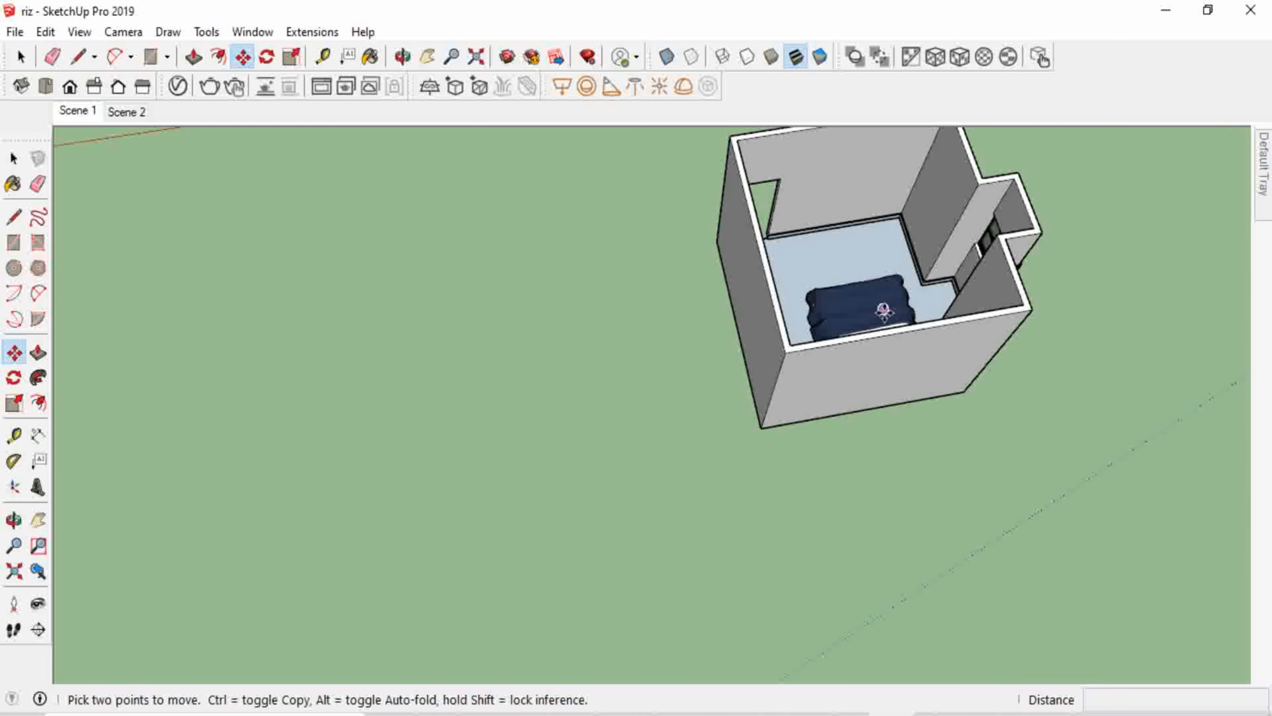
{"action": "scroll", "coordinate": [780, 344], "scroll_direction": "down", "scroll_amount": 1}
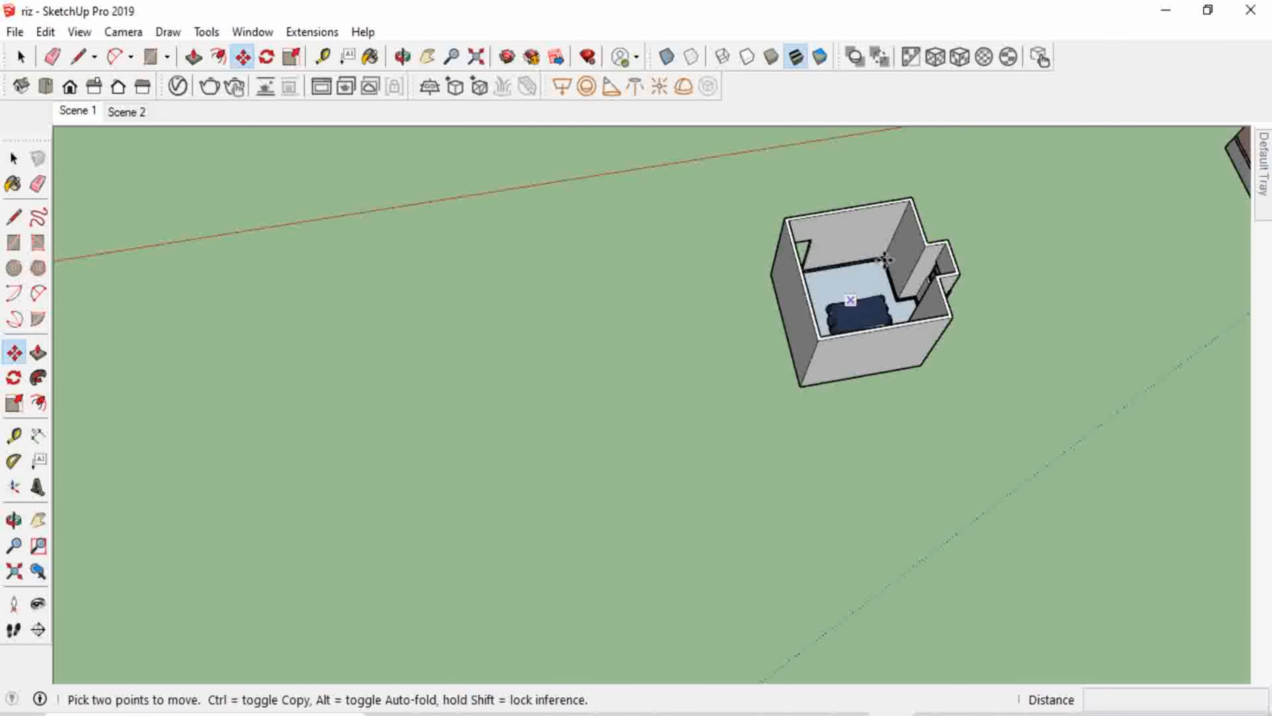
{"action": "scroll", "coordinate": [883, 260], "scroll_direction": "up", "scroll_amount": 2}
{"action": "scroll", "coordinate": [875, 263], "scroll_direction": "down", "scroll_amount": 3}
{"action": "scroll", "coordinate": [783, 409], "scroll_direction": "down", "scroll_amount": 6}
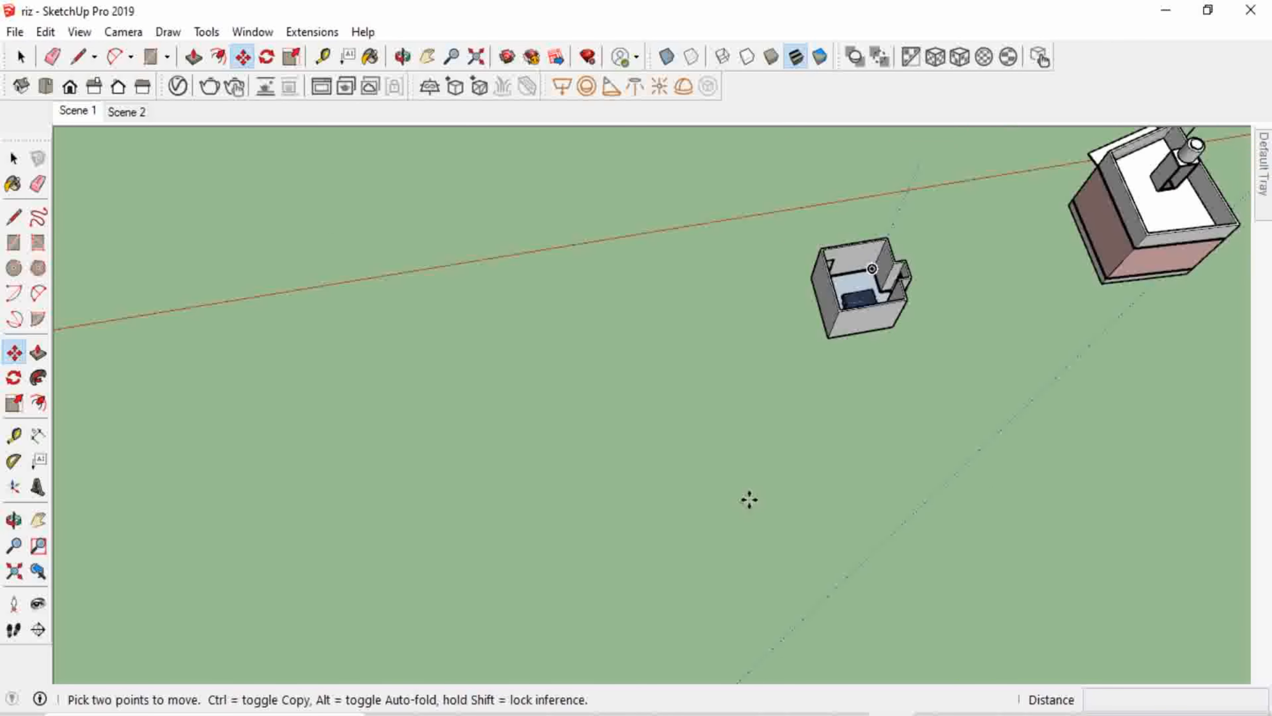
{"action": "middle_click_drag", "start_coordinate": [786, 411], "coordinate": [1133, 376]}
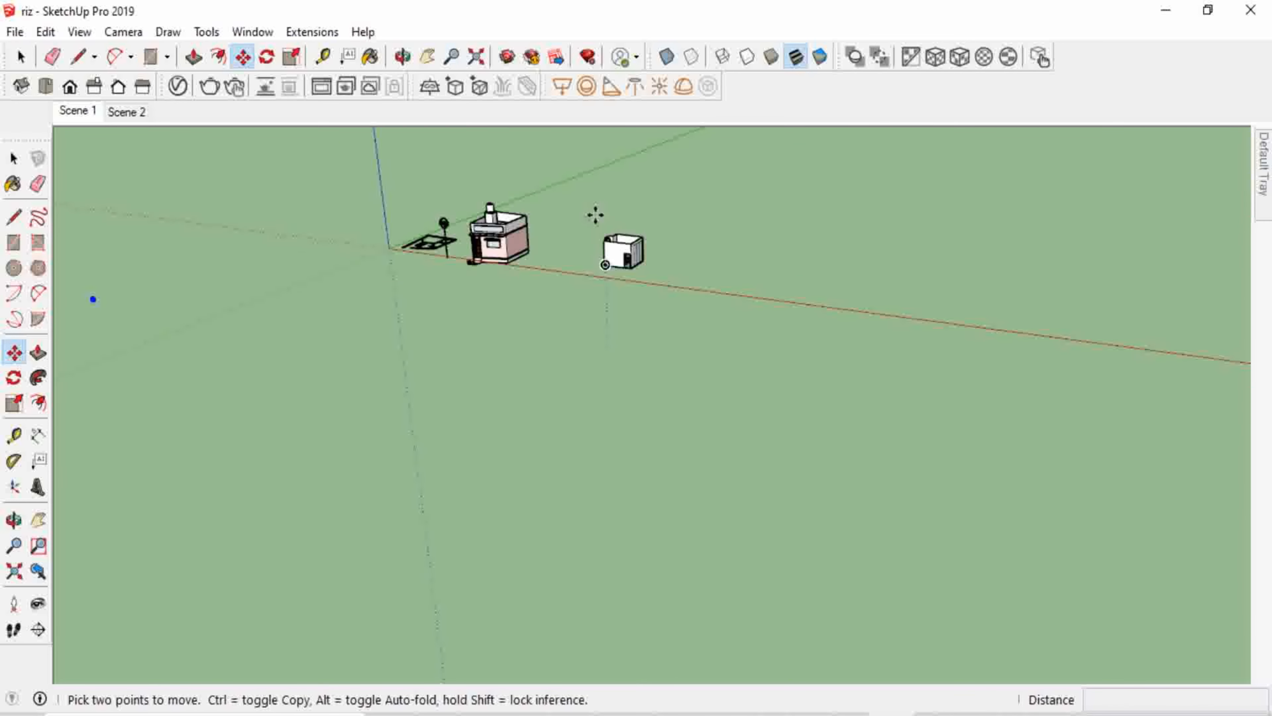
{"action": "scroll", "coordinate": [596, 216], "scroll_direction": "up", "scroll_amount": 6}
{"action": "scroll", "coordinate": [634, 358], "scroll_direction": "up", "scroll_amount": 2}
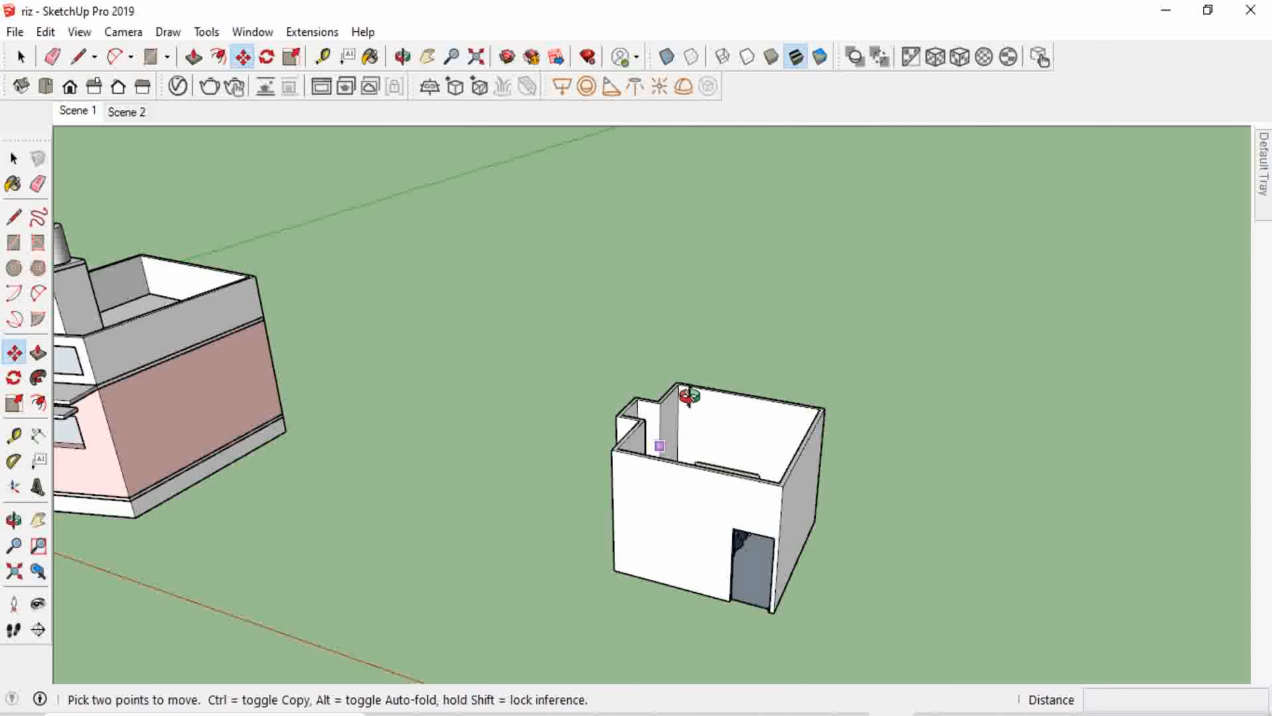
{"action": "middle_click_drag", "start_coordinate": [689, 396], "coordinate": [755, 596]}
{"action": "scroll", "coordinate": [752, 566], "scroll_direction": "up", "scroll_amount": 2}
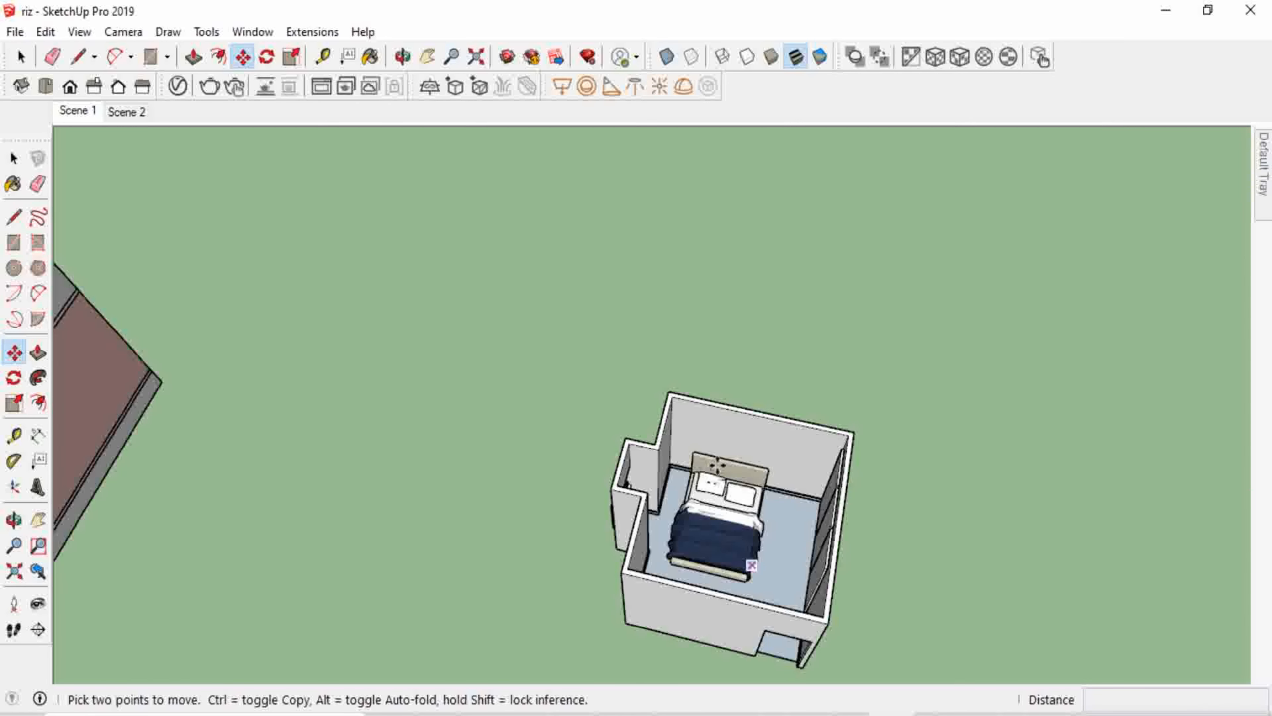
{"action": "left_click", "coordinate": [692, 396]}
{"action": "scroll", "coordinate": [704, 364], "scroll_direction": "down", "scroll_amount": 4}
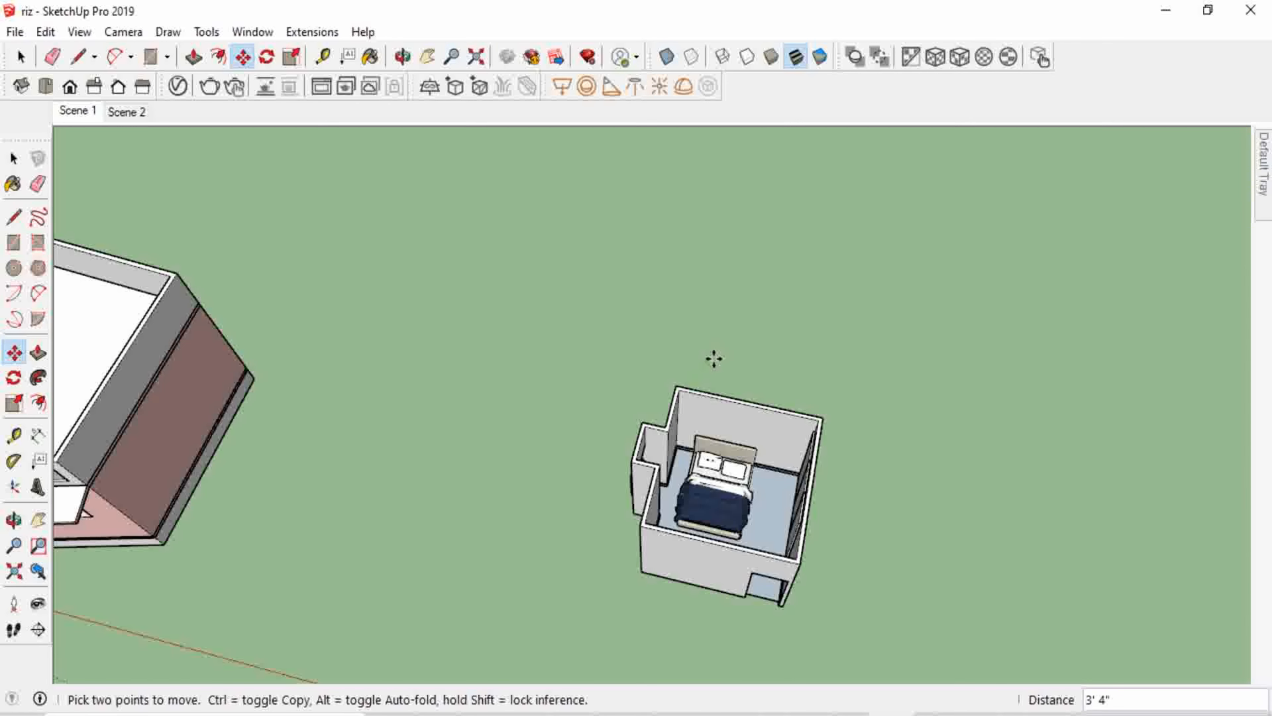
{"action": "key", "text": "space"}
{"action": "scroll", "coordinate": [740, 447], "scroll_direction": "down", "scroll_amount": 3}
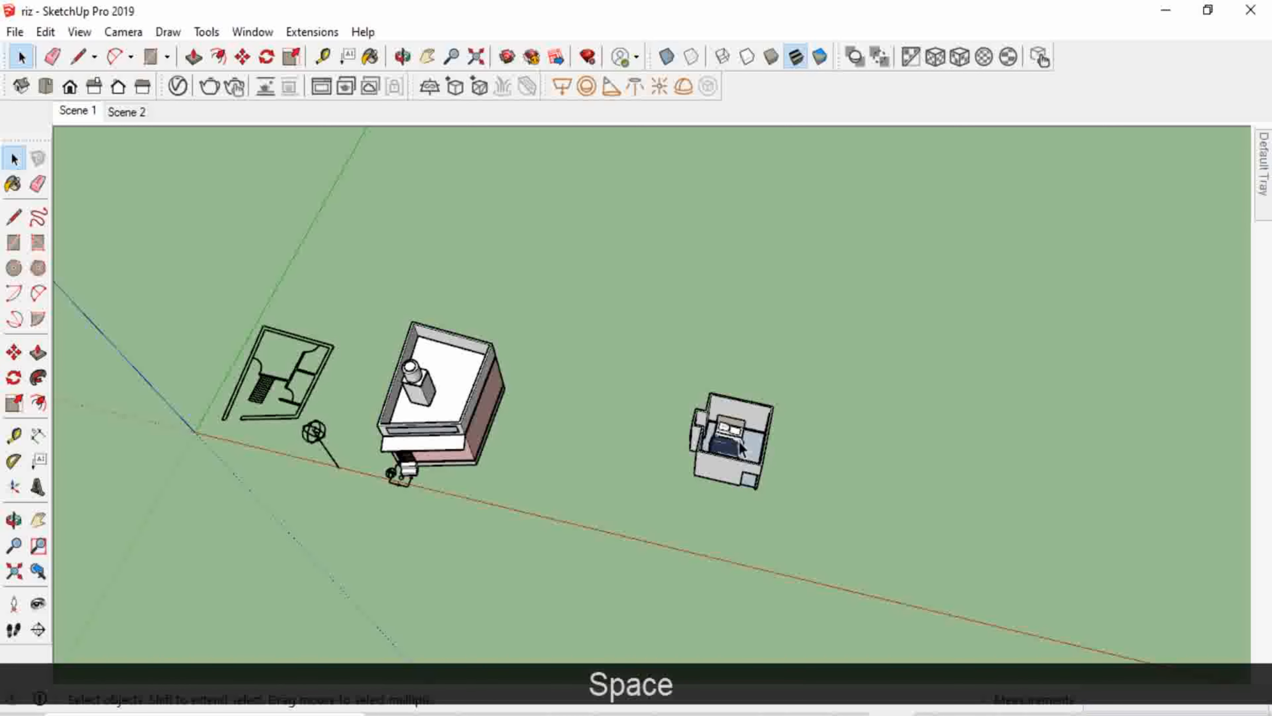
{"action": "scroll", "coordinate": [742, 445], "scroll_direction": "down", "scroll_amount": 3}
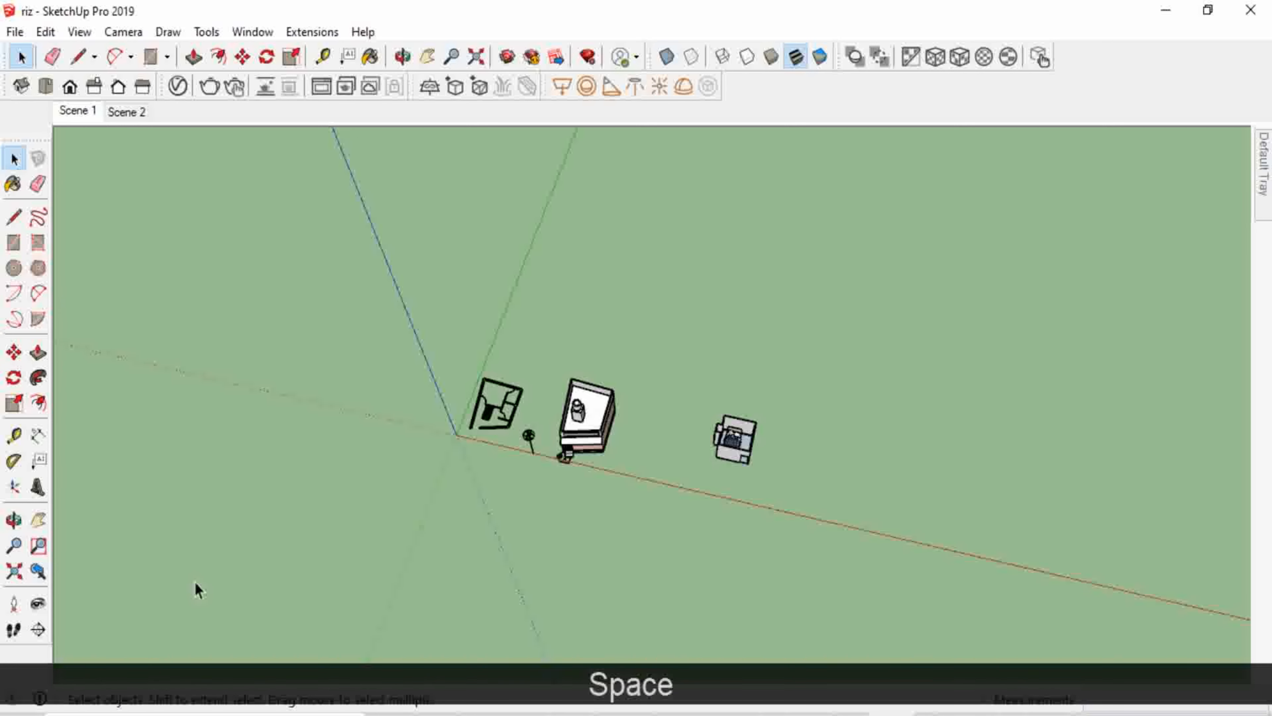
Examine the whole model, comparing the floor plan, the house and the furnished room from above.
{"action": "left_click", "coordinate": [22, 569]}
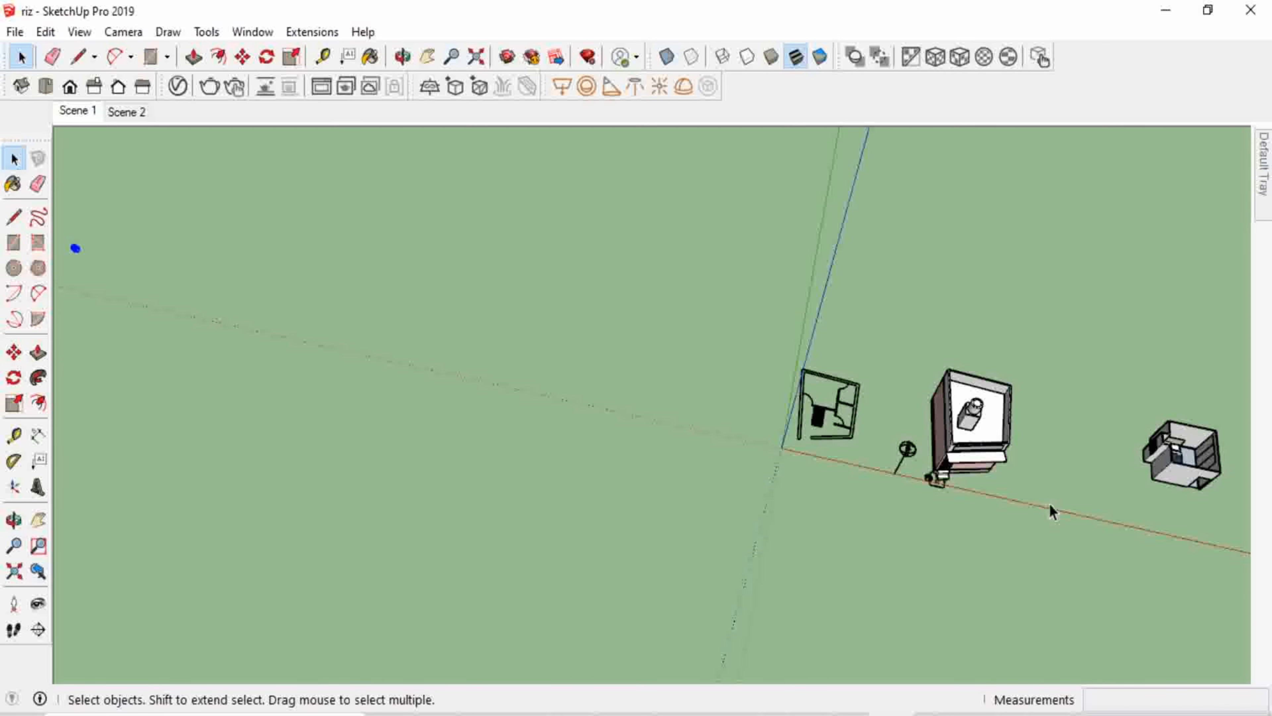
{"action": "scroll", "coordinate": [948, 490], "scroll_direction": "up", "scroll_amount": 5}
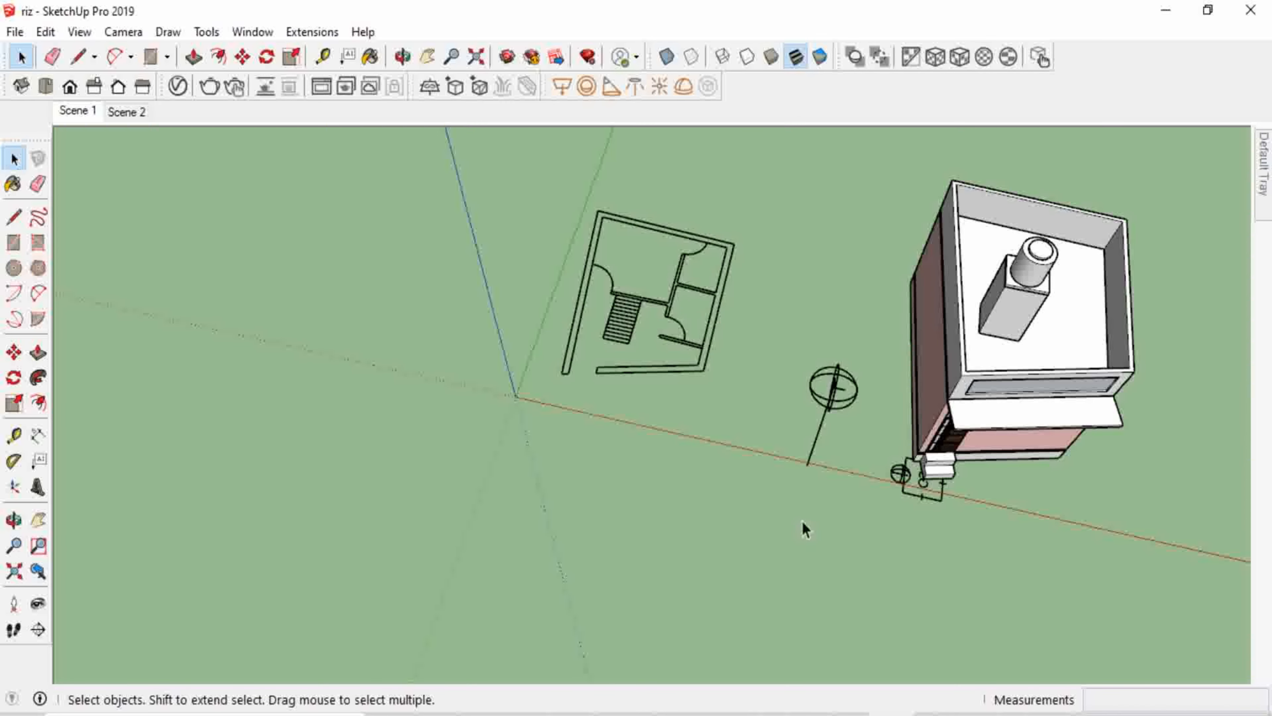
{"action": "scroll", "coordinate": [845, 459], "scroll_direction": "up", "scroll_amount": 2}
{"action": "scroll", "coordinate": [845, 458], "scroll_direction": "down", "scroll_amount": 8}
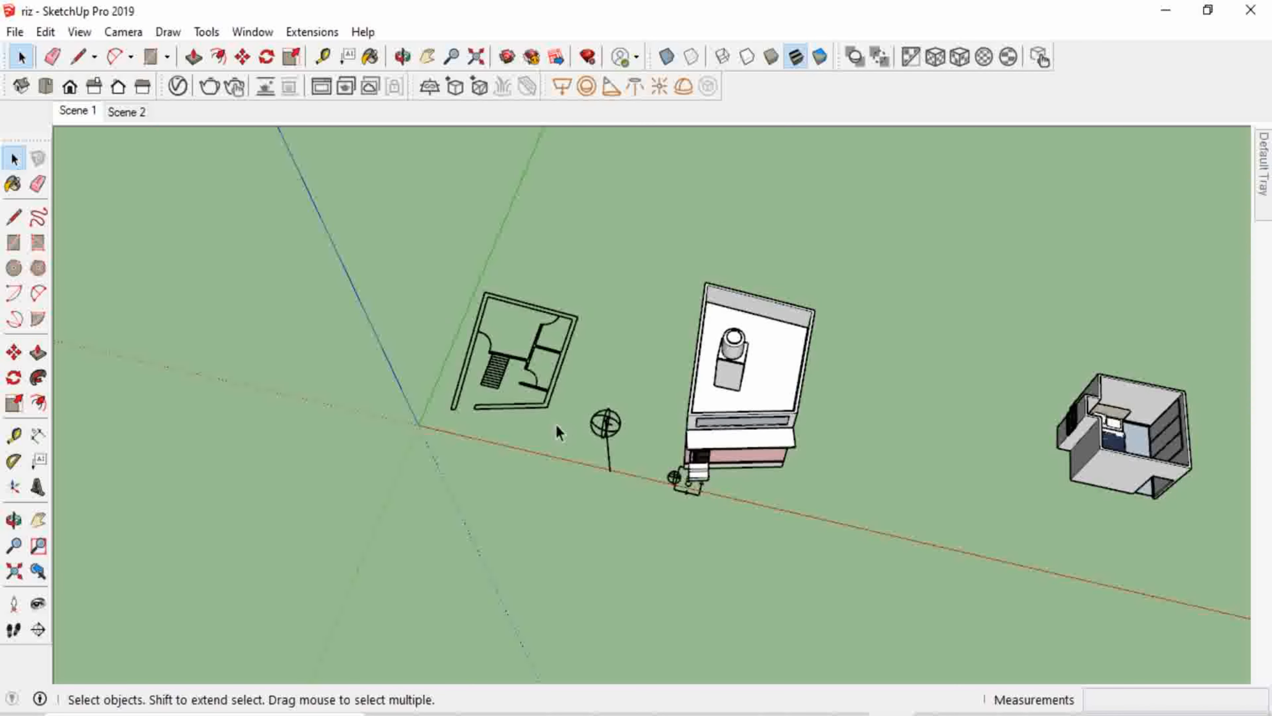
{"action": "scroll", "coordinate": [559, 432], "scroll_direction": "down", "scroll_amount": 2}
{"action": "scroll", "coordinate": [954, 434], "scroll_direction": "up", "scroll_amount": 7}
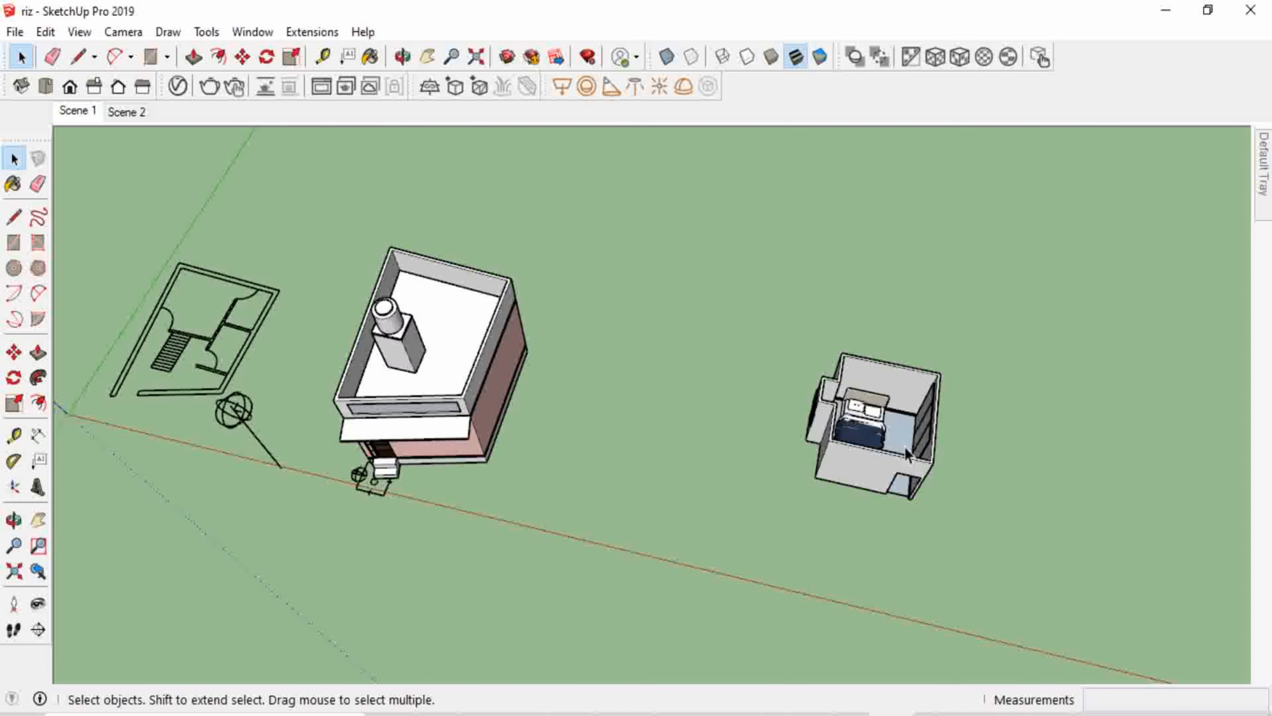
{"action": "middle_click_drag", "start_coordinate": [853, 564], "coordinate": [963, 416]}
{"action": "scroll", "coordinate": [951, 432], "scroll_direction": "up", "scroll_amount": 6}
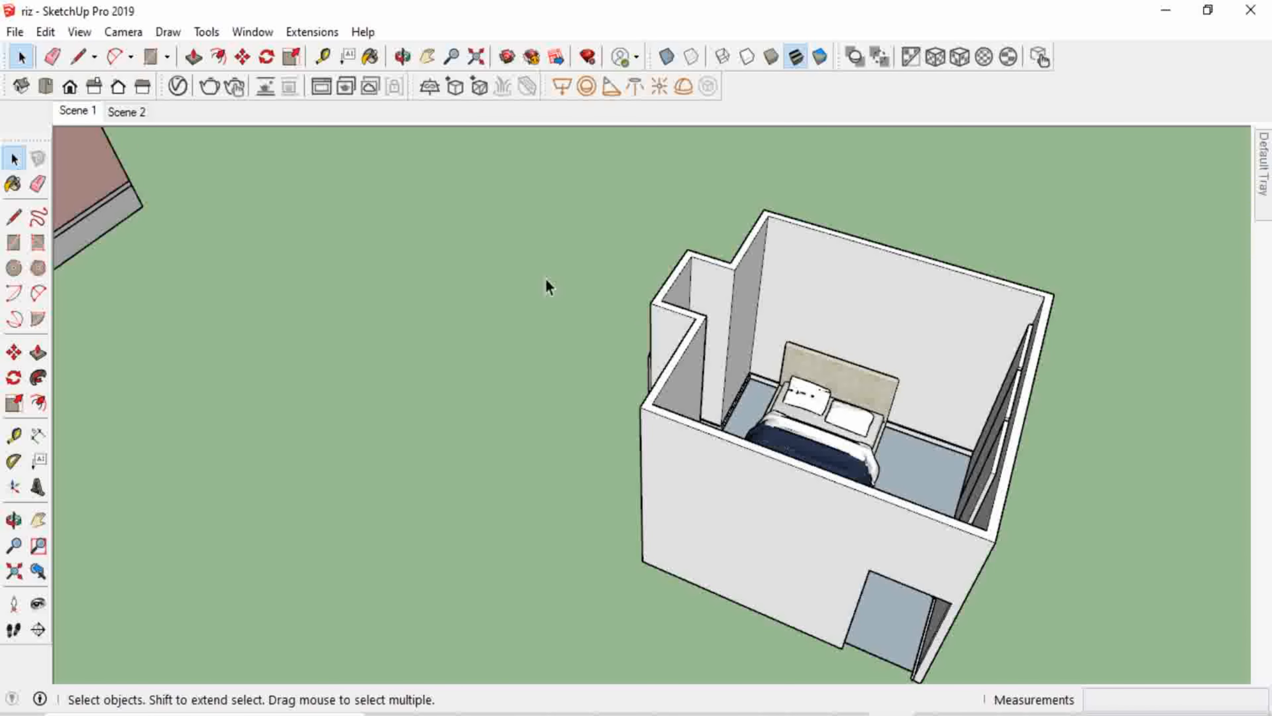
Search 3D Warehouse for "side table" in place of the study table query.
{"action": "left_click", "coordinate": [507, 56]}
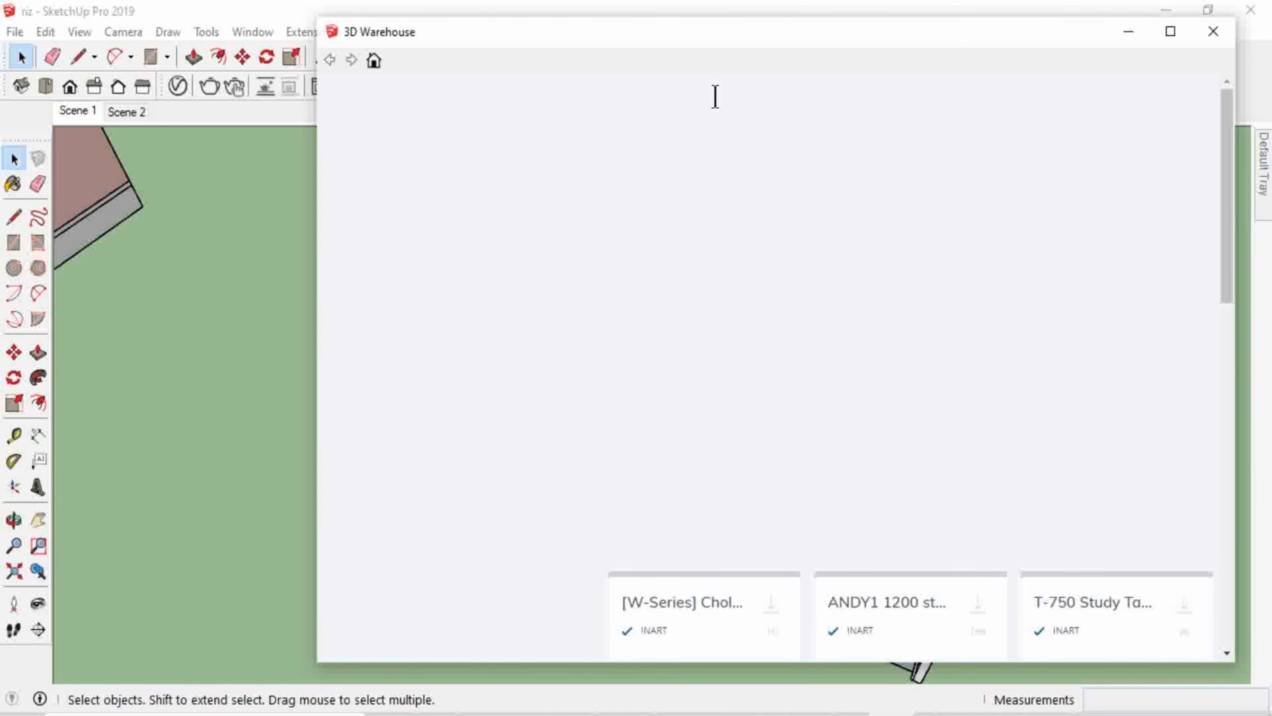
{"action": "key", "text": "BackSpace"}
{"action": "key", "text": "BackSpace"}
{"action": "key", "text": "BackSpace"}
{"action": "key", "text": "BackSpace"}
{"action": "key", "text": "BackSpace"}
{"action": "key", "text": "BackSpace"}
{"action": "key", "text": "BackSpace"}
{"action": "key", "text": "BackSpace"}
{"action": "key", "text": "BackSpace"}
{"action": "key", "text": "BackSpace"}
{"action": "key", "text": "BackSpace"}
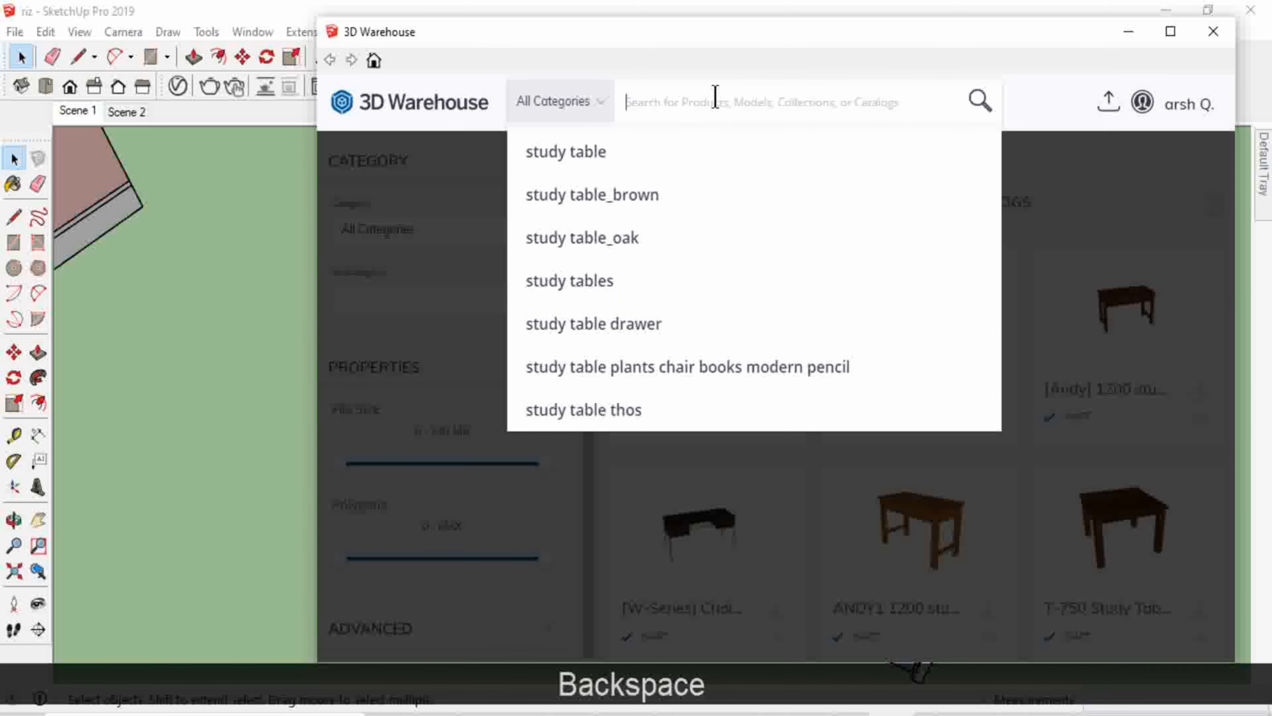
{"action": "type", "text": "side "}
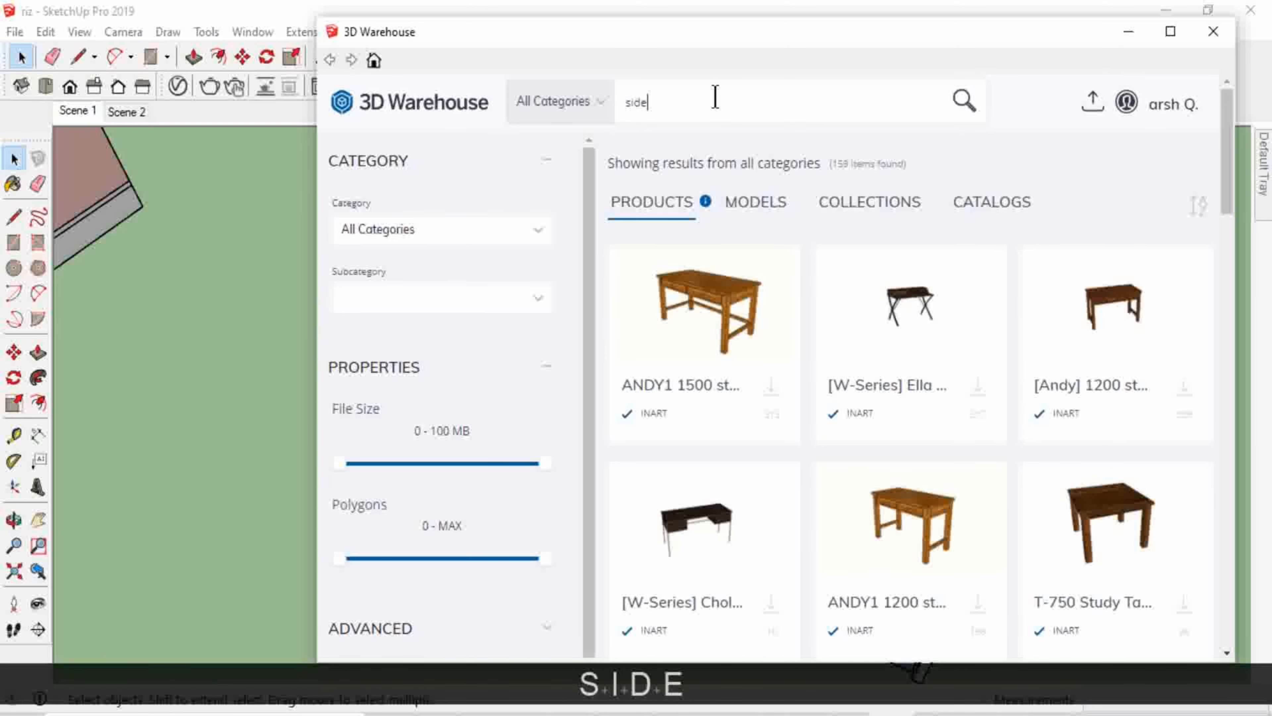
{"action": "type", "text": "table"}
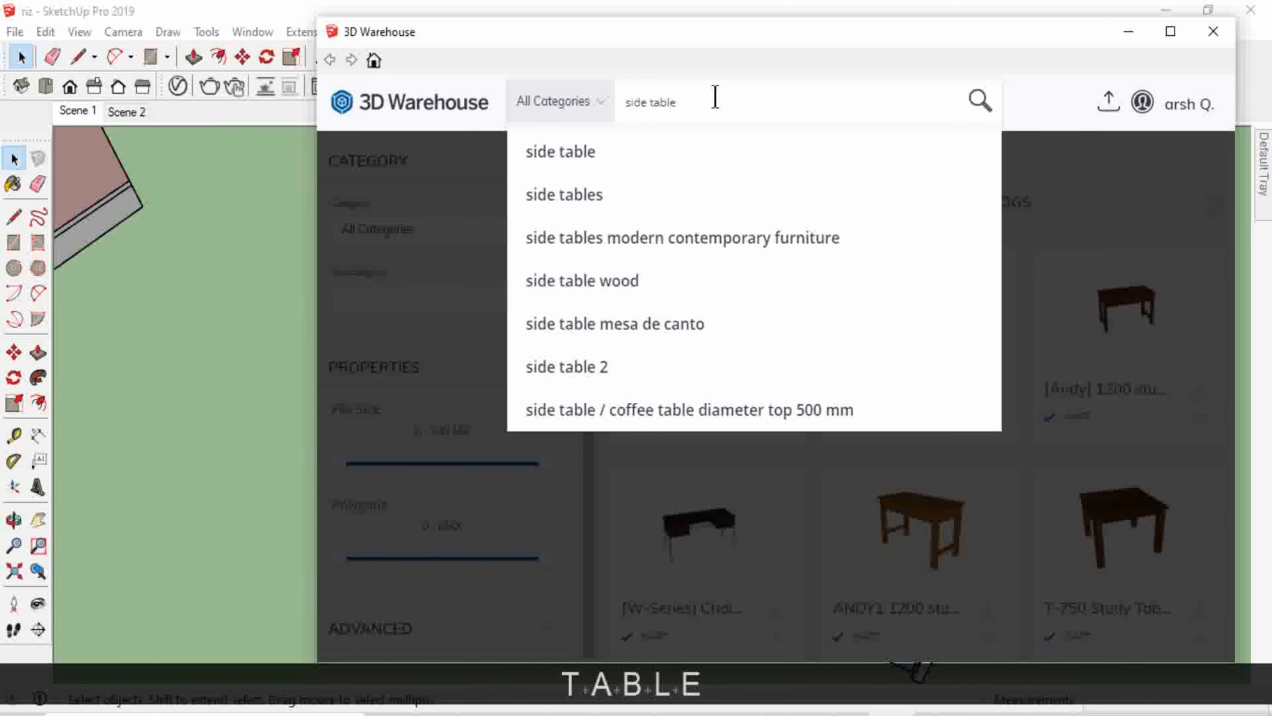
{"action": "key", "text": "Return"}
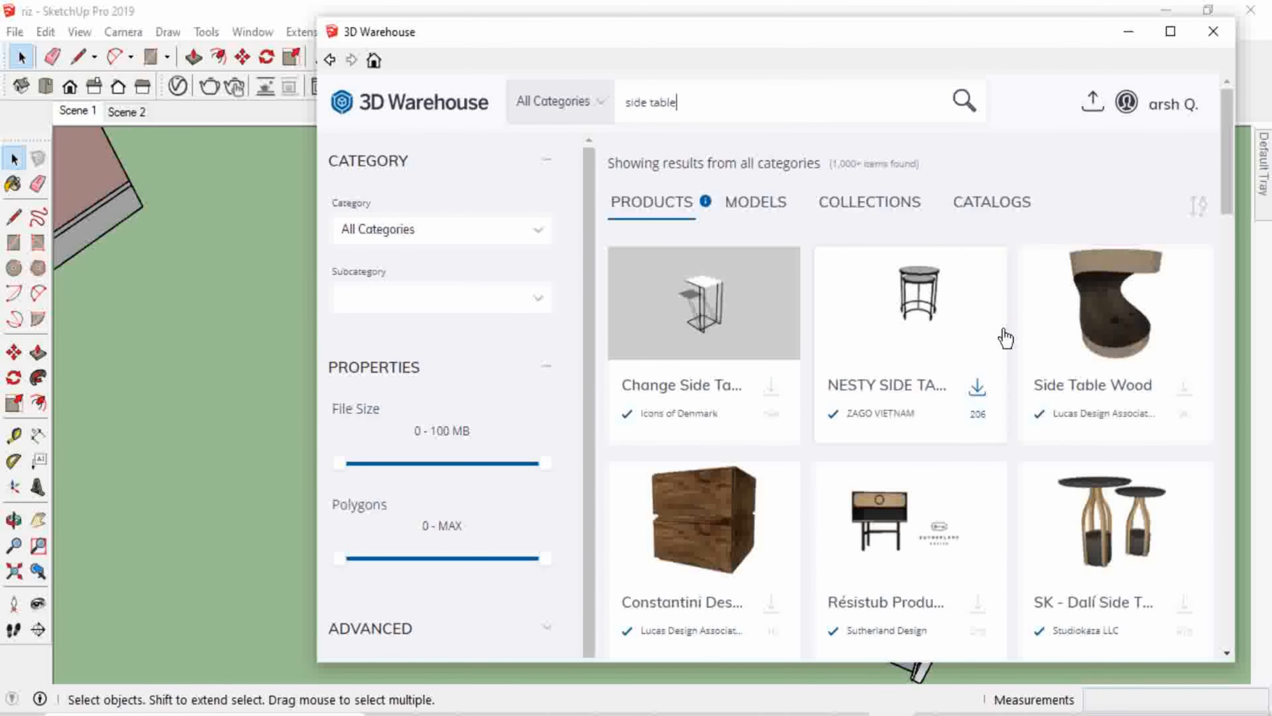
Load the two-drawer wooden Constantini side table from the product results into the model and place it on the floor beside the bed.
{"action": "scroll", "coordinate": [991, 397], "scroll_direction": "down", "scroll_amount": 3}
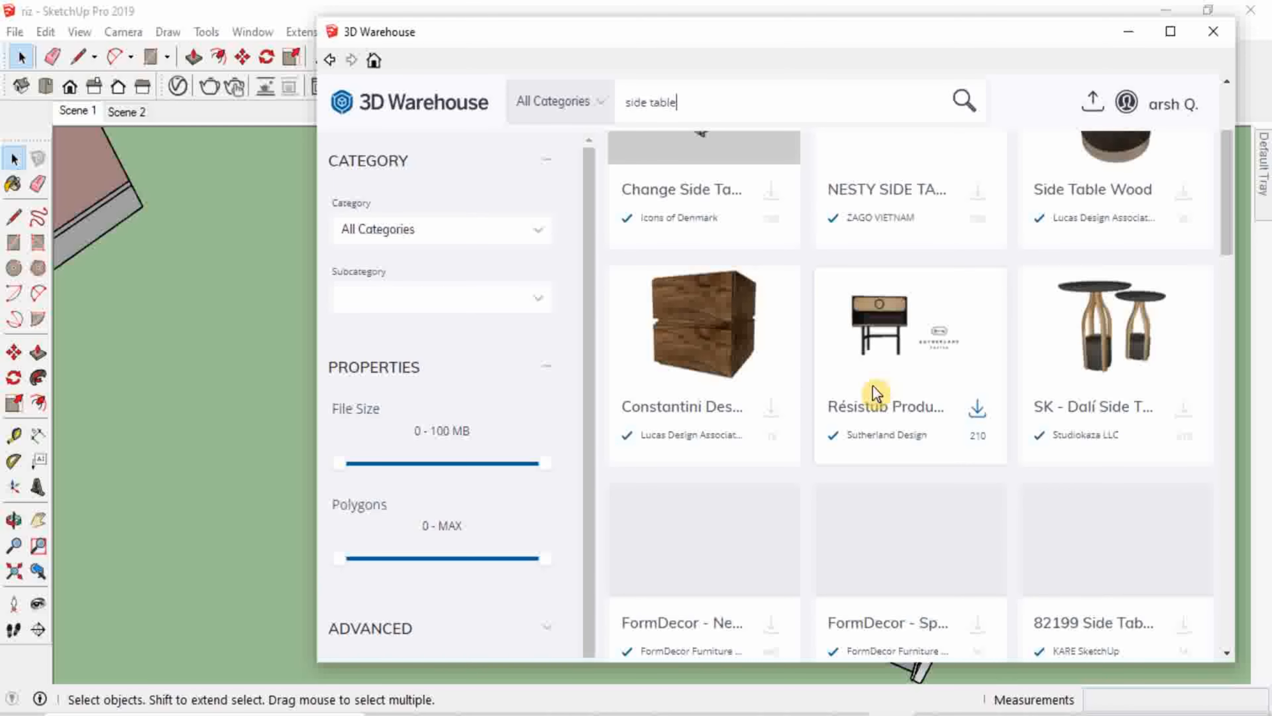
{"action": "scroll", "coordinate": [781, 416], "scroll_direction": "down", "scroll_amount": 3}
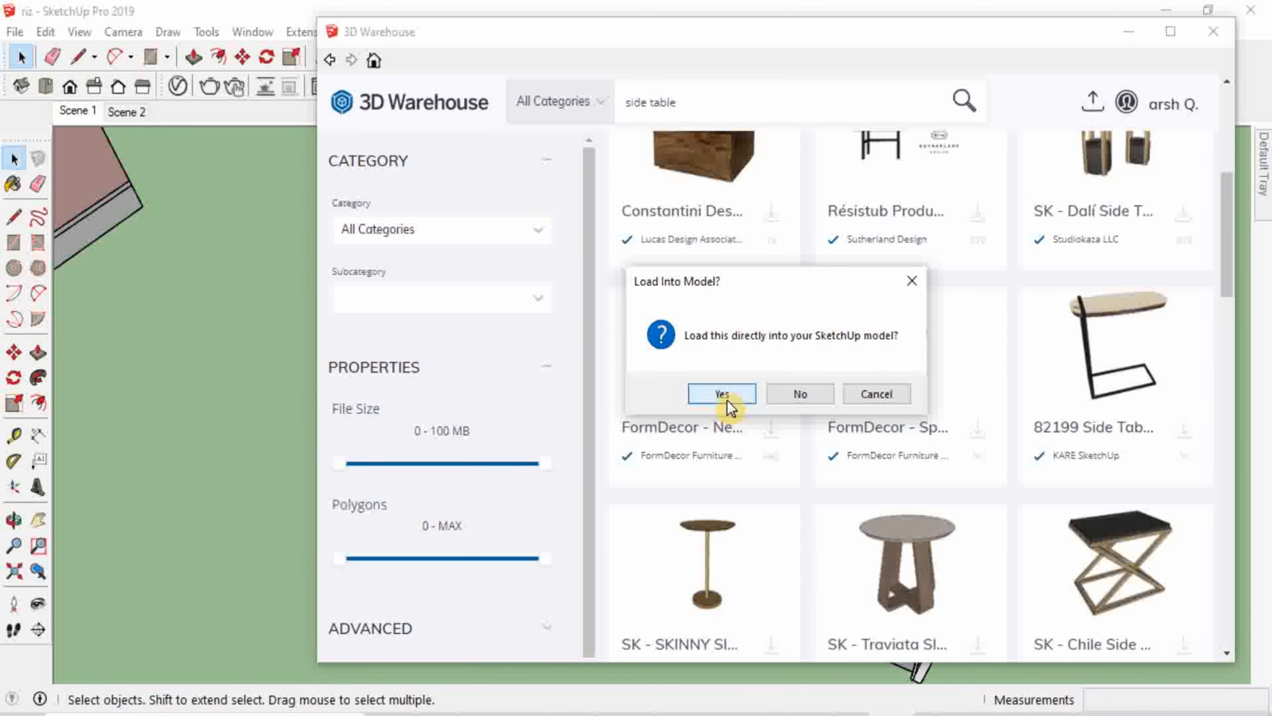
{"action": "left_click", "coordinate": [727, 400]}
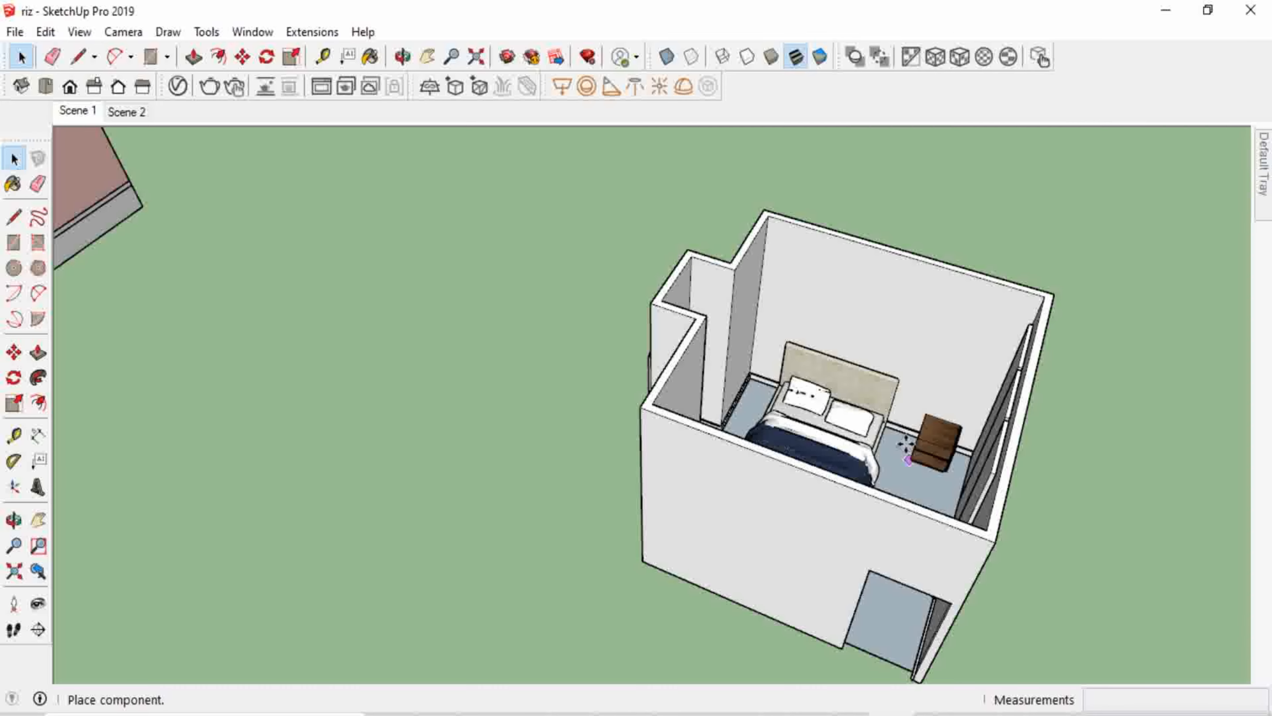
{"action": "scroll", "coordinate": [902, 446], "scroll_direction": "up", "scroll_amount": 6}
{"action": "scroll", "coordinate": [890, 456], "scroll_direction": "up", "scroll_amount": 3}
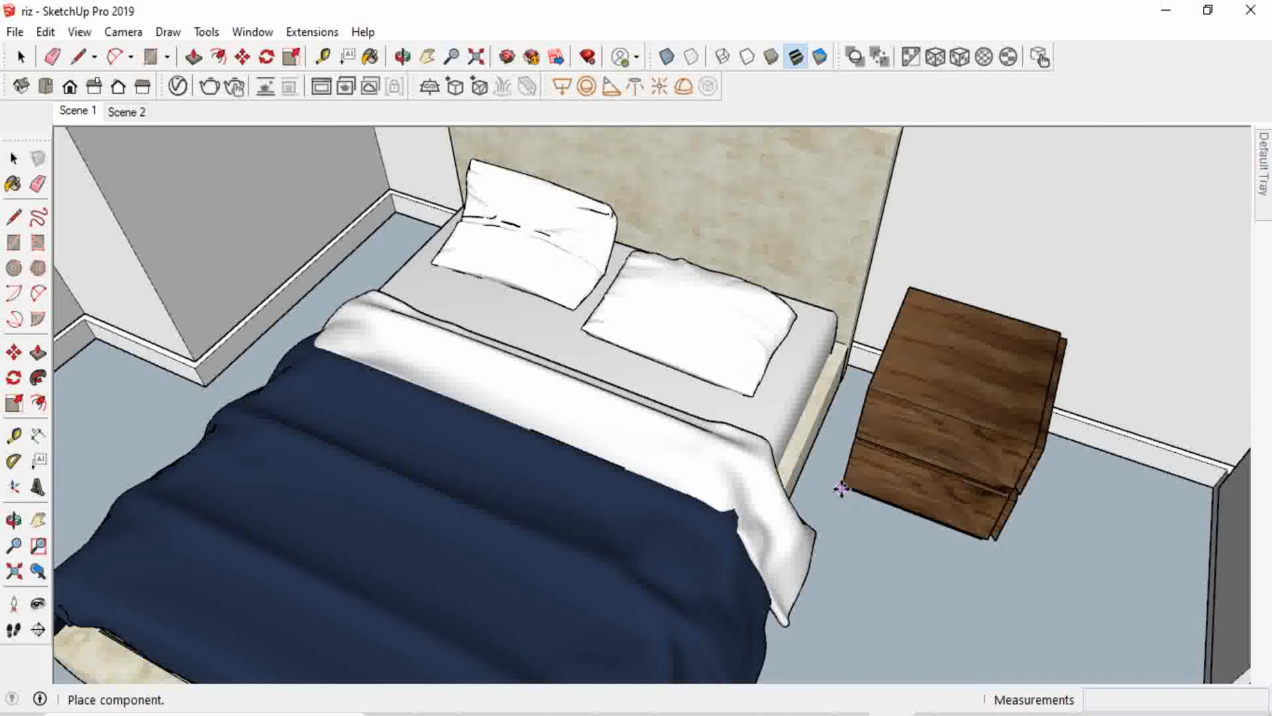
{"action": "left_click", "coordinate": [843, 509]}
Rotate the wooden side table 90 degrees on the floor so its drawers face the foot of the bed.
{"action": "middle_click_drag", "start_coordinate": [1051, 533], "coordinate": [951, 494]}
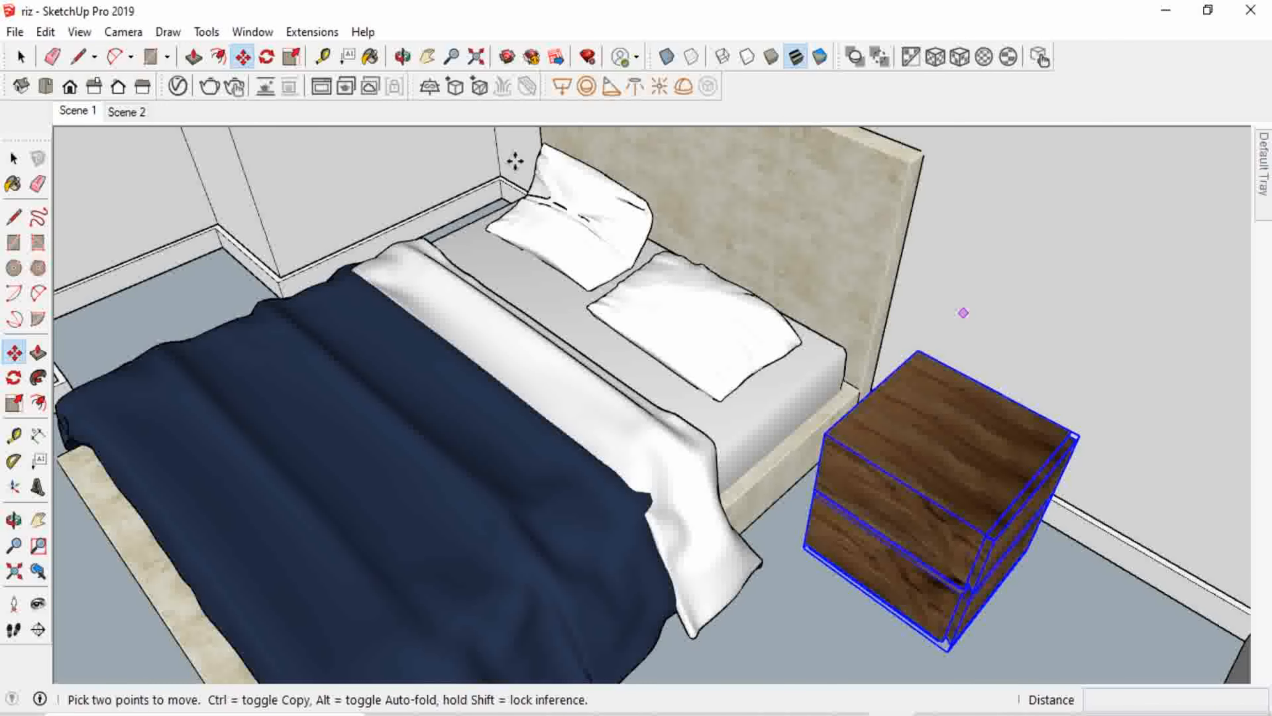
{"action": "left_click", "coordinate": [273, 61]}
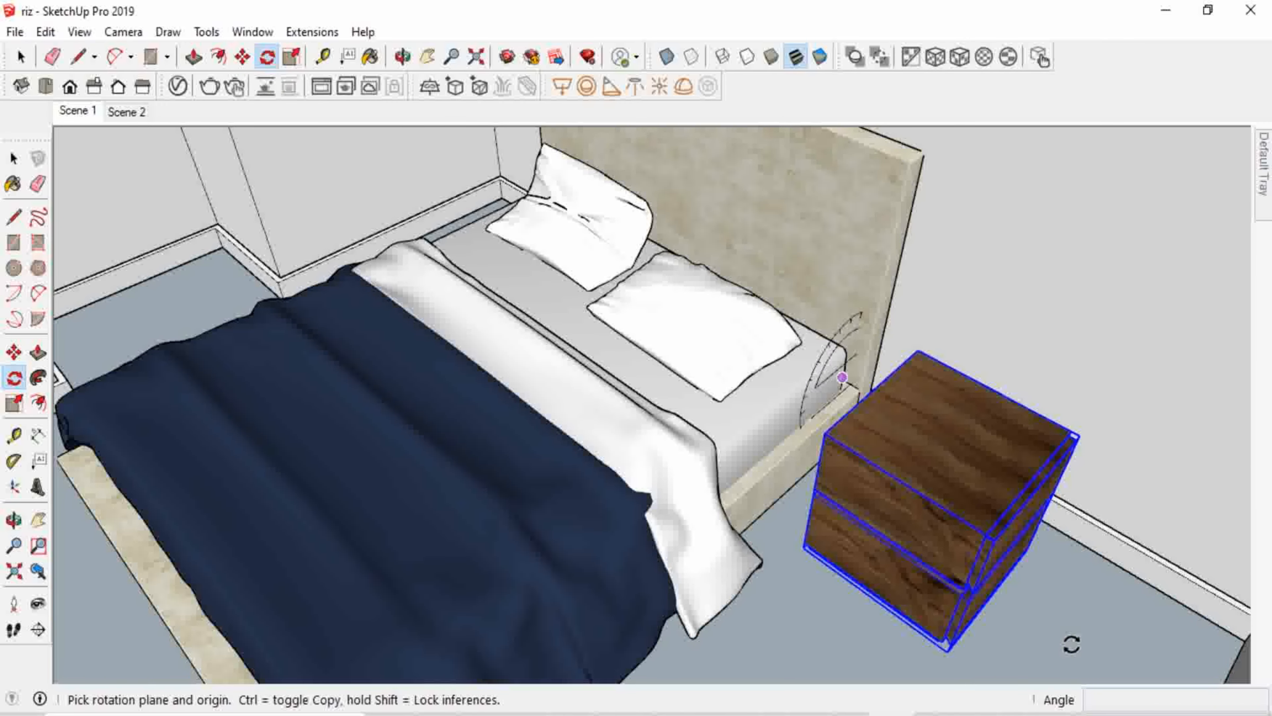
{"action": "left_click_drag", "start_coordinate": [1072, 595], "coordinate": [1036, 649]}
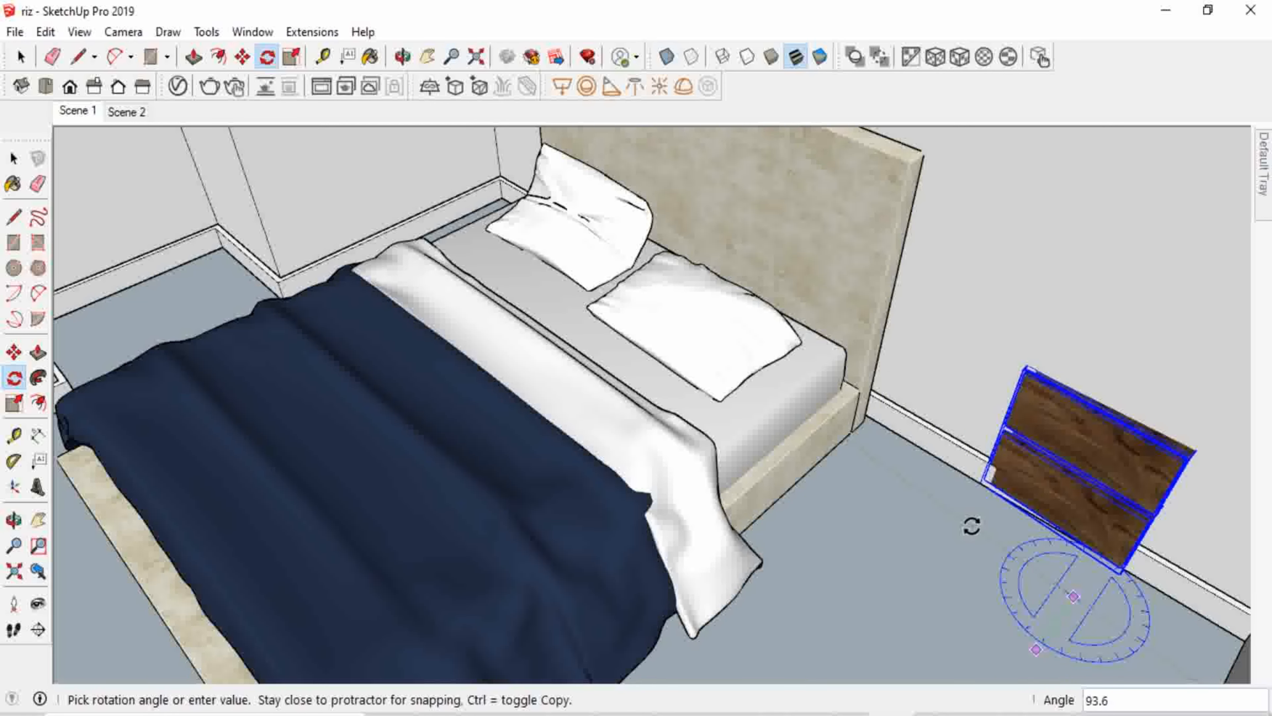
{"action": "left_click", "coordinate": [970, 528]}
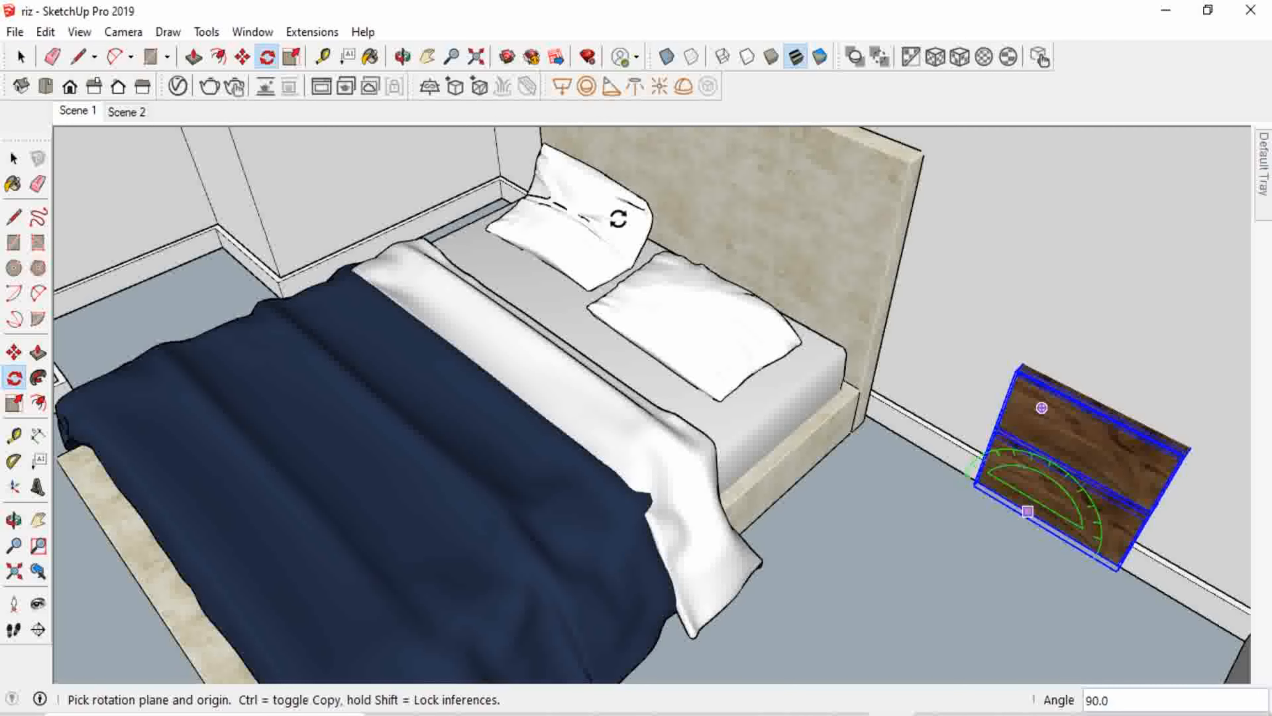
Move the side table close to the bed's side, next to the headboard.
{"action": "left_click", "coordinate": [243, 57]}
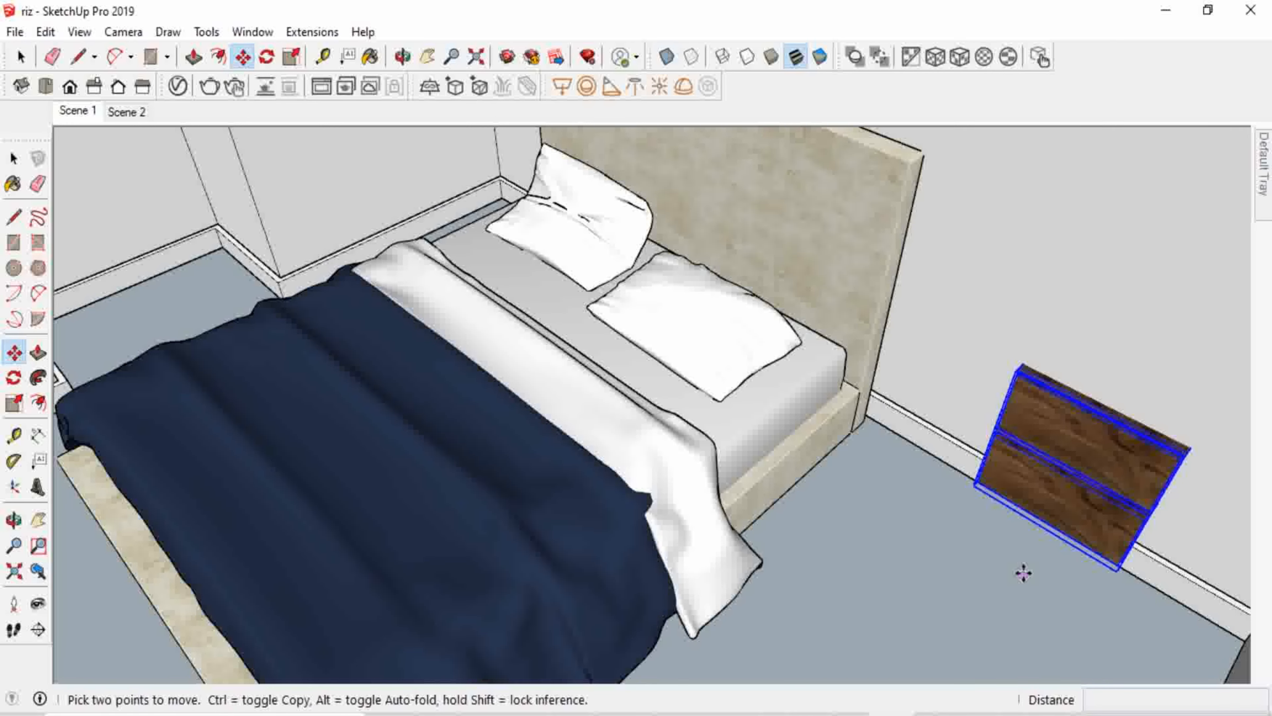
{"action": "left_click", "coordinate": [1024, 573]}
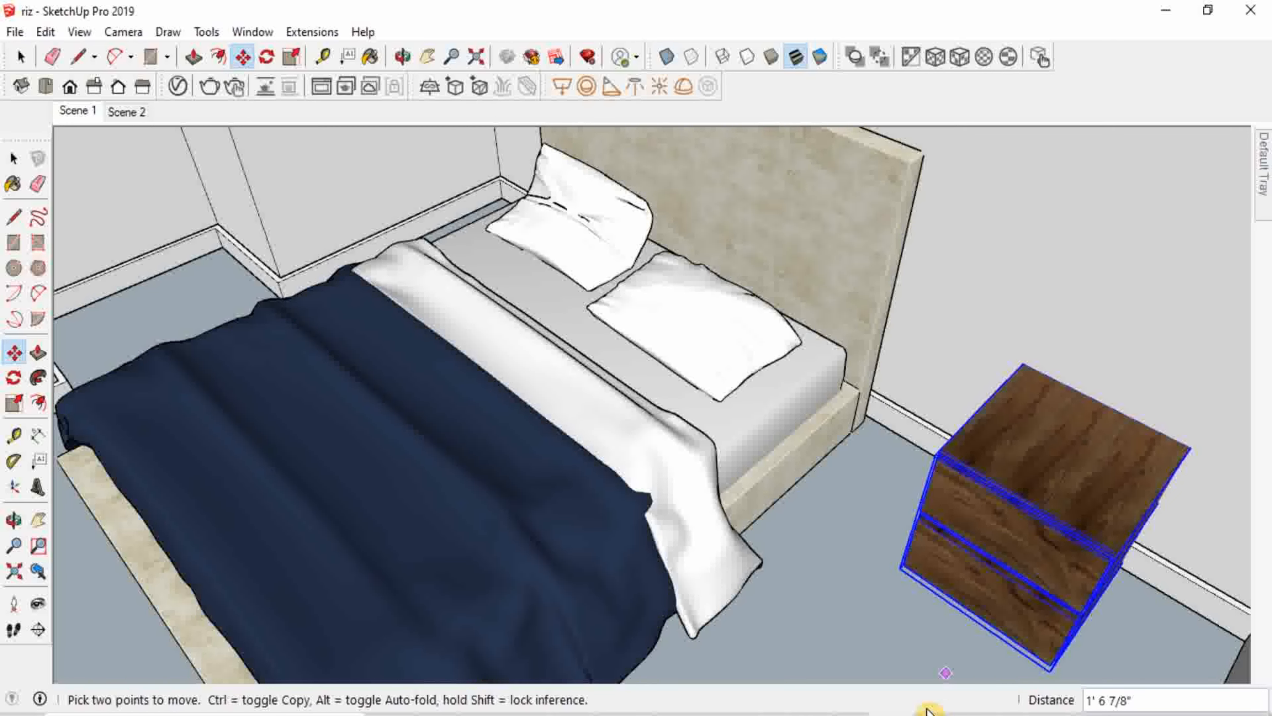
{"action": "scroll", "coordinate": [939, 623], "scroll_direction": "down", "scroll_amount": 3}
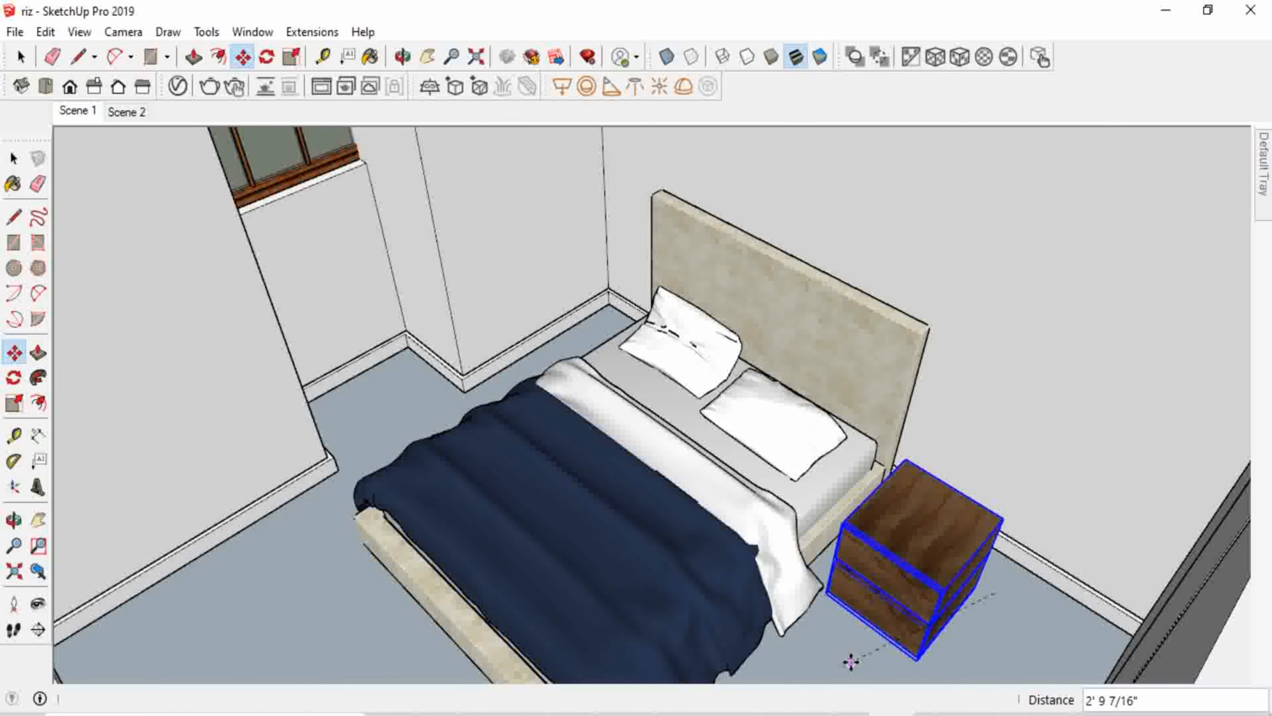
{"action": "left_click", "coordinate": [849, 661]}
{"action": "middle_click_drag", "start_coordinate": [1027, 660], "coordinate": [1129, 710]}
{"action": "scroll", "coordinate": [959, 617], "scroll_direction": "up", "scroll_amount": 3}
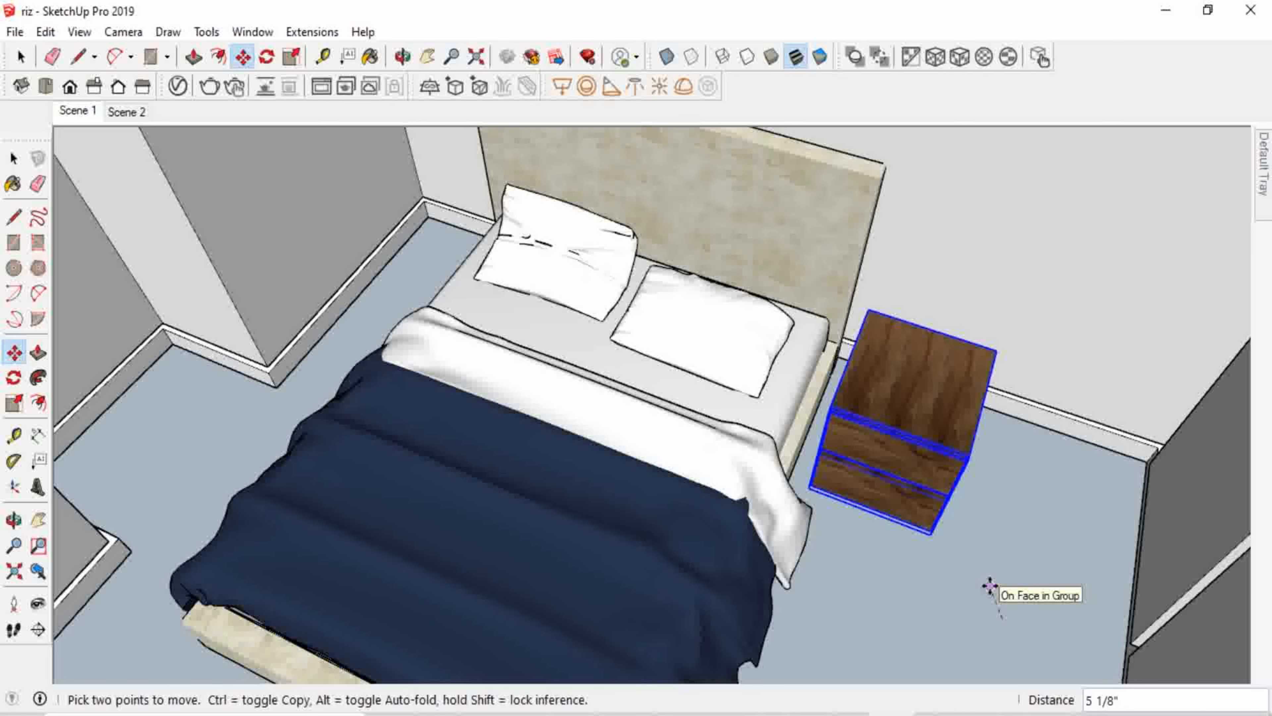
{"action": "left_click", "coordinate": [974, 586]}
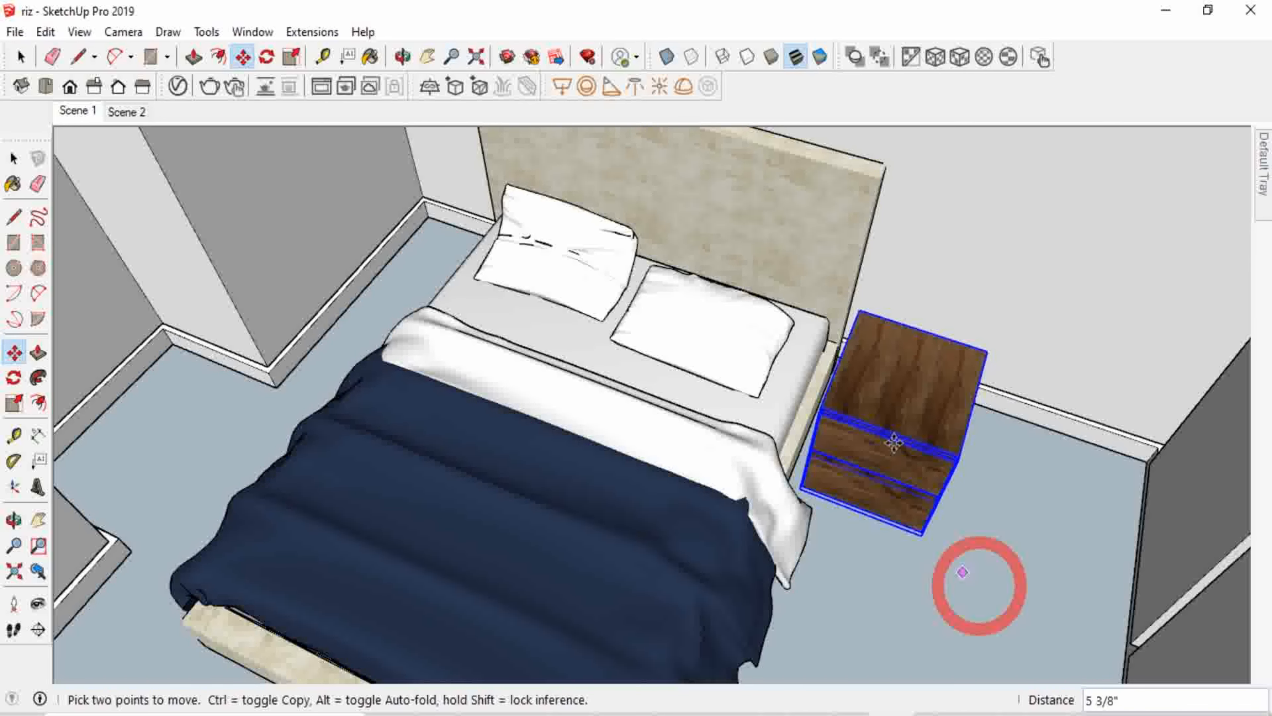
{"action": "key", "text": "space"}
{"action": "scroll", "coordinate": [888, 377], "scroll_direction": "down", "scroll_amount": 2}
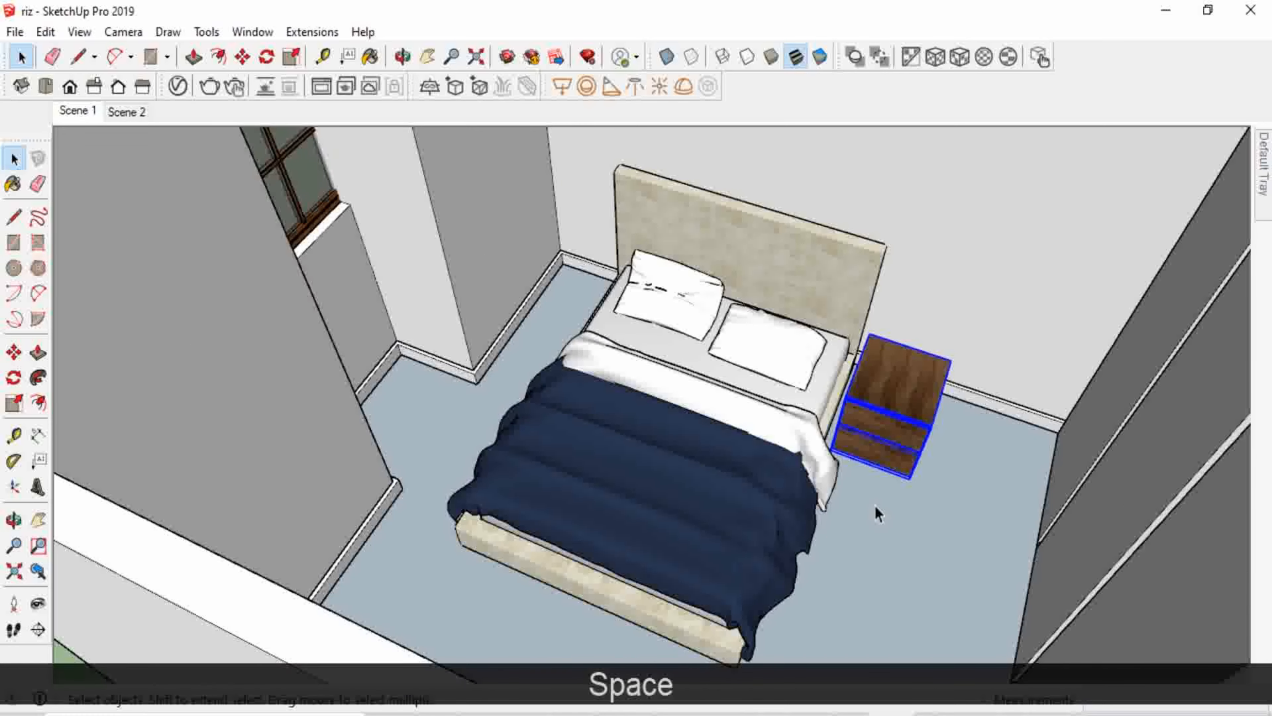
Select all three tall panels on the interior wall near the side table.
{"action": "left_click", "coordinate": [878, 511]}
{"action": "middle_click_drag", "start_coordinate": [898, 538], "coordinate": [898, 426]}
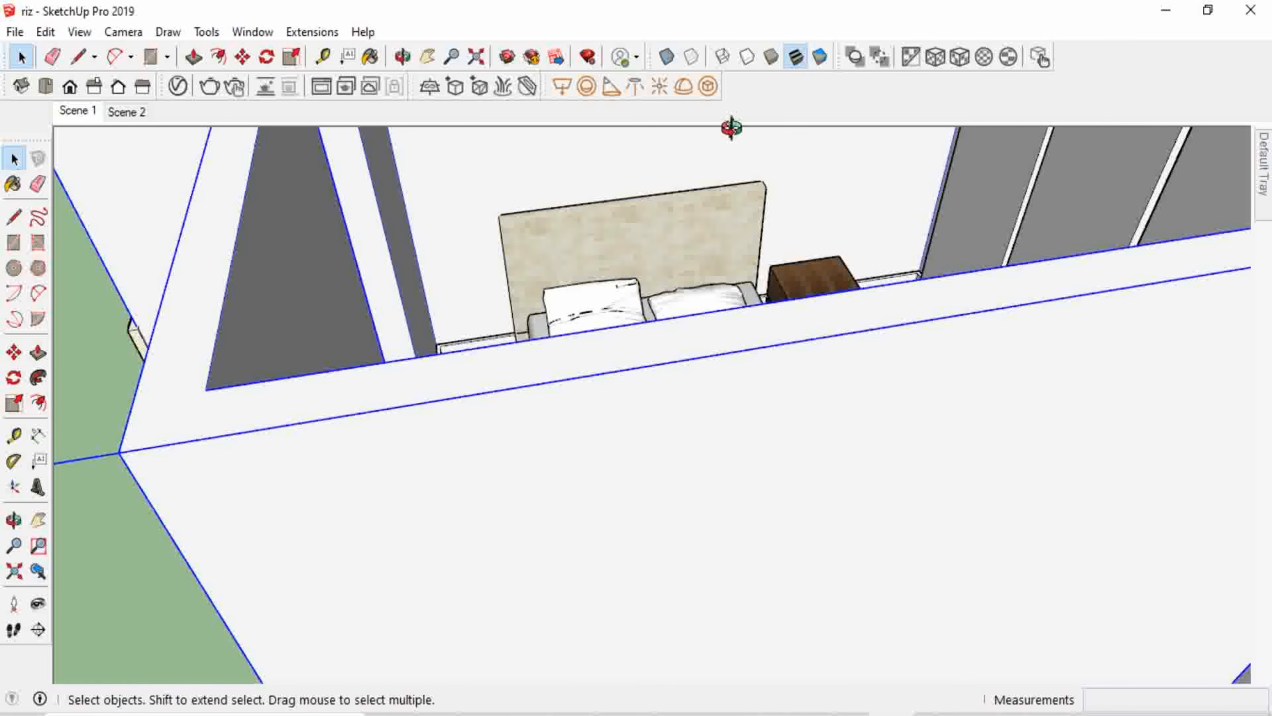
{"action": "middle_click_drag", "start_coordinate": [733, 126], "coordinate": [914, 258]}
{"action": "scroll", "coordinate": [926, 415], "scroll_direction": "down", "scroll_amount": 3}
{"action": "scroll", "coordinate": [880, 378], "scroll_direction": "down", "scroll_amount": 3}
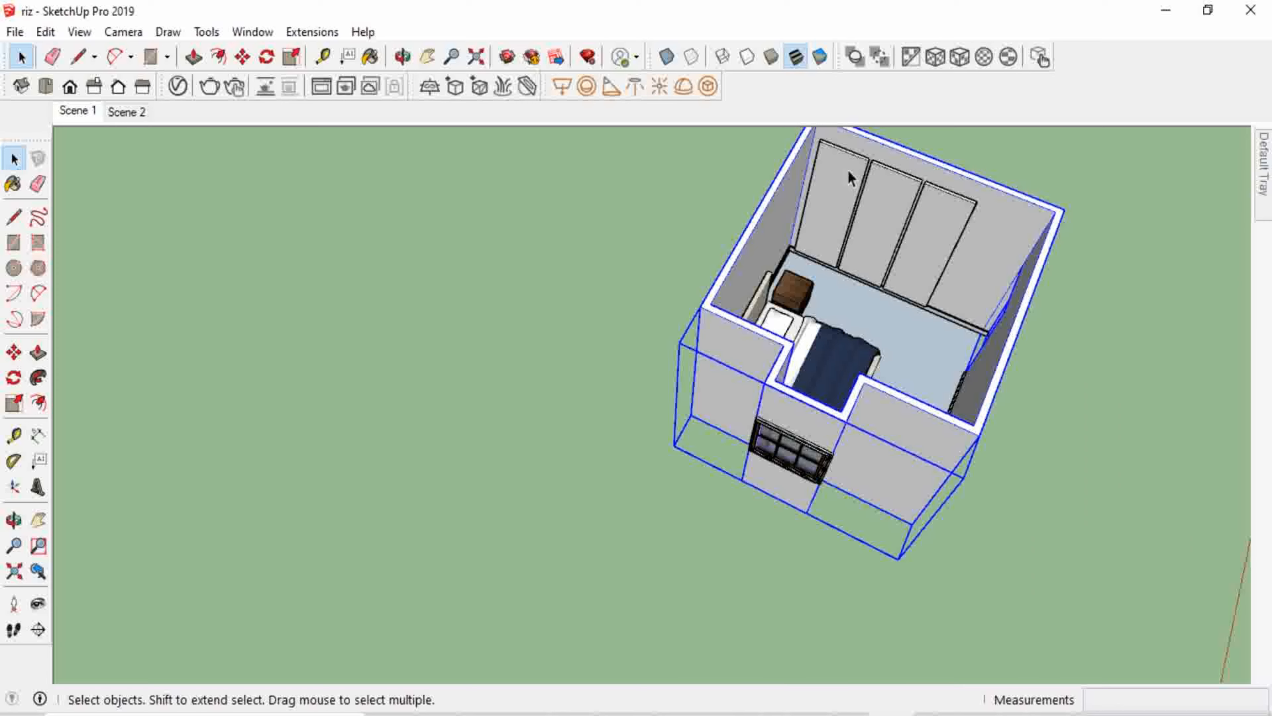
{"action": "left_click", "coordinate": [847, 191]}
{"action": "scroll", "coordinate": [890, 191], "scroll_direction": "up", "scroll_amount": 3}
{"action": "middle_click_drag", "start_coordinate": [888, 214], "coordinate": [922, 273]}
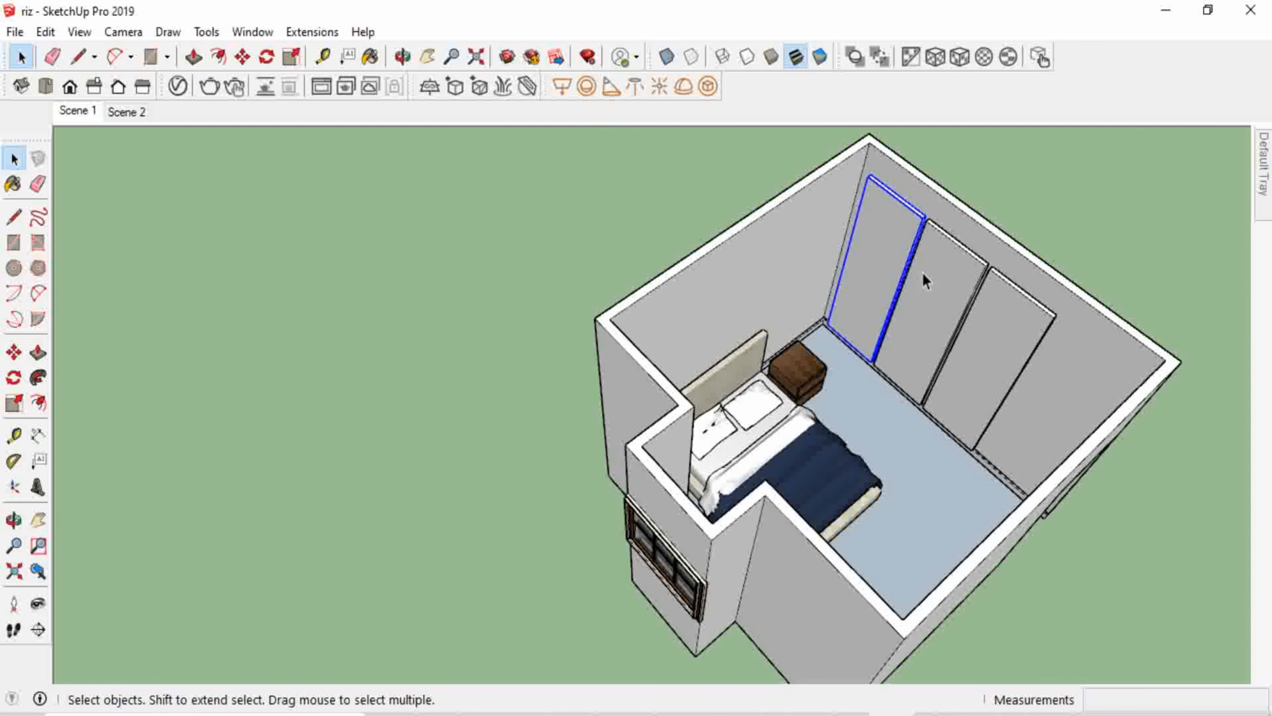
{"action": "left_click", "coordinate": [941, 275], "text": "ctrl"}
{"action": "left_click", "coordinate": [999, 329], "text": "ctrl"}
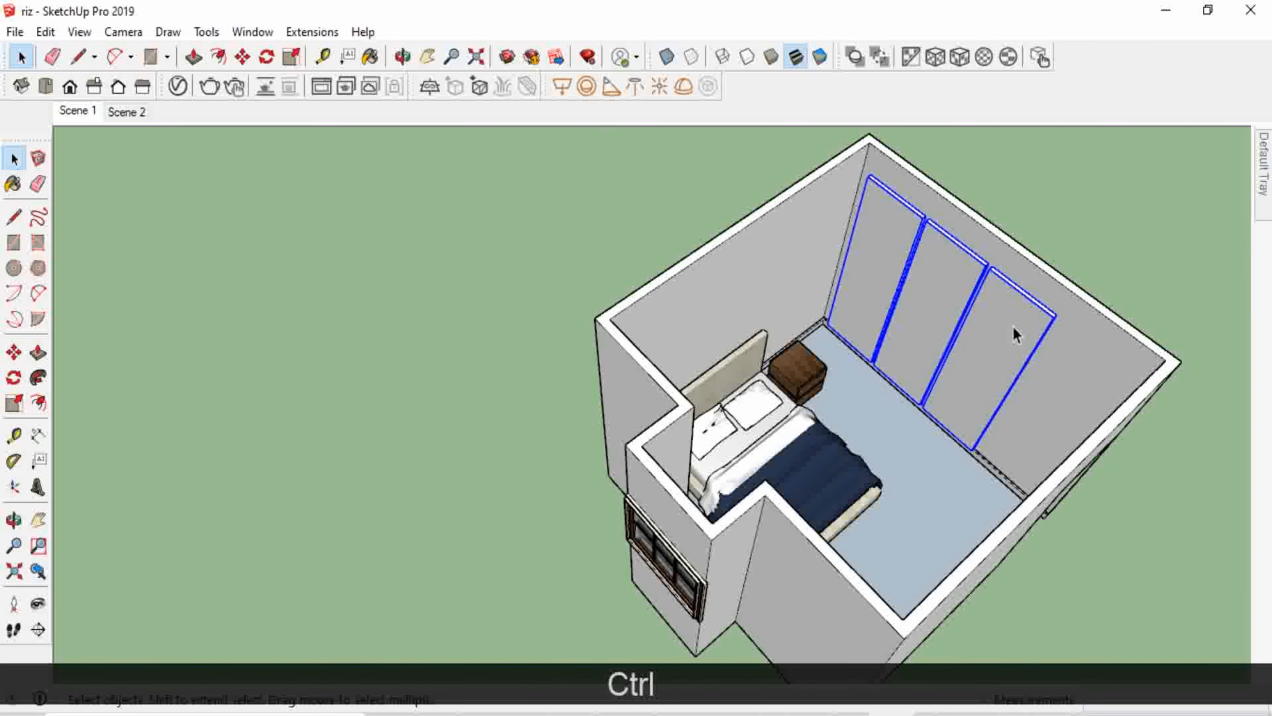
Examine the room from several sides, from the wall panels and window round to the door opening.
{"action": "scroll", "coordinate": [1007, 326], "scroll_direction": "up", "scroll_amount": 2}
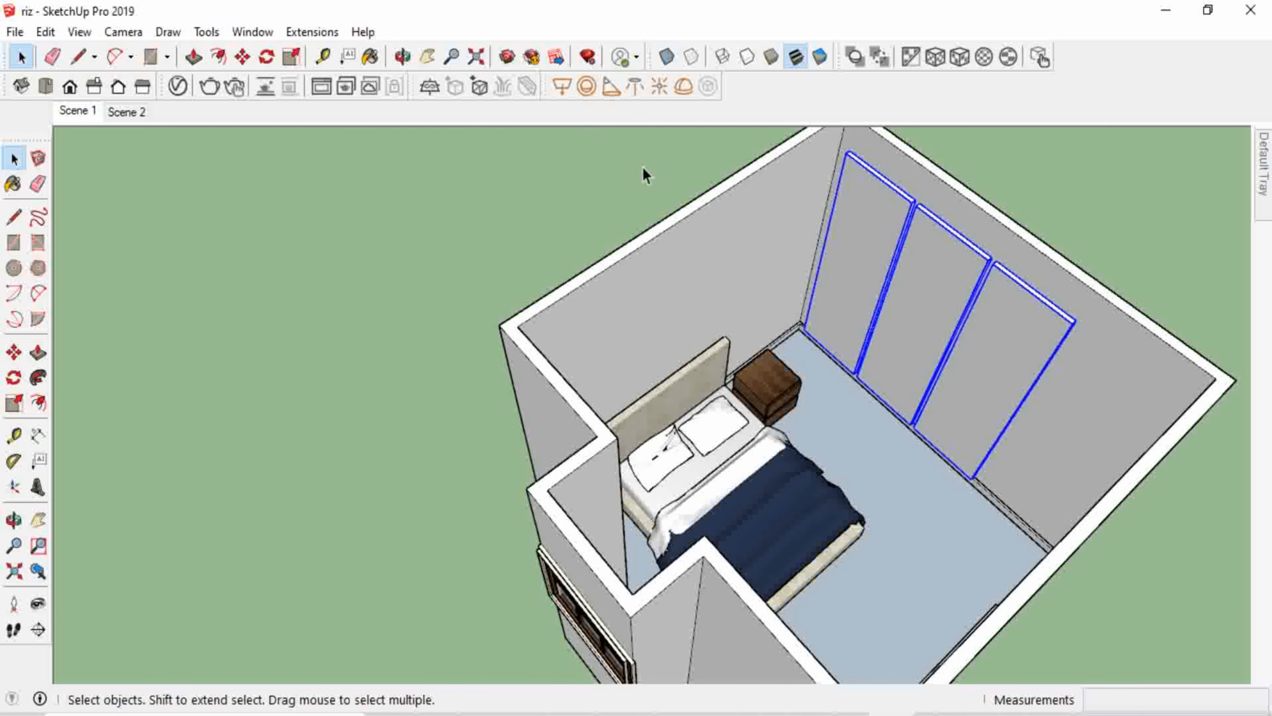
{"action": "middle_click_drag", "start_coordinate": [852, 258], "coordinate": [964, 206]}
{"action": "scroll", "coordinate": [823, 370], "scroll_direction": "down", "scroll_amount": 2}
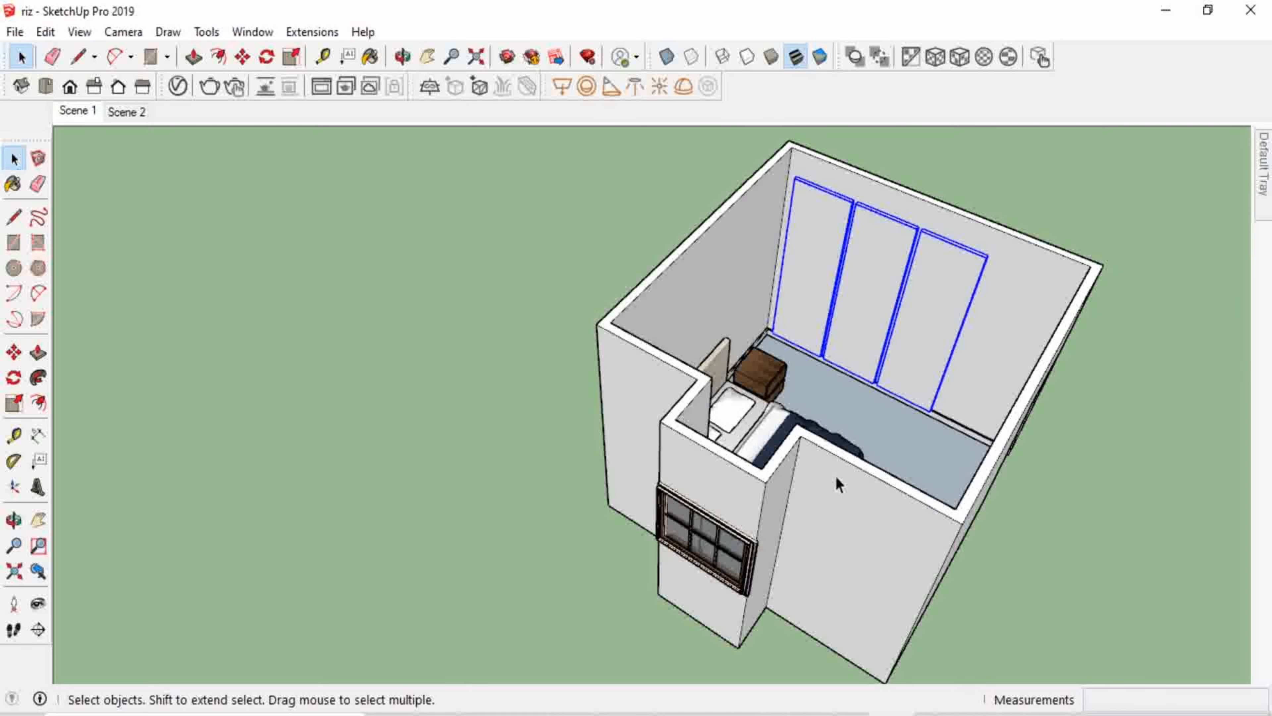
{"action": "middle_click_drag", "start_coordinate": [923, 360], "coordinate": [682, 483]}
{"action": "scroll", "coordinate": [593, 551], "scroll_direction": "up", "scroll_amount": 3}
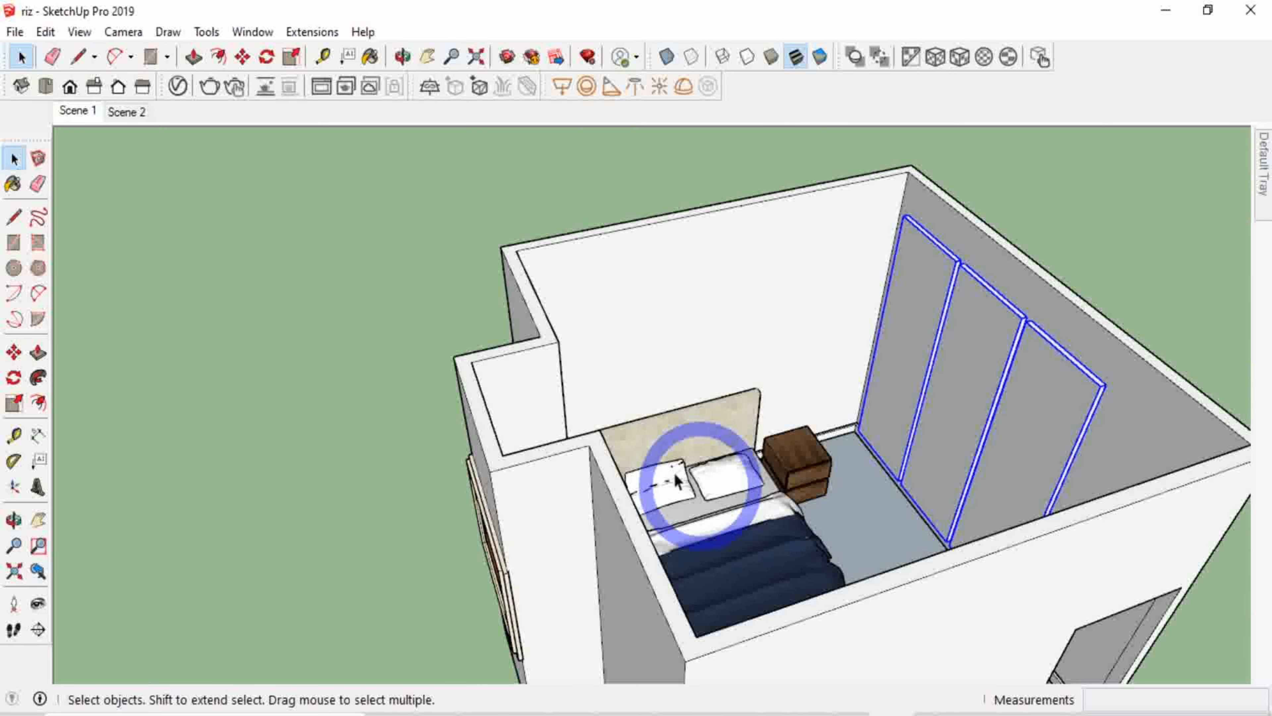
{"action": "scroll", "coordinate": [771, 403], "scroll_direction": "down", "scroll_amount": 2}
{"action": "middle_click_drag", "start_coordinate": [744, 423], "coordinate": [745, 424]}
{"action": "middle_click_drag", "start_coordinate": [643, 291], "coordinate": [420, 8]}
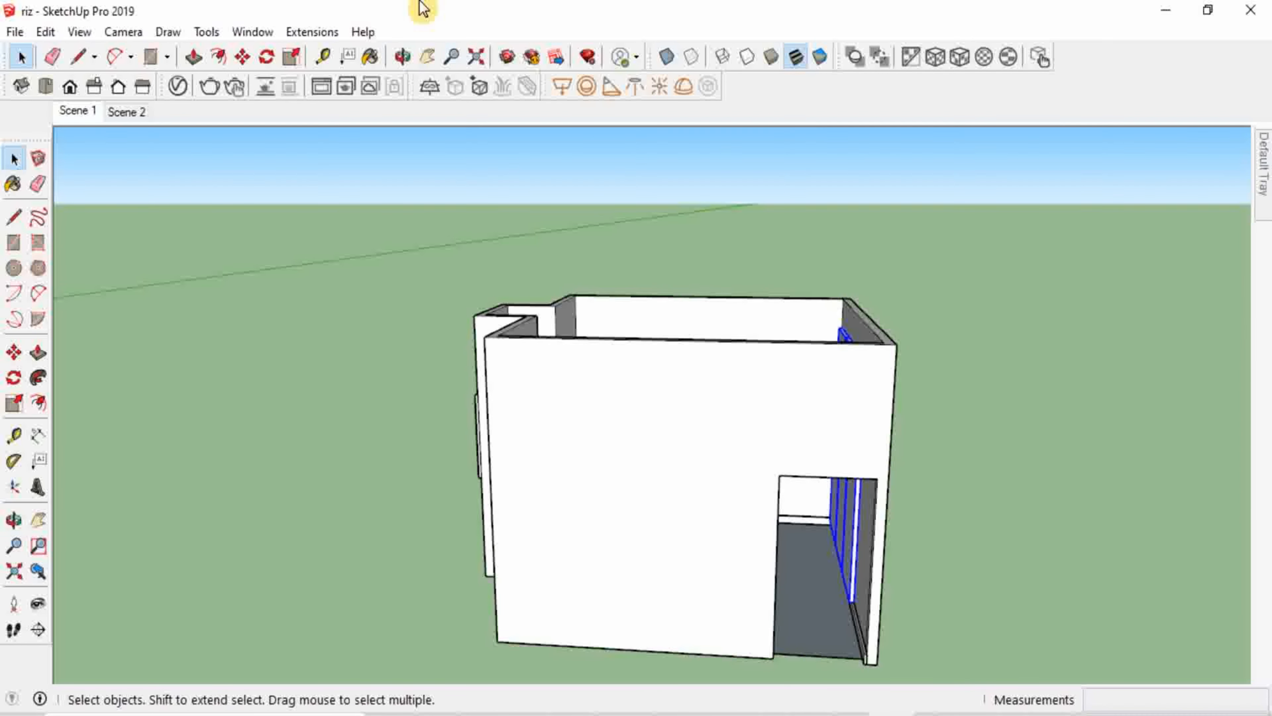
Search 3D Warehouse for "door" in place of the side table query.
{"action": "left_click", "coordinate": [509, 56]}
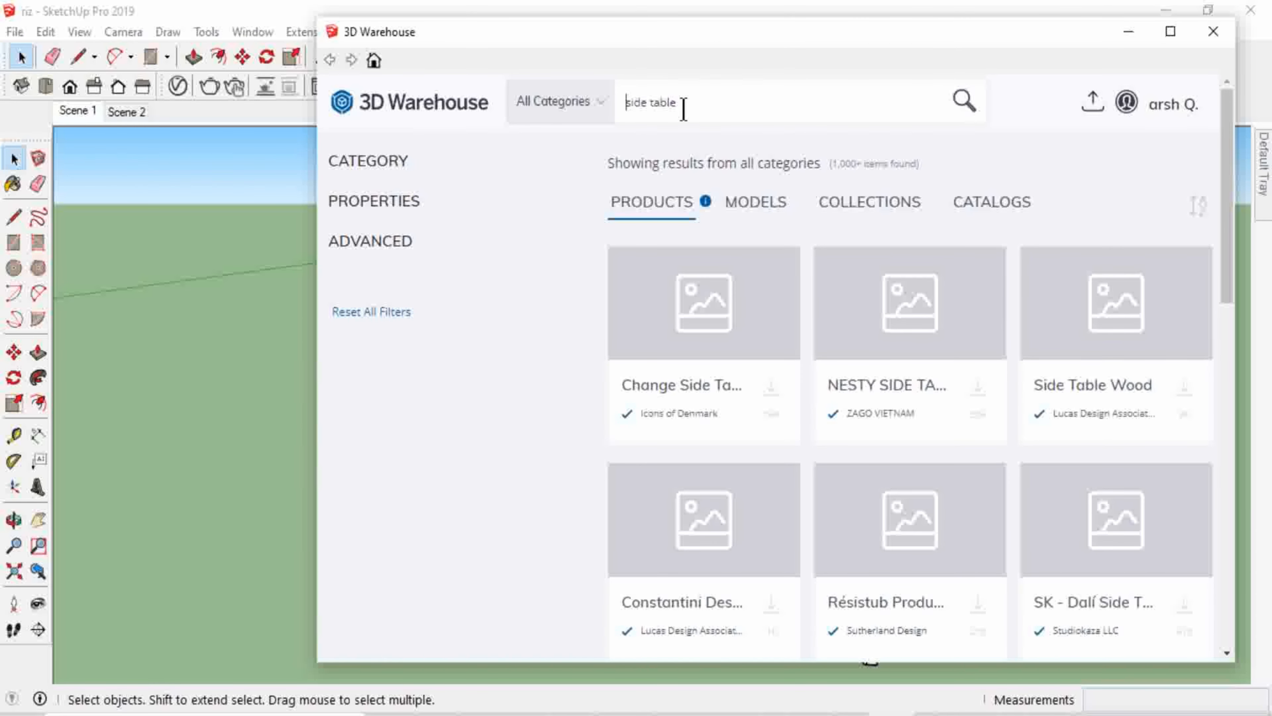
{"action": "key", "text": "BackSpace"}
{"action": "key", "text": "BackSpace"}
{"action": "key", "text": "BackSpace"}
{"action": "key", "text": "BackSpace"}
{"action": "key", "text": "BackSpace"}
{"action": "key", "text": "BackSpace"}
{"action": "key", "text": "BackSpace"}
{"action": "key", "text": "BackSpace"}
{"action": "key", "text": "BackSpace"}
{"action": "key", "text": "BackSpace"}
{"action": "key", "text": "BackSpace"}
{"action": "type", "text": "d"}
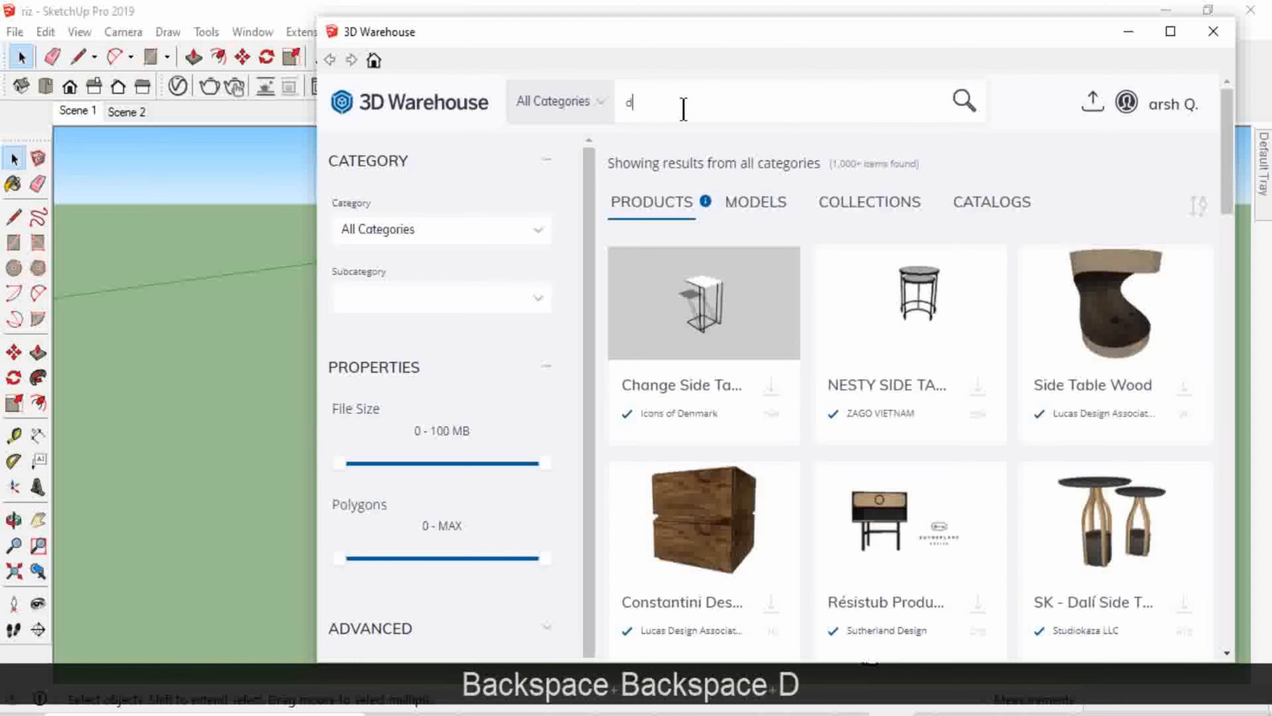
{"action": "type", "text": "oor"}
{"action": "key", "text": "Return"}
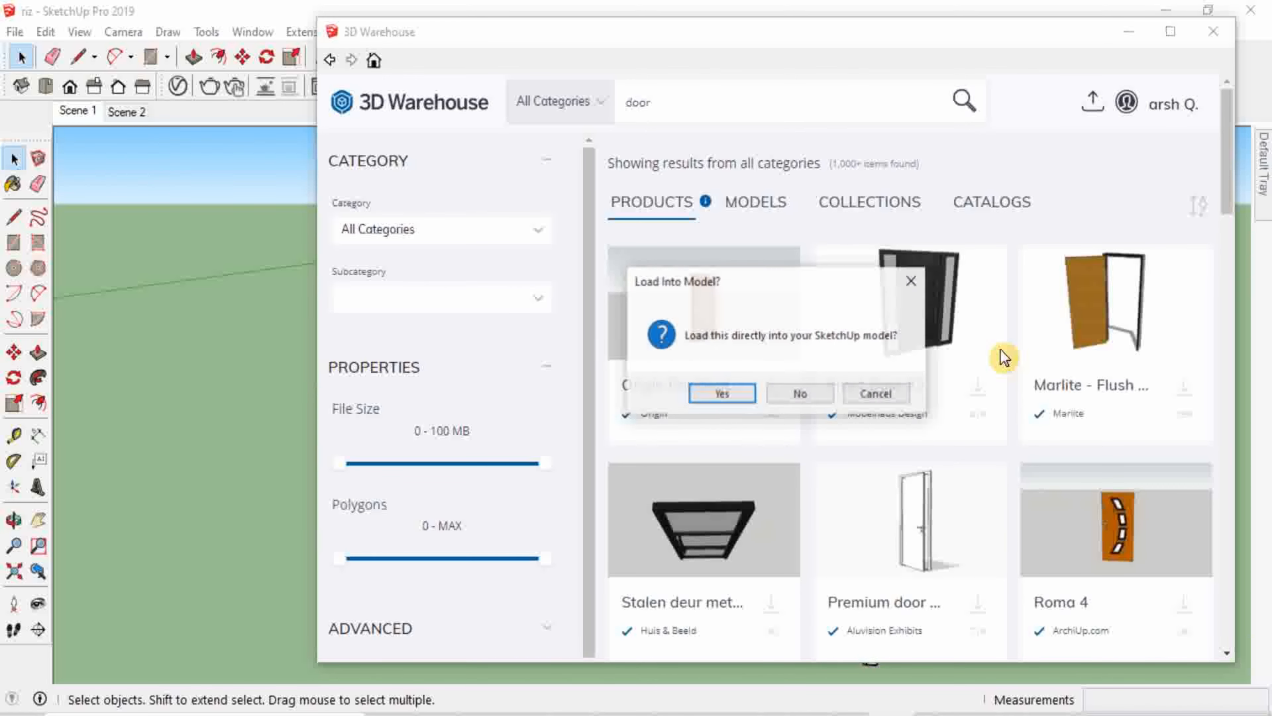
Load the chosen door directly into the model and place it at the lower corner of the wall's door opening.
{"action": "left_click", "coordinate": [734, 395]}
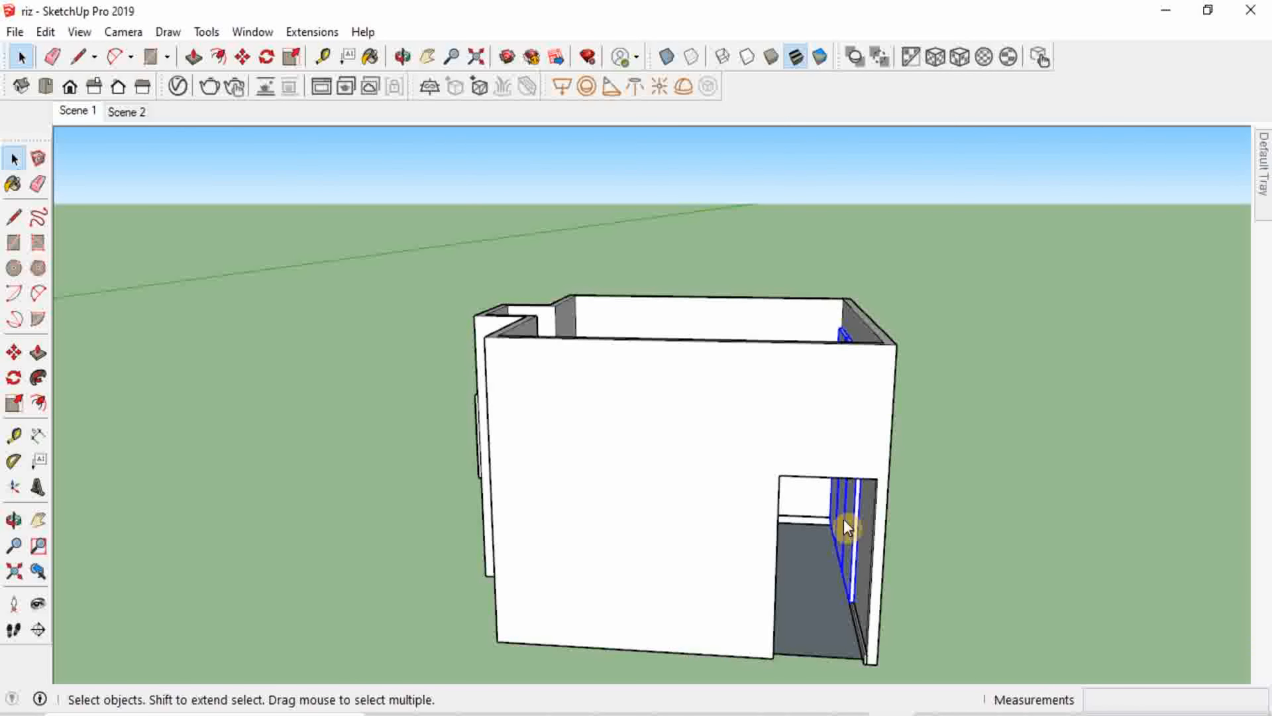
{"action": "left_click", "coordinate": [844, 519]}
{"action": "key", "text": "ctrl+v"}
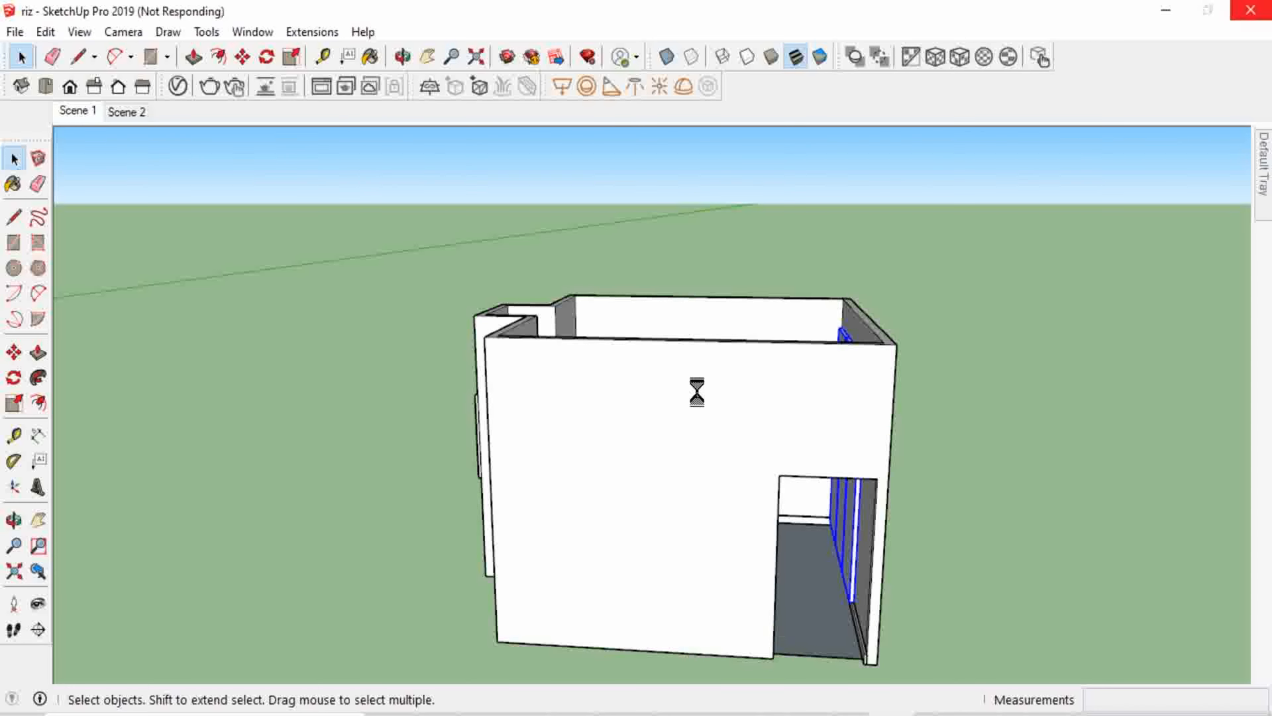
{"action": "scroll", "coordinate": [725, 469], "scroll_direction": "down", "scroll_amount": 1}
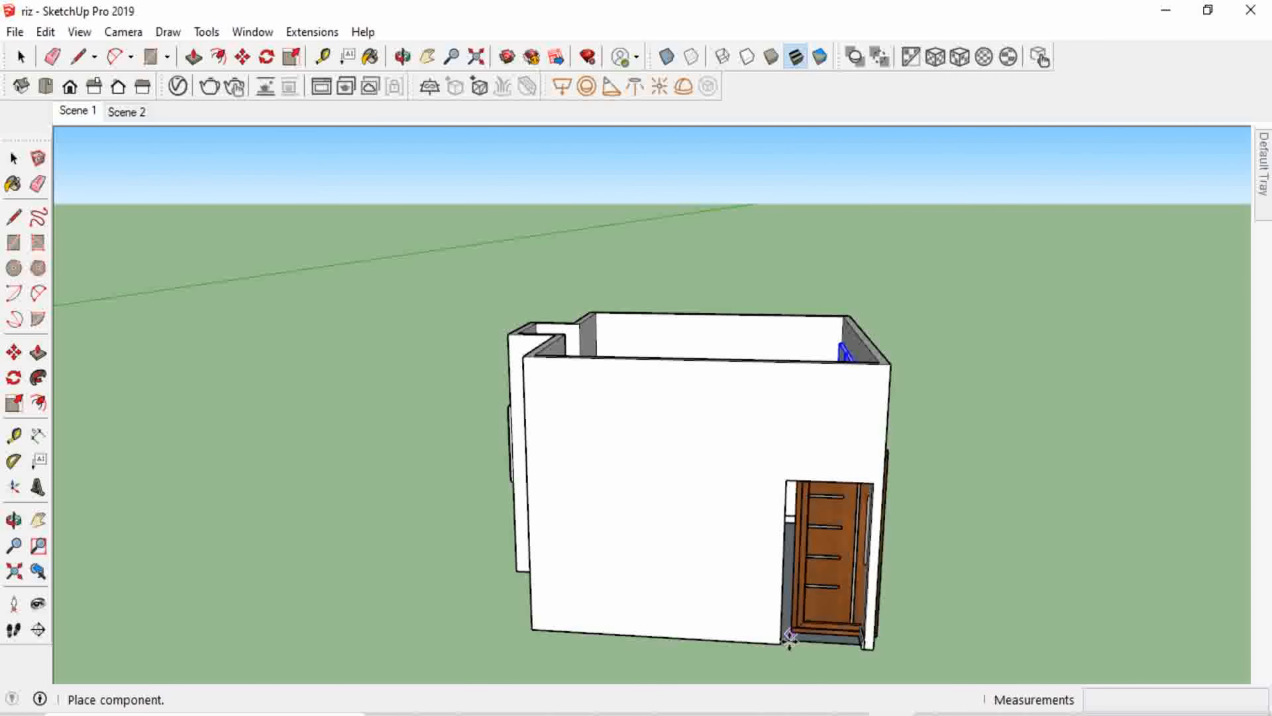
{"action": "left_click", "coordinate": [779, 646]}
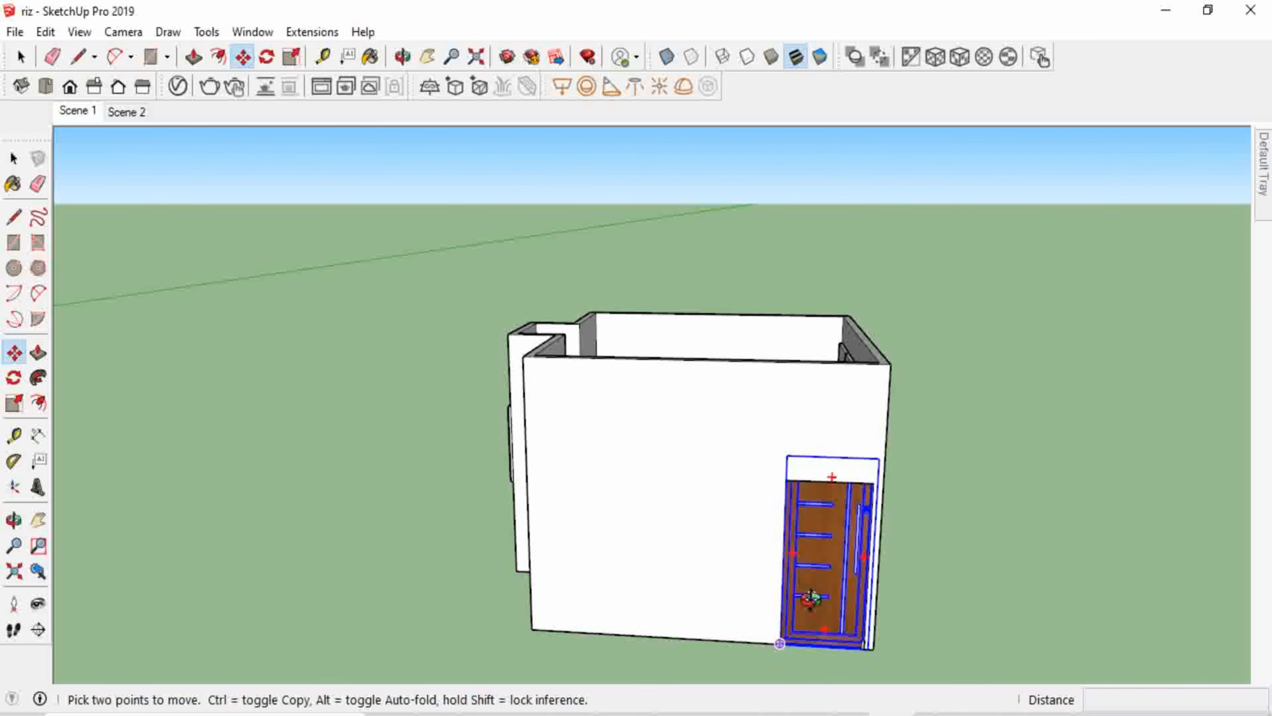
Scale the door's height down to about 0.88 so its top meets the top of the opening.
{"action": "middle_click_drag", "start_coordinate": [776, 645], "coordinate": [982, 615]}
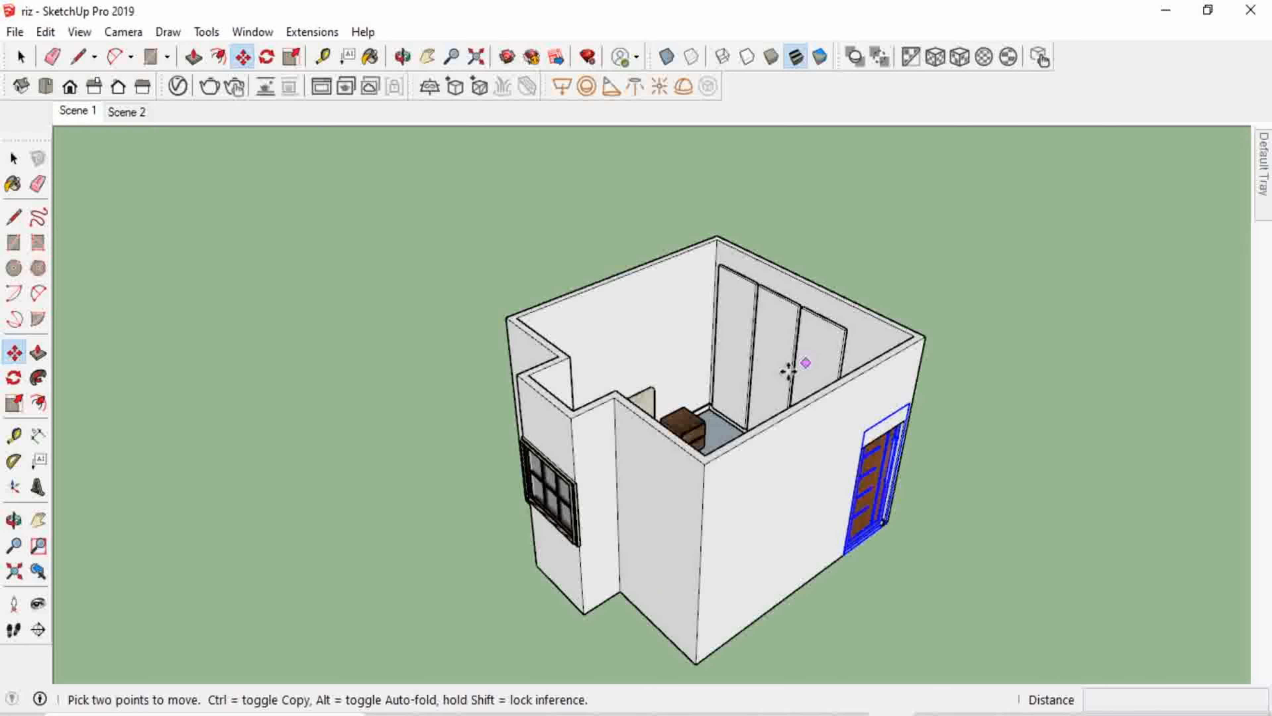
{"action": "middle_click_drag", "start_coordinate": [788, 371], "coordinate": [1119, 606]}
{"action": "scroll", "coordinate": [742, 414], "scroll_direction": "up", "scroll_amount": 5}
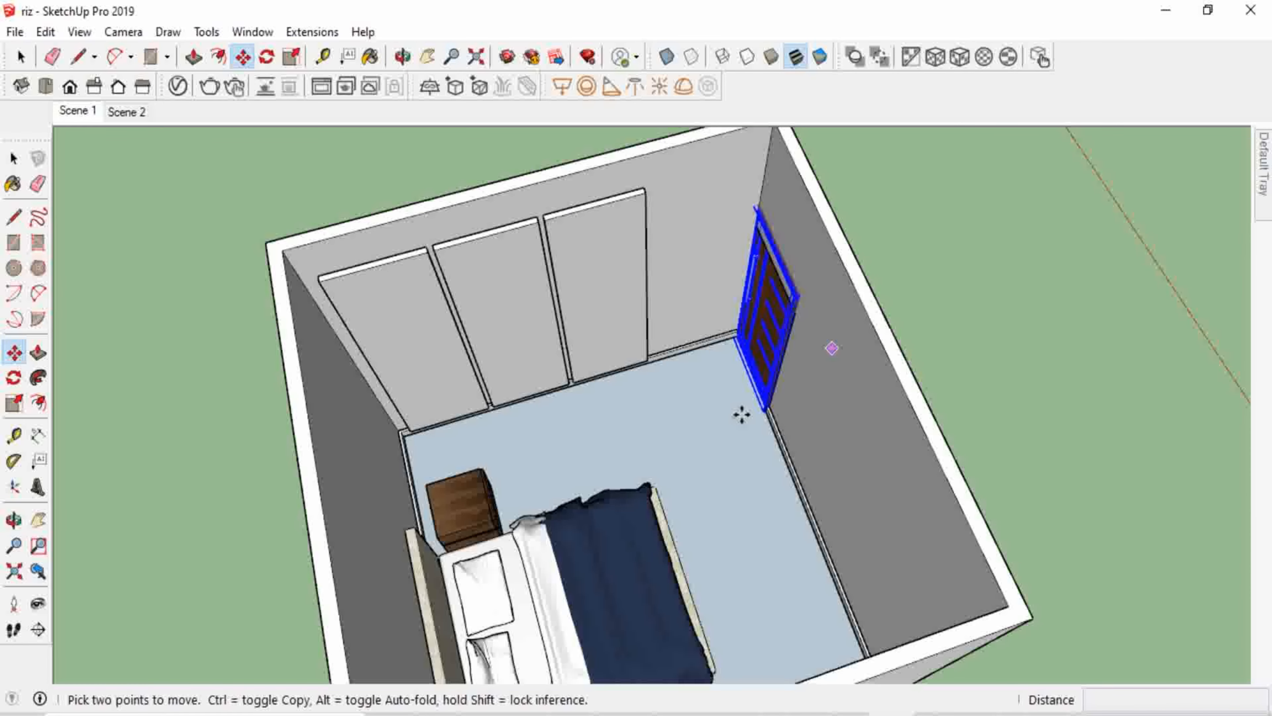
{"action": "middle_click_drag", "start_coordinate": [741, 414], "coordinate": [875, 293]}
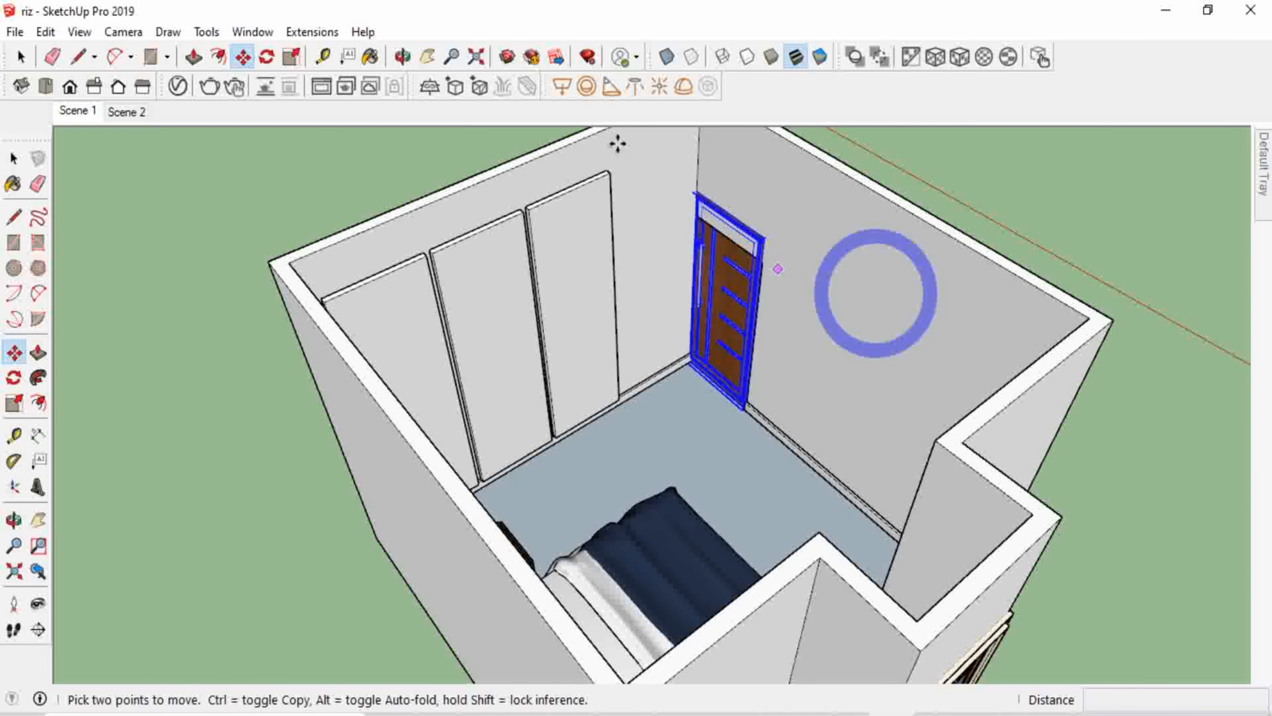
{"action": "left_click", "coordinate": [291, 57]}
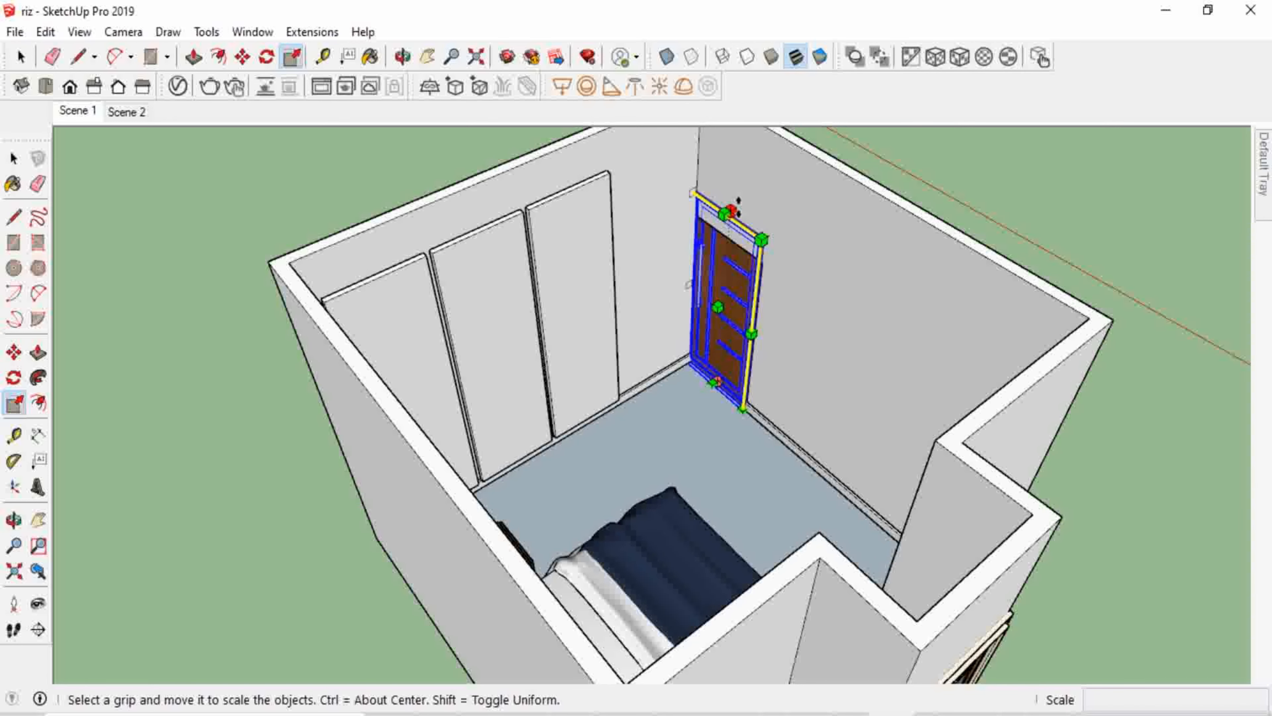
{"action": "left_click_drag", "start_coordinate": [738, 207], "coordinate": [734, 240]}
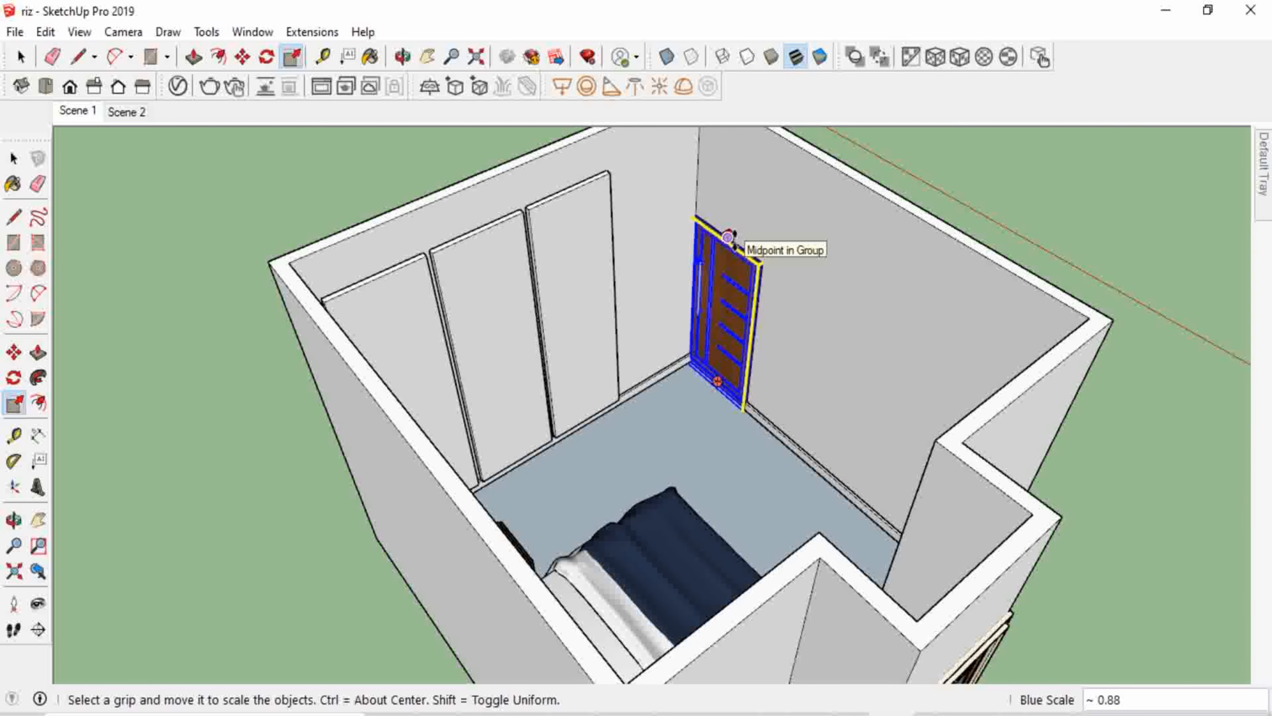
Narrow the door slightly with Scale so its outer edge matches the opening's side, and deselect it.
{"action": "middle_click_drag", "start_coordinate": [1050, 331], "coordinate": [803, 529]}
{"action": "scroll", "coordinate": [788, 535], "scroll_direction": "up", "scroll_amount": 3}
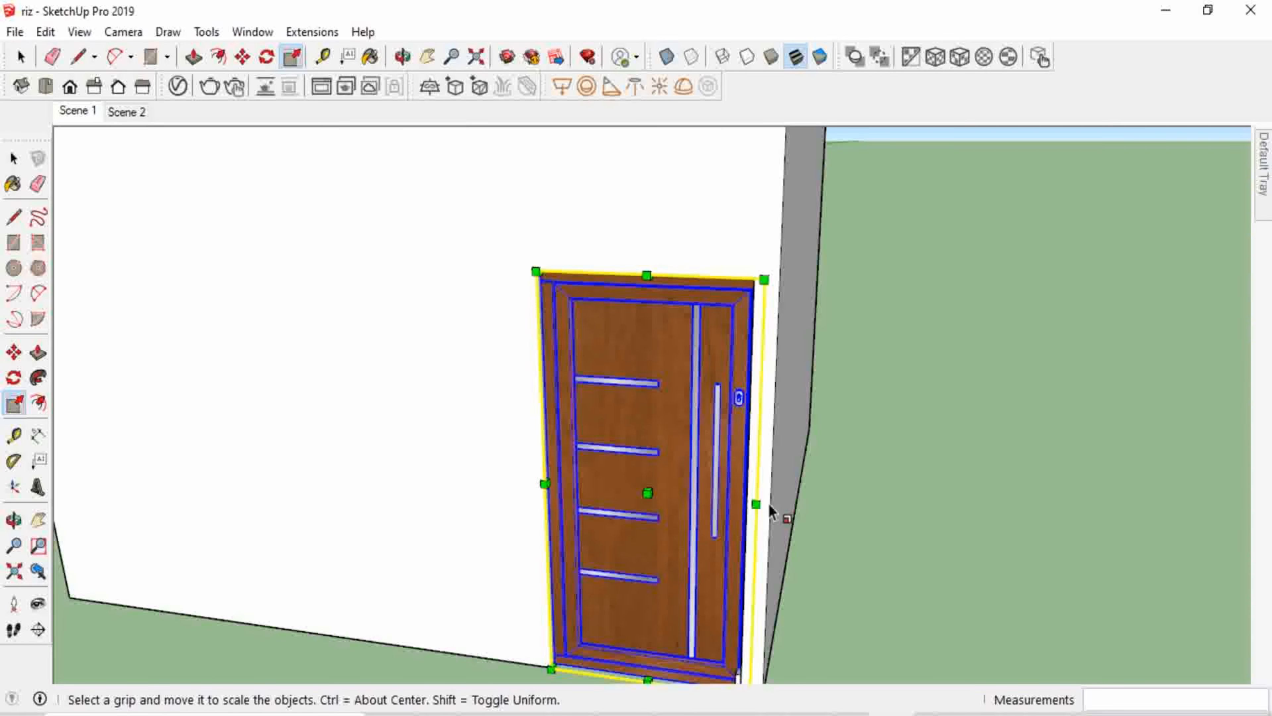
{"action": "left_click_drag", "start_coordinate": [756, 503], "coordinate": [747, 499]}
{"action": "middle_click_drag", "start_coordinate": [981, 533], "coordinate": [926, 556]}
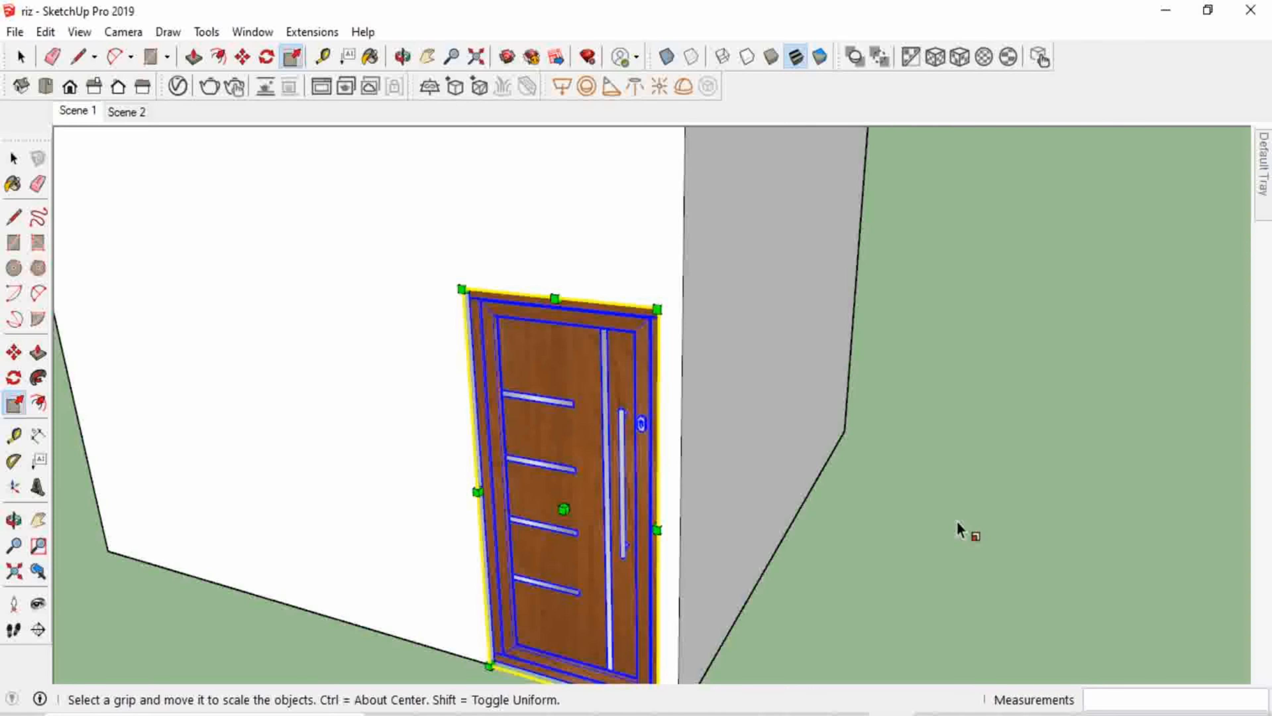
{"action": "key", "text": "space"}
{"action": "left_click", "coordinate": [963, 490]}
Unhide all hidden geometry of the room.
{"action": "scroll", "coordinate": [972, 489], "scroll_direction": "down", "scroll_amount": 4}
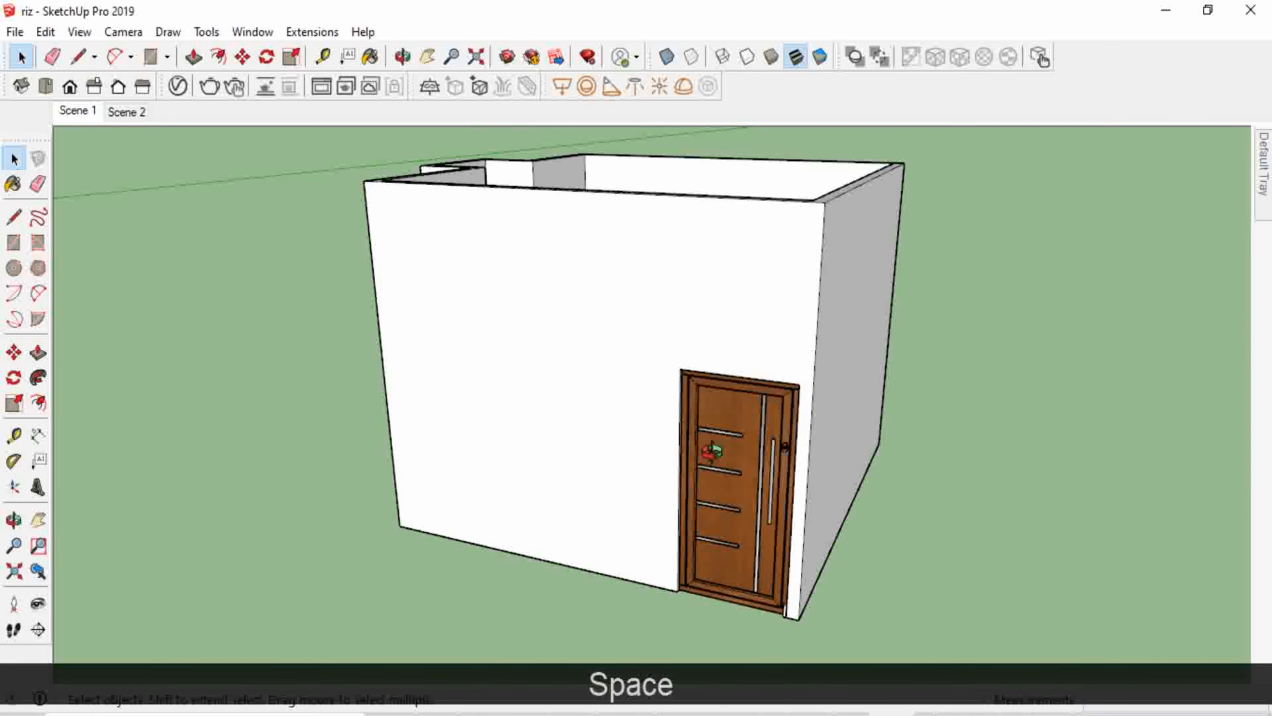
{"action": "middle_click_drag", "start_coordinate": [972, 489], "coordinate": [701, 560]}
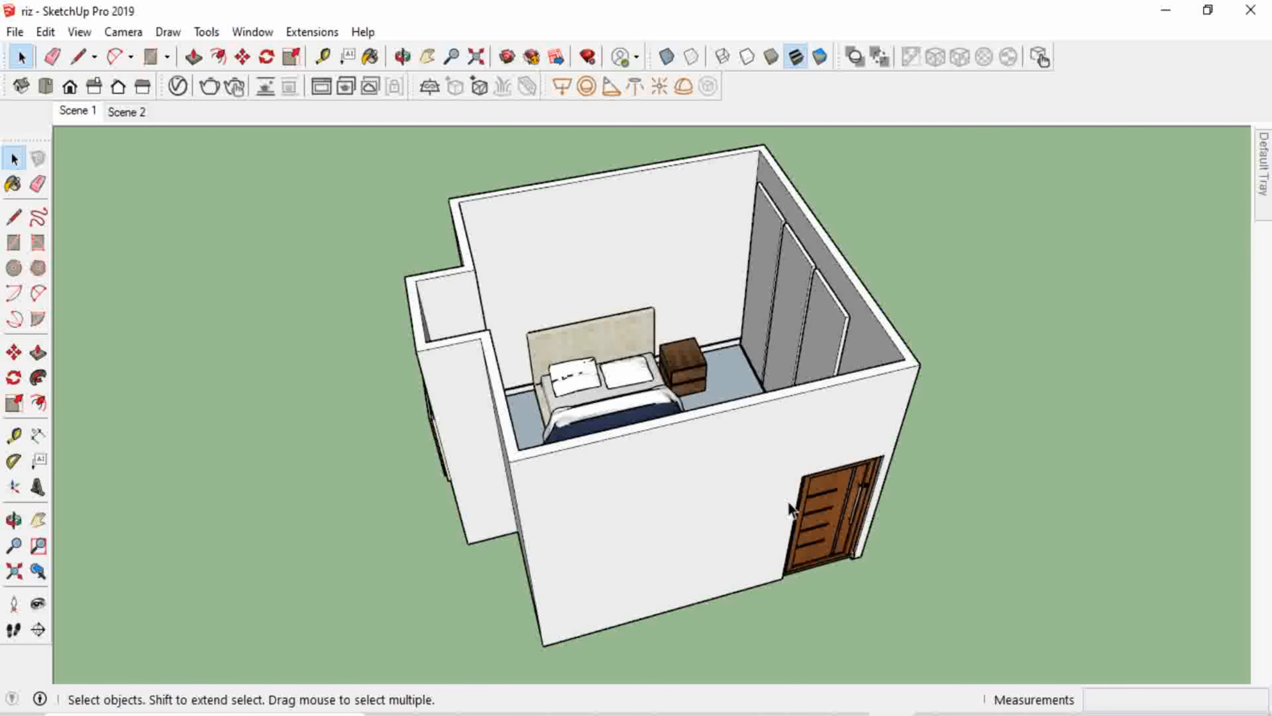
{"action": "middle_click_drag", "start_coordinate": [790, 508], "coordinate": [746, 651]}
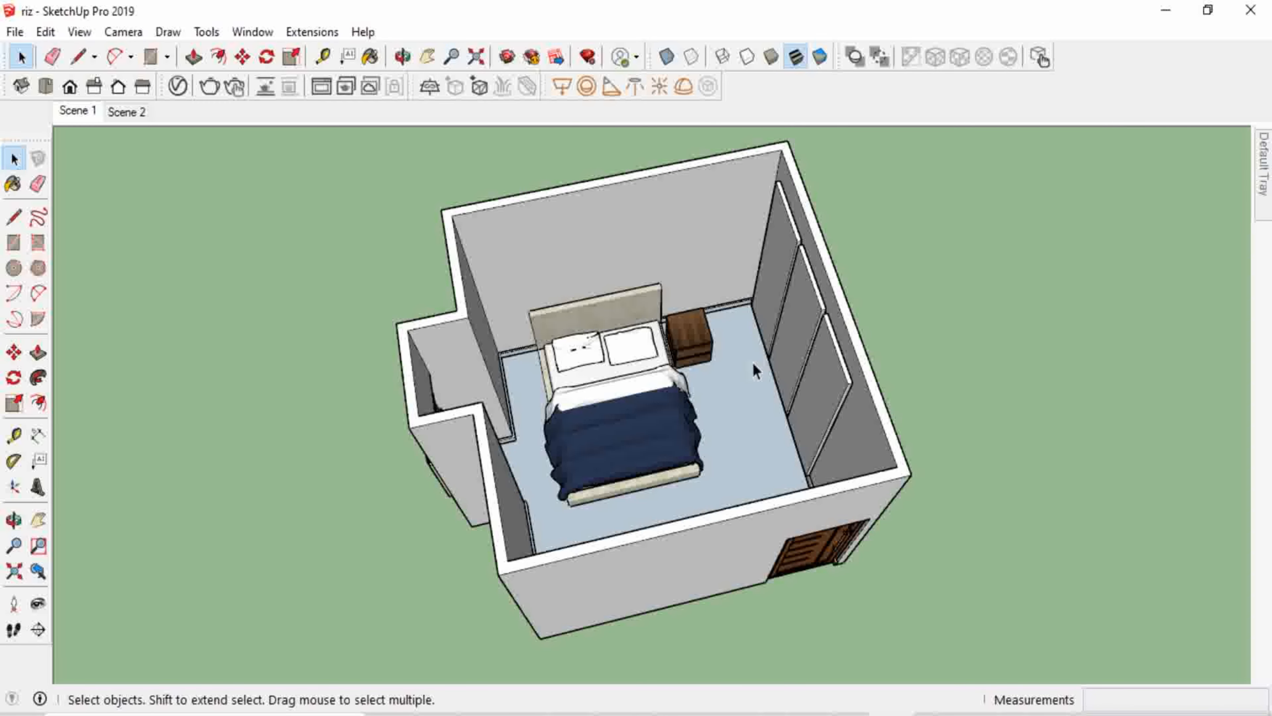
{"action": "middle_click_drag", "start_coordinate": [897, 559], "coordinate": [860, 386]}
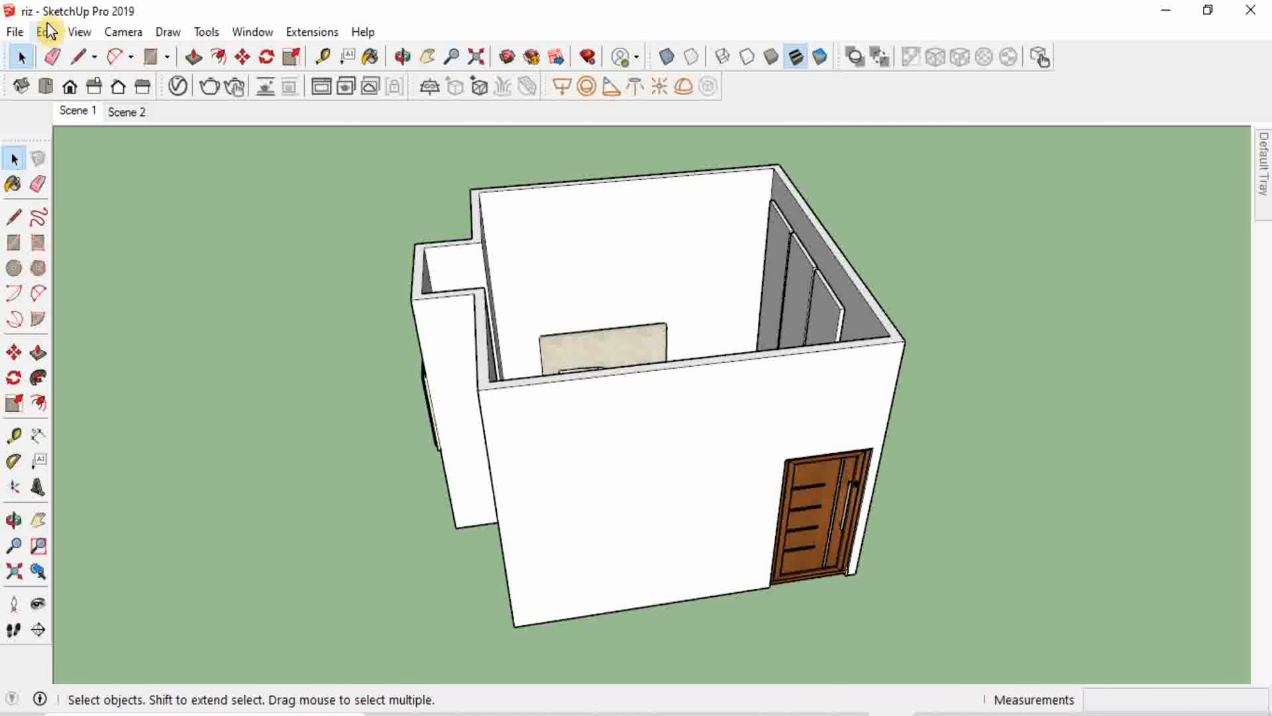
{"action": "left_click", "coordinate": [50, 33]}
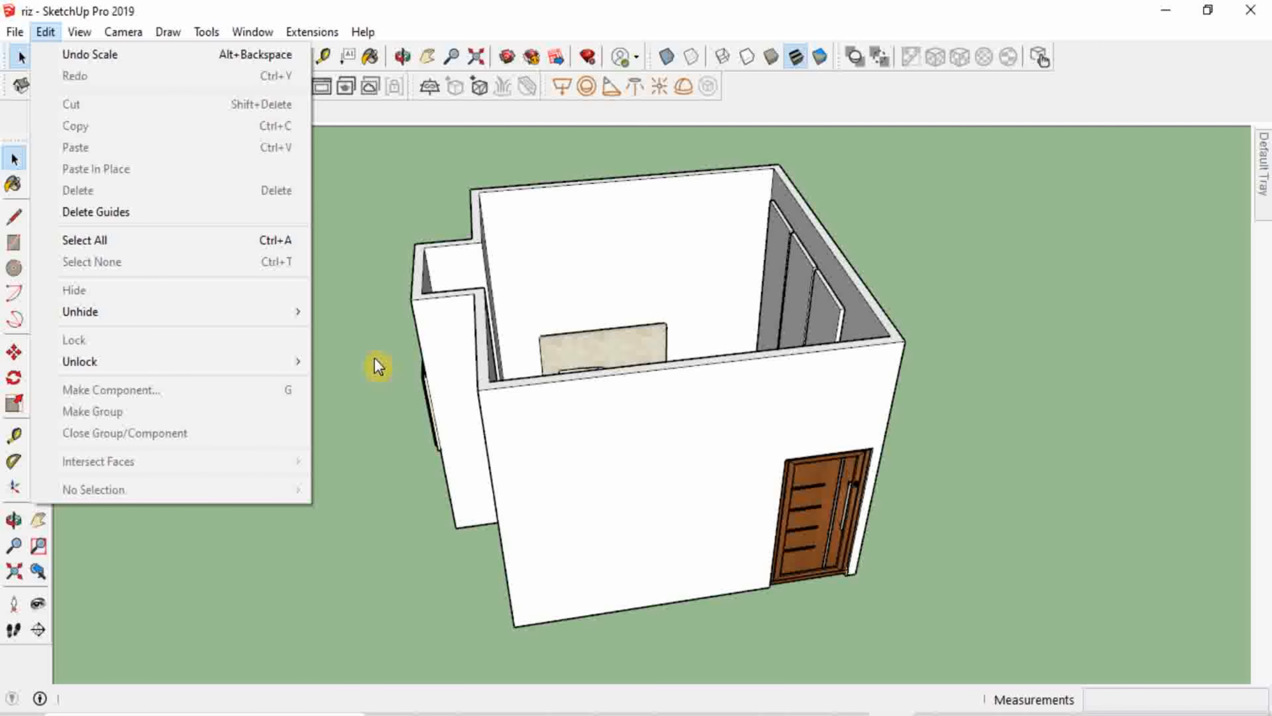
{"action": "mouse_move", "coordinate": [275, 313]}
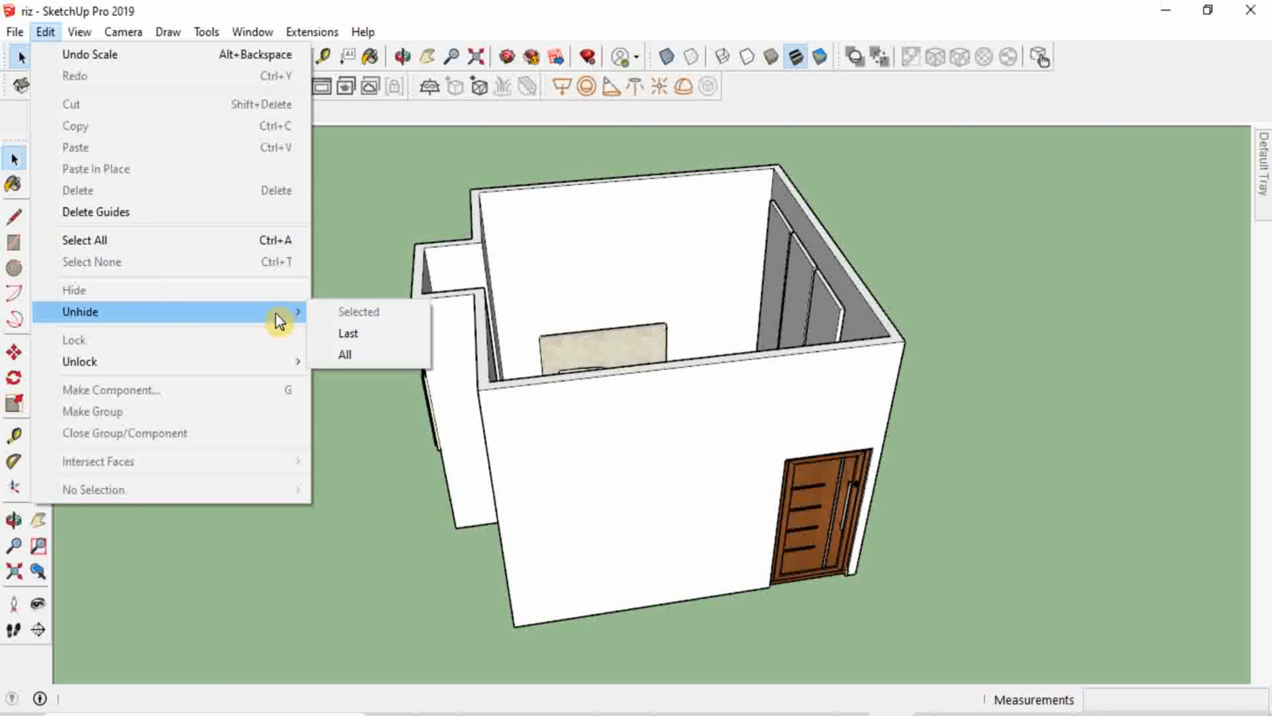
{"action": "left_click", "coordinate": [350, 354]}
Delete the separate frame piece protruding from the wall corner beside the window.
{"action": "middle_click_drag", "start_coordinate": [712, 441], "coordinate": [1007, 416]}
{"action": "scroll", "coordinate": [692, 427], "scroll_direction": "up", "scroll_amount": 6}
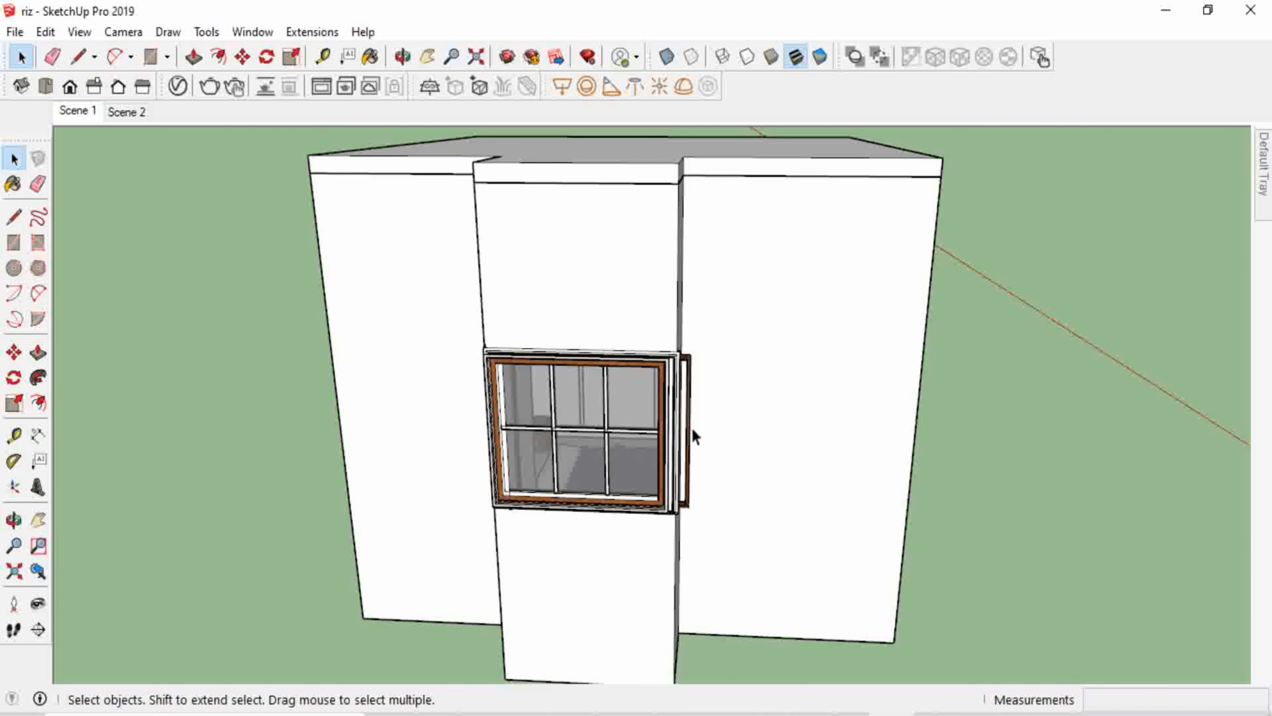
{"action": "left_click", "coordinate": [692, 379]}
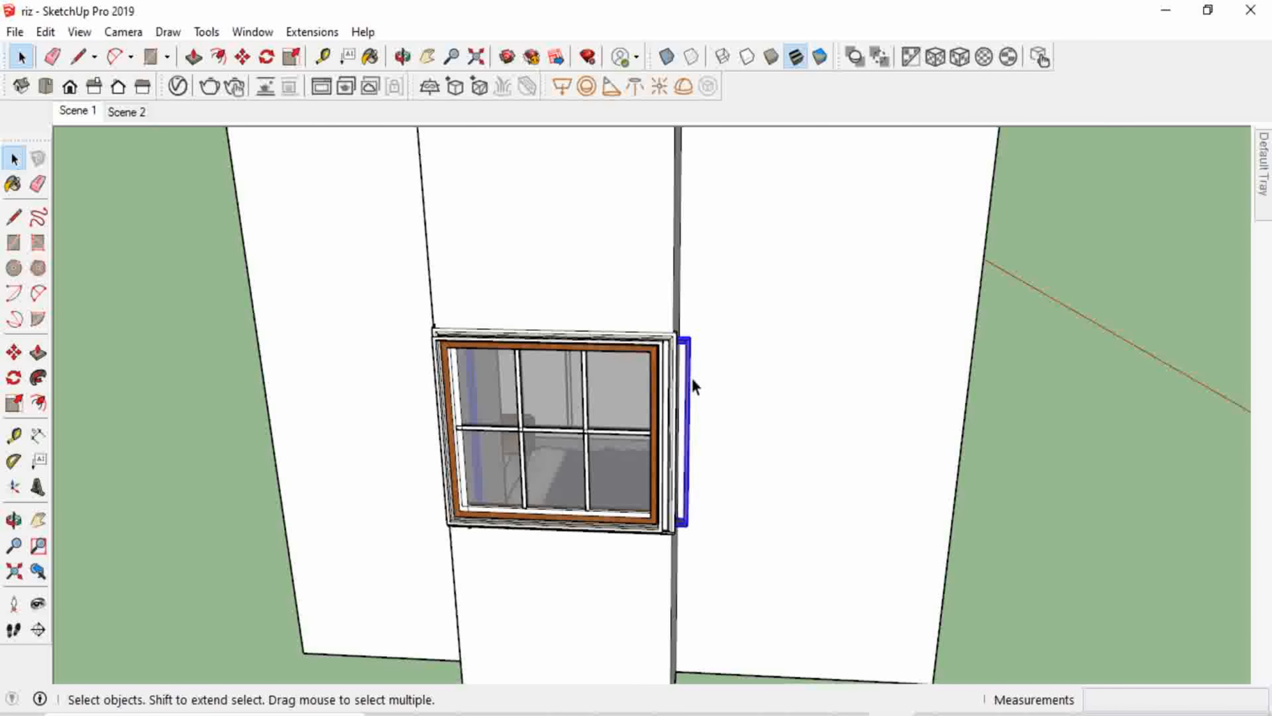
{"action": "key", "text": "Delete"}
Scale the window's width down to about 0.90 so its frame stays within the projecting wall's corner.
{"action": "middle_click_drag", "start_coordinate": [646, 442], "coordinate": [451, 476]}
{"action": "left_click", "coordinate": [433, 447]}
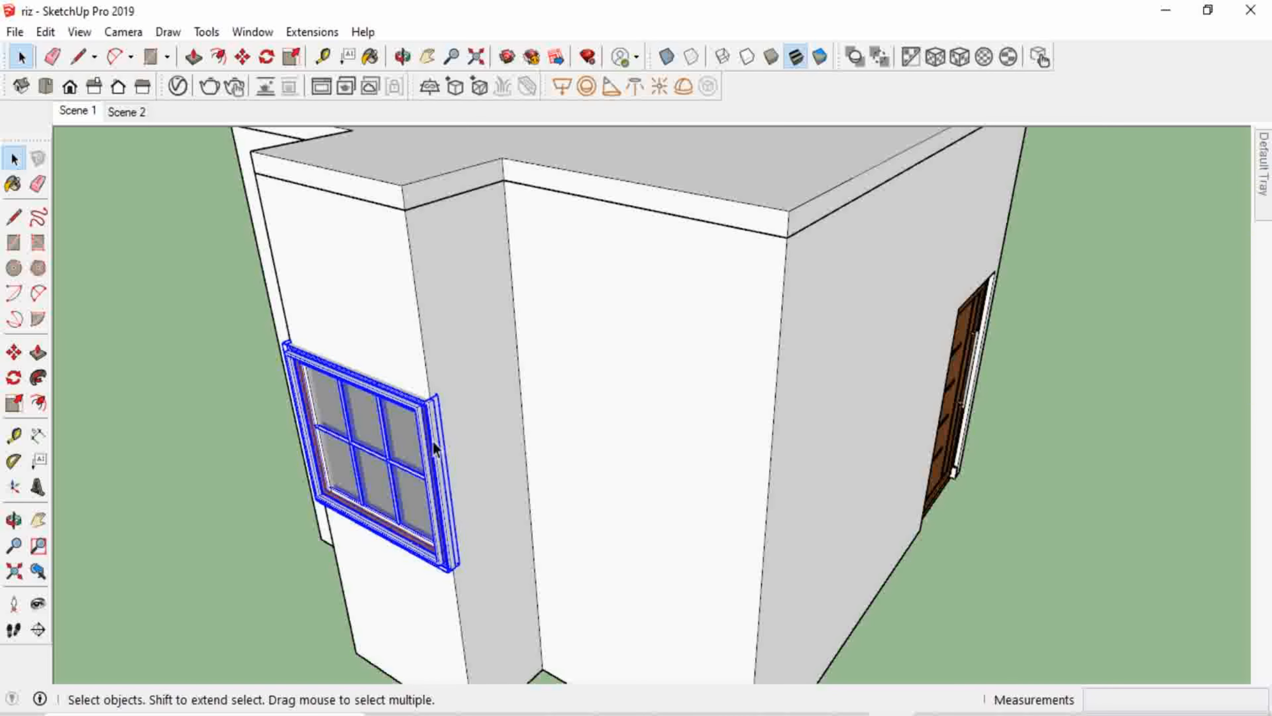
{"action": "double_click", "coordinate": [433, 473]}
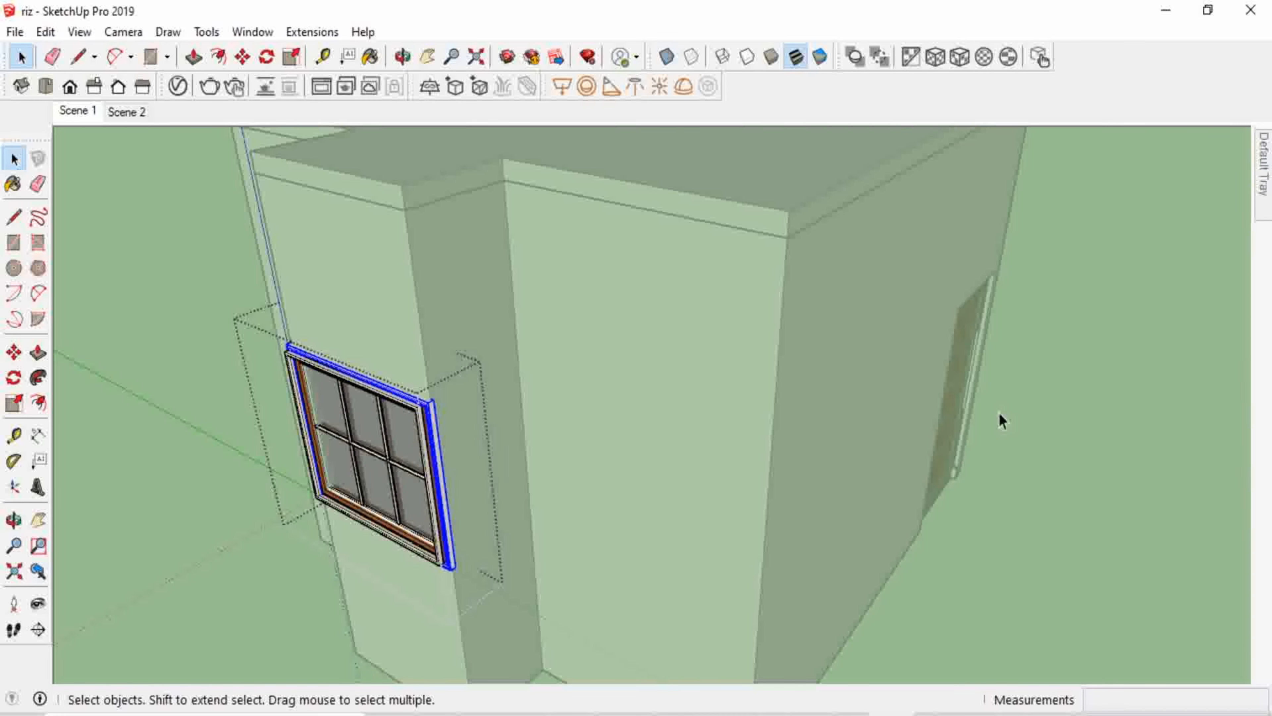
{"action": "left_click", "coordinate": [1096, 434]}
{"action": "left_click", "coordinate": [352, 468]}
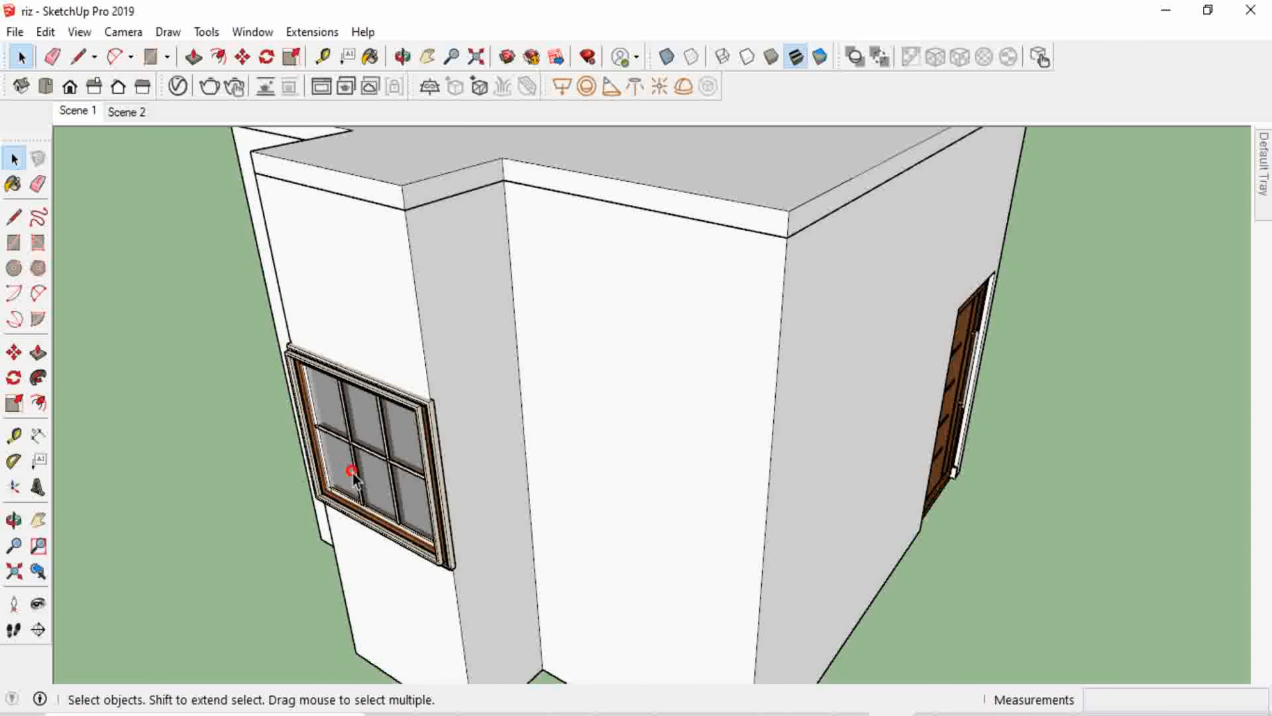
{"action": "left_click", "coordinate": [297, 58]}
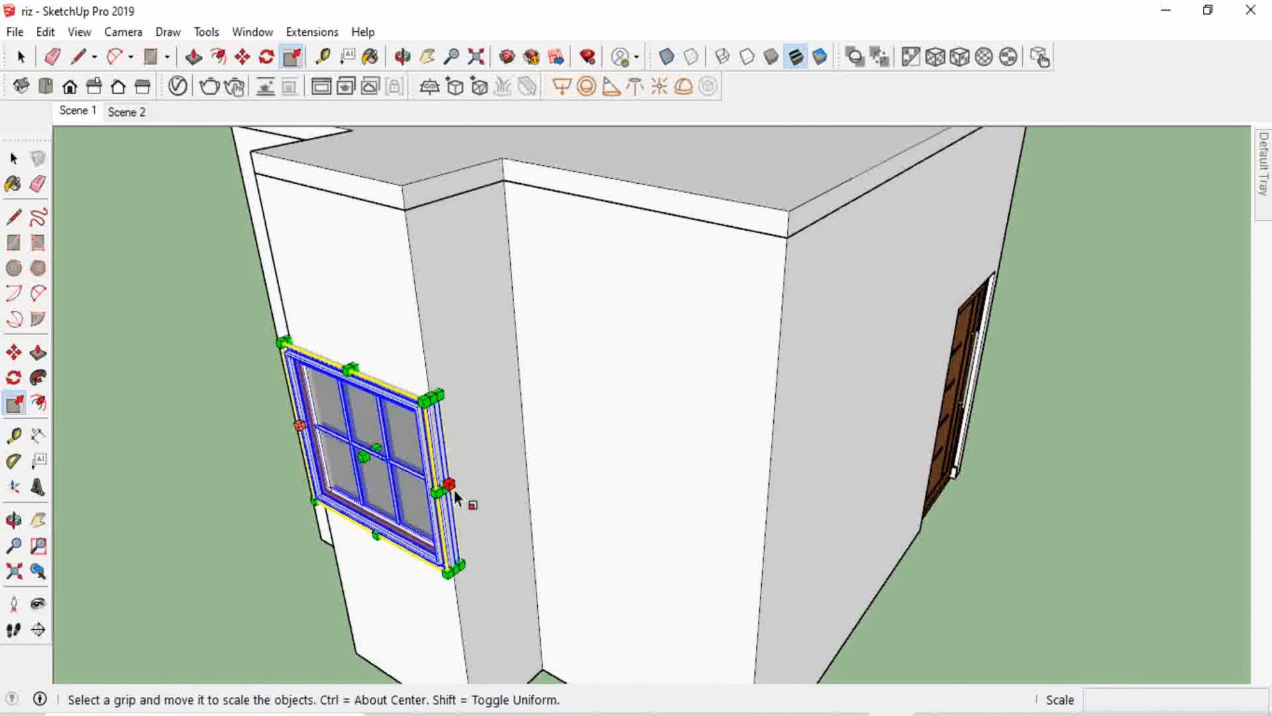
{"action": "left_click_drag", "start_coordinate": [446, 488], "coordinate": [426, 462]}
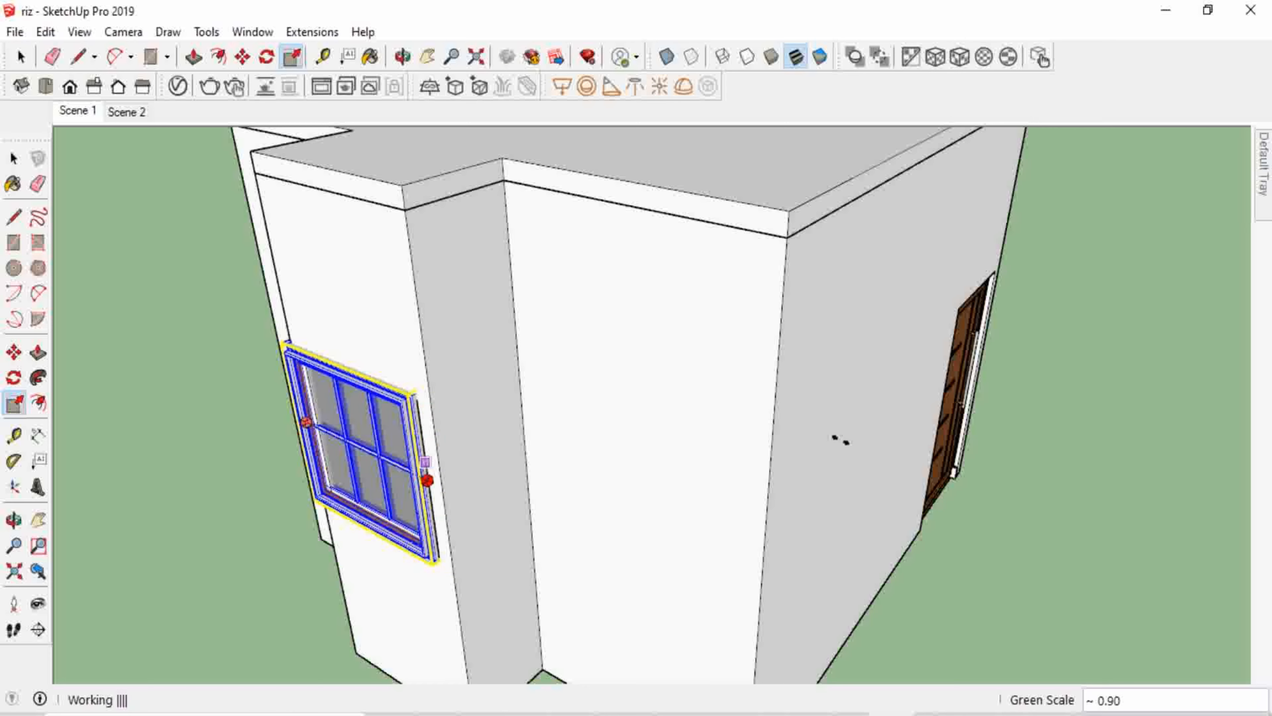
{"action": "key", "text": "space"}
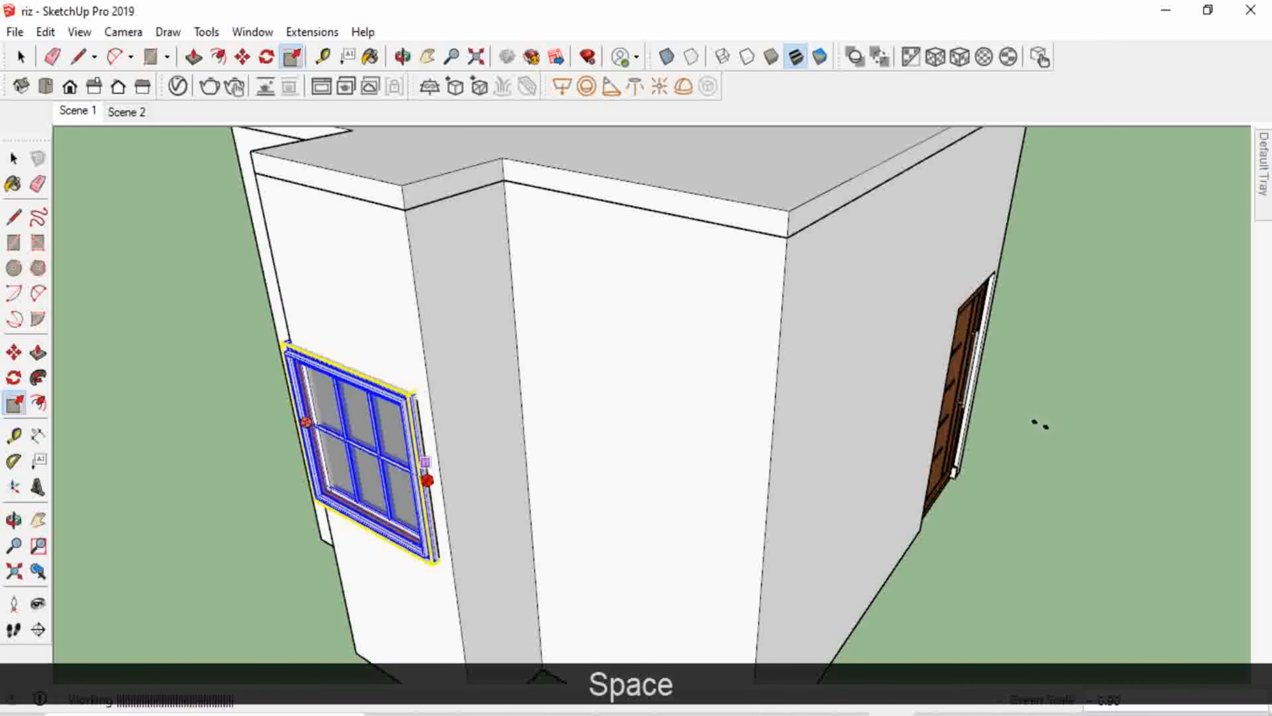